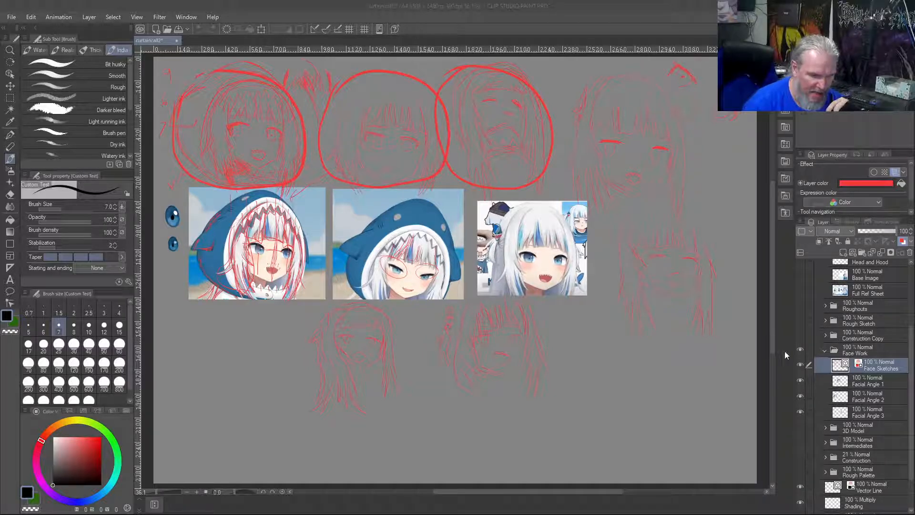
Collapse the Face Work folder and hide it so its face sketches and reference images no longer show
left_click(824, 351)
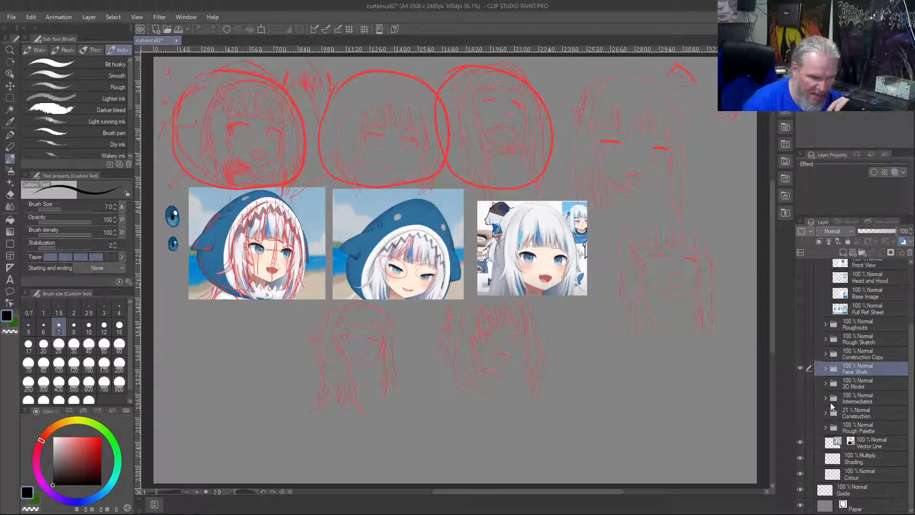
left_click(826, 368)
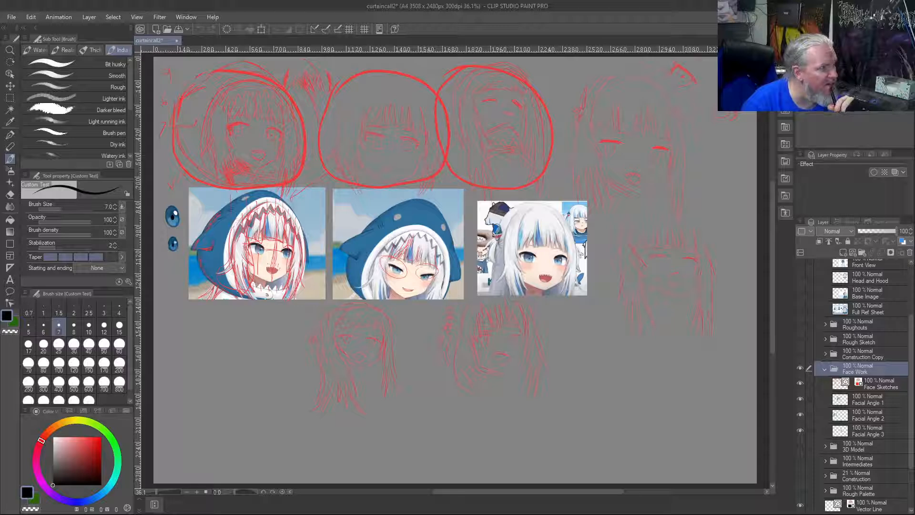
left_click(825, 371)
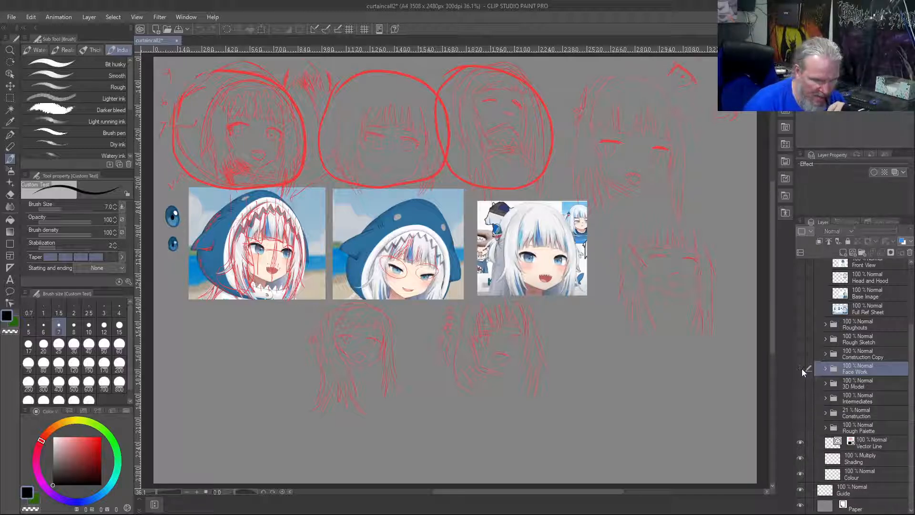
left_click(800, 368, "alt")
left_click(801, 368, "alt")
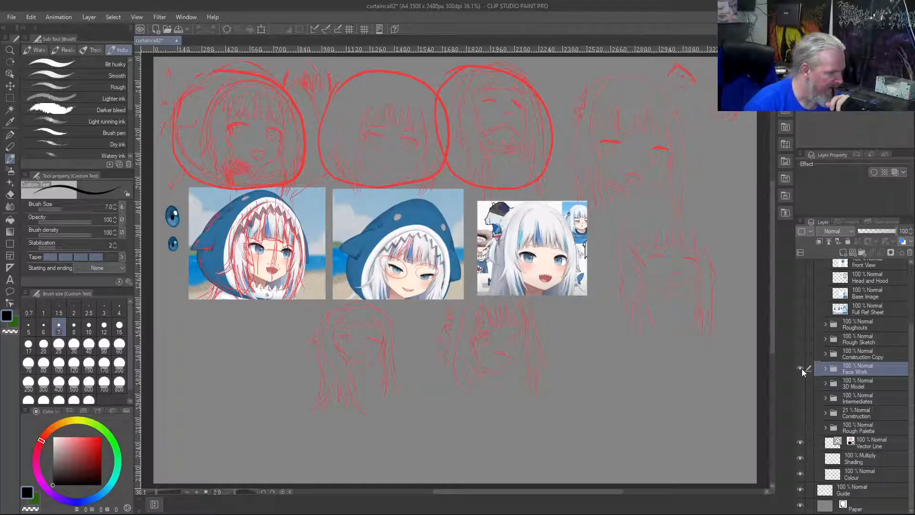
left_click(801, 368)
left_click(801, 442)
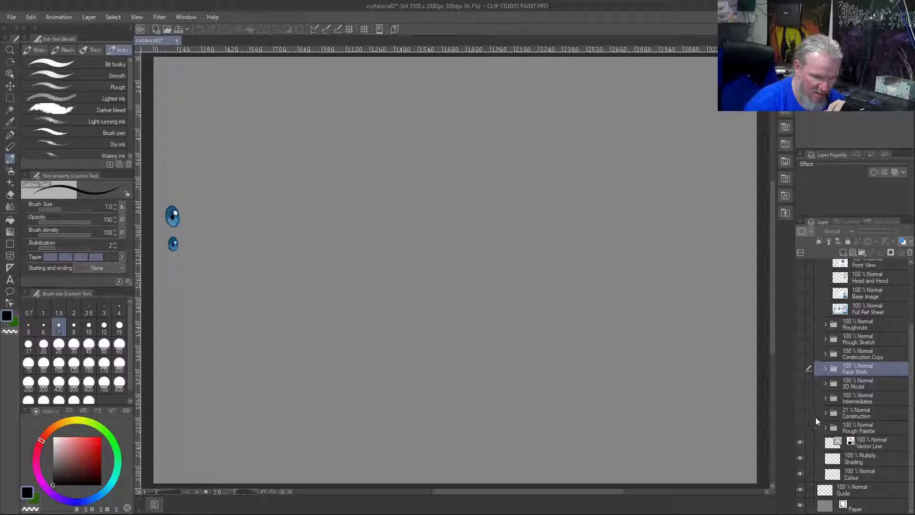
Look through the layer folders and check the Colour layer's visibility to locate the layer holding the two blue eyes
scroll(829, 408, "up", 4)
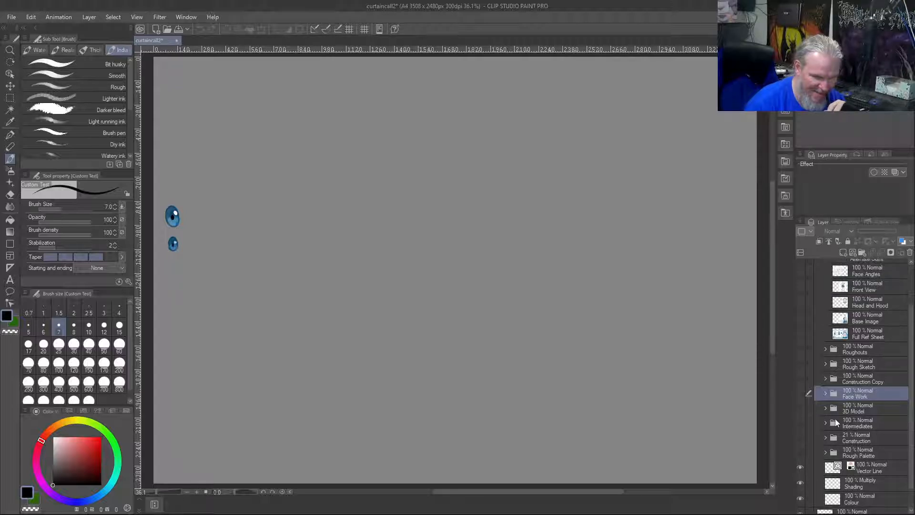
scroll(837, 404, "up", 1)
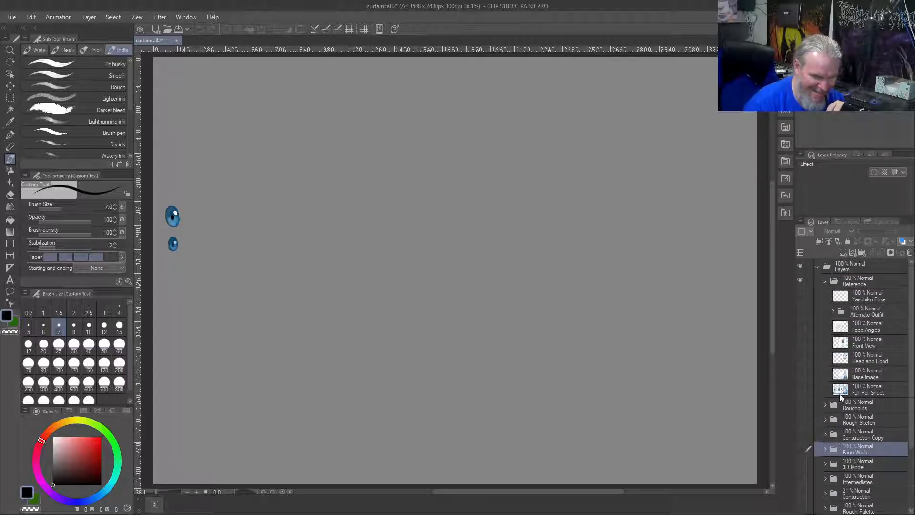
left_click(834, 313)
left_click(834, 312)
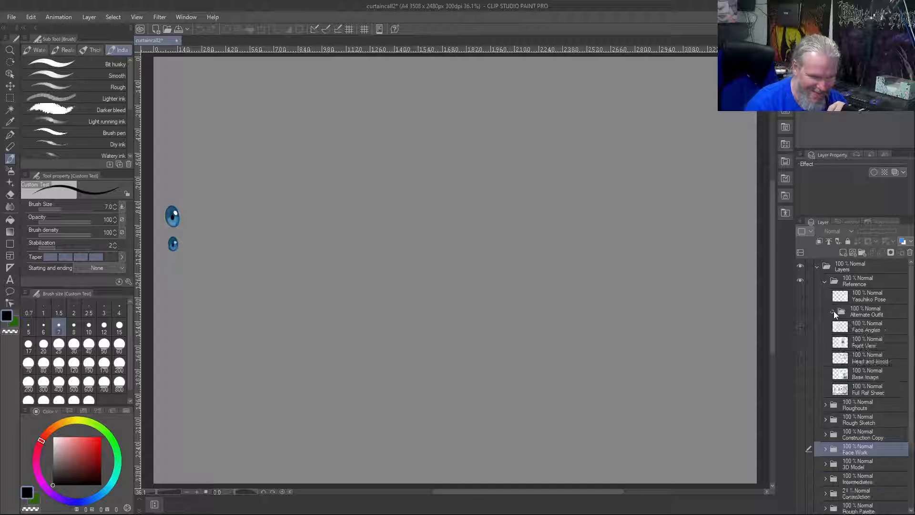
scroll(824, 431, "down", 5)
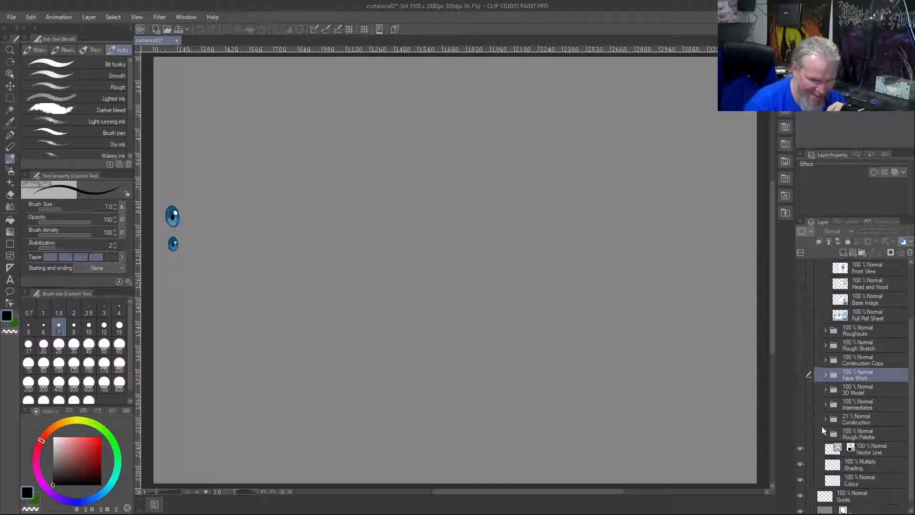
left_click(827, 390)
left_click(825, 387)
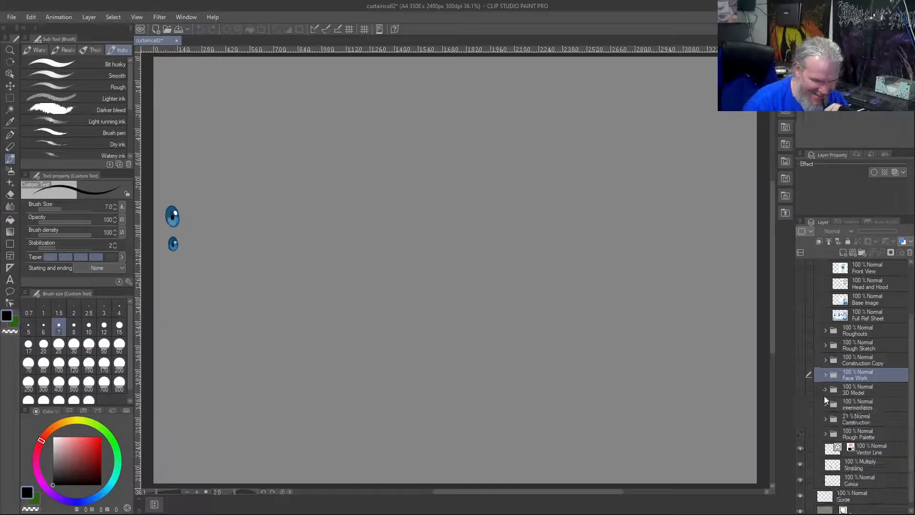
left_click(825, 407)
left_click(824, 407)
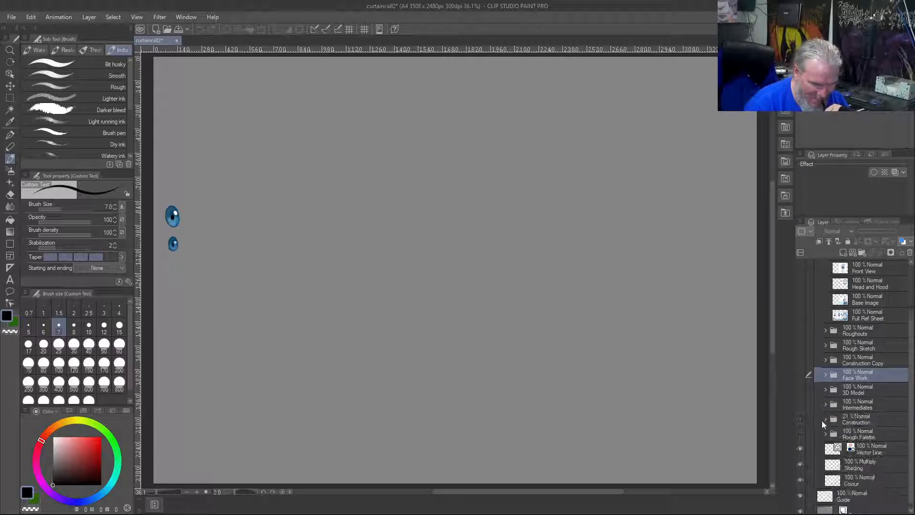
left_click(827, 420)
left_click(827, 420)
left_click(824, 434)
left_click(825, 433)
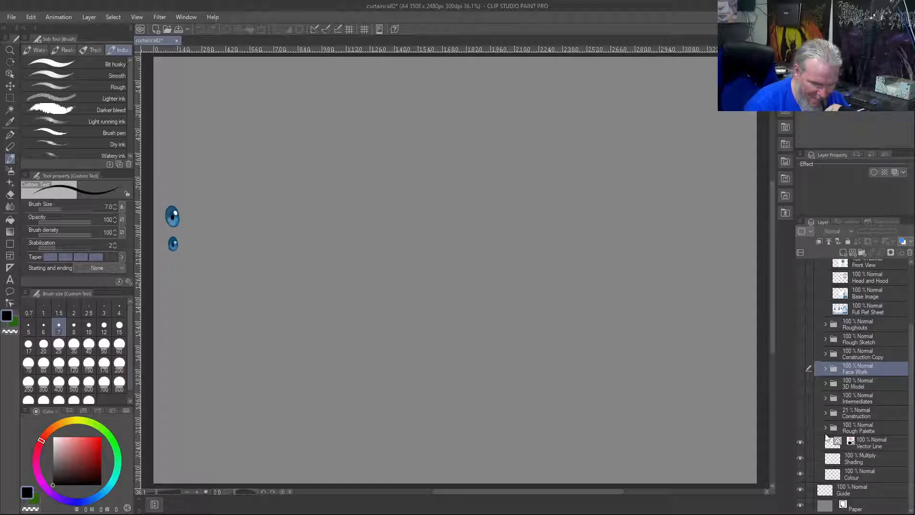
left_click(800, 473)
left_click(800, 473)
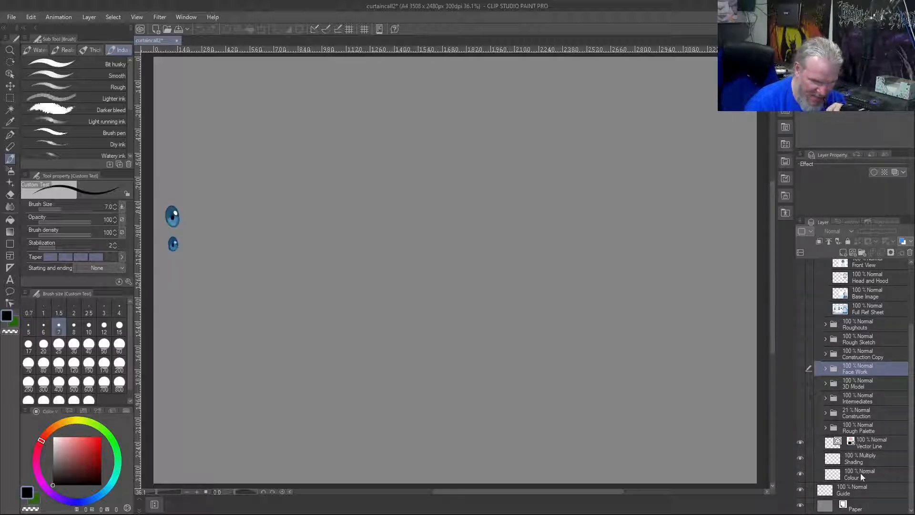
Duplicate the Colour layer and rename the copy Eyes
right_click(860, 473)
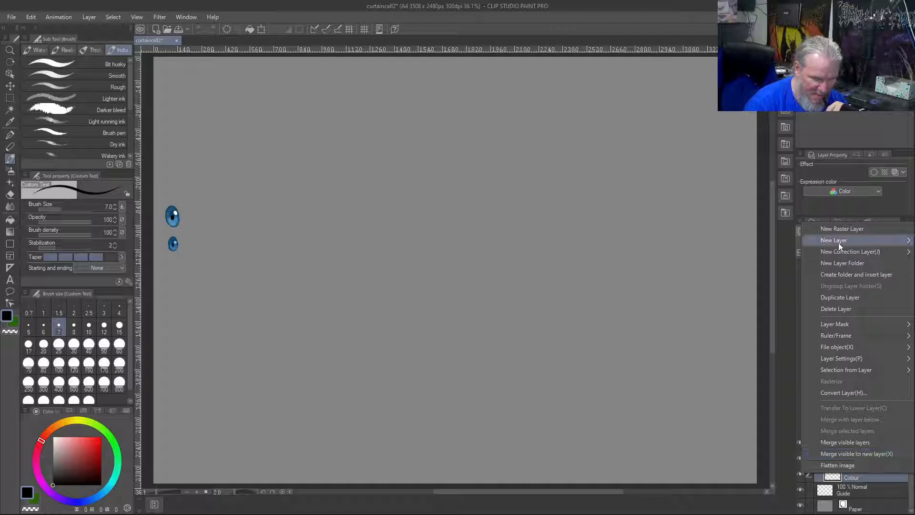
left_click(840, 297)
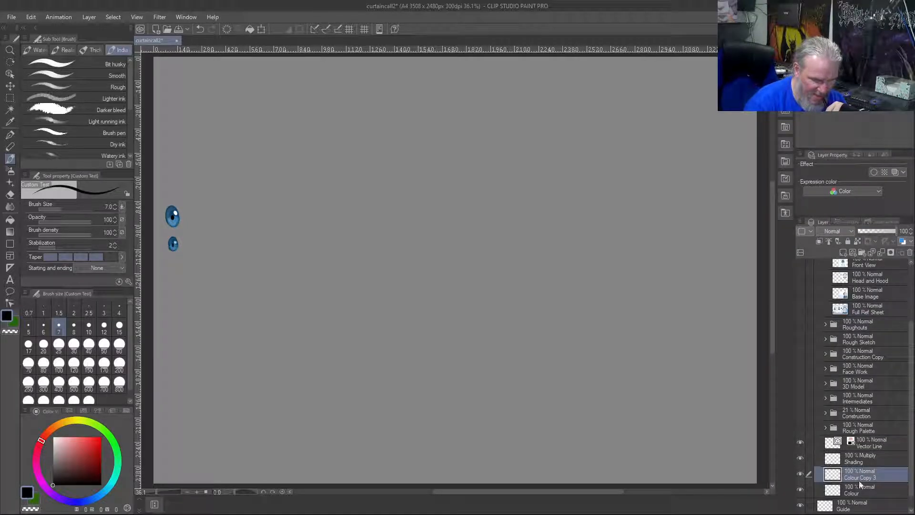
double_click(852, 476)
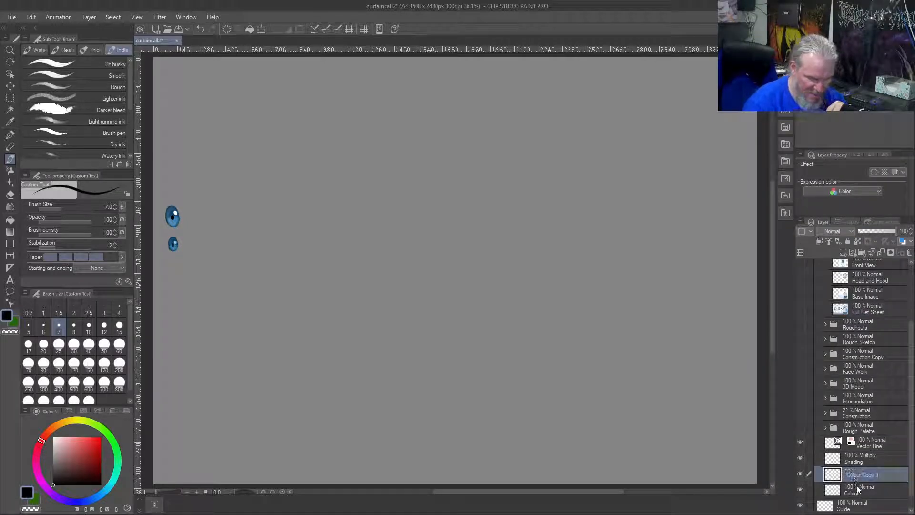
type("Eyes")
key("Return")
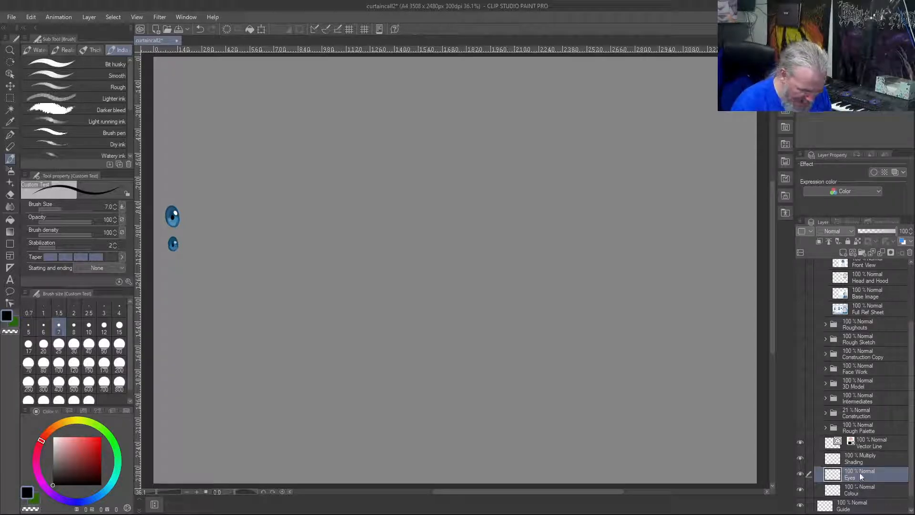
Move the Eyes layer into the Face Work folder and clear the original Colour layer's contents
left_click_drag(847, 479, 852, 367)
left_click(825, 369)
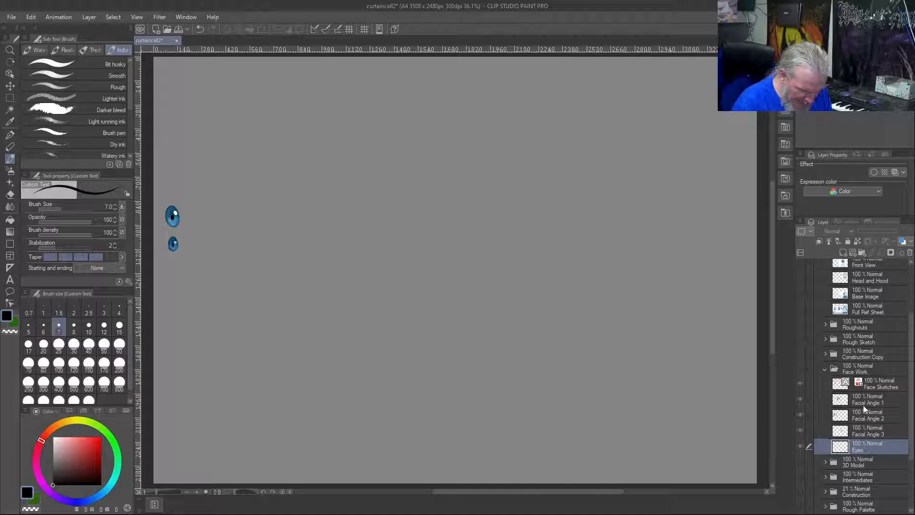
left_click(825, 369)
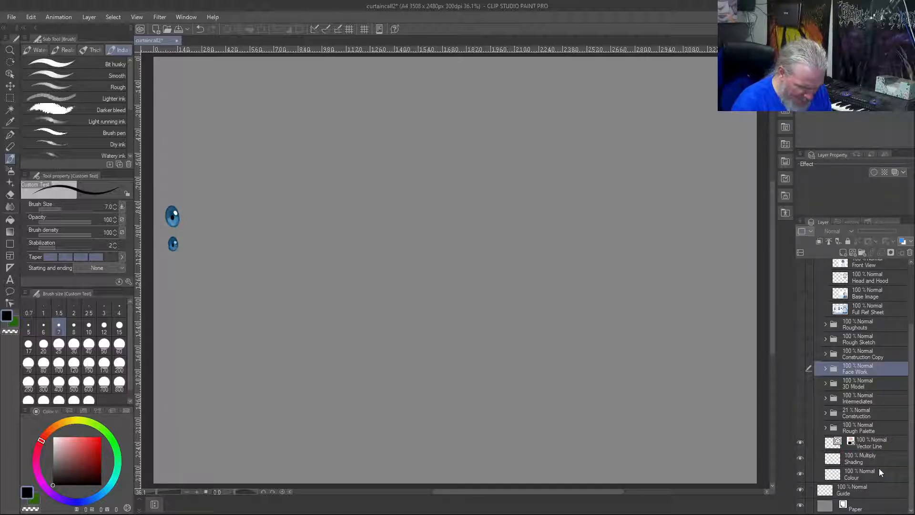
left_click(864, 475)
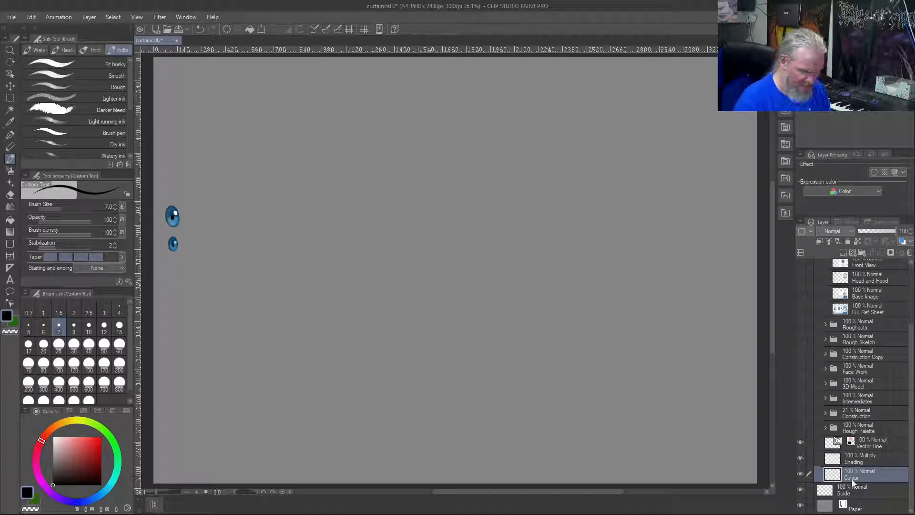
key("Delete")
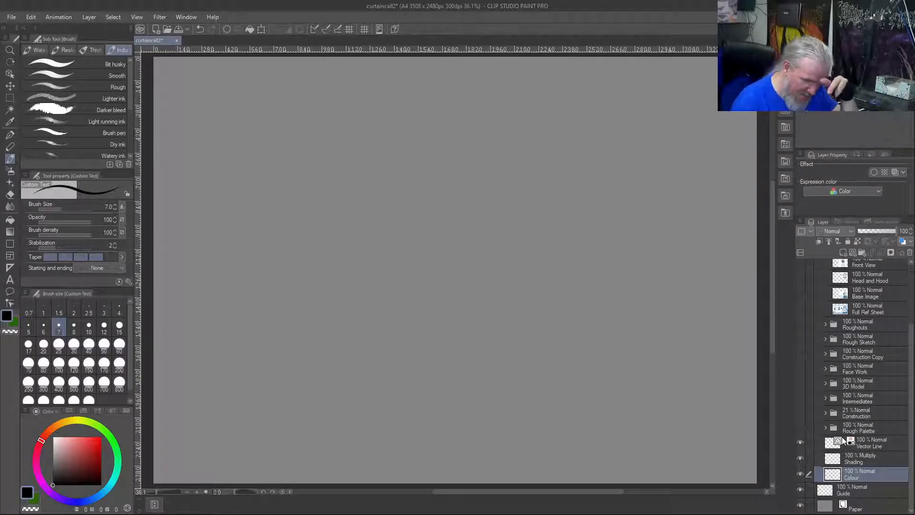
Show the Intermediates folder and expand it to list its layers
left_click(801, 399)
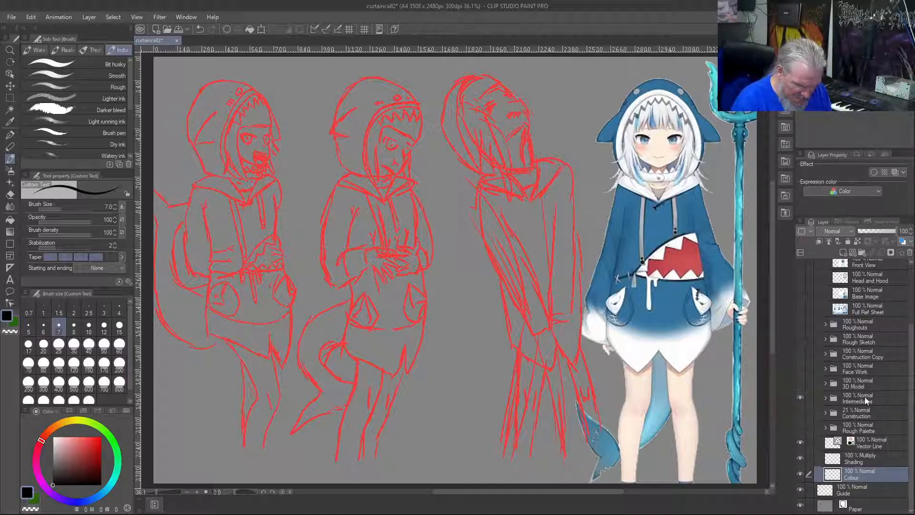
left_click(815, 401)
left_click(826, 399)
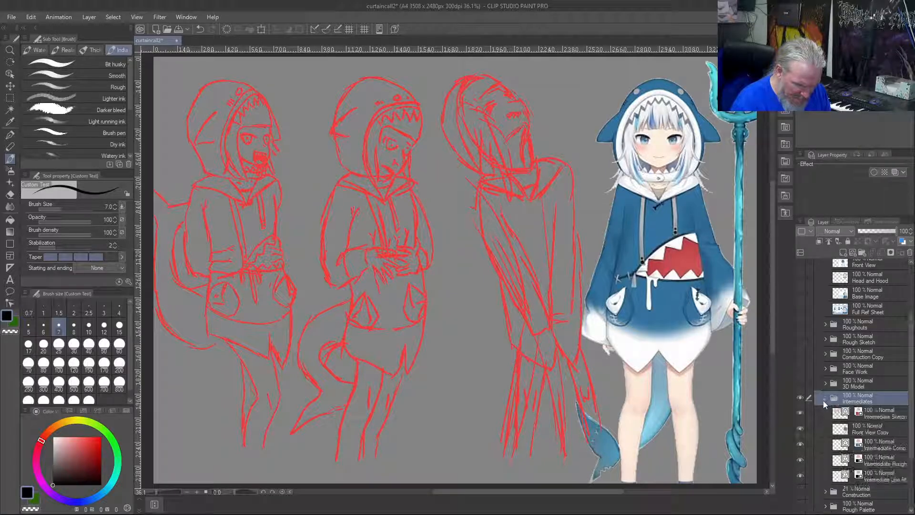
Switch the Intermediate Sketch layer off and on to check which of the figure drawings it contains
left_click(874, 418)
left_click(802, 412)
left_click(802, 412)
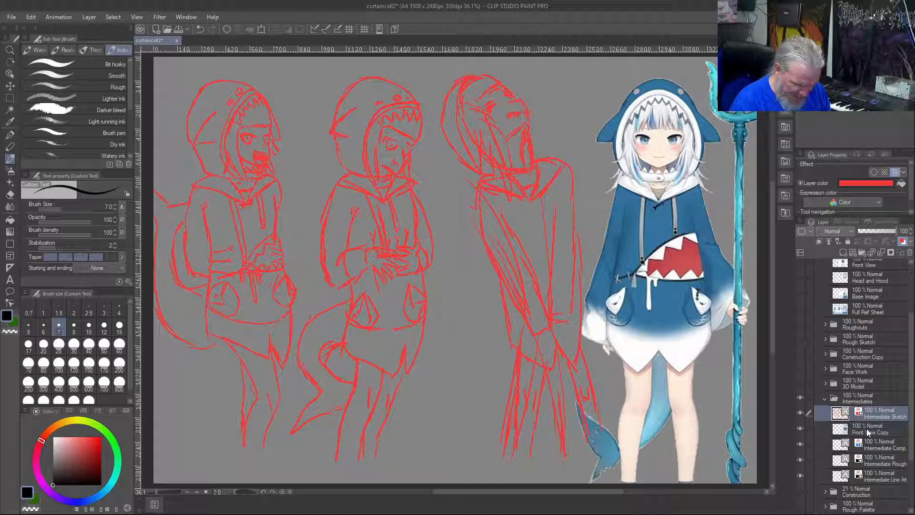
left_click(801, 411)
left_click(802, 411)
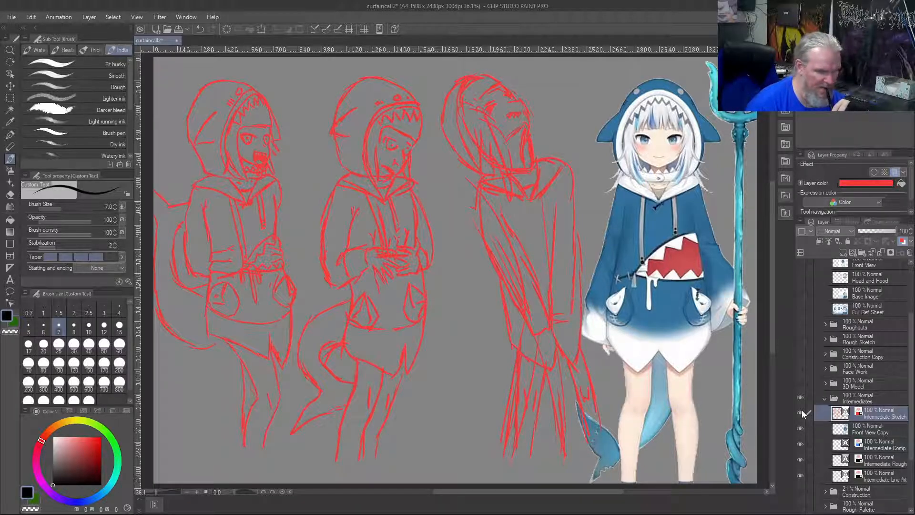
left_click(801, 412)
left_click(824, 399)
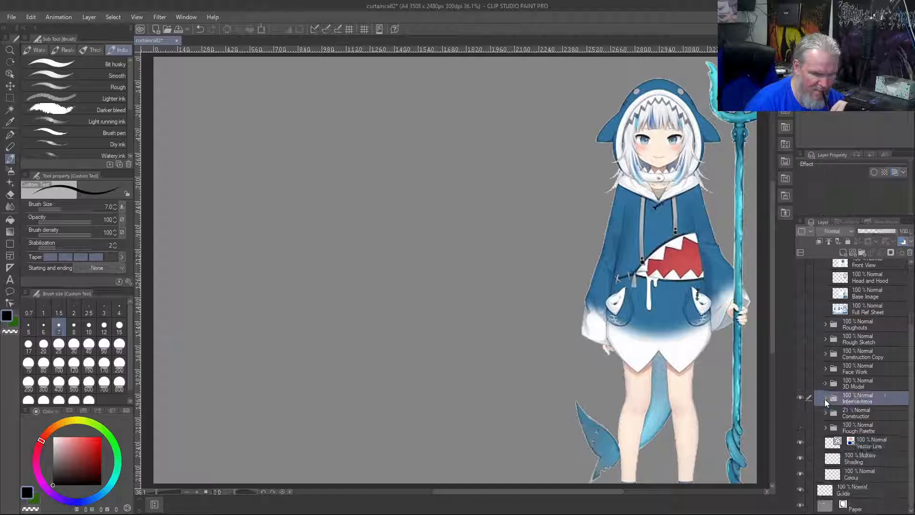
left_click(801, 413)
Collapse the Intermediates folder and lower its opacity to 20%
left_click(824, 400)
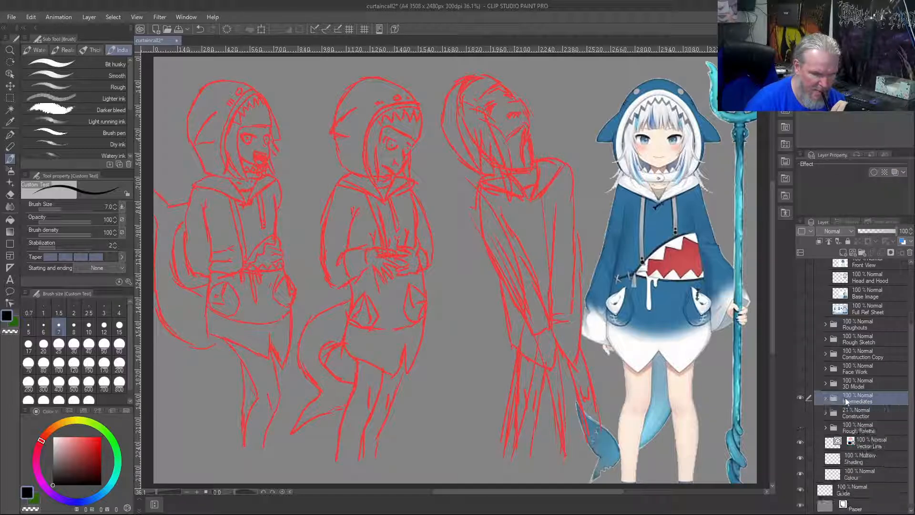
left_click_drag(894, 230, 866, 231)
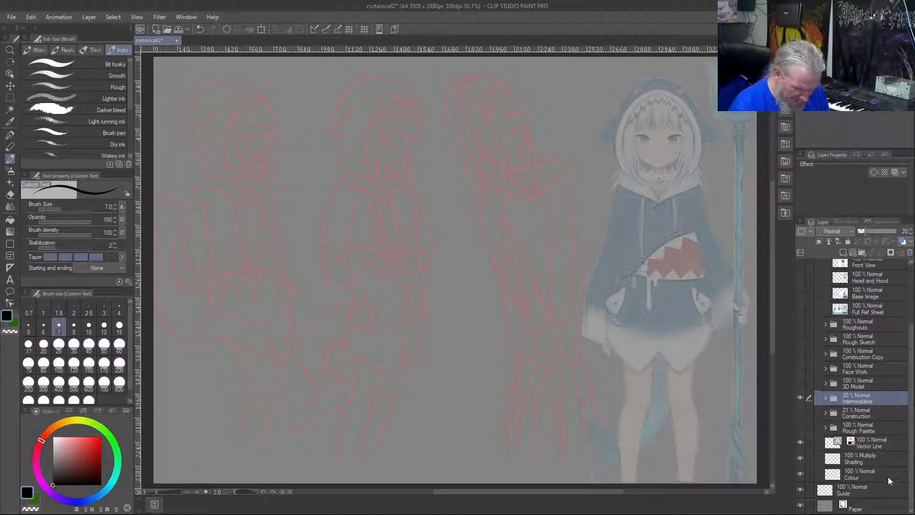
Duplicate the Vector Line layer and rename the copy Planning
left_click(873, 441)
right_click(873, 441)
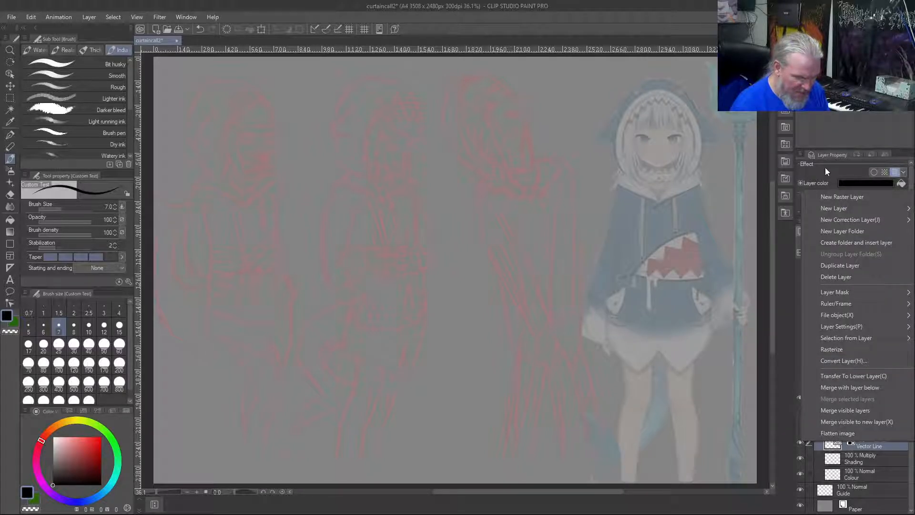
mouse_move(833, 204)
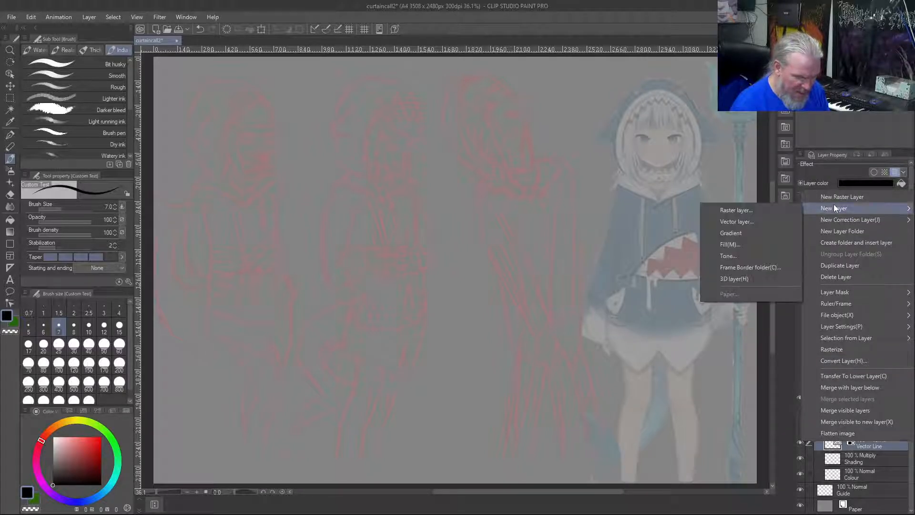
left_click(840, 265)
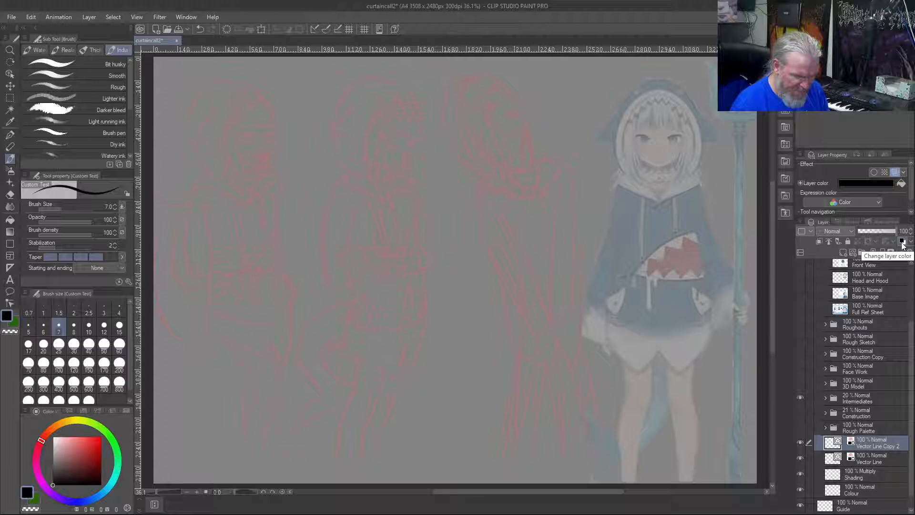
double_click(876, 446)
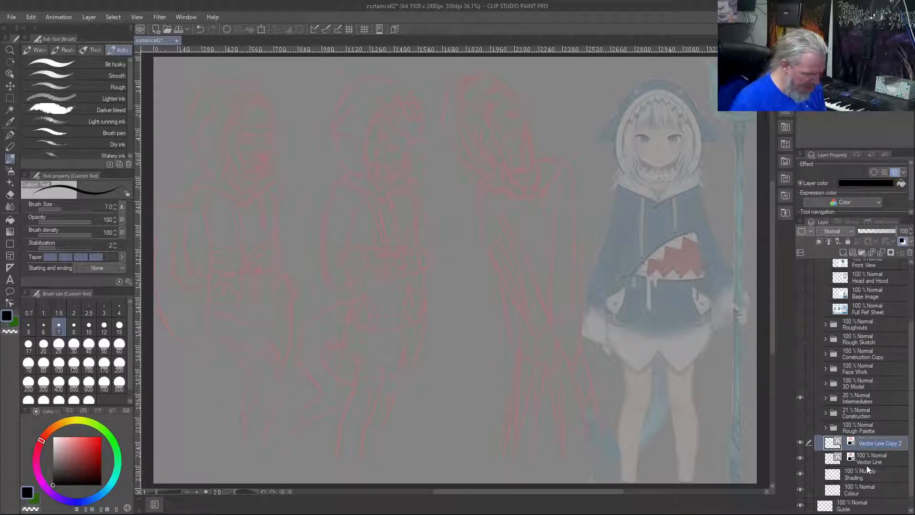
key("BackSpace")
type("Planning")
key("Return")
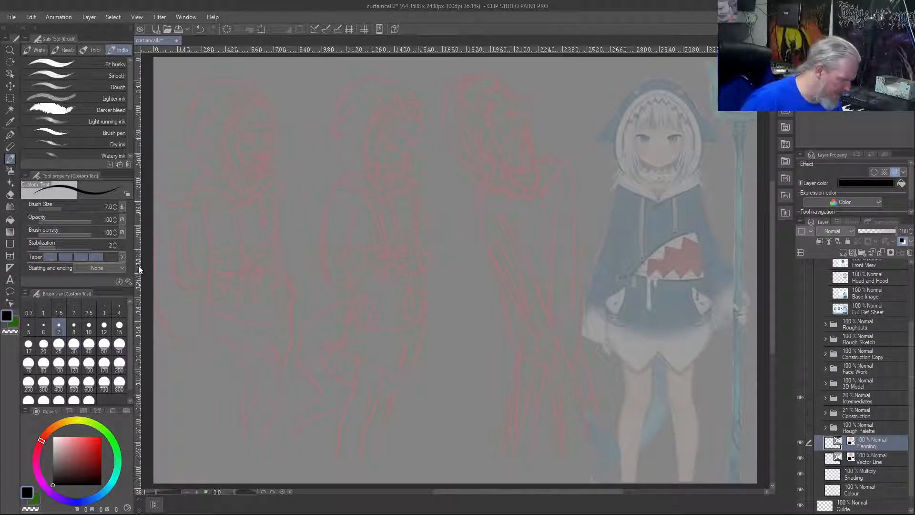
Place two vertical guides, one at the centre of the canvas and one about a quarter of the way across from the left edge
left_click_drag(139, 272, 720, 314)
left_click_drag(706, 311, 454, 359)
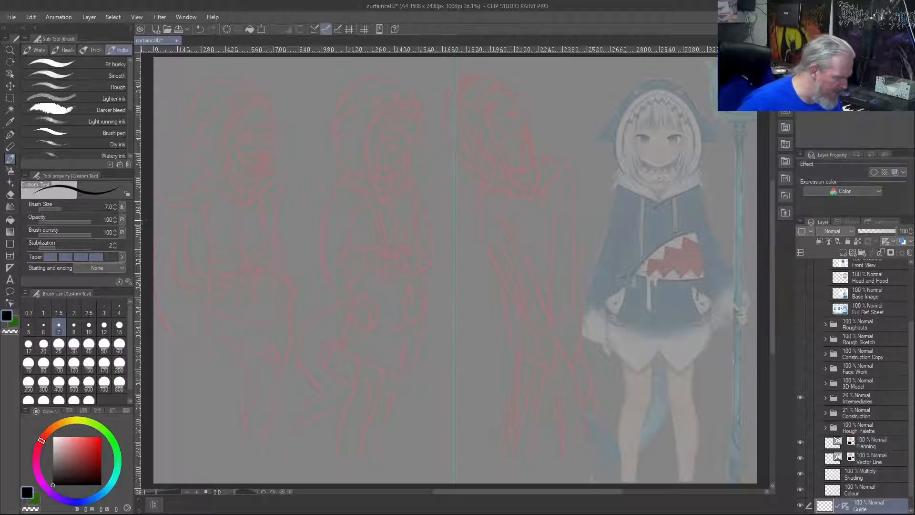
left_click_drag(140, 232, 304, 277)
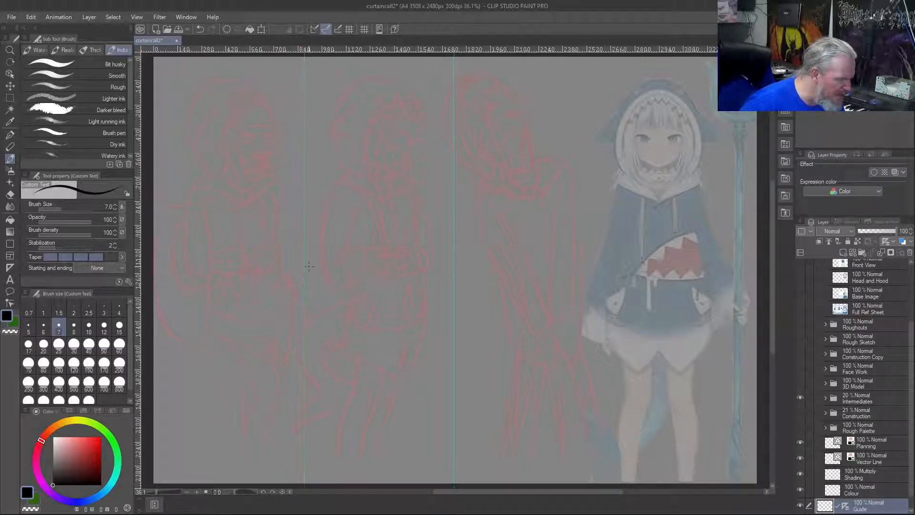
Place a vertical guide about three-quarters of the way across the canvas and activate the Planning layer for drawing with the Custom Test brush
left_click_drag(139, 253, 605, 282)
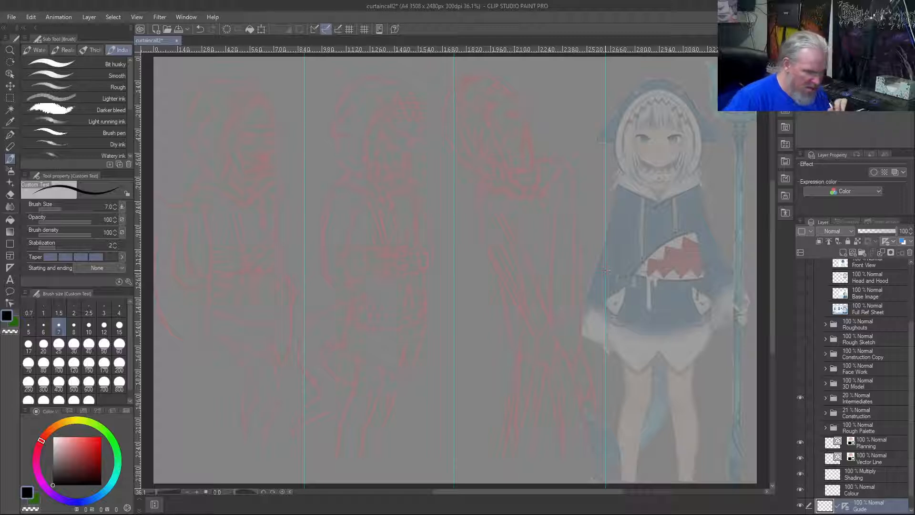
left_click(893, 444)
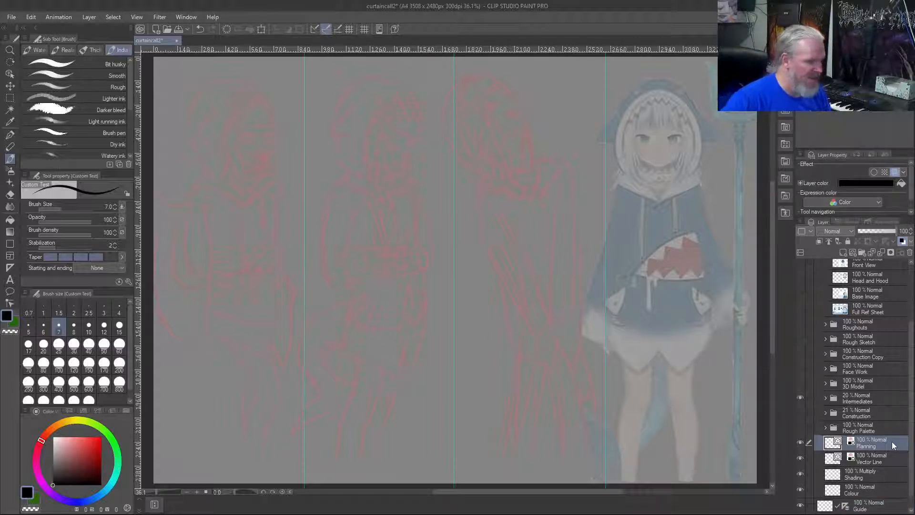
key("b")
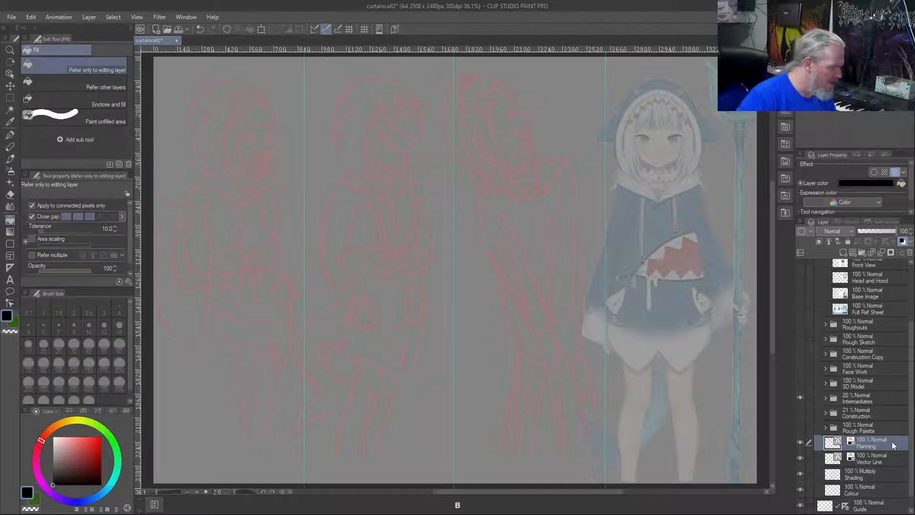
key("b")
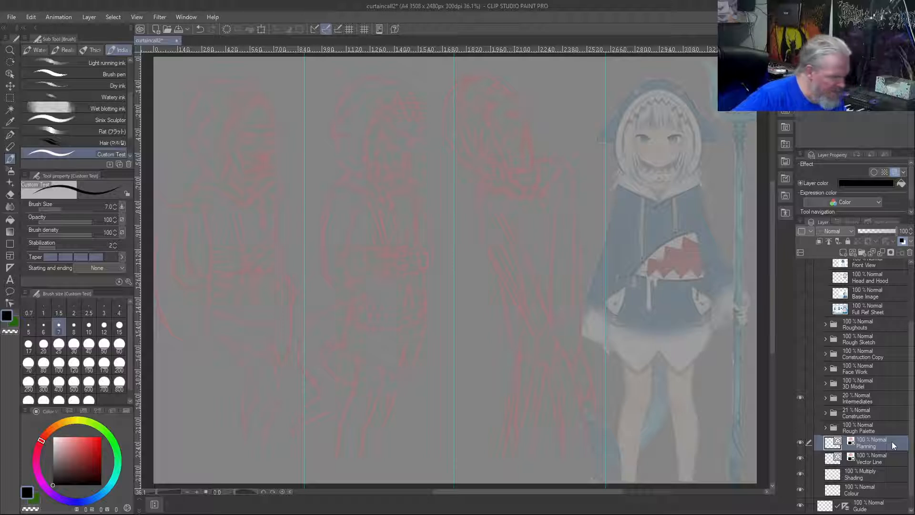
mouse_move(546, 90)
left_mouse_down()
mouse_move(529, 91)
mouse_move(547, 92)
left_mouse_up()
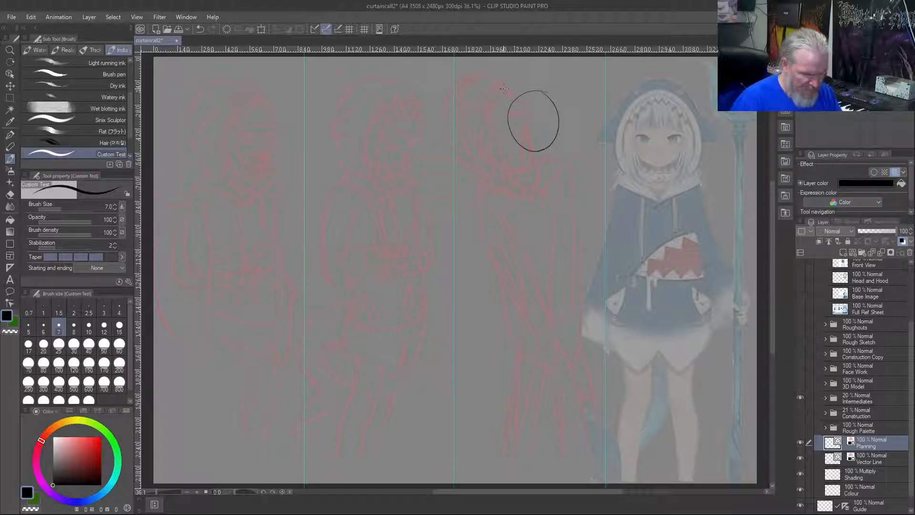
key("ctrl+z")
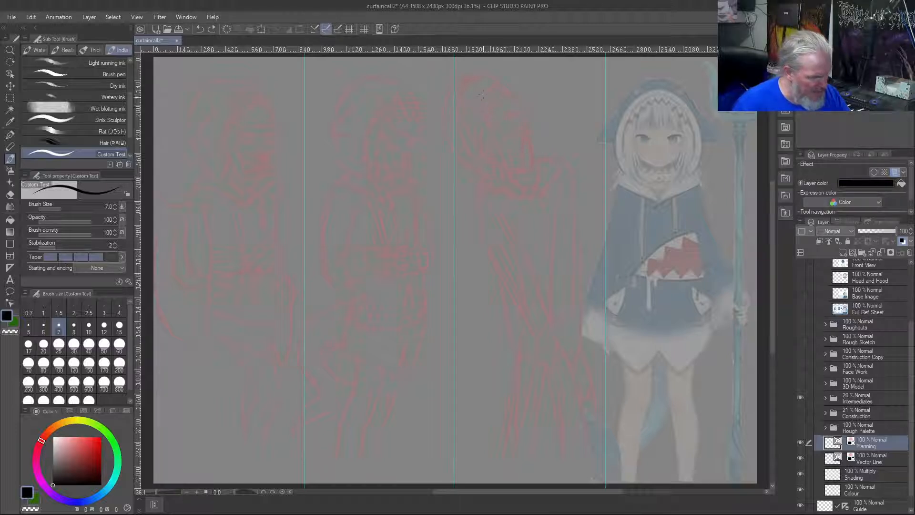
key("bracketleft")
key("bracketleft")
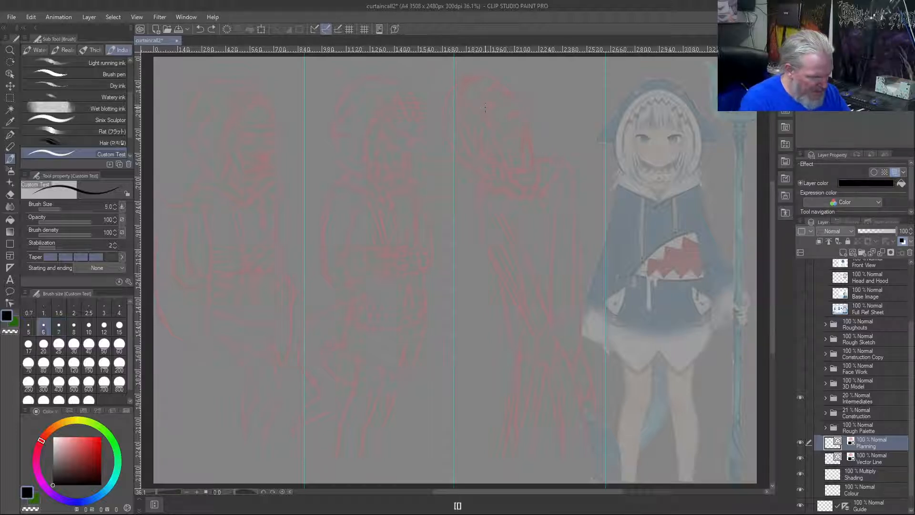
key("bracketright")
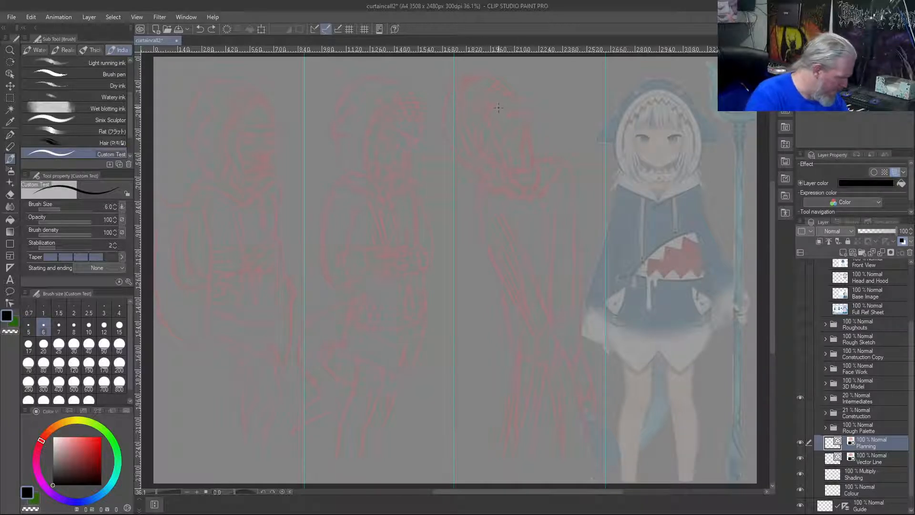
key("bracketright")
mouse_move(548, 81)
left_mouse_down()
mouse_move(563, 152)
mouse_move(530, 83)
left_mouse_up()
key("ctrl+z")
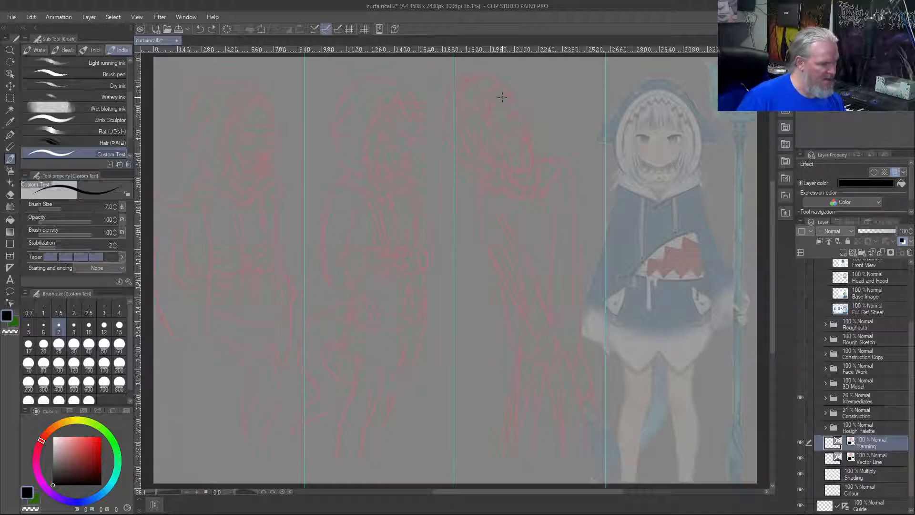
mouse_move(242, 307)
left_mouse_down()
mouse_move(235, 215)
mouse_move(218, 172)
left_mouse_up()
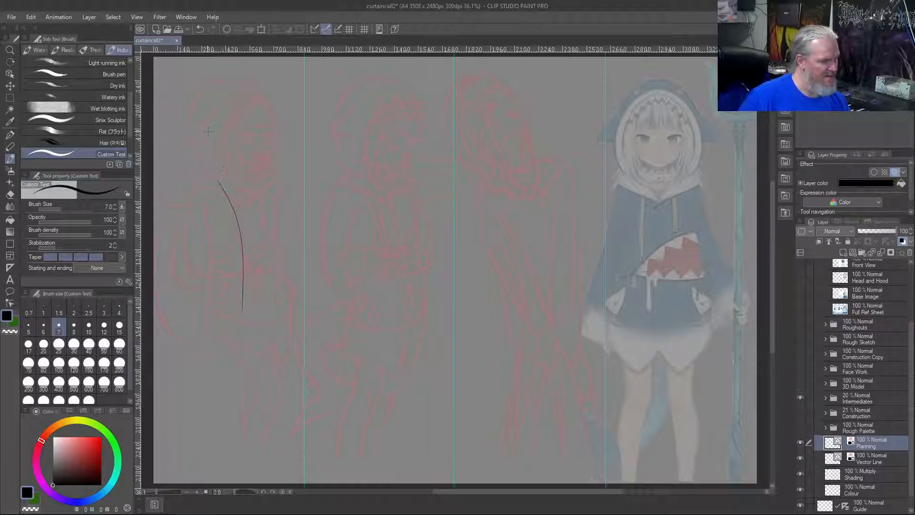
key("ctrl+z")
key("ctrl+z")
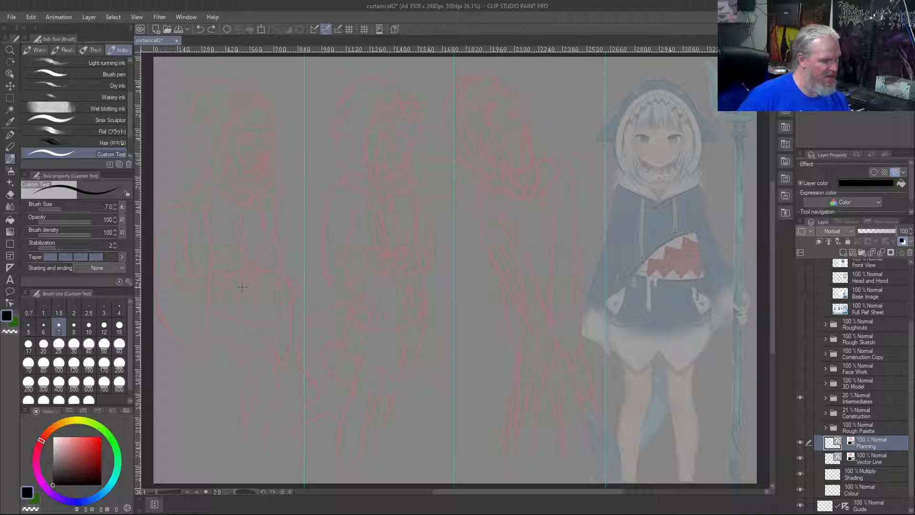
Sketch the curved spine line and the tilted head oval of the first figure over its faded red drawing
left_click_drag(243, 288, 236, 149)
left_click_drag(241, 154, 219, 128)
mouse_move(241, 157)
left_mouse_down()
mouse_move(228, 101)
mouse_move(259, 168)
mouse_move(224, 142)
left_mouse_up()
left_click_drag(267, 174, 209, 189)
left_click_drag(270, 292, 213, 285)
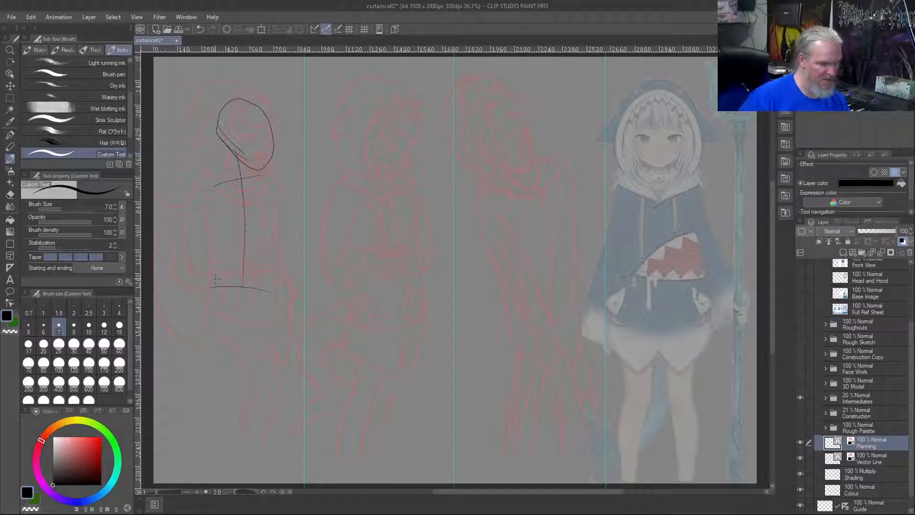
key("ctrl+z")
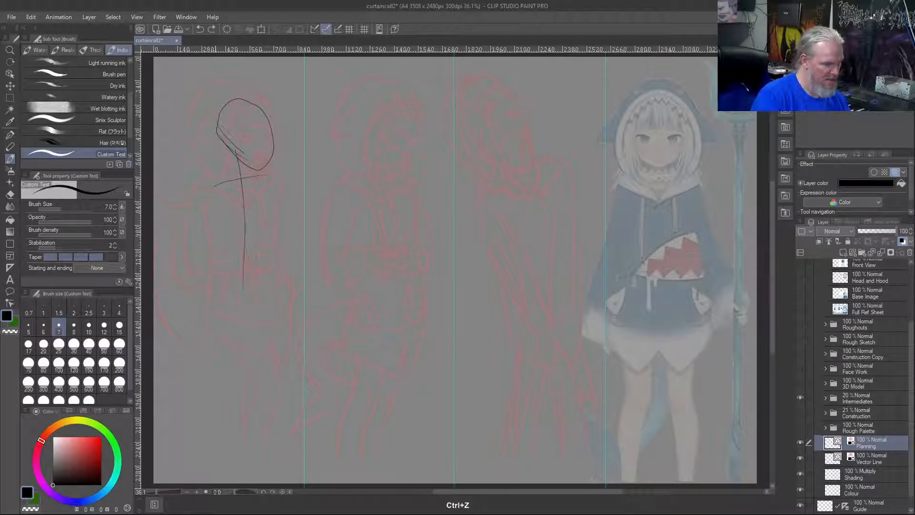
left_click_drag(272, 271, 210, 309)
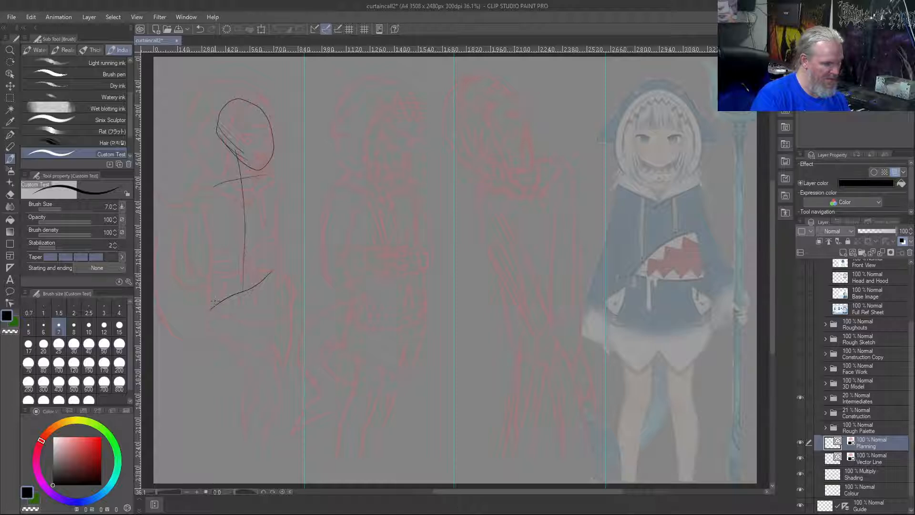
key("ctrl+z")
key("ctrl+z")
left_click_drag(266, 185, 188, 167)
key("ctrl+z")
key("ctrl+z")
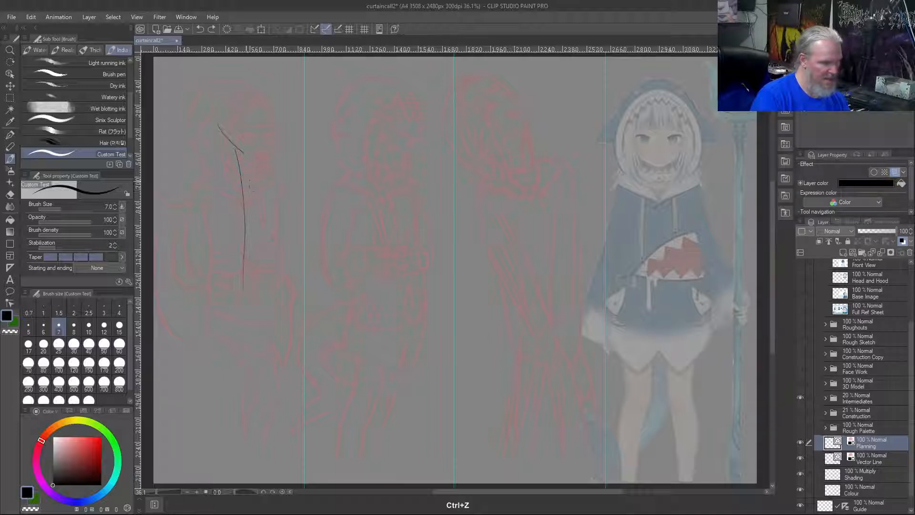
key("ctrl+shift+z")
Draw the first figure's slightly tilted shoulder line across the upper spine and an oppositely slanted hip line at its base
left_click_drag(273, 189, 209, 177)
left_click_drag(272, 285, 223, 320)
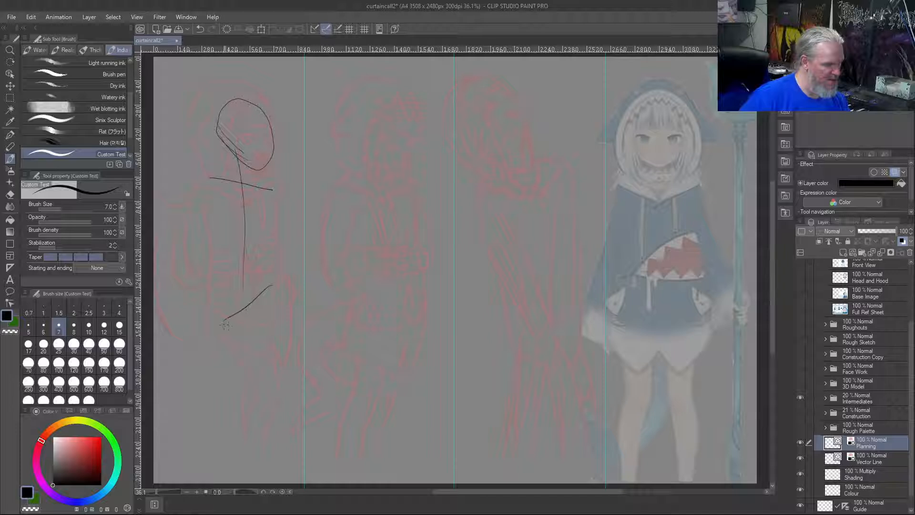
mouse_move(245, 275)
left_mouse_down()
mouse_move(267, 287)
mouse_move(208, 309)
left_mouse_up()
key("ctrl+z")
key("ctrl+z")
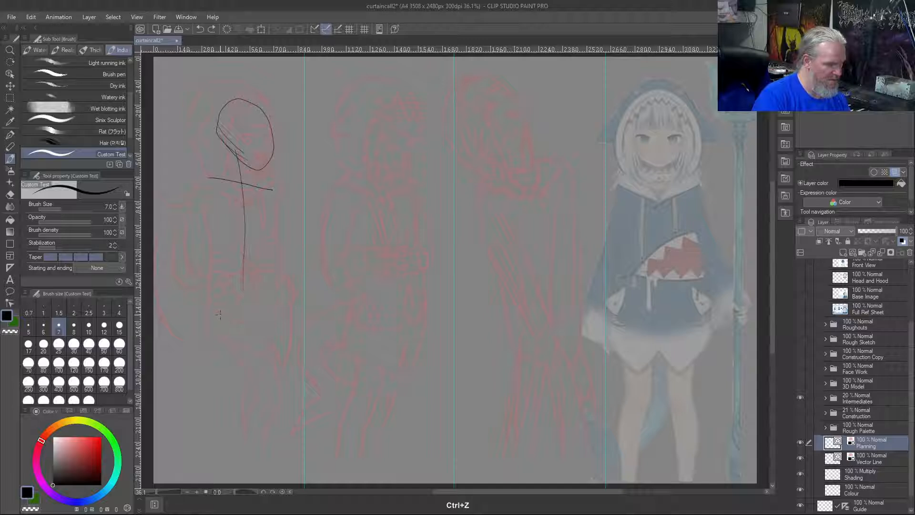
left_click_drag(273, 282, 206, 315)
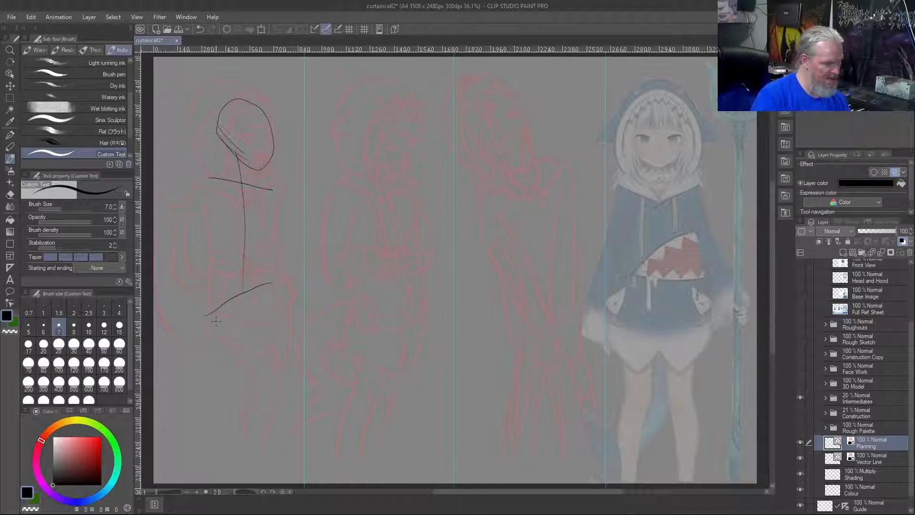
Block in the first figure's ribcage as a box hanging from the shoulder line, with short strokes along its lower edge
mouse_move(204, 178)
left_mouse_down()
mouse_move(199, 247)
mouse_move(259, 246)
left_mouse_up()
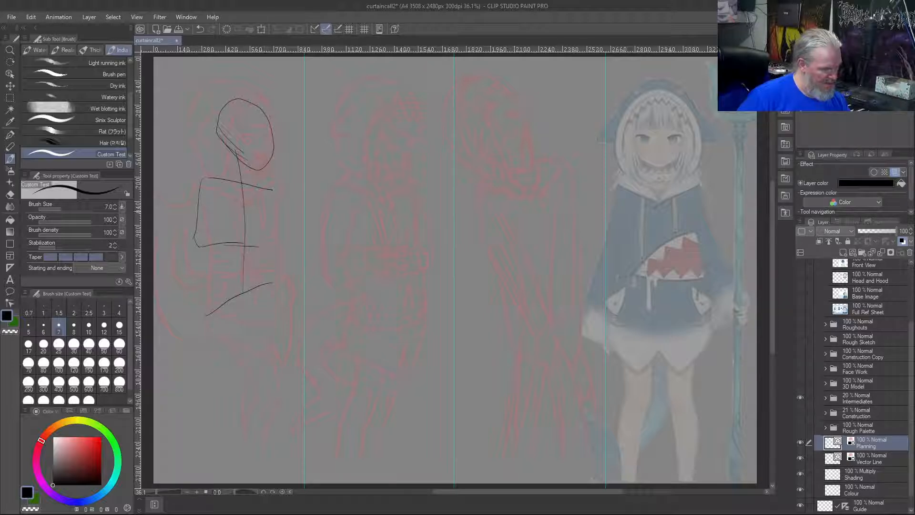
mouse_move(270, 191)
left_mouse_down()
mouse_move(279, 245)
mouse_move(242, 246)
left_mouse_up()
key("ctrl+z")
key("ctrl+z")
left_click_drag(272, 190, 259, 245)
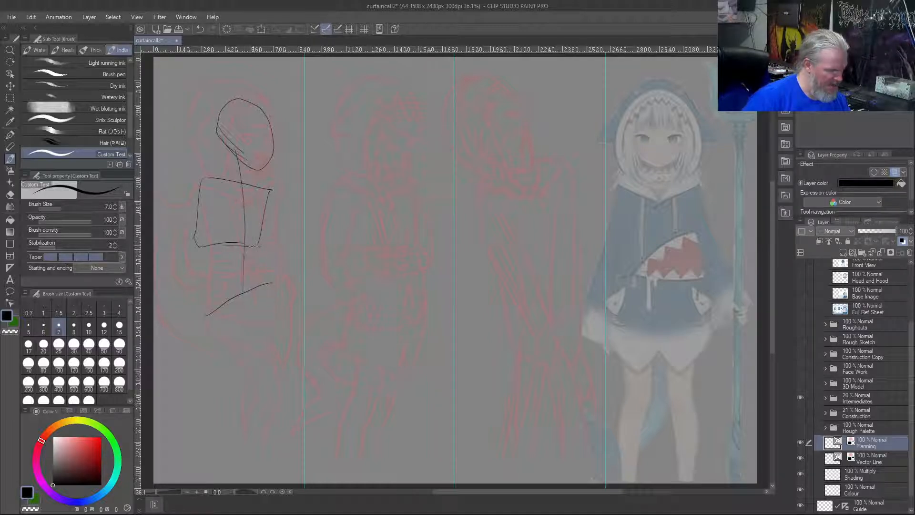
left_click_drag(216, 257, 252, 247)
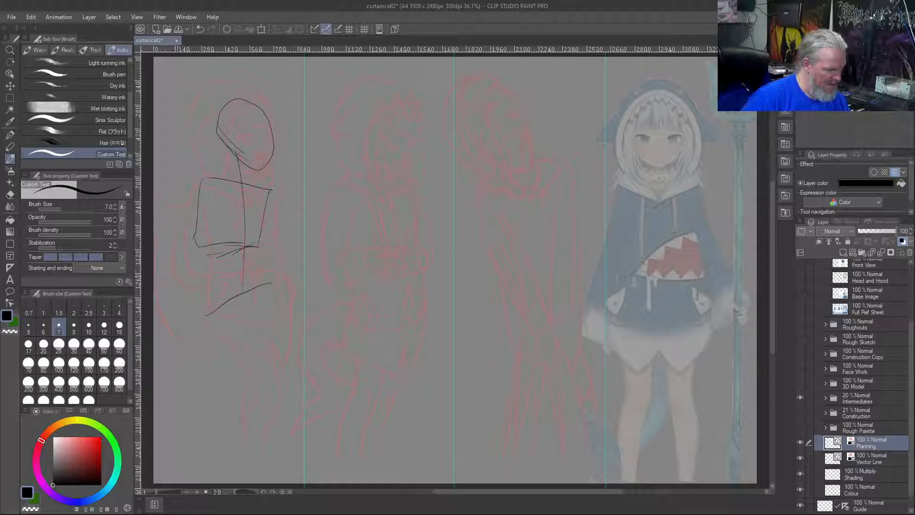
Sketch the first figure's crossing legs down from the hip line and a tail curving upward behind the hips
left_click_drag(219, 308, 256, 380)
left_click_drag(233, 348, 270, 409)
left_click_drag(238, 465, 259, 416)
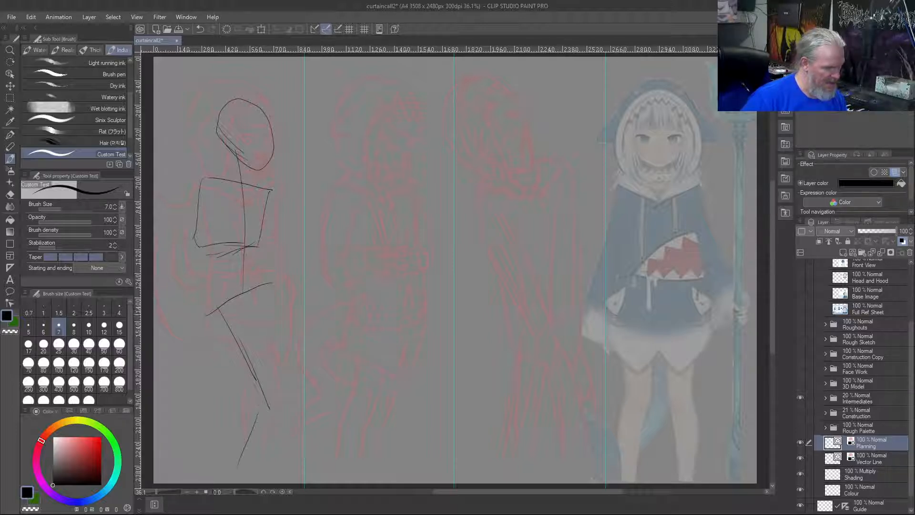
left_click_drag(254, 292, 265, 462)
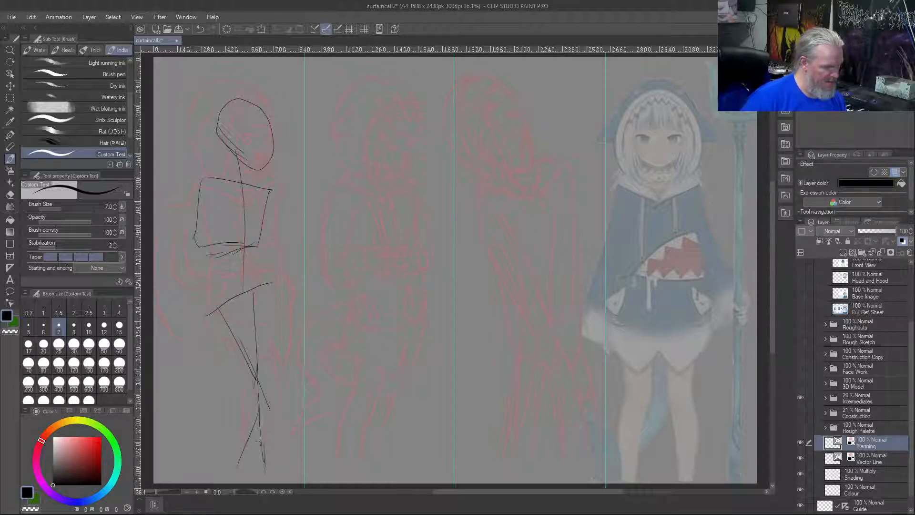
left_click_drag(268, 402, 238, 461)
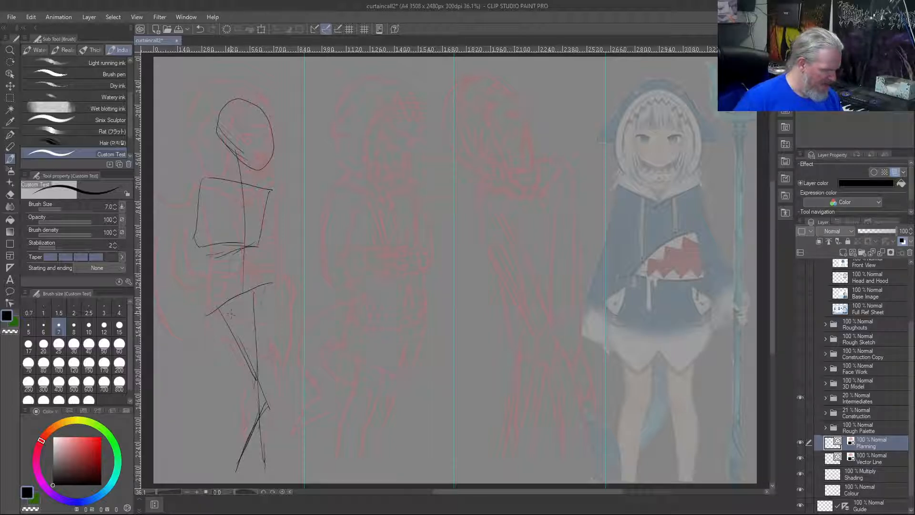
mouse_move(233, 303)
left_mouse_down()
mouse_move(180, 288)
mouse_move(173, 239)
left_mouse_up()
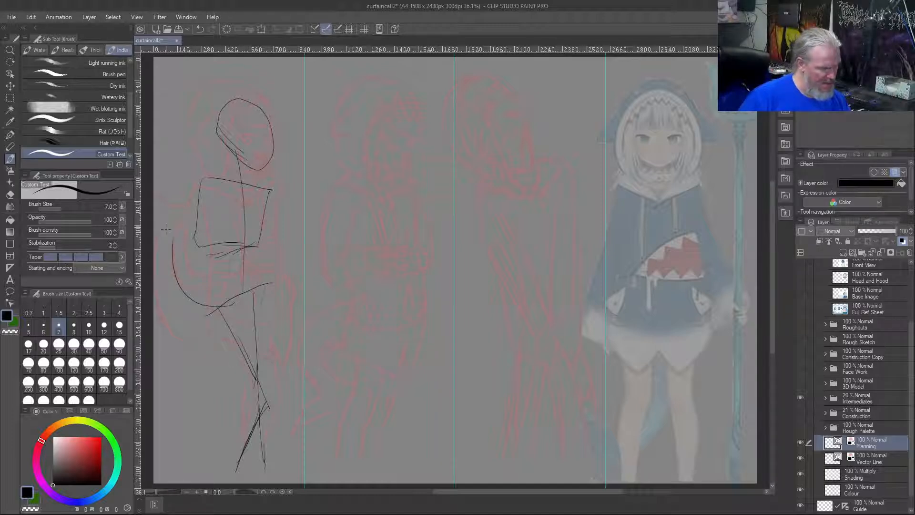
Sketch the second figure's S-curved spine, shoulder line, slanted hip line and two legs over its faded drawing
left_click_drag(380, 122, 380, 319)
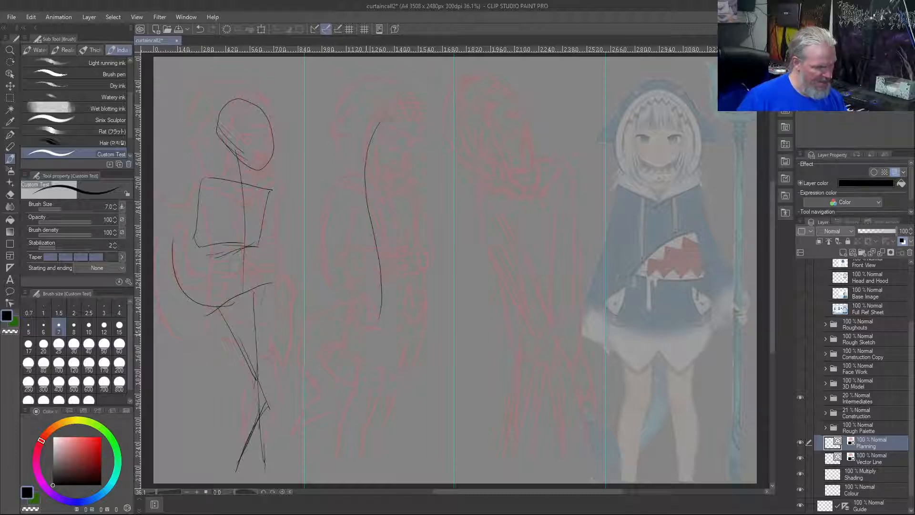
mouse_move(347, 457)
left_mouse_down()
mouse_move(375, 356)
mouse_move(380, 279)
left_mouse_up()
key("ctrl+z")
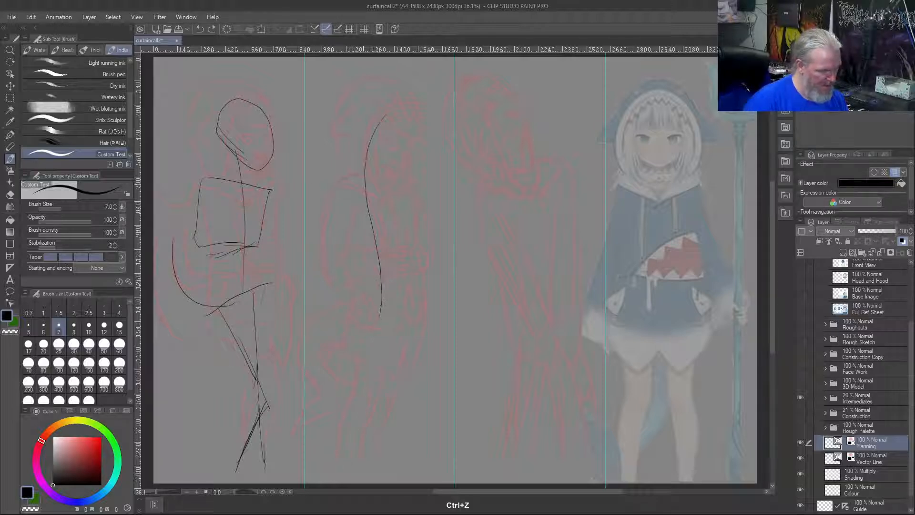
left_click_drag(343, 181, 403, 190)
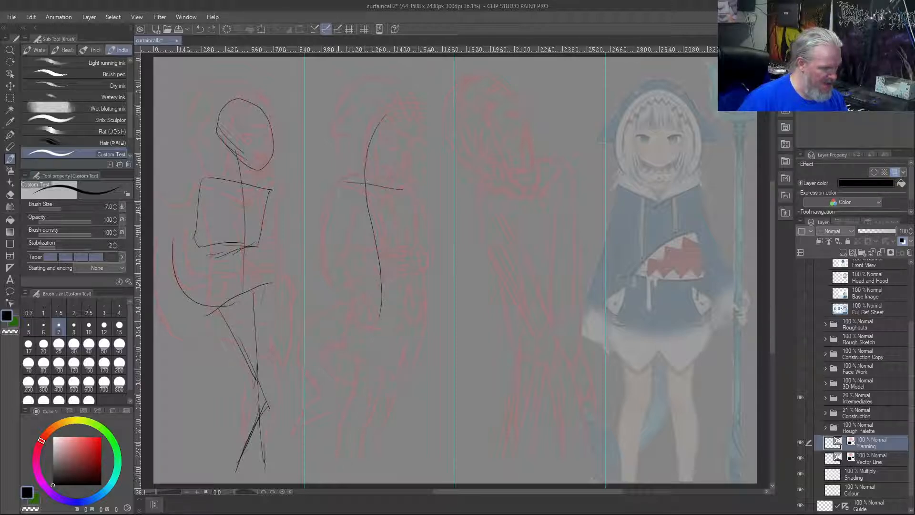
mouse_move(420, 302)
left_mouse_down()
mouse_move(348, 322)
mouse_move(366, 354)
mouse_move(351, 476)
left_mouse_up()
mouse_move(408, 309)
left_mouse_down()
mouse_move(395, 419)
mouse_move(376, 472)
left_mouse_up()
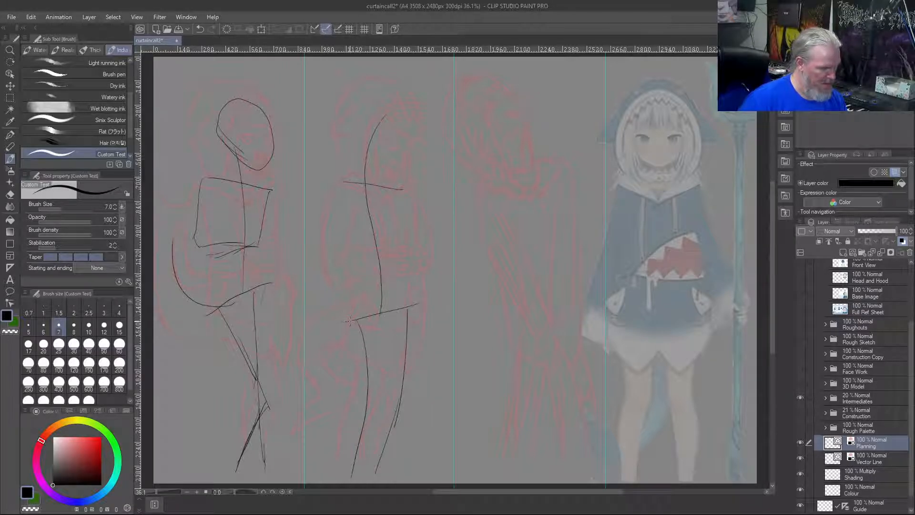
Add the second figure's tail as a single curve sweeping up from the hips, and outline its head with a pointed chin
left_click_drag(372, 305, 308, 317)
left_click_drag(370, 313, 310, 295)
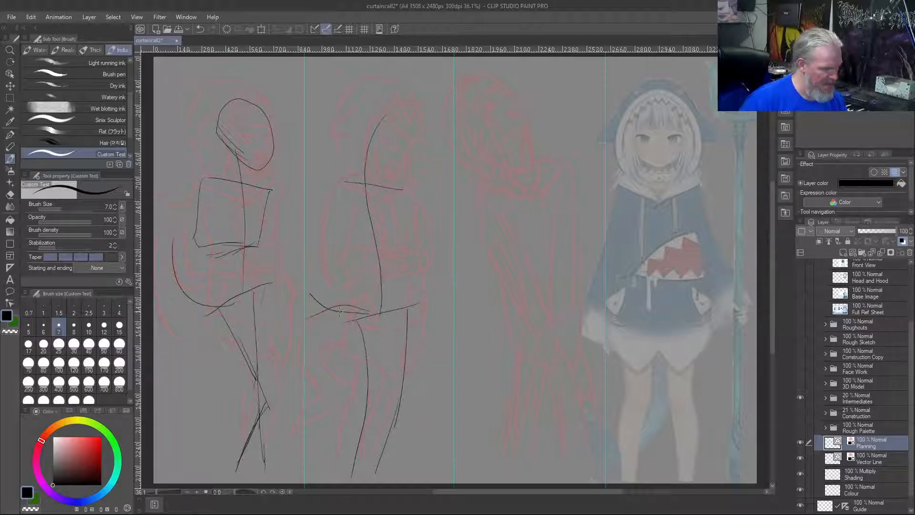
key("ctrl+z")
key("ctrl+y")
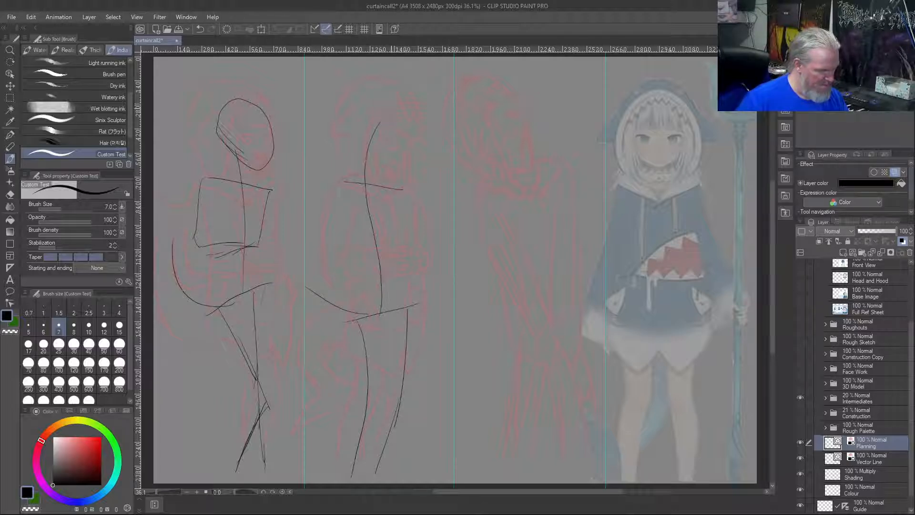
mouse_move(411, 137)
left_mouse_down()
mouse_move(406, 162)
mouse_move(422, 132)
mouse_move(376, 98)
mouse_move(364, 138)
mouse_move(396, 174)
left_mouse_up()
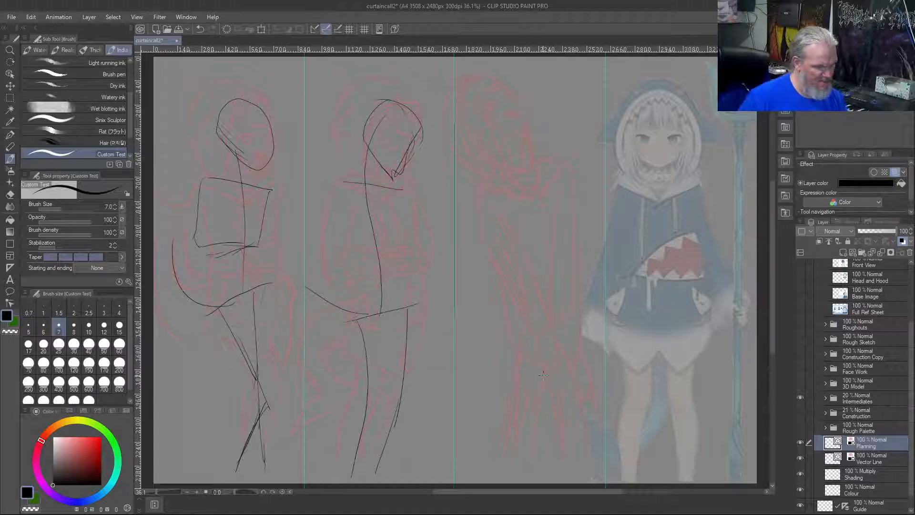
key("ctrl+z")
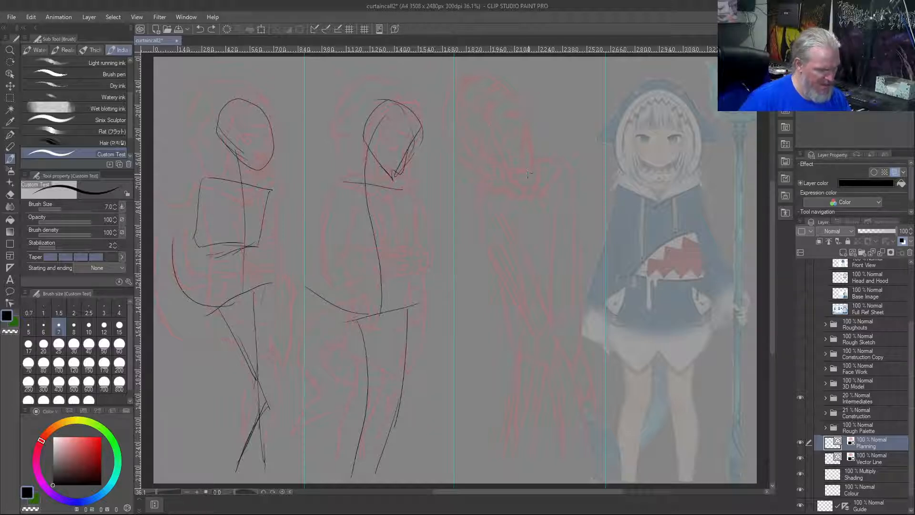
Sketch the third figure's long leaning action line from the head through the torso down to the feet
left_click_drag(465, 116, 549, 329)
left_click_drag(563, 426, 564, 462)
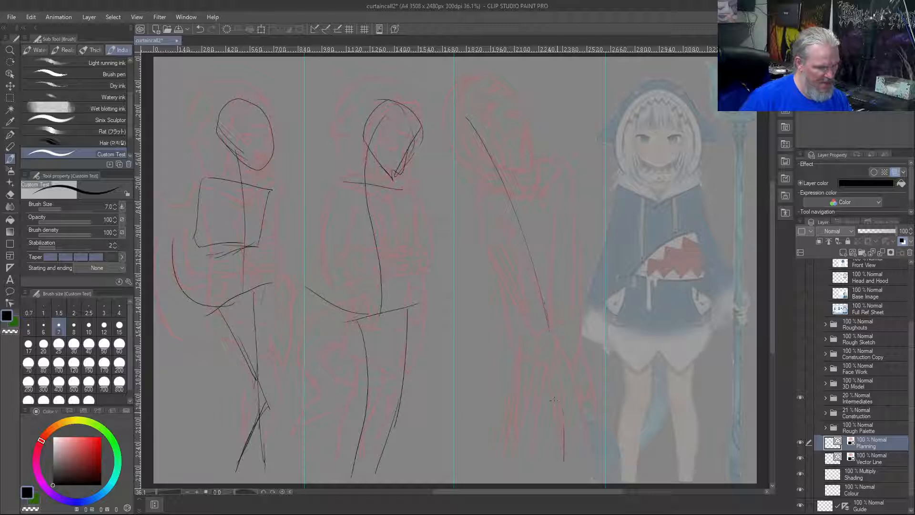
left_click_drag(558, 426, 558, 456)
left_click_drag(566, 462, 546, 274)
mouse_move(562, 416)
left_mouse_down()
mouse_move(476, 144)
mouse_move(527, 273)
left_mouse_up()
Outline the third figure's tilted head at the upper end of its leaning action line
mouse_move(514, 123)
left_mouse_down()
mouse_move(490, 139)
mouse_move(505, 150)
left_mouse_up()
mouse_move(457, 92)
left_mouse_down()
mouse_move(456, 126)
mouse_move(495, 148)
left_mouse_up()
left_click_drag(451, 126, 479, 139)
mouse_move(456, 87)
left_mouse_down()
mouse_move(444, 114)
mouse_move(459, 133)
left_mouse_up()
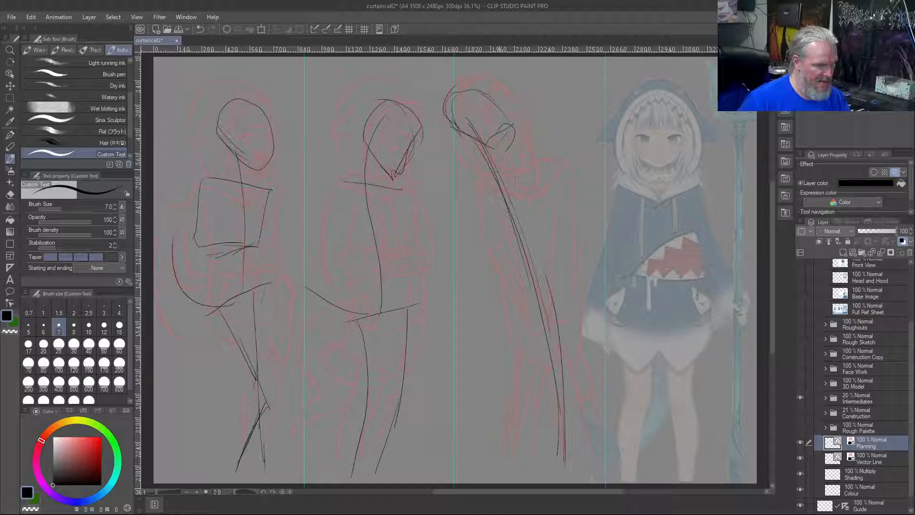
Sketch the third figure's shoulder line, tapering torso sides, hip line and two legs, plus a tail curving down from the hips
mouse_move(517, 176)
left_mouse_down()
mouse_move(477, 183)
mouse_move(531, 296)
left_mouse_up()
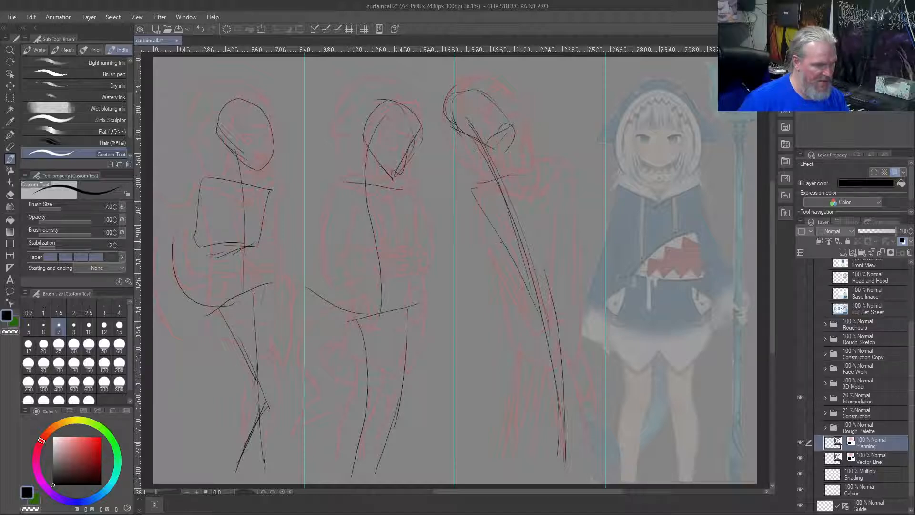
mouse_move(518, 175)
left_mouse_down()
mouse_move(549, 173)
mouse_move(554, 277)
left_mouse_up()
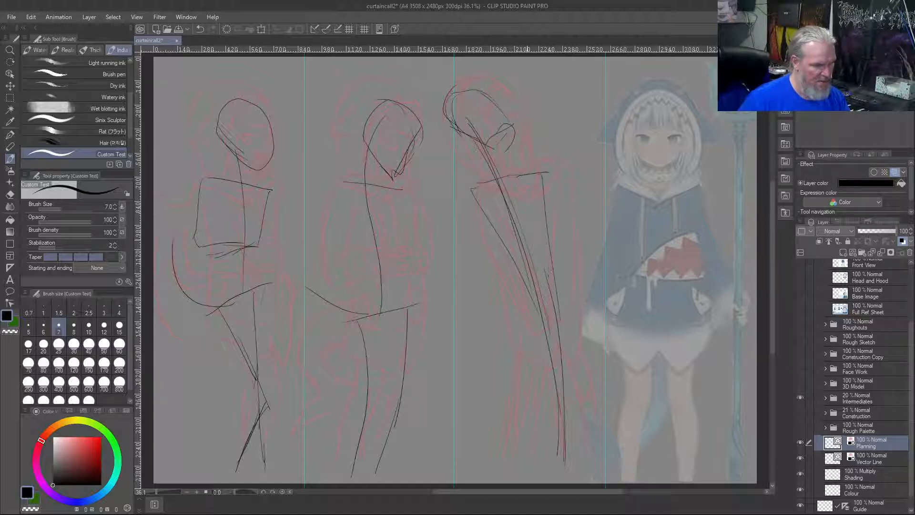
mouse_move(550, 317)
left_mouse_down()
mouse_move(531, 336)
mouse_move(511, 447)
left_mouse_up()
left_click_drag(558, 338, 589, 454)
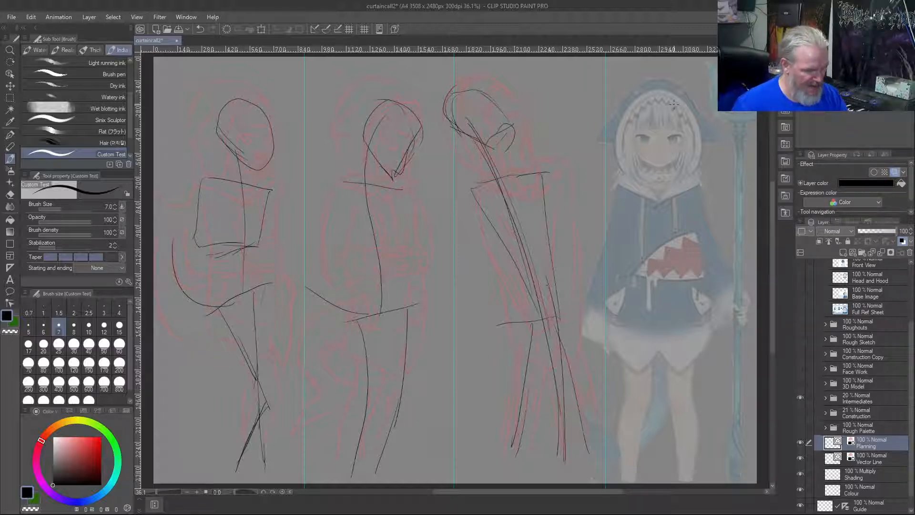
mouse_move(533, 309)
left_mouse_down()
mouse_move(509, 310)
mouse_move(469, 356)
mouse_move(463, 381)
left_mouse_up()
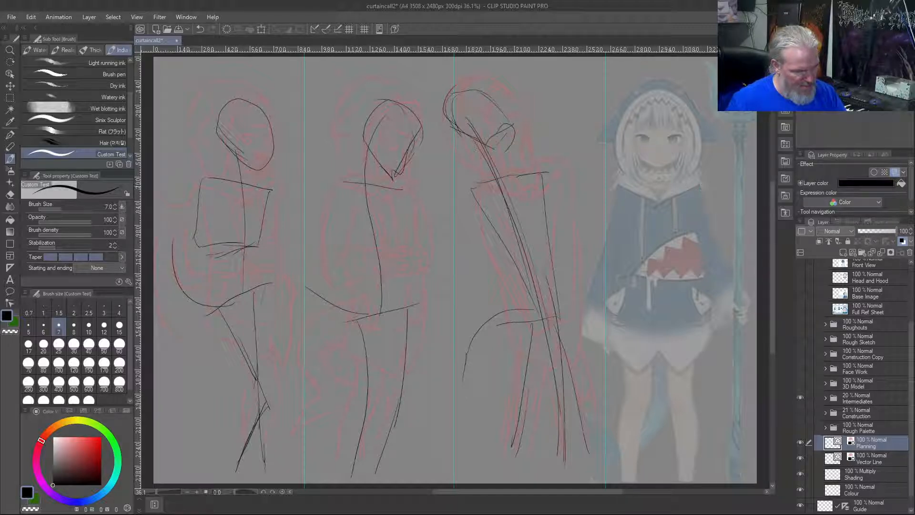
Sketch the fourth figure's curved action line from neck to feet over the colored reference, and outline its tilted oval head
mouse_move(693, 122)
left_mouse_down()
mouse_move(663, 157)
mouse_move(648, 200)
mouse_move(676, 350)
mouse_move(660, 481)
left_mouse_up()
left_click_drag(678, 341, 660, 481)
mouse_move(686, 120)
left_mouse_down()
mouse_move(695, 177)
mouse_move(673, 179)
mouse_move(647, 155)
left_mouse_up()
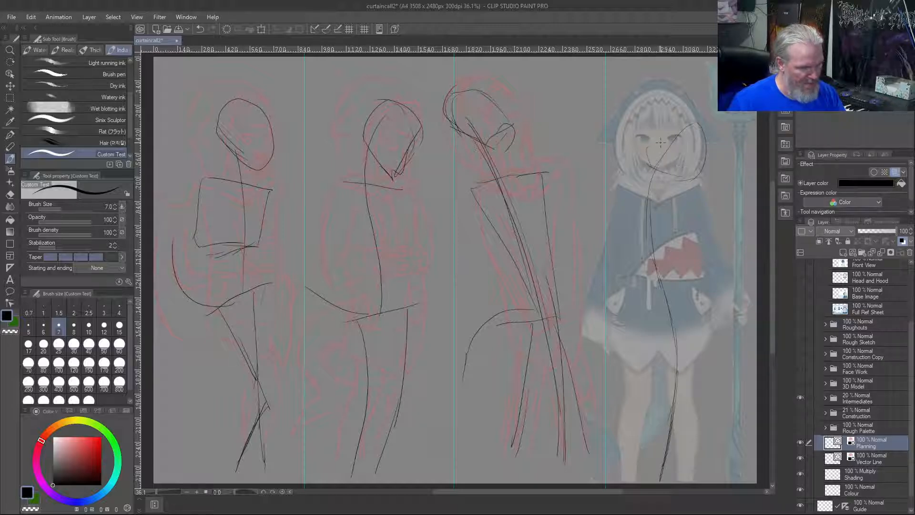
mouse_move(701, 129)
left_mouse_down()
mouse_move(648, 122)
mouse_move(670, 186)
mouse_move(700, 177)
mouse_move(711, 123)
mouse_move(681, 109)
left_mouse_up()
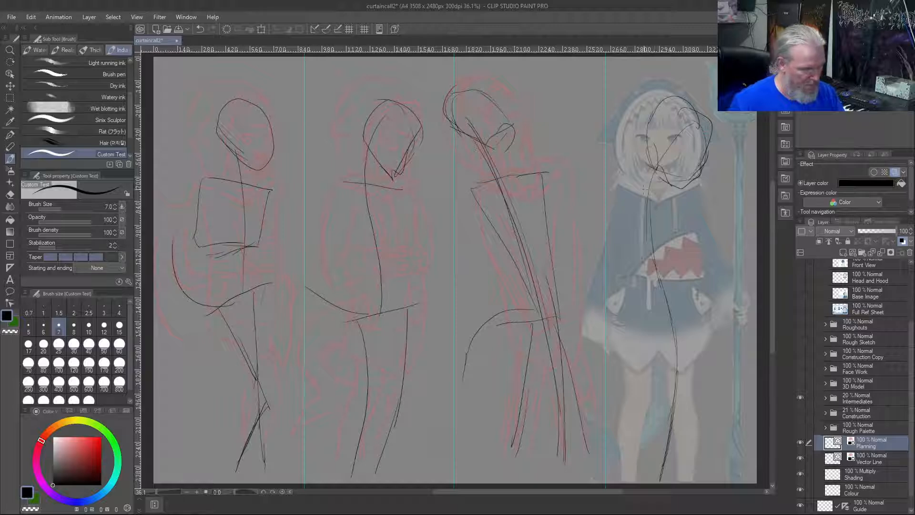
Sketch the fourth figure's shoulder line and both upper arms angling outward from the shoulders
mouse_move(624, 190)
left_mouse_down()
mouse_move(584, 212)
mouse_move(626, 214)
left_mouse_up()
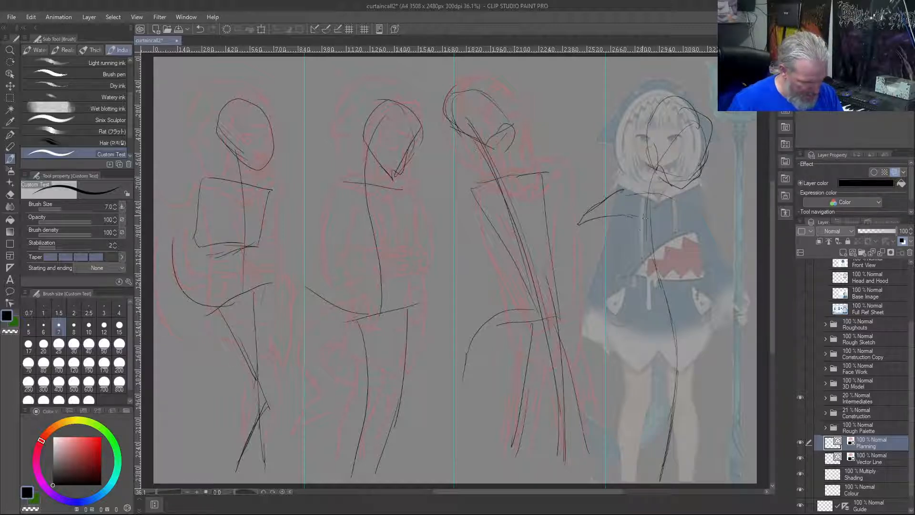
mouse_move(691, 214)
left_mouse_down()
mouse_move(718, 250)
mouse_move(678, 227)
left_mouse_up()
left_click_drag(620, 214, 585, 229)
left_click_drag(615, 196, 587, 222)
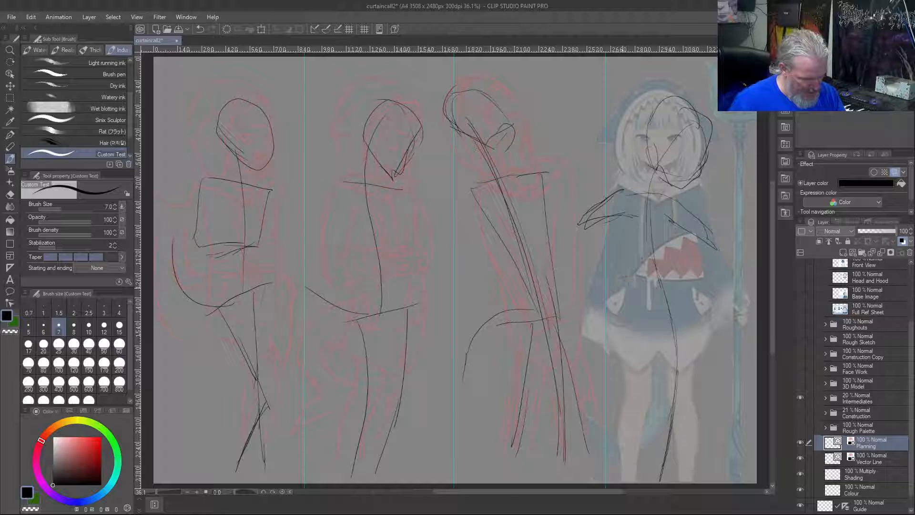
Sketch the fourth figure's hip line and its two legs tapering down toward the feet
mouse_move(695, 326)
left_mouse_down()
mouse_move(645, 326)
mouse_move(664, 330)
mouse_move(655, 414)
left_mouse_up()
left_click_drag(652, 343, 649, 484)
left_click_drag(653, 429, 648, 467)
mouse_move(696, 332)
left_mouse_down()
mouse_move(691, 405)
mouse_move(669, 482)
left_mouse_up()
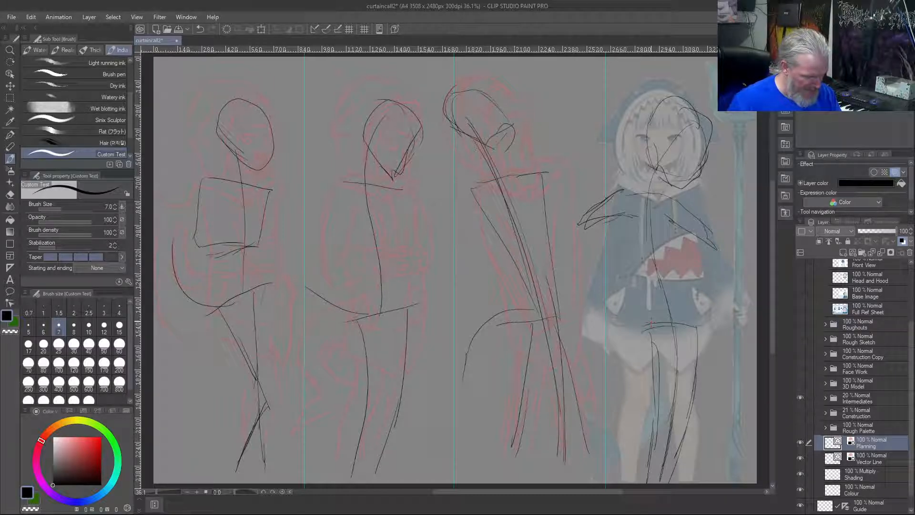
Add the fourth figure's tail as a layered curve sweeping outward and down from the hips
left_click_drag(630, 341, 595, 448)
left_click_drag(614, 389, 595, 466)
left_click_drag(636, 339, 602, 429)
left_click_drag(611, 382, 602, 464)
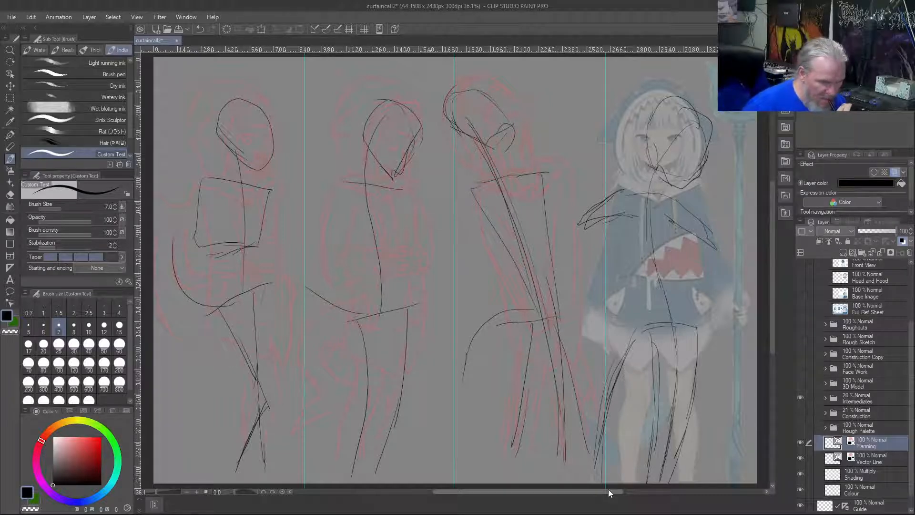
left_click(908, 249)
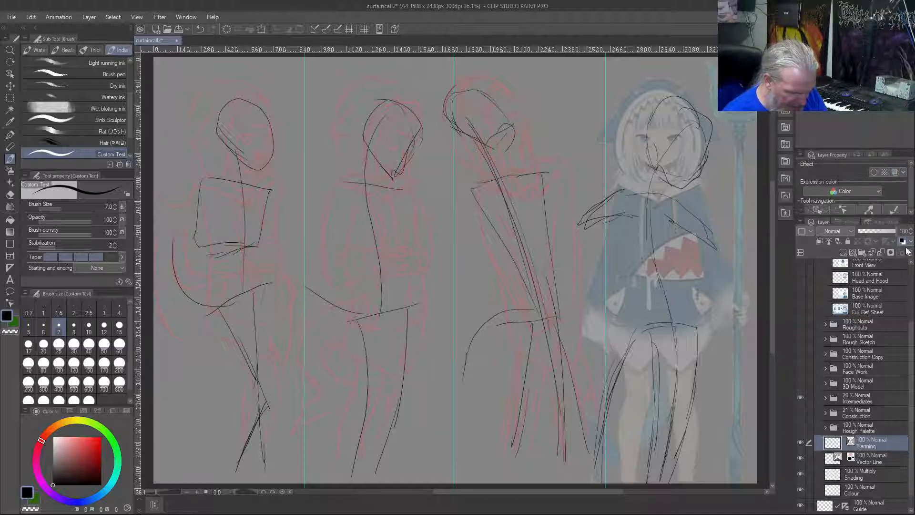
left_click(854, 191)
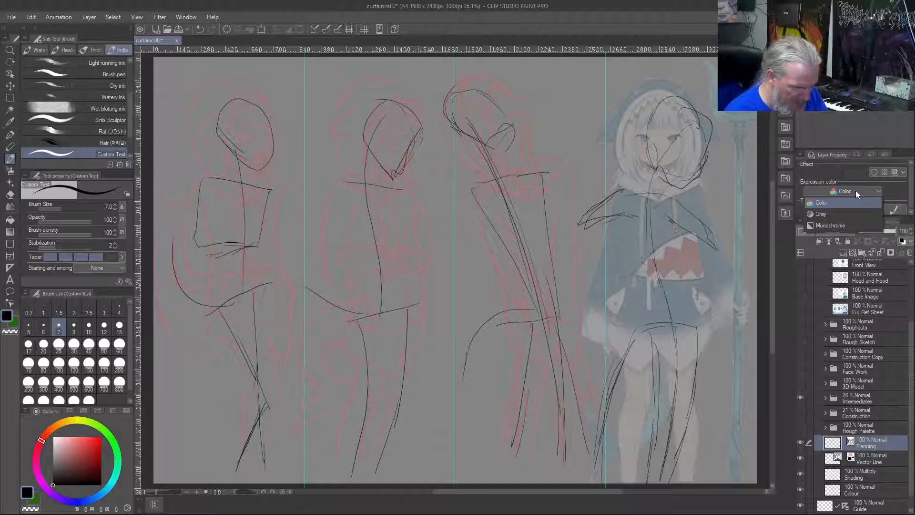
left_click(847, 170)
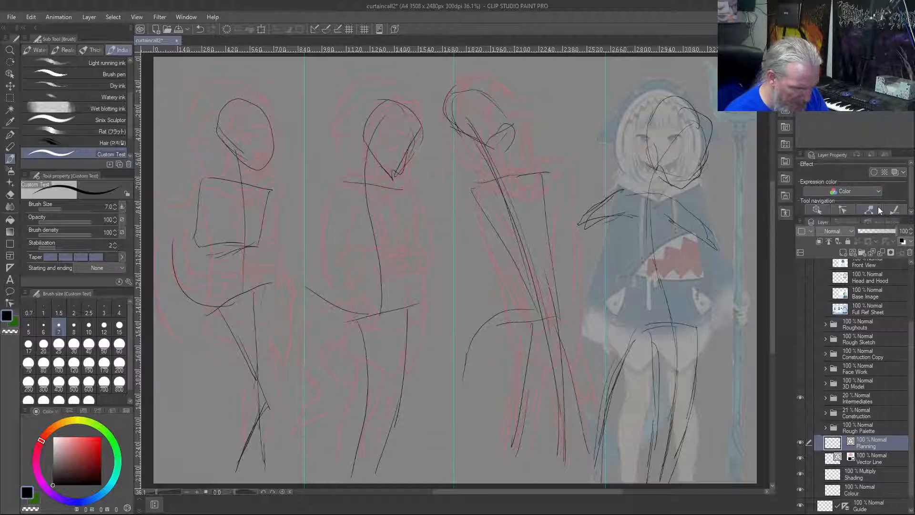
left_click(902, 241)
Change the Planning layer's layer color to a muted red, HEX D45353
left_click(862, 183)
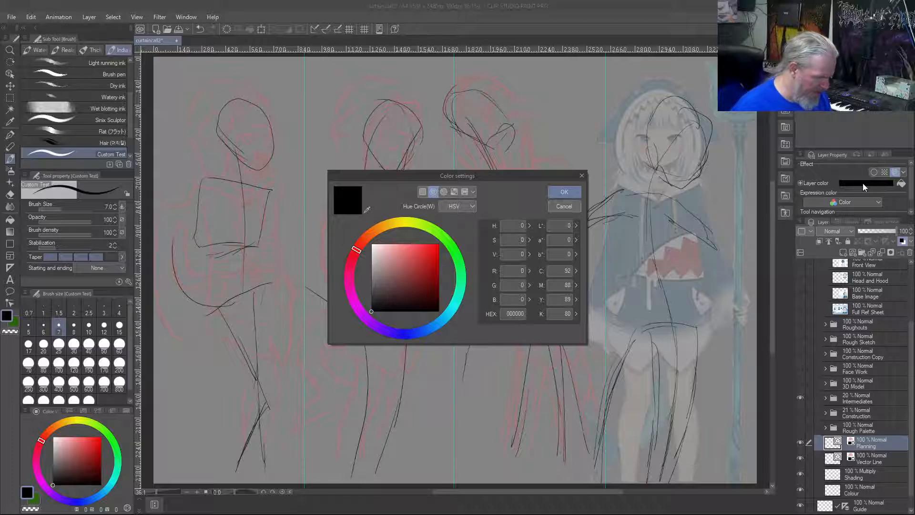
left_click(413, 263)
left_click_drag(416, 257, 412, 255)
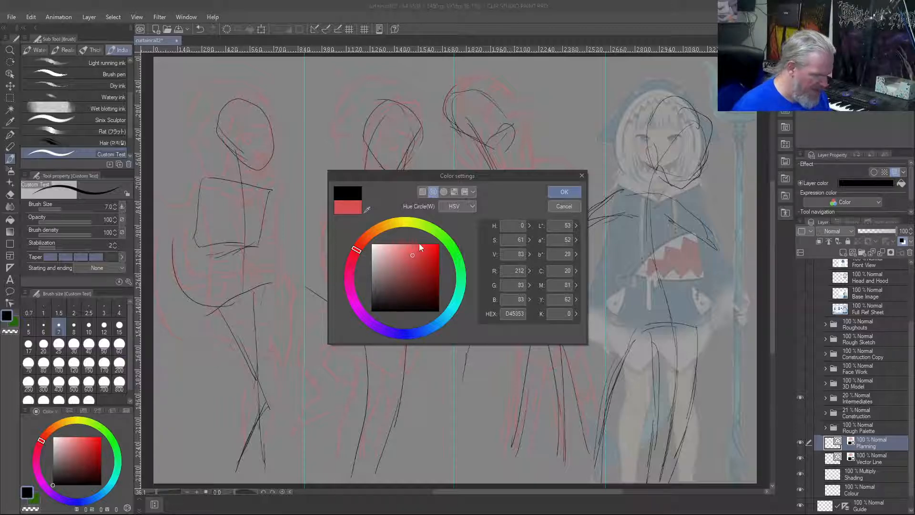
left_click(565, 192)
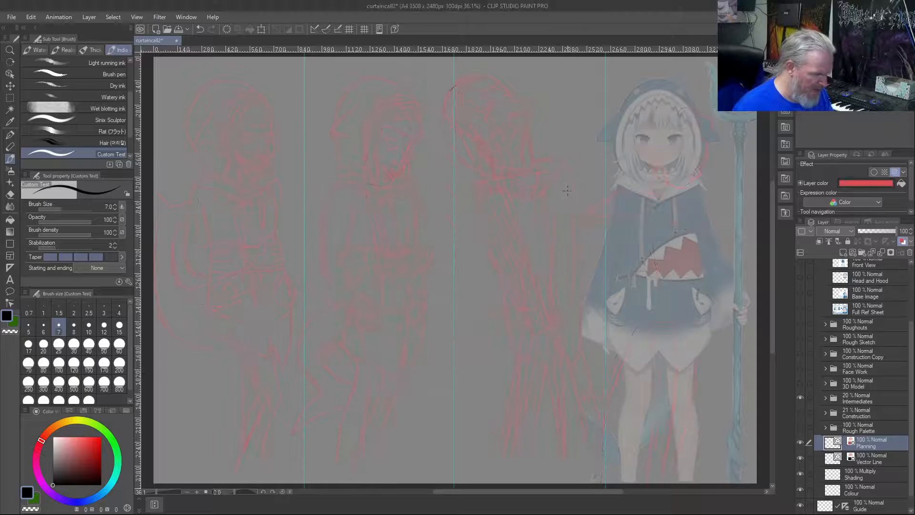
Compare the sketch with and without the Intermediates folder, set that folder's opacity to 100%, and hide it
left_click(801, 399)
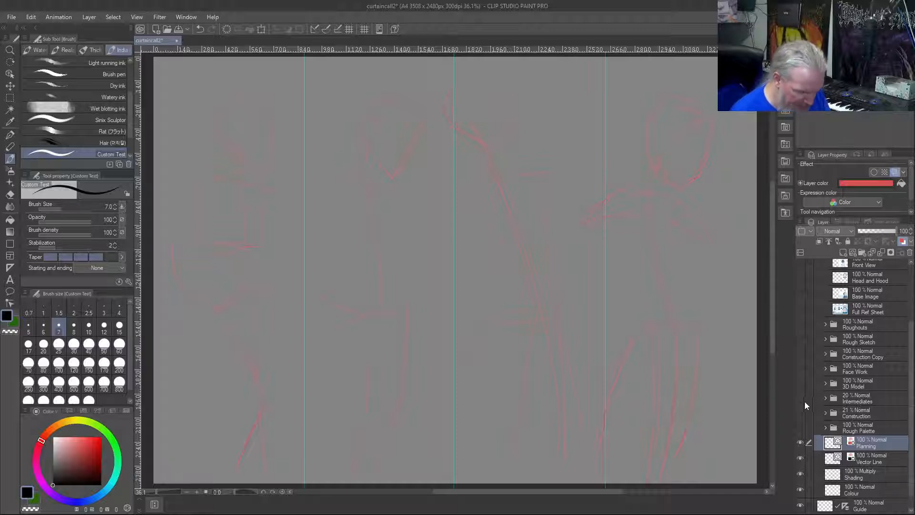
left_click(802, 397)
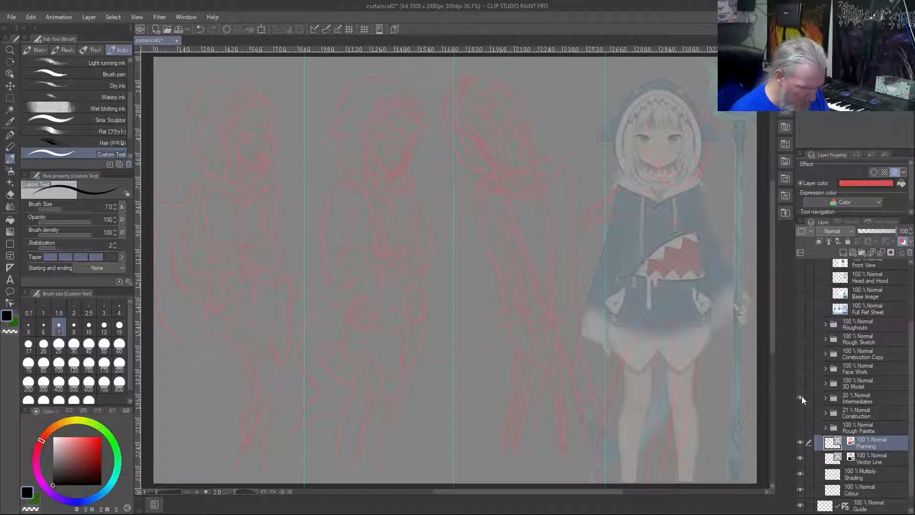
left_click(801, 397)
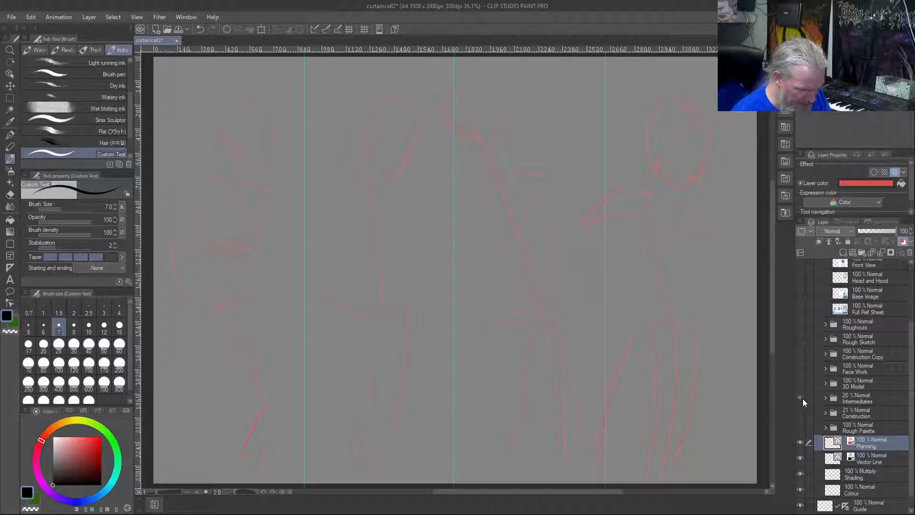
left_click(802, 398)
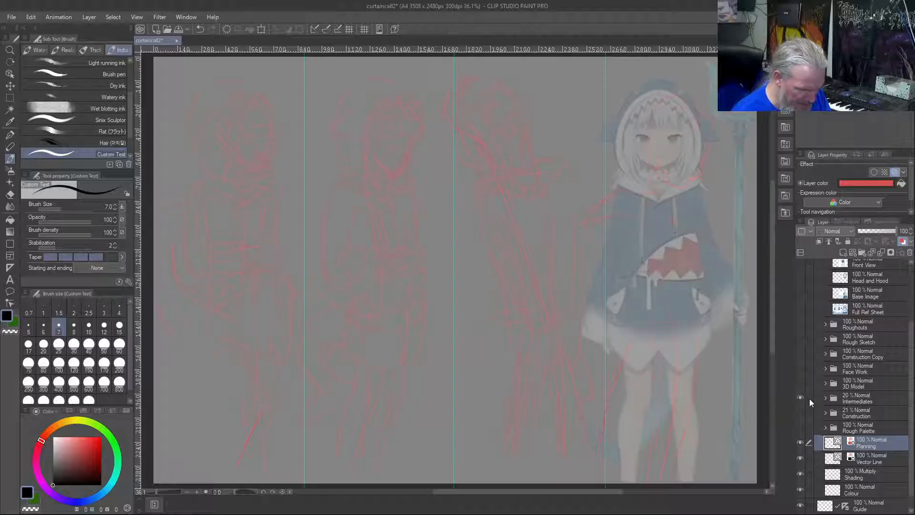
left_click(861, 400)
left_click_drag(868, 233, 897, 232)
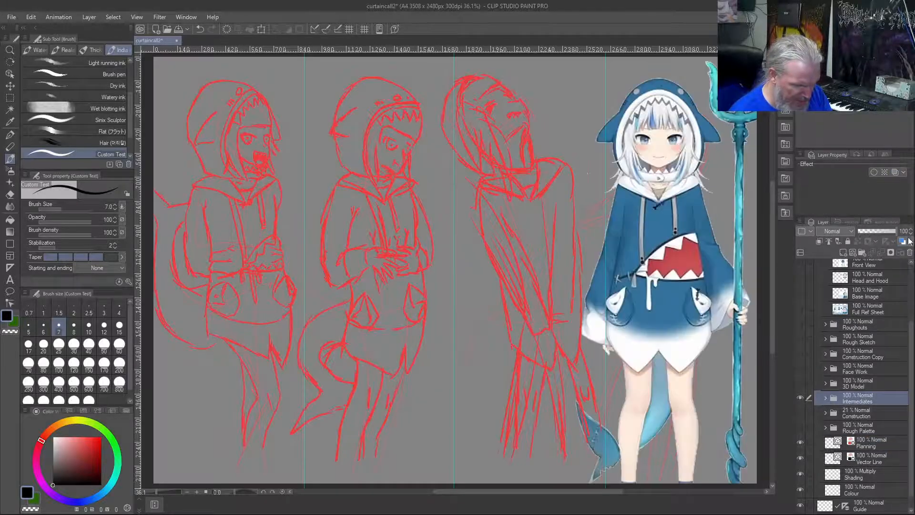
left_click(801, 399)
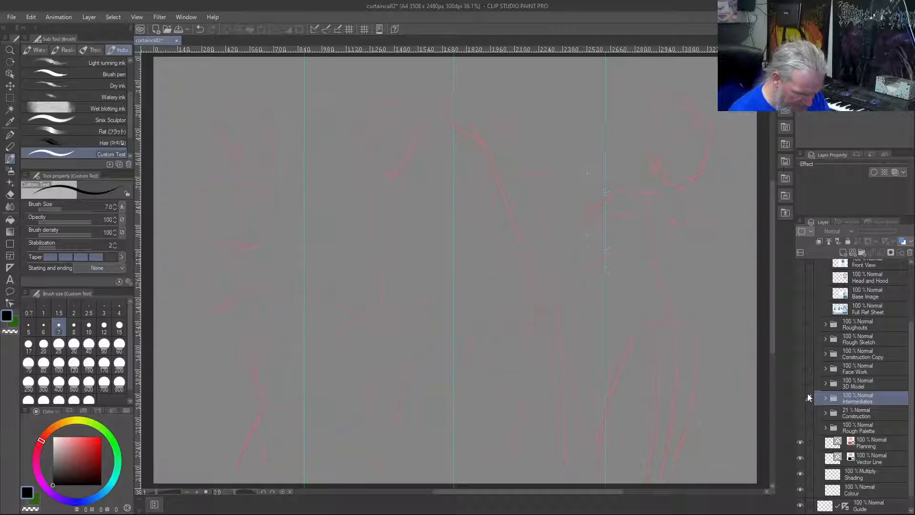
Set the Planning layer's layer color to bright red, HEX FE0000, and keep that layer active
left_click(864, 445)
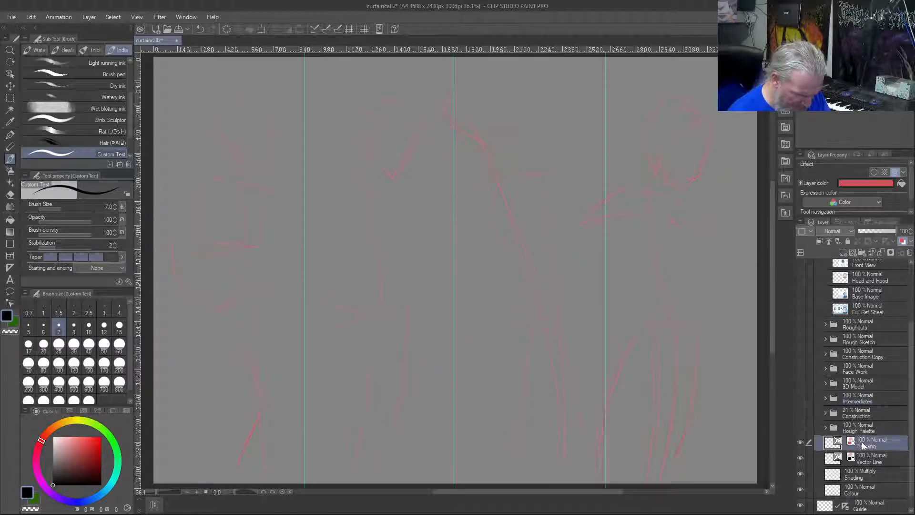
left_click(907, 241)
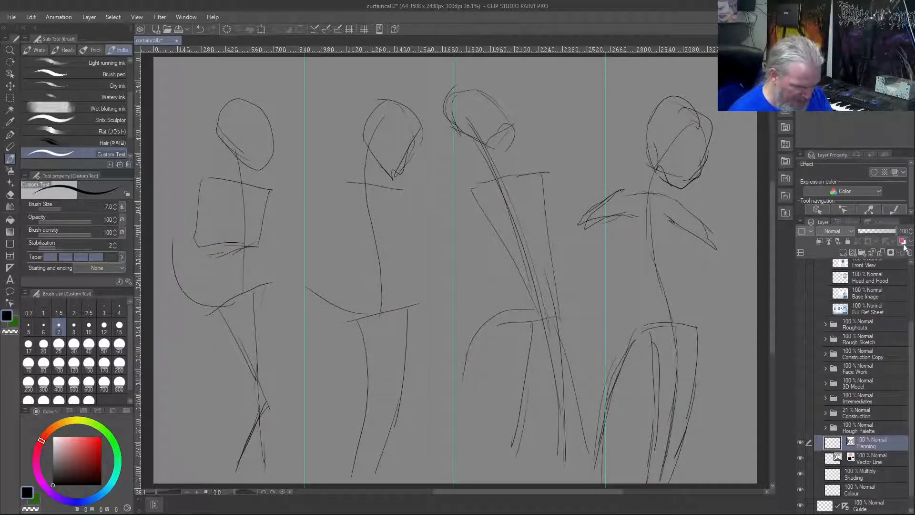
left_click(906, 244)
left_click(861, 184)
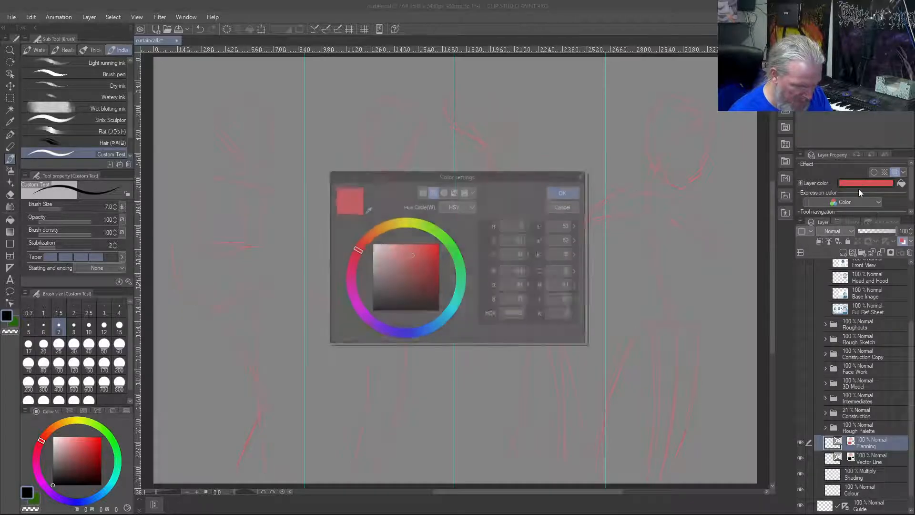
left_click_drag(416, 255, 465, 245)
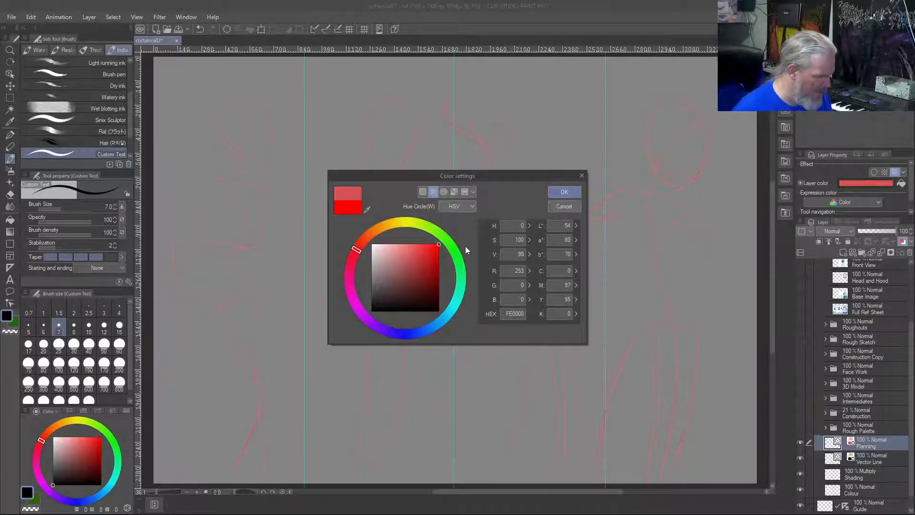
left_click(567, 191)
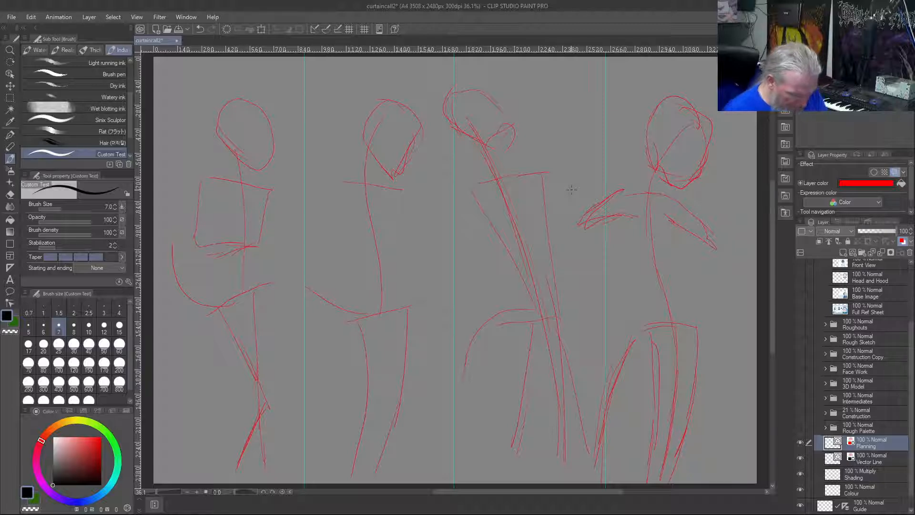
left_click(892, 453)
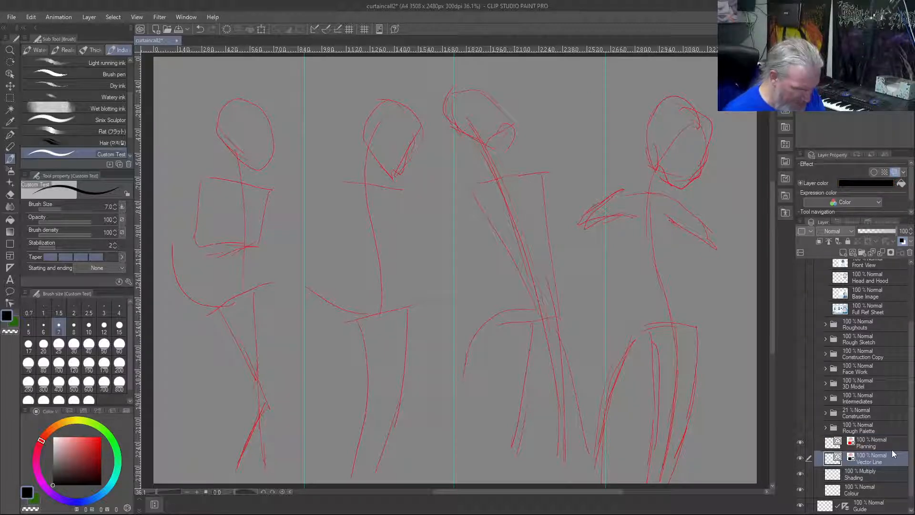
left_click(879, 442)
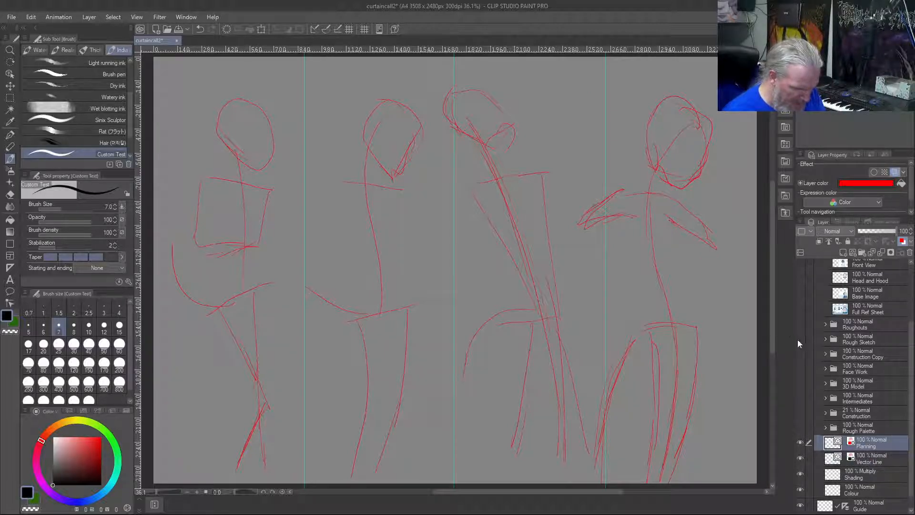
Sketch the second figure's boxy torso below its shoulder line, closing it with a slanted line at the waist
left_click(802, 397)
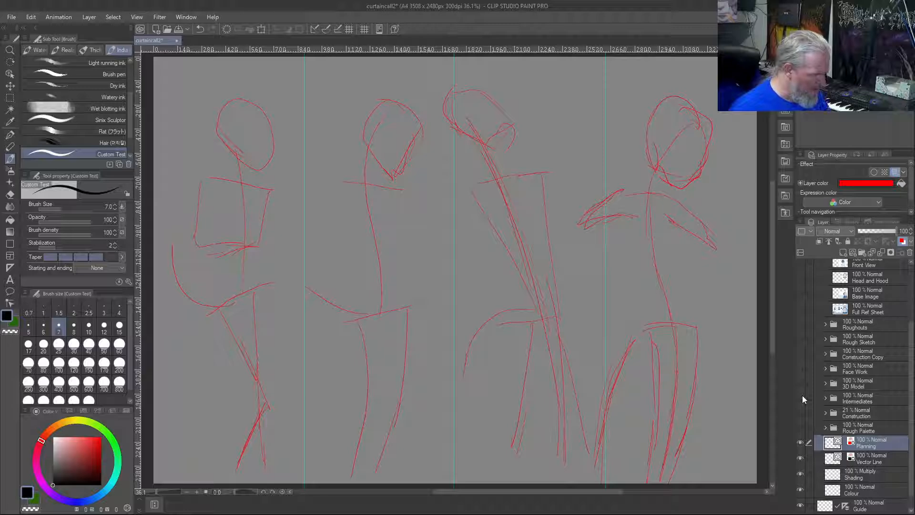
mouse_move(340, 234)
left_mouse_down()
mouse_move(342, 206)
mouse_move(342, 252)
left_mouse_up()
mouse_move(403, 210)
left_mouse_down()
mouse_move(409, 243)
mouse_move(373, 254)
left_mouse_up()
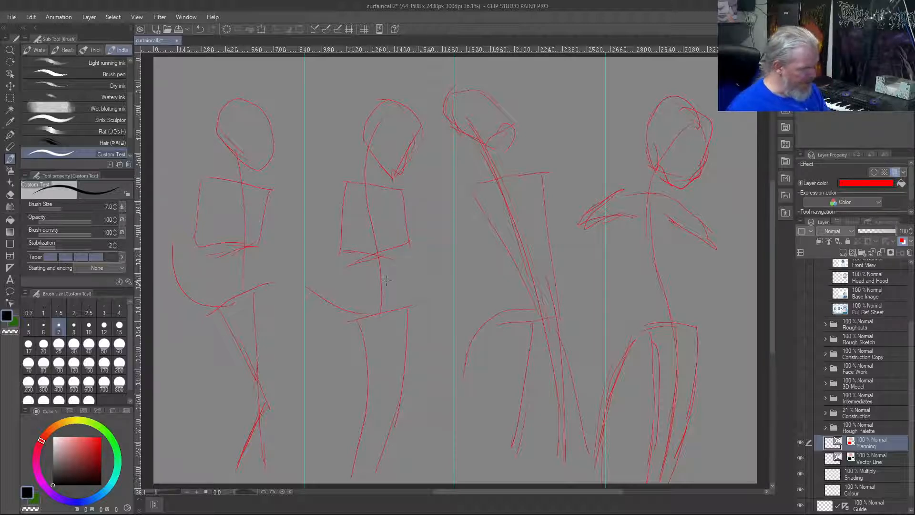
Try a curved flow line down the first figure from torso through hip to knee, and undo the trial strokes
mouse_move(222, 213)
left_mouse_down()
mouse_move(221, 240)
mouse_move(211, 331)
mouse_move(254, 399)
left_mouse_up()
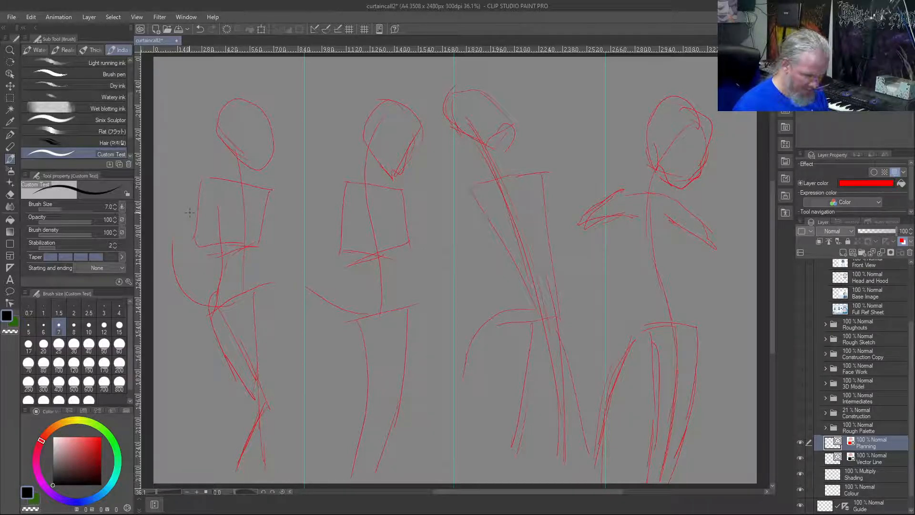
key("ctrl+z")
key("ctrl+z")
key("ctrl+z")
key("ctrl+z")
key("ctrl+z")
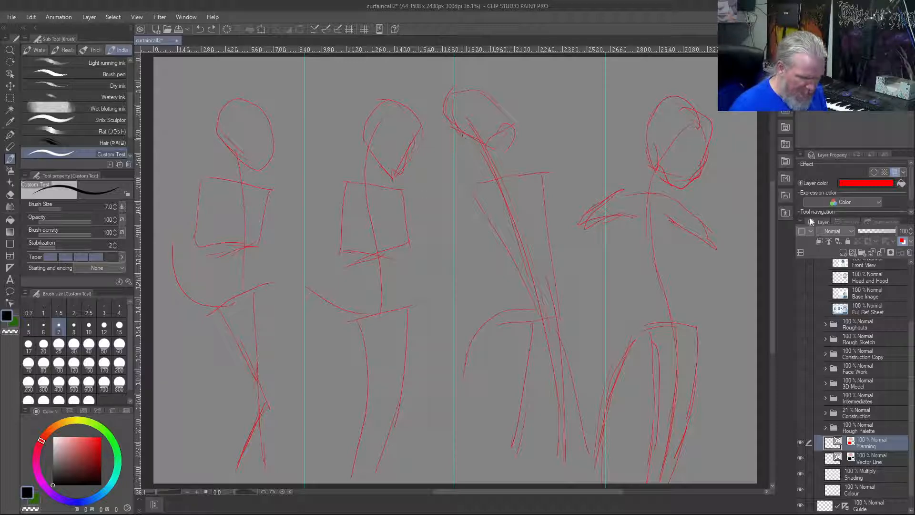
Duplicate the Planning layer
right_click(868, 444)
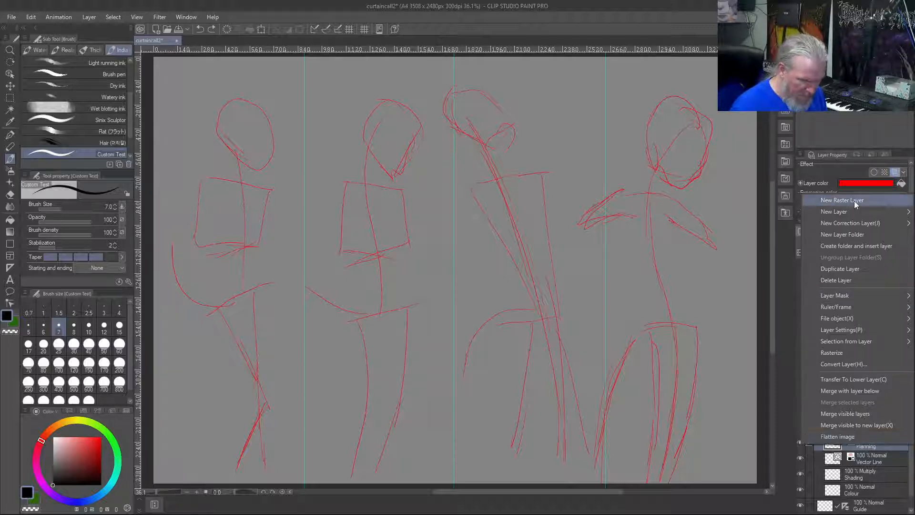
left_click(857, 271)
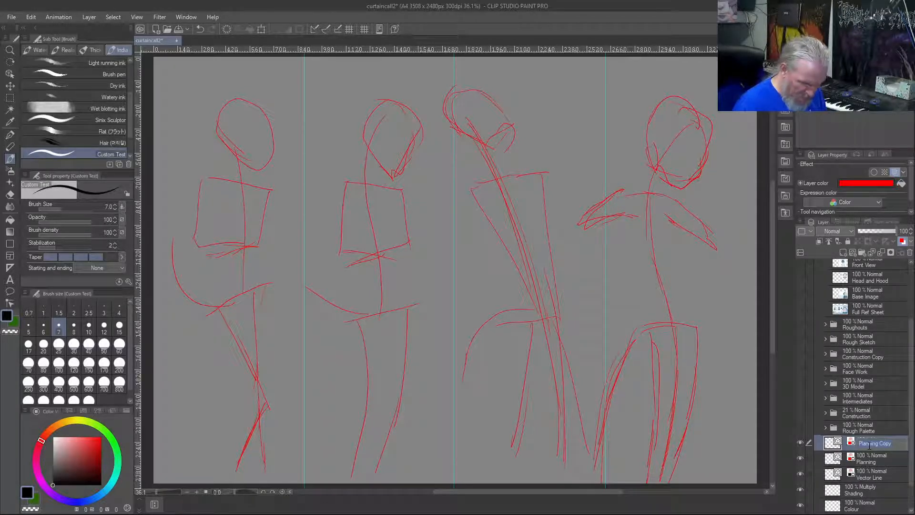
Rename the duplicated planning layer as Planning Sketch
key("Return")
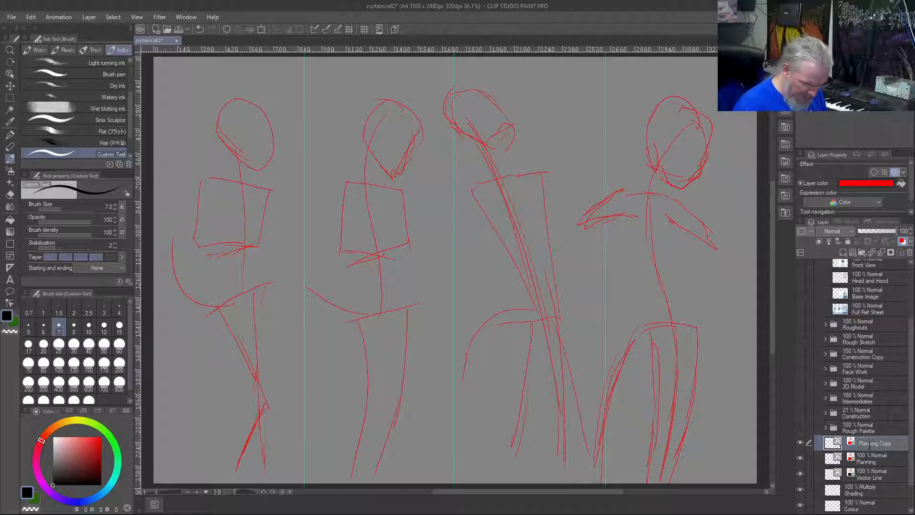
key("BackSpace")
key("BackSpace")
key("BackSpace")
key("BackSpace")
type("Sketch")
key("Return")
Set the original Planning layer's layer color to bright blue, HEX 0092FE, and keep that layer active
left_click(885, 457)
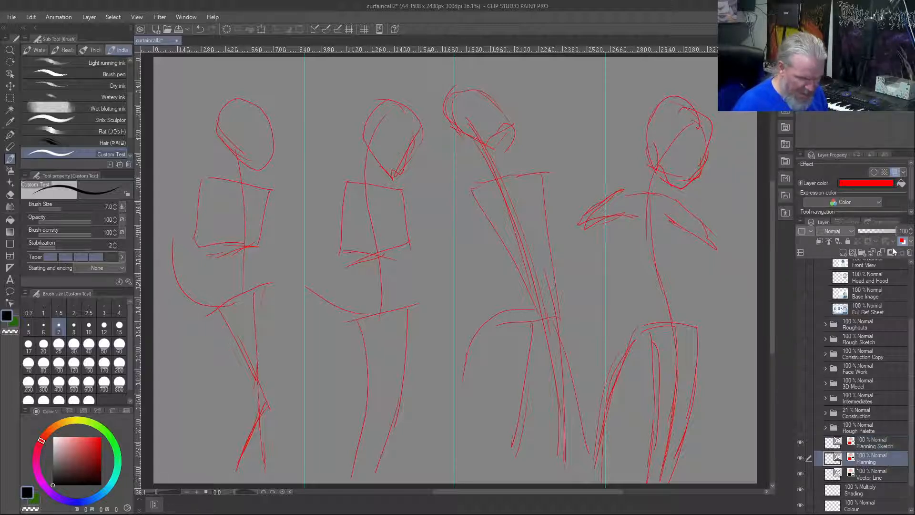
left_click(870, 184)
mouse_move(358, 247)
left_mouse_down()
mouse_move(425, 339)
mouse_move(441, 330)
left_mouse_up()
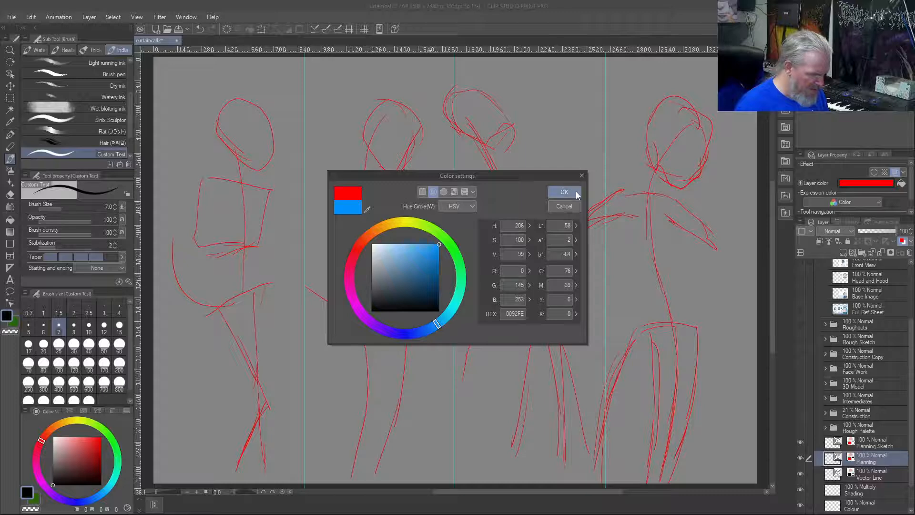
left_click(564, 191)
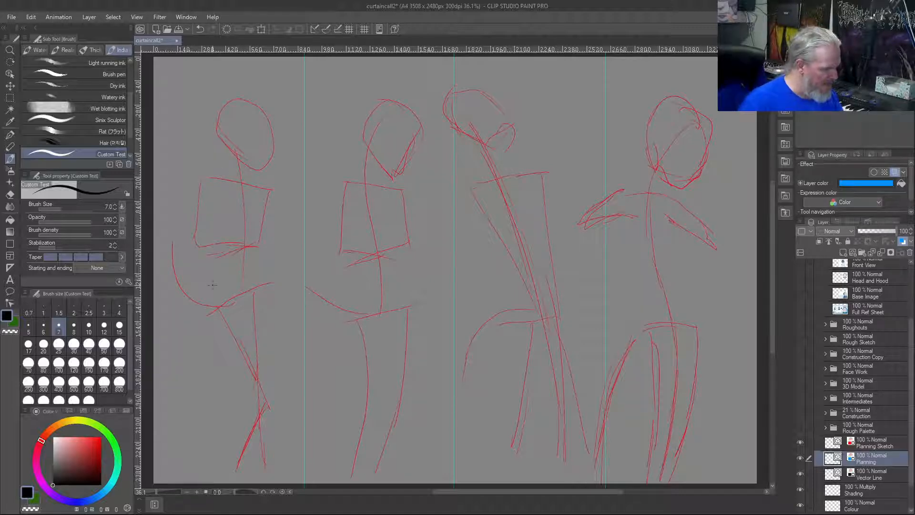
Sketch loose blue body contours around all four red figures, fleshing out heads, torsos, arms, hips and legs on the Planning layer
left_click_drag(204, 291, 239, 379)
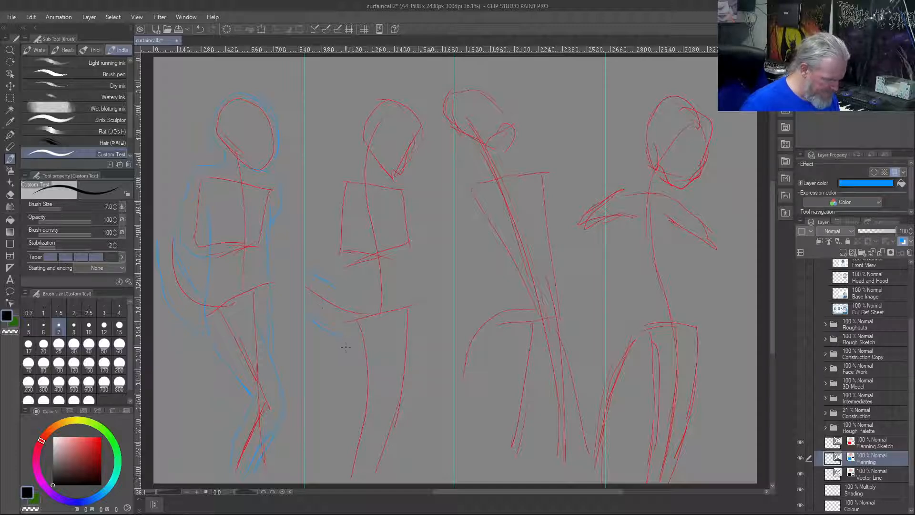
mouse_move(346, 313)
left_mouse_down()
mouse_move(355, 377)
mouse_move(340, 456)
left_mouse_up()
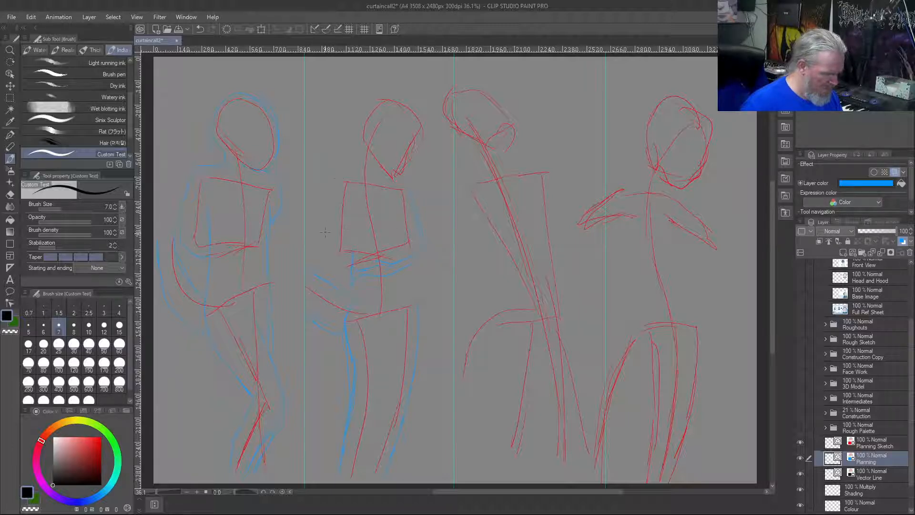
left_click_drag(353, 245, 398, 239)
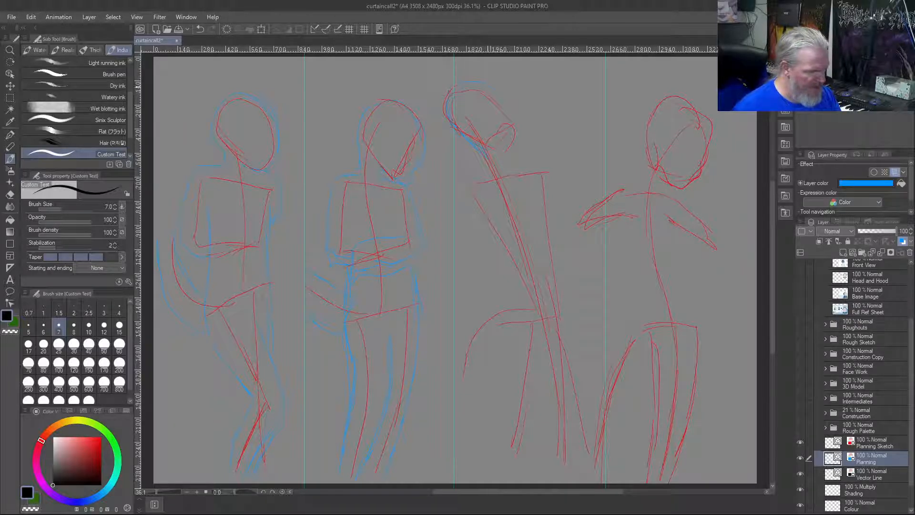
mouse_move(491, 148)
left_mouse_down()
mouse_move(544, 170)
mouse_move(554, 204)
mouse_move(554, 184)
mouse_move(563, 304)
left_mouse_up()
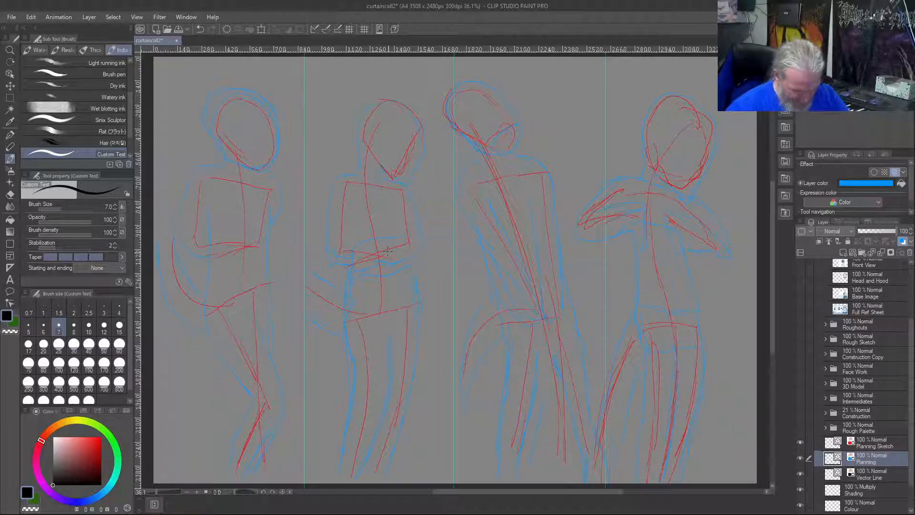
On the Vector Line layer, draw the first figure's V-shaped collar in black, with wide lapels meeting at mid-chest
left_click(879, 475)
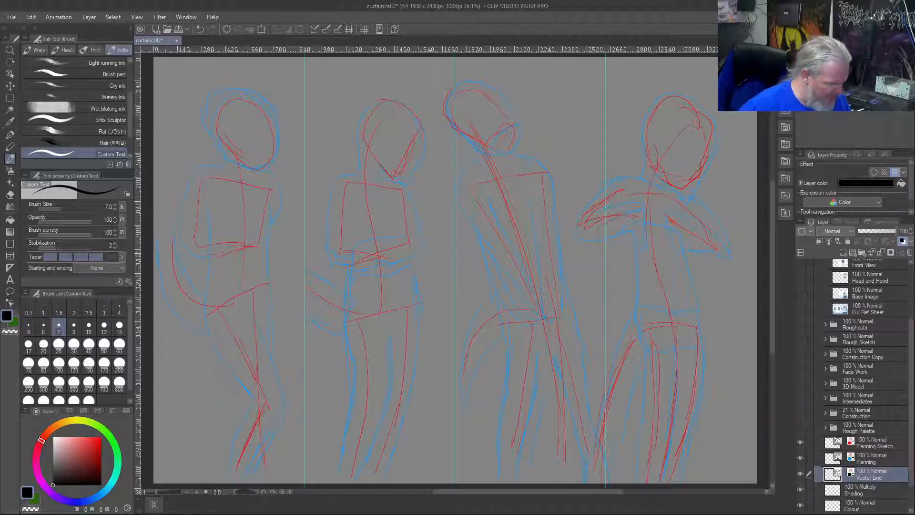
mouse_move(227, 163)
left_mouse_down()
mouse_move(205, 166)
mouse_move(241, 216)
left_mouse_up()
left_click_drag(234, 168, 247, 225)
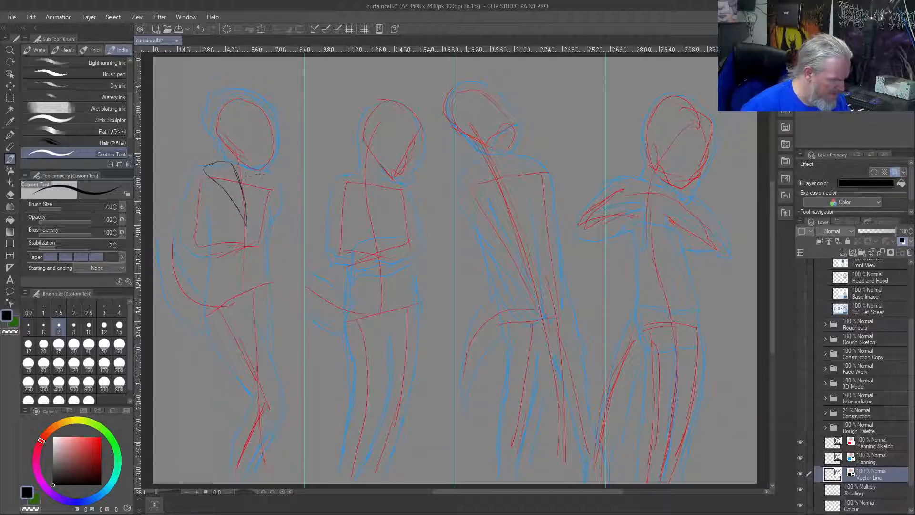
left_click_drag(251, 175, 245, 204)
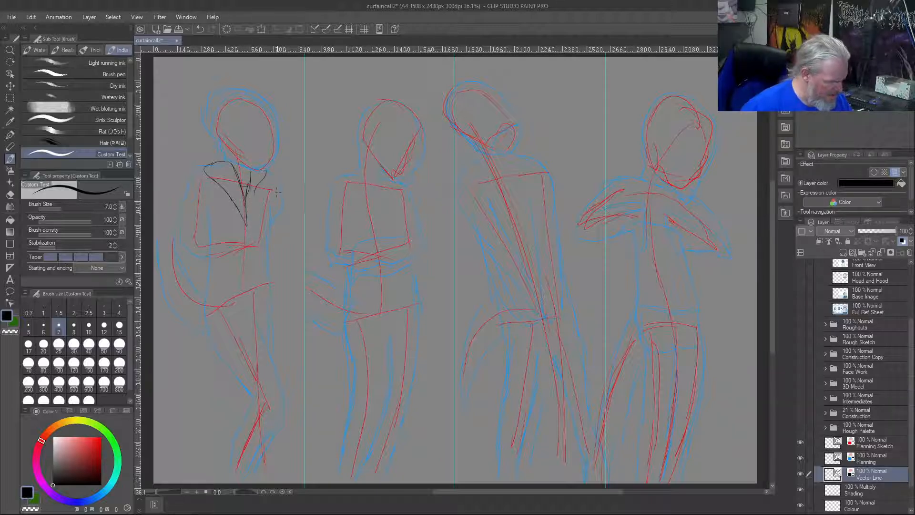
key("ctrl+z")
left_click_drag(247, 224, 268, 188)
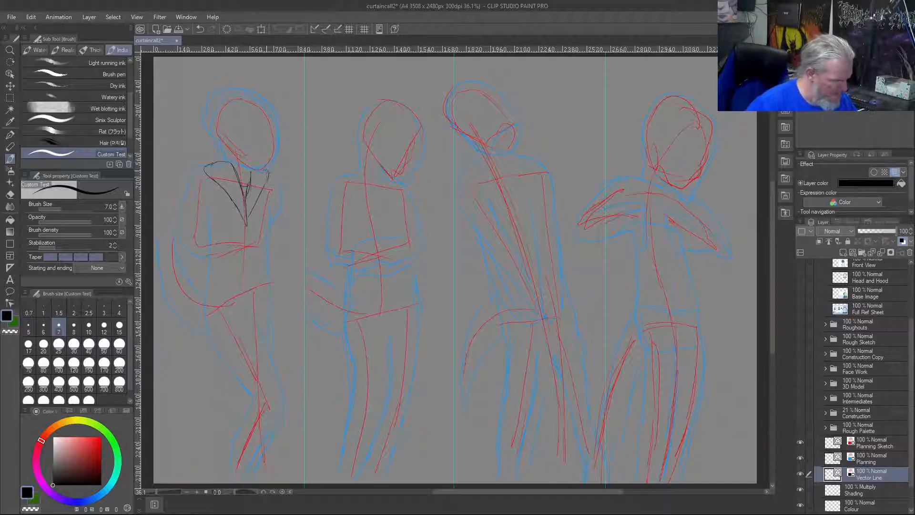
left_click_drag(251, 167, 265, 162)
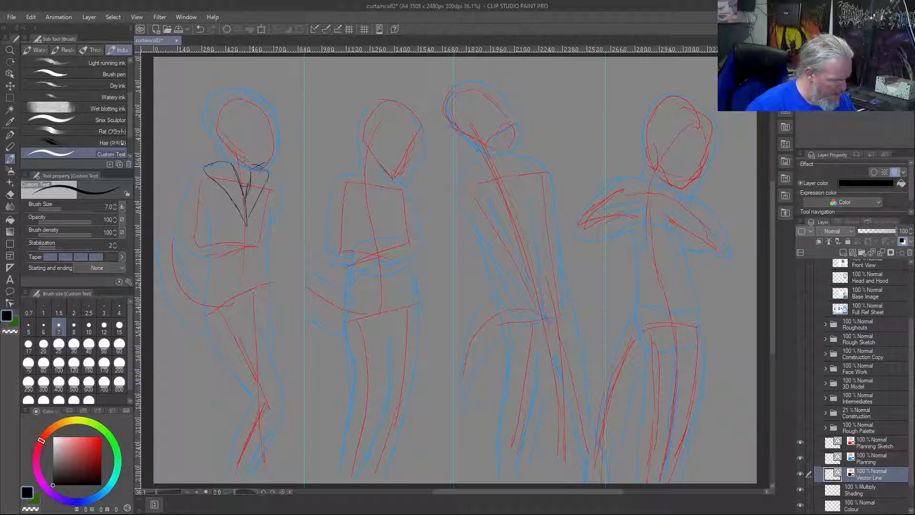
key("ctrl+z")
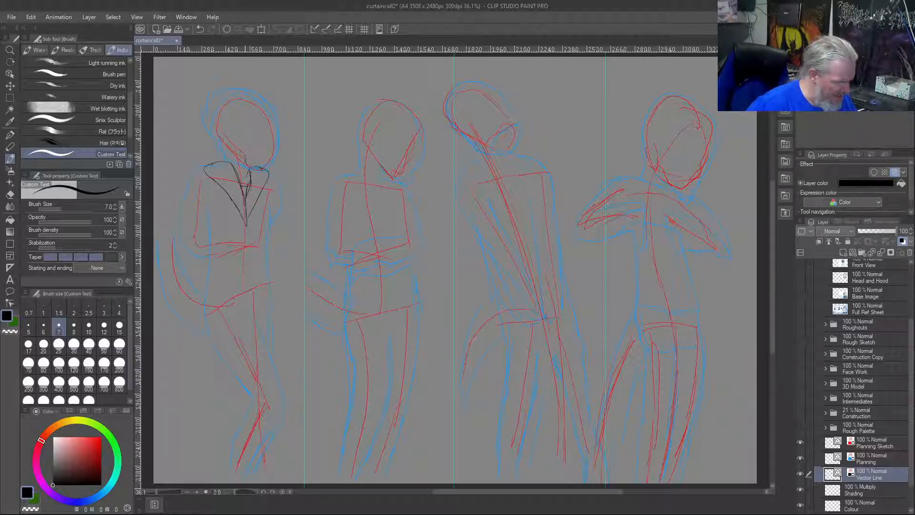
Draw the first figure's neck lines, pointed jawline and both cheek edges in black, redrawing the rejected jaw strokes
left_click_drag(248, 152, 245, 164)
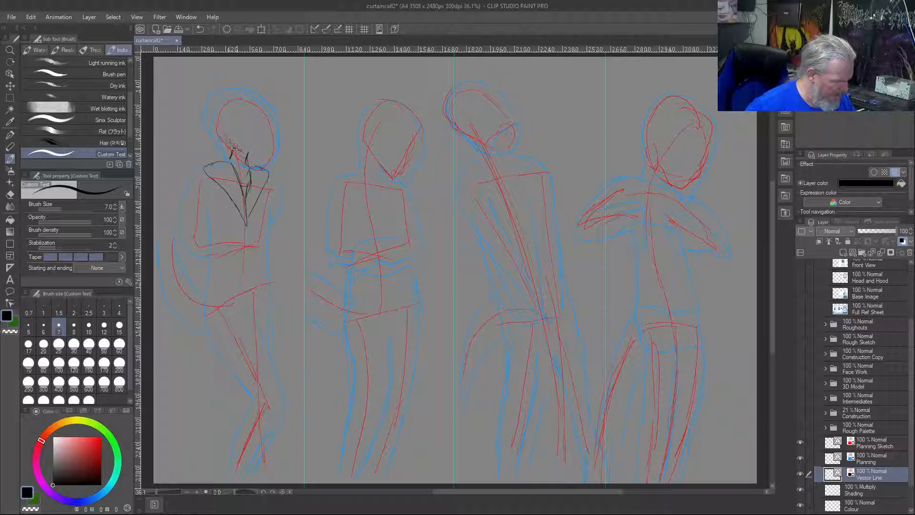
left_click_drag(249, 151, 267, 140)
key("ctrl+z")
key("ctrl+z")
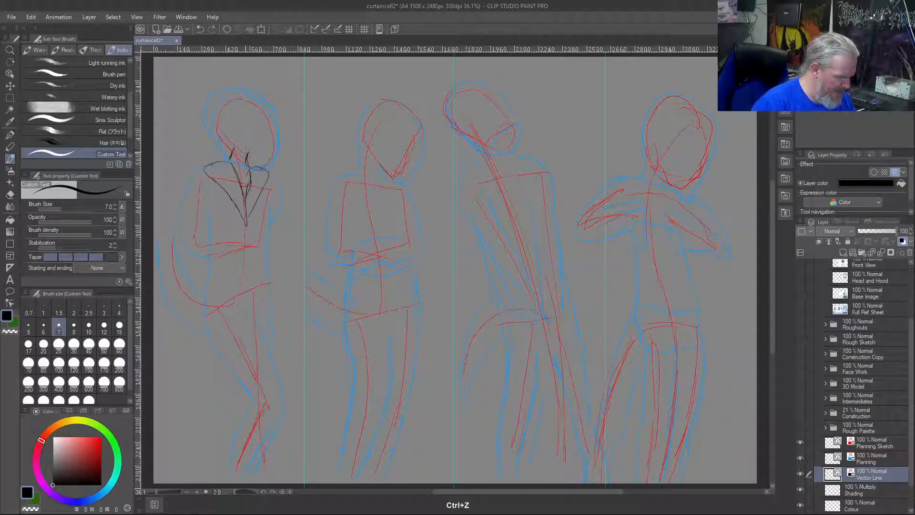
mouse_move(248, 152)
left_mouse_down()
mouse_move(225, 137)
mouse_move(253, 148)
mouse_move(274, 134)
mouse_move(268, 138)
left_mouse_up()
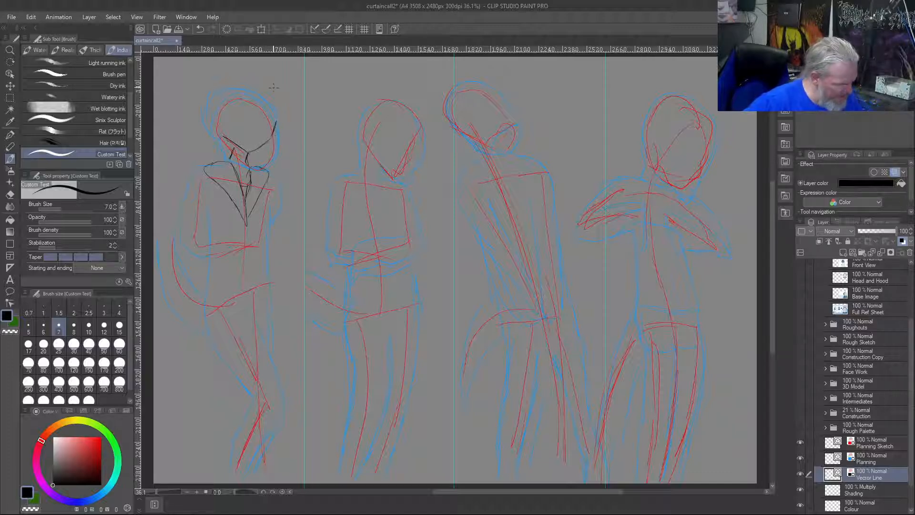
left_click_drag(221, 119, 224, 134)
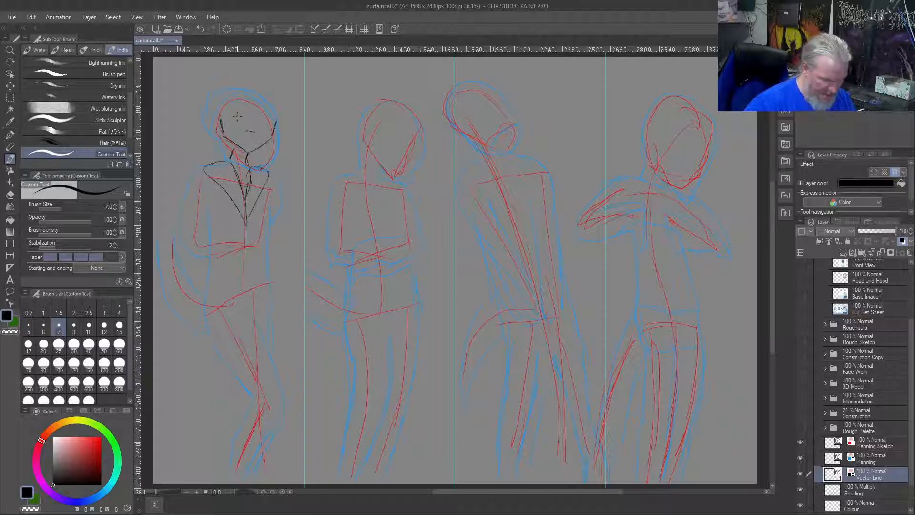
Undo the trial mouth strokes and draw a small rounded open mouth above the first figure's chin
key("ctrl+z")
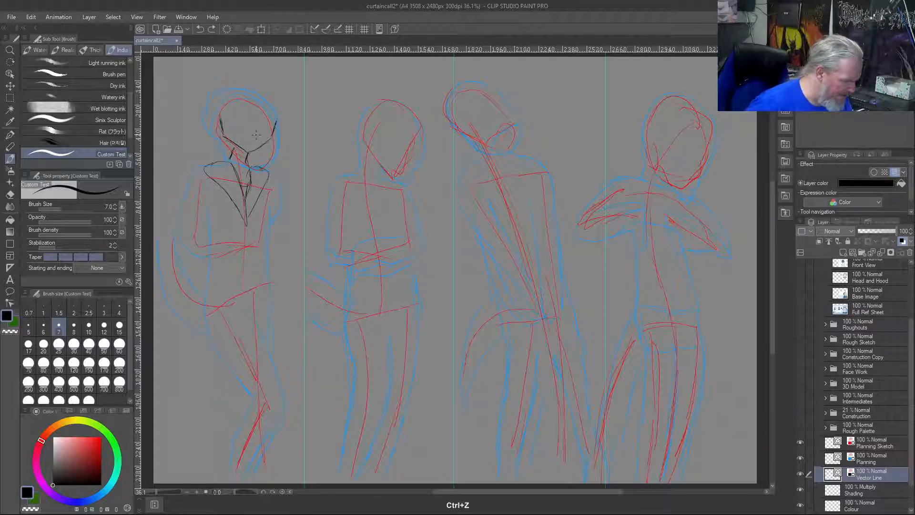
mouse_move(238, 137)
left_mouse_down()
mouse_move(257, 134)
mouse_move(249, 143)
left_mouse_up()
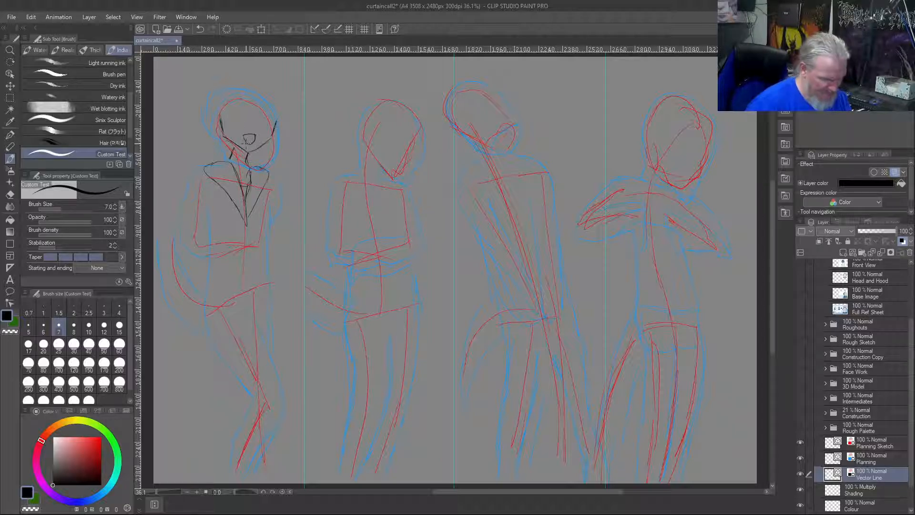
key("ctrl+z")
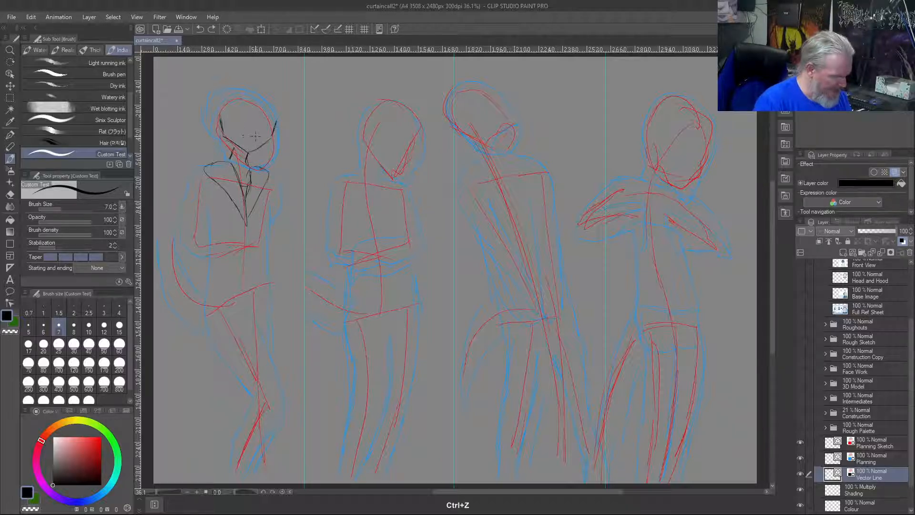
left_click_drag(255, 136, 245, 141)
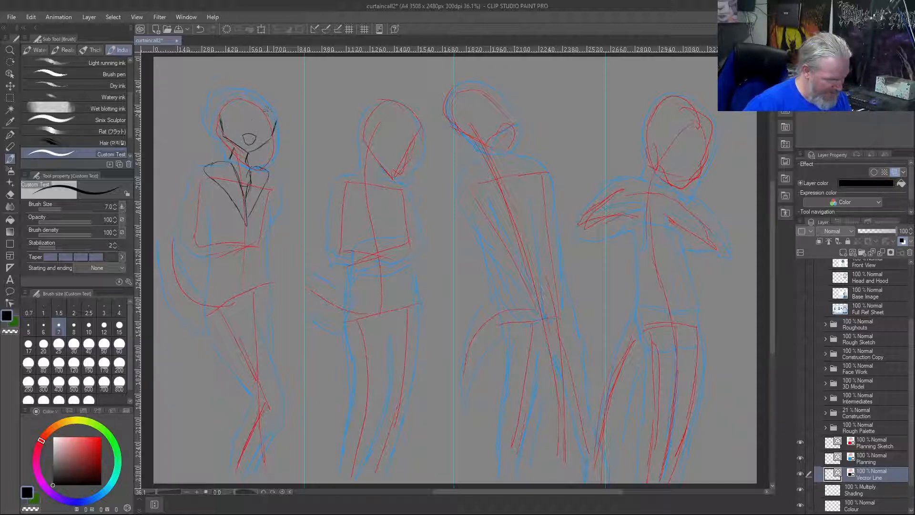
Draw the first figure's upper eyelids, irises and pupils, and add jagged teeth inside the open mouth
left_click_drag(272, 113, 261, 108)
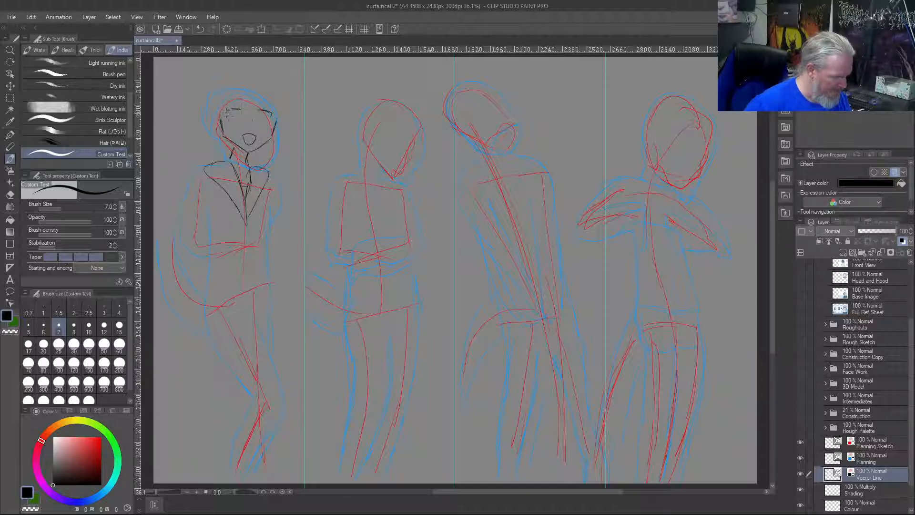
mouse_move(228, 113)
left_mouse_down()
mouse_move(240, 110)
mouse_move(233, 120)
left_mouse_up()
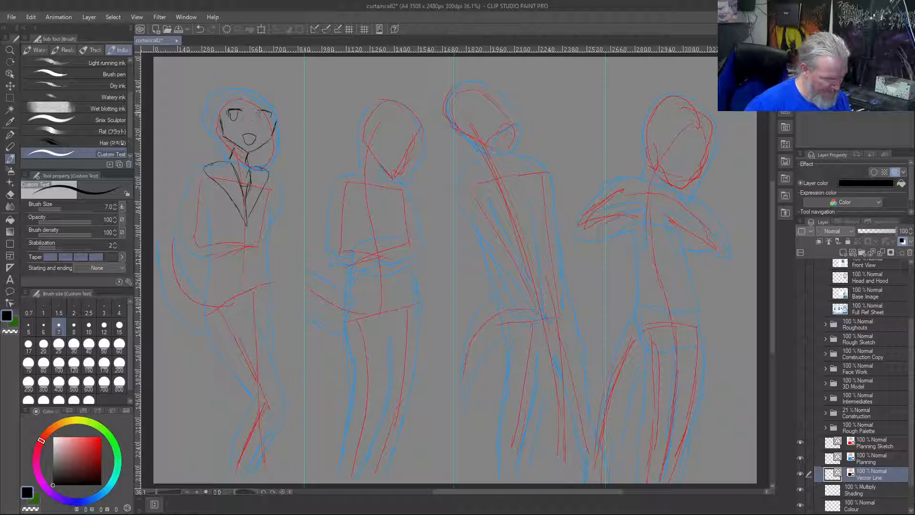
mouse_move(258, 117)
left_mouse_down()
mouse_move(266, 121)
mouse_move(228, 119)
left_mouse_up()
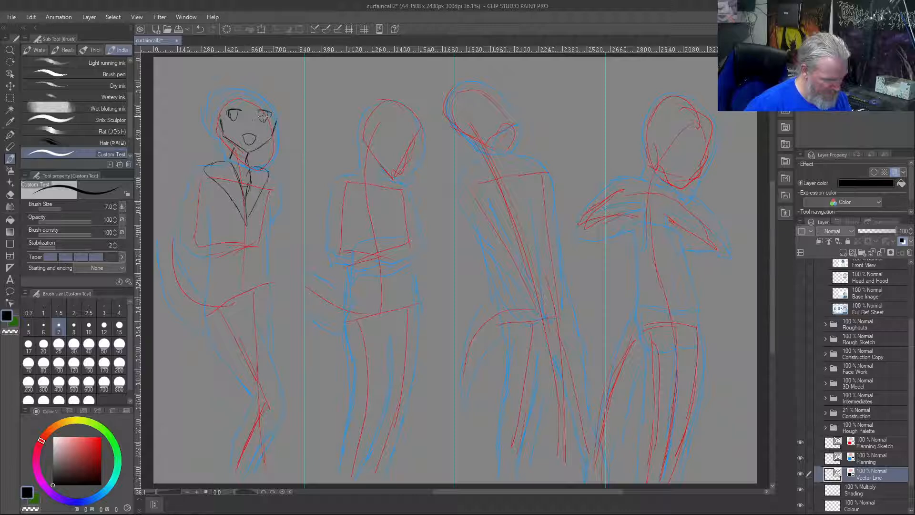
left_click_drag(262, 115, 264, 118)
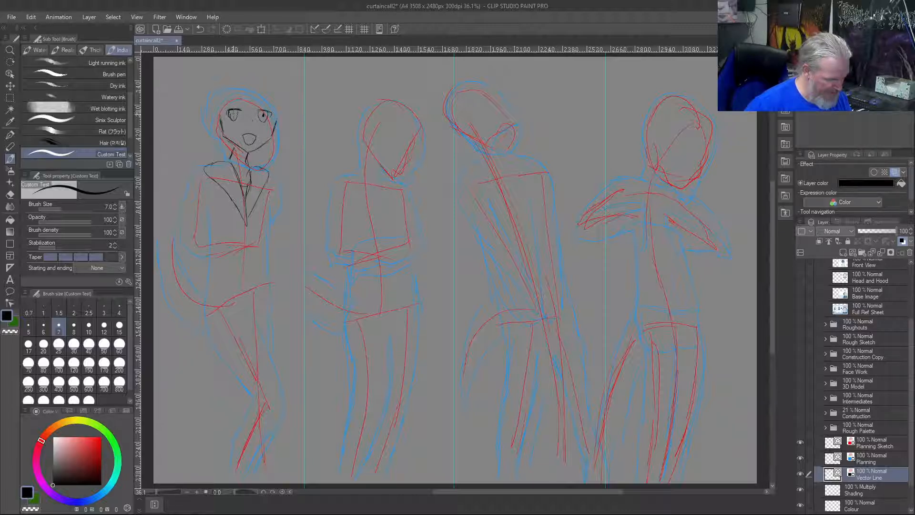
left_click_drag(233, 114, 255, 137)
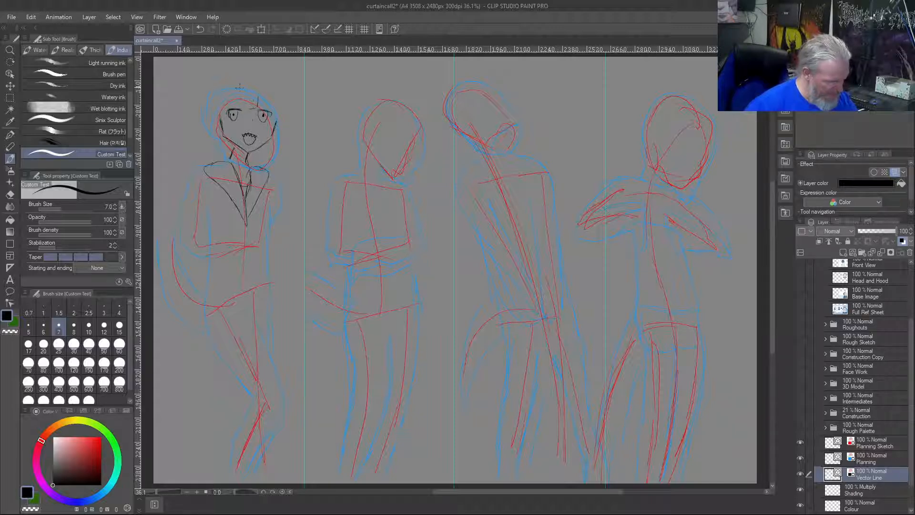
Undo the trial forehead strokes and draw short spiky bangs across the first figure's forehead
key("ctrl+z")
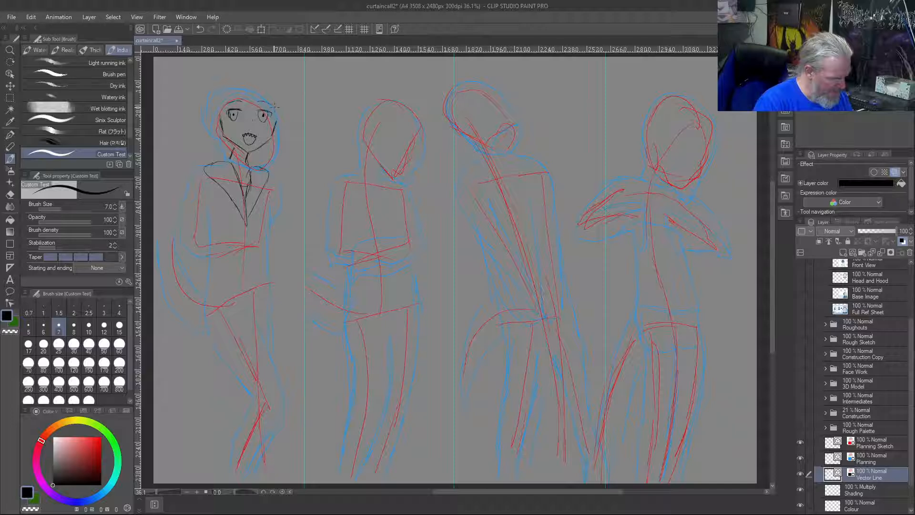
key("ctrl+z")
mouse_move(256, 104)
left_mouse_down()
mouse_move(272, 107)
mouse_move(229, 94)
mouse_move(256, 92)
left_mouse_up()
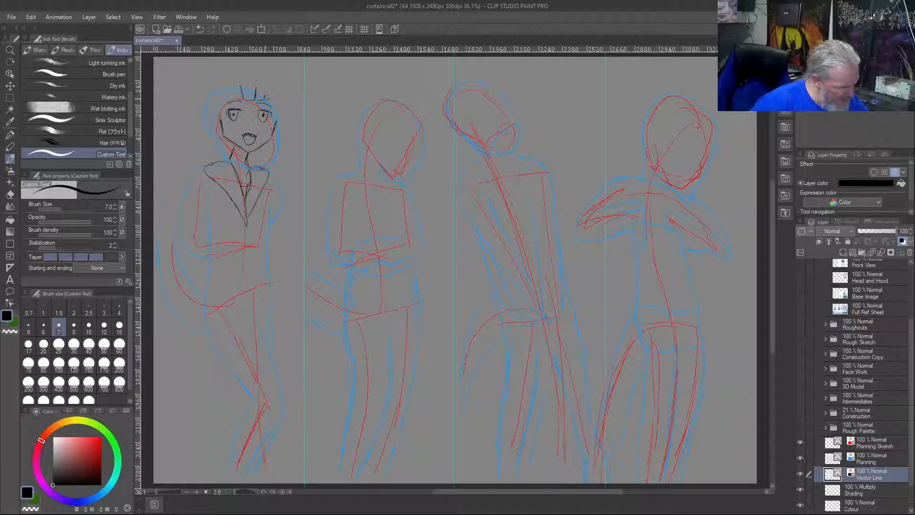
left_click_drag(269, 89, 273, 106)
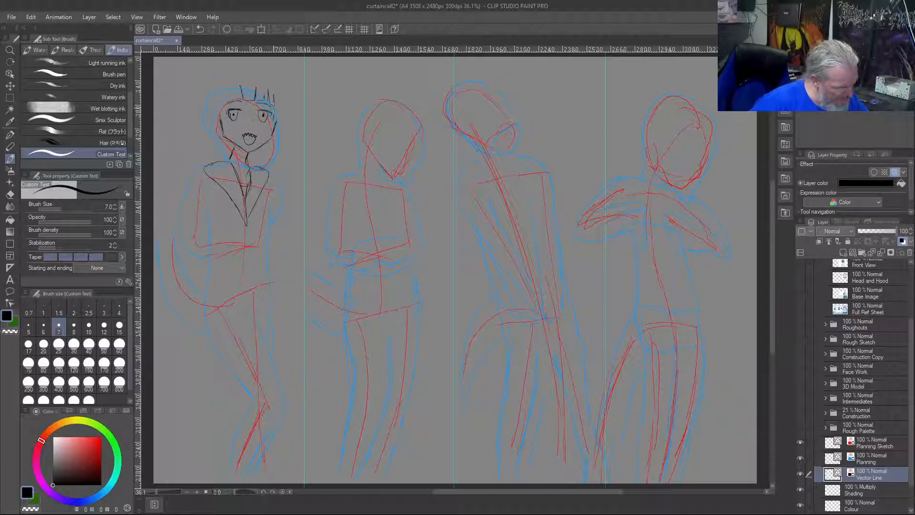
Draw hair strands from the first figure's right-hand temple down to the collar, with a curved hood line rising over that side
left_click_drag(277, 113, 269, 180)
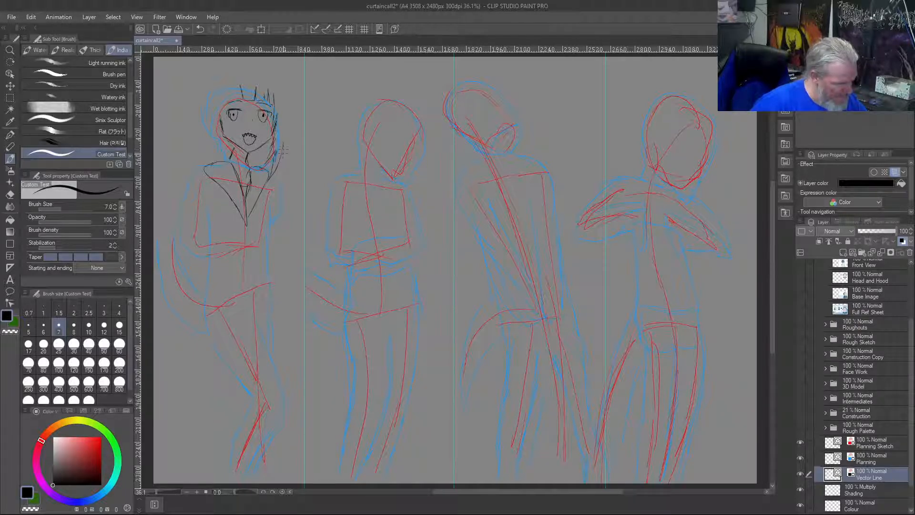
left_click_drag(283, 137, 288, 149)
mouse_move(285, 123)
left_mouse_down()
mouse_move(282, 79)
mouse_move(251, 64)
left_mouse_up()
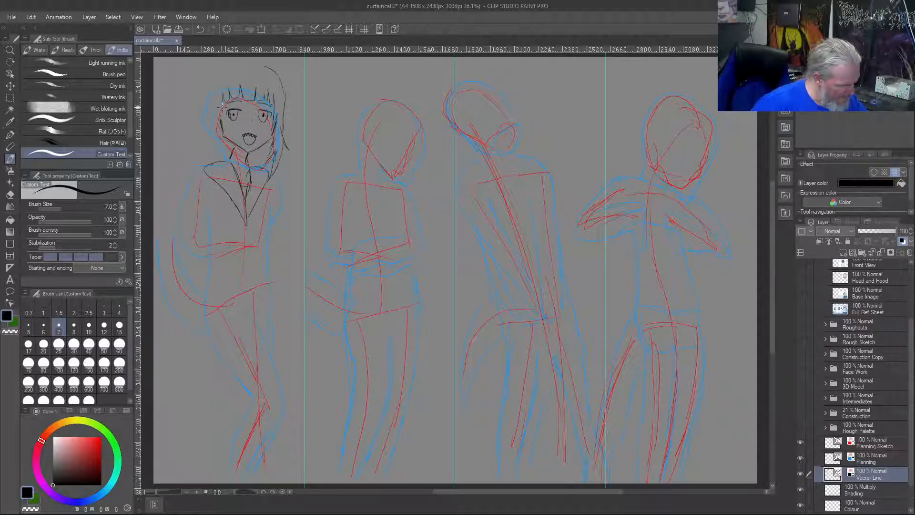
Draw the hair locks along the left-hand side of the first figure's face, reaching down to the collar with spiky ends
left_click_drag(217, 97, 219, 125)
left_click_drag(214, 143, 222, 176)
mouse_move(215, 144)
left_mouse_down()
mouse_move(210, 158)
mouse_move(207, 151)
left_mouse_up()
left_click_drag(210, 117, 202, 138)
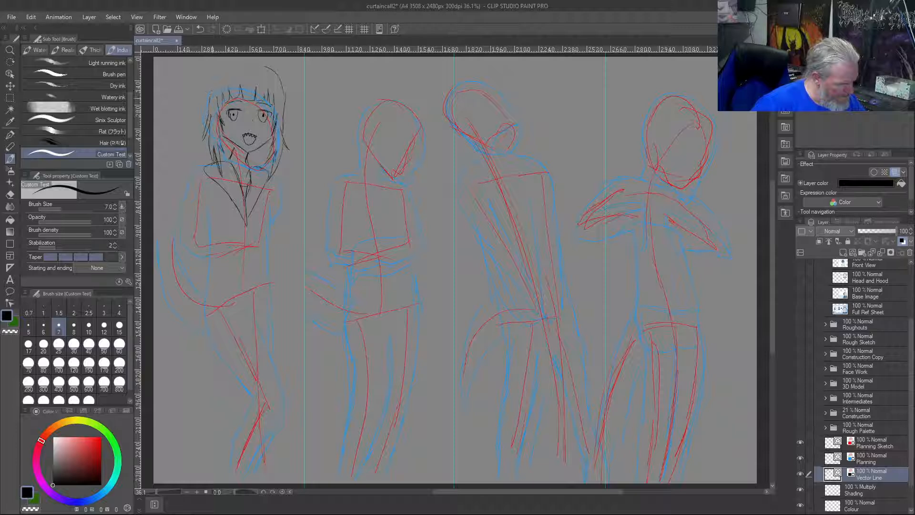
Extend the hood's curve across the crown of the first figure's head
mouse_move(247, 66)
left_mouse_down()
mouse_move(265, 63)
mouse_move(285, 98)
left_mouse_up()
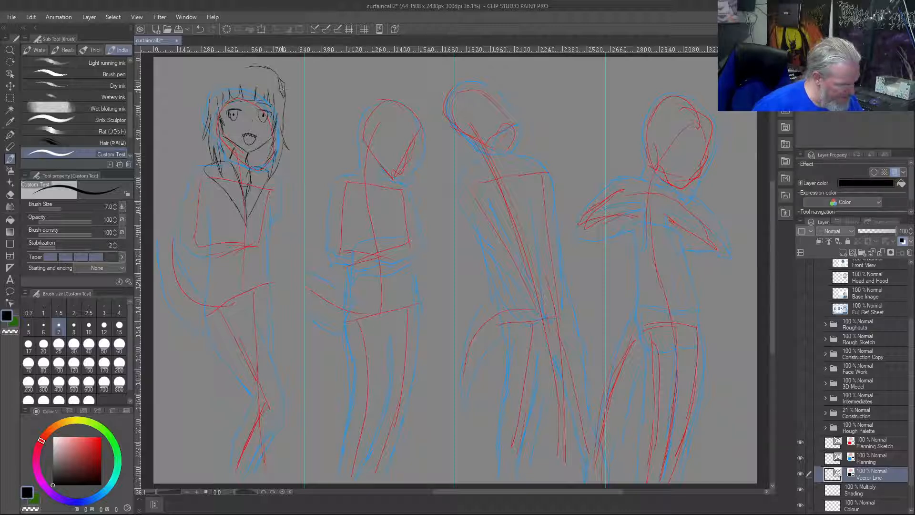
mouse_move(285, 86)
left_mouse_down()
mouse_move(300, 106)
mouse_move(289, 122)
left_mouse_up()
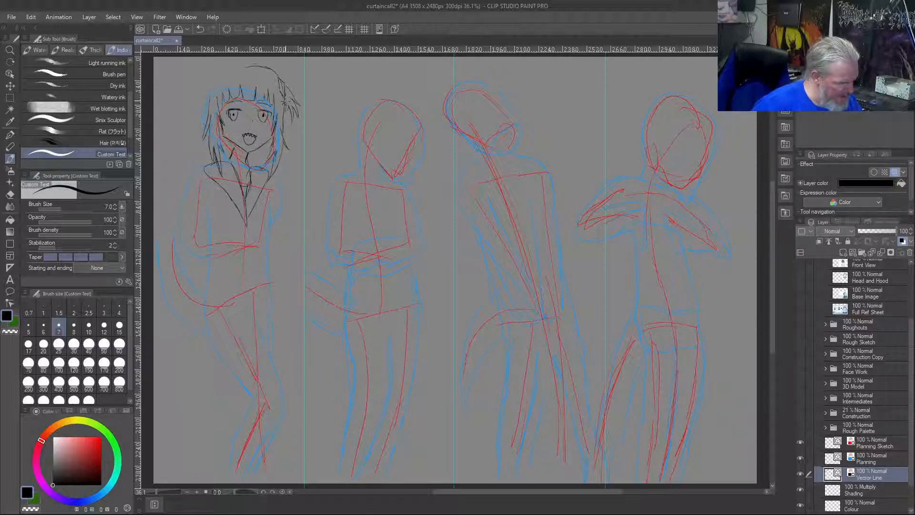
left_click_drag(284, 79, 281, 87)
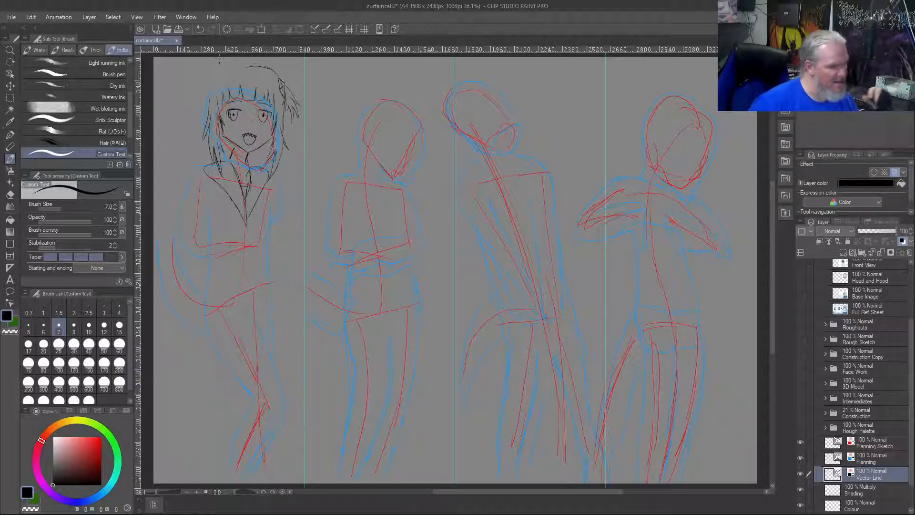
key("ctrl+z")
key("ctrl+z")
key("ctrl+z")
key("ctrl+z")
key("ctrl+z")
key("ctrl+z")
key("ctrl+z")
key("ctrl+z")
key("ctrl+z")
key("ctrl+z")
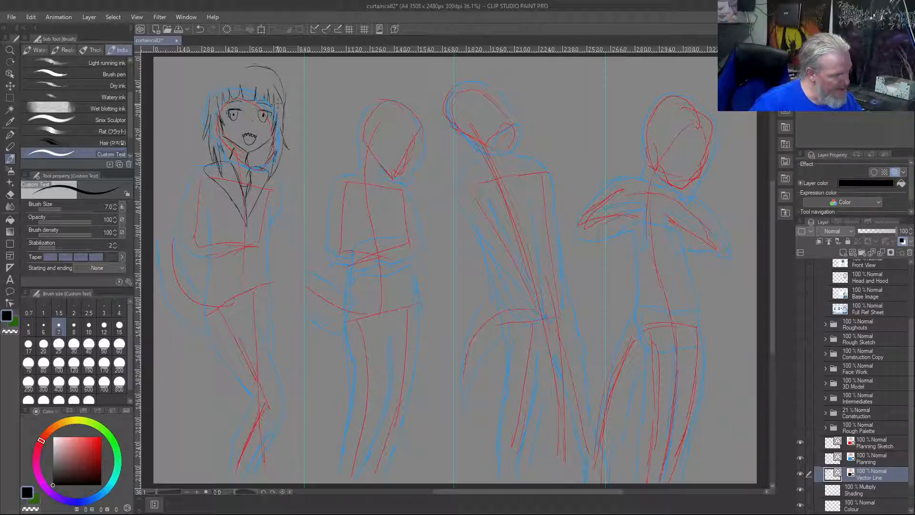
Draw the hood's rounded opening around the first figure's hair and line its rim with a row of jagged shark teeth
mouse_move(235, 72)
left_mouse_down()
mouse_move(208, 88)
mouse_move(208, 115)
left_mouse_up()
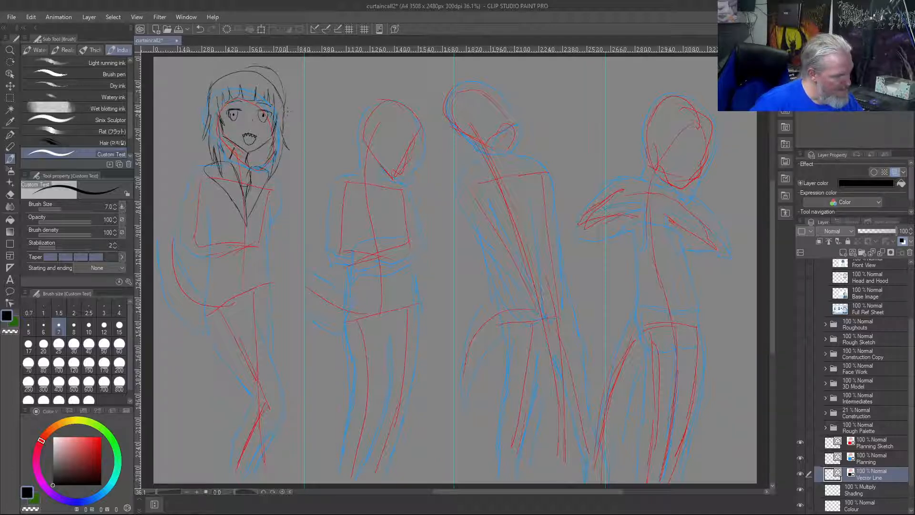
left_click_drag(280, 83, 286, 105)
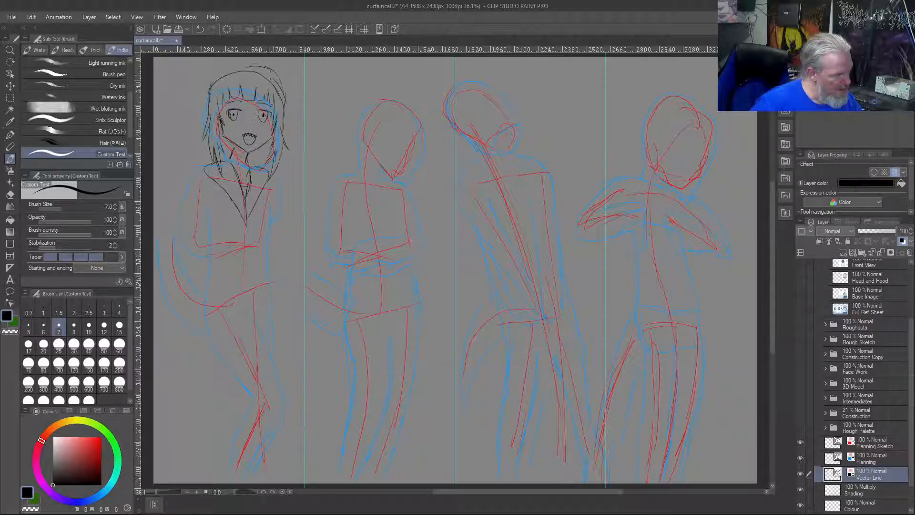
mouse_move(208, 87)
left_mouse_down()
mouse_move(209, 115)
mouse_move(210, 95)
mouse_move(218, 116)
mouse_move(227, 87)
left_mouse_up()
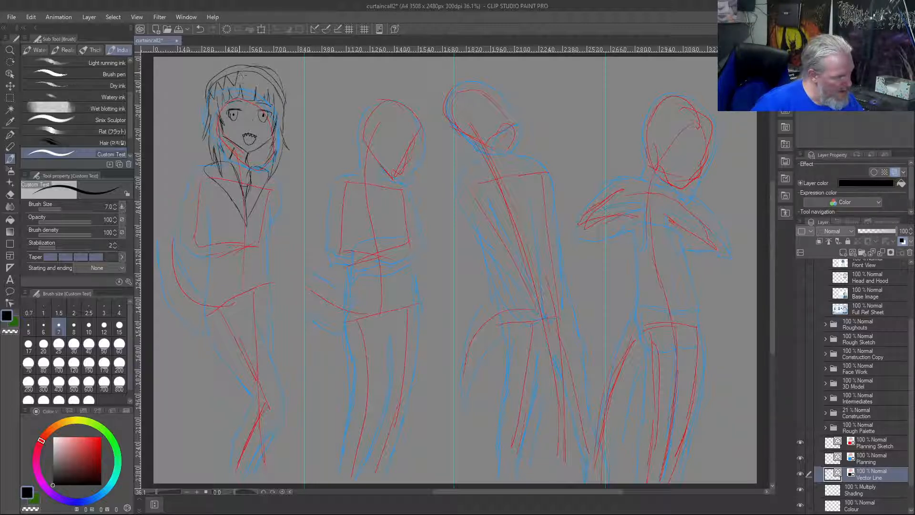
mouse_move(239, 72)
left_mouse_down()
mouse_move(248, 86)
mouse_move(263, 83)
mouse_move(278, 107)
left_mouse_up()
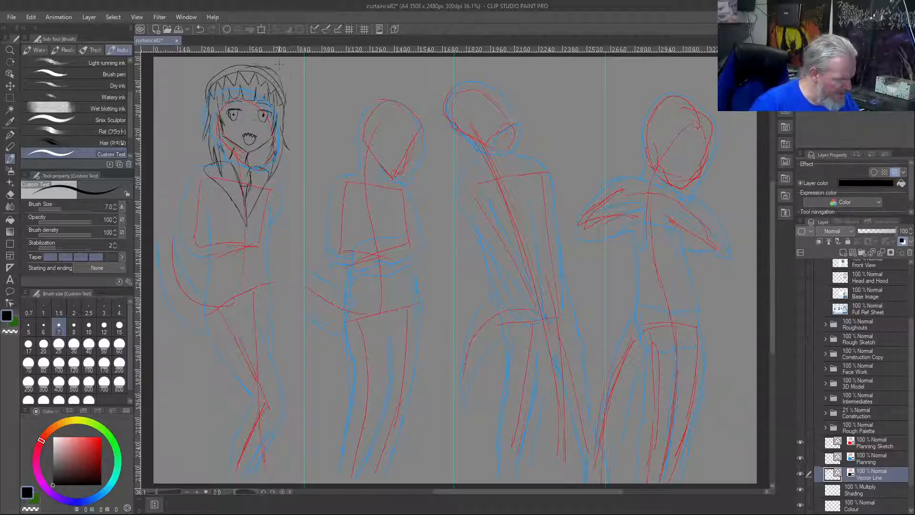
Clean up the first figure's hood outline with the transparent colour at larger brush sizes, and return to black at brush size 7
key("bracketright")
key("bracketright")
key("bracketright")
key("bracketright")
key("bracketright")
key("bracketright")
key("bracketright")
key("bracketright")
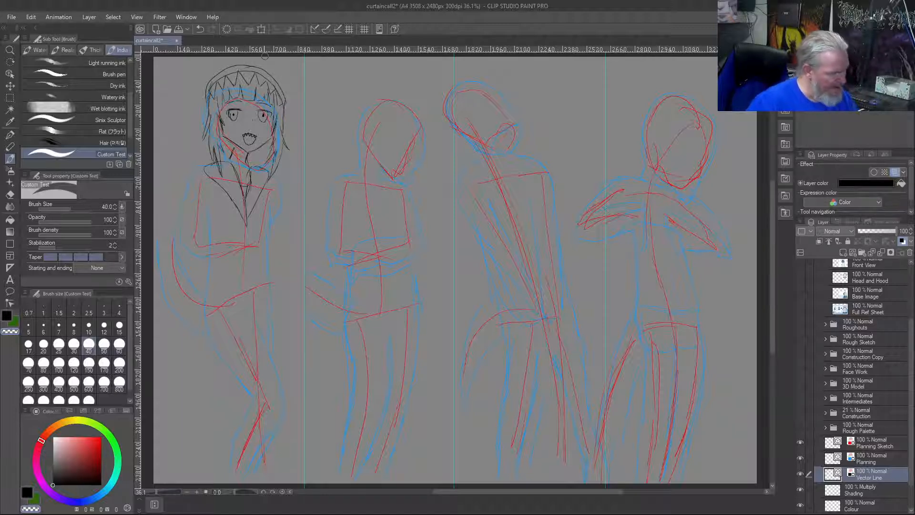
key("bracketleft")
key("bracketleft")
key("bracketleft")
key("bracketleft")
key("bracketleft")
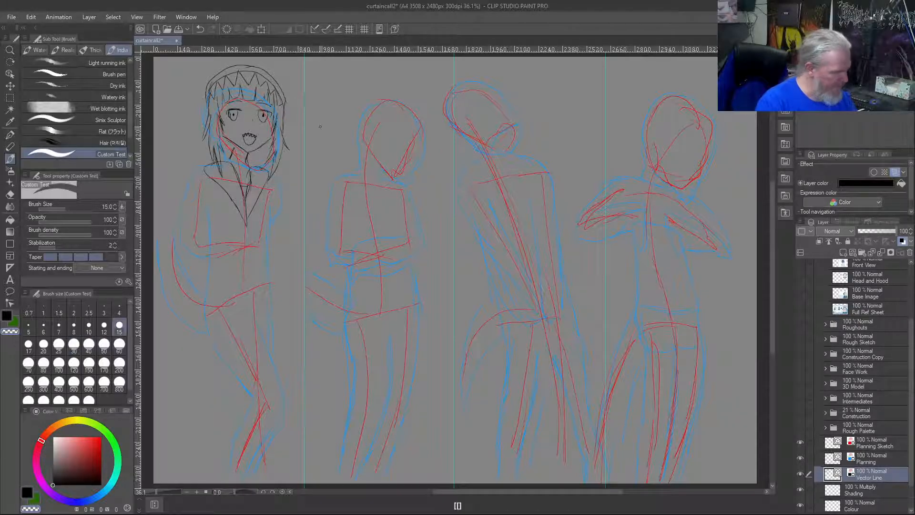
key("bracketleft")
key("bracketleft")
key("bracketleft")
key("bracketleft")
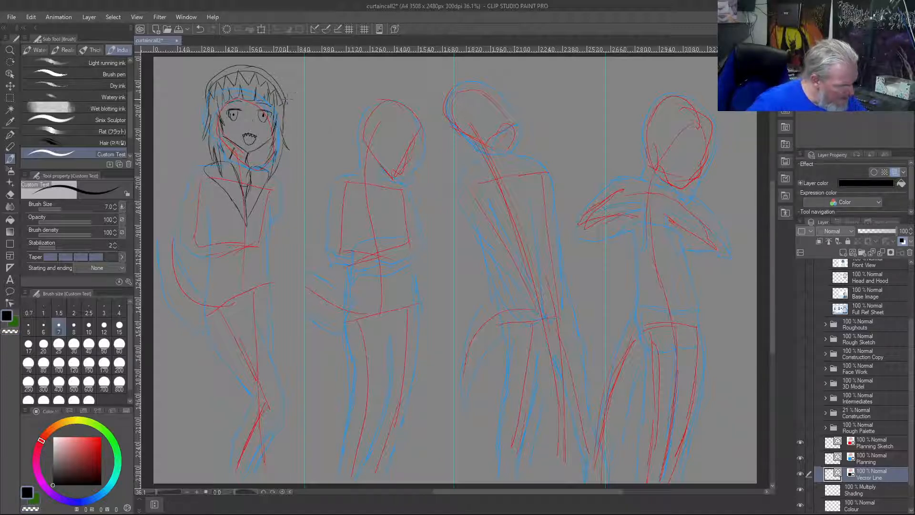
mouse_move(286, 100)
left_mouse_down()
mouse_move(268, 58)
mouse_move(296, 98)
left_mouse_up()
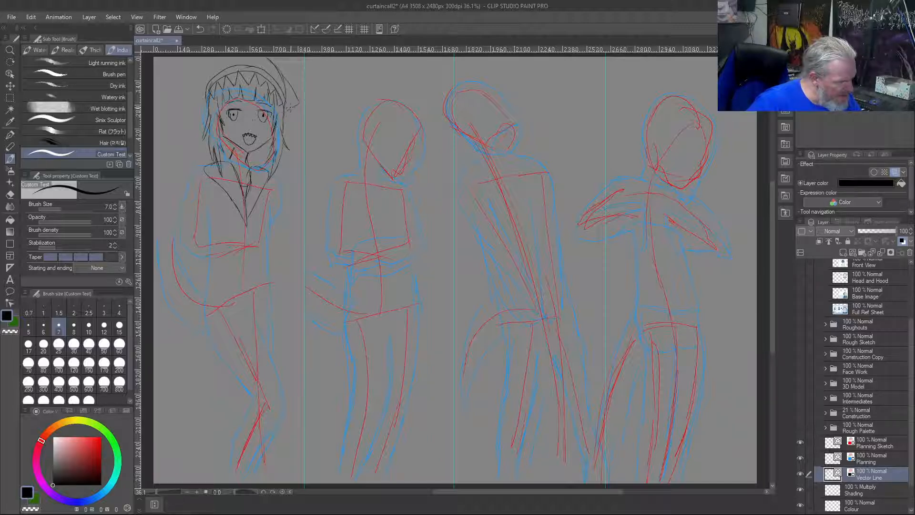
mouse_move(203, 70)
left_mouse_down()
mouse_move(187, 95)
mouse_move(204, 96)
left_mouse_up()
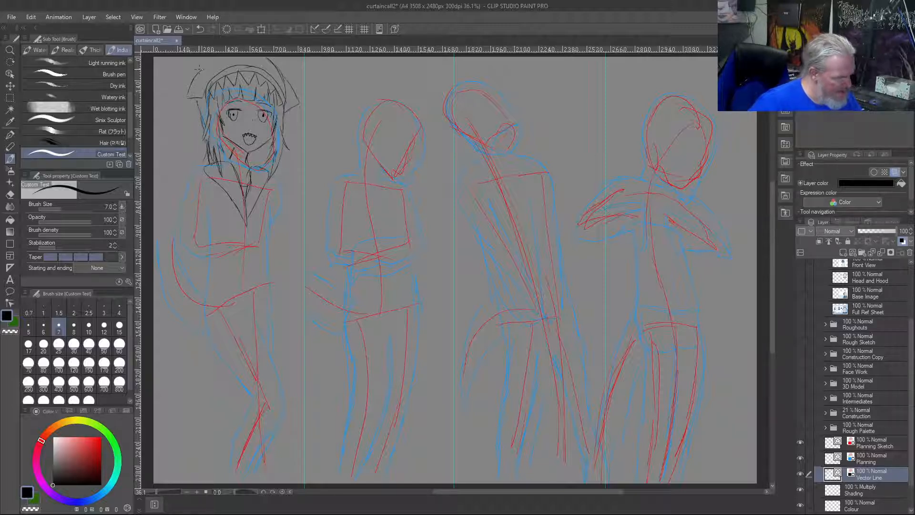
key("ctrl+z")
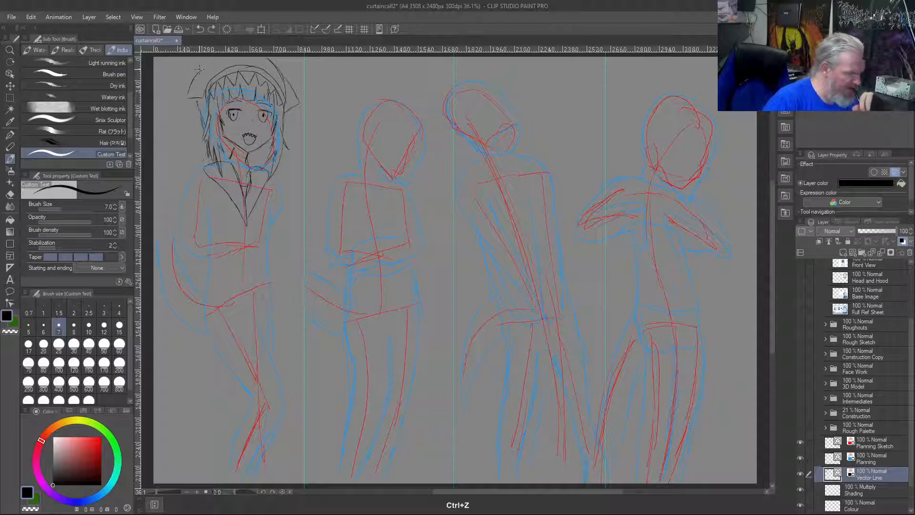
key("ctrl+z")
key("ctrl+z")
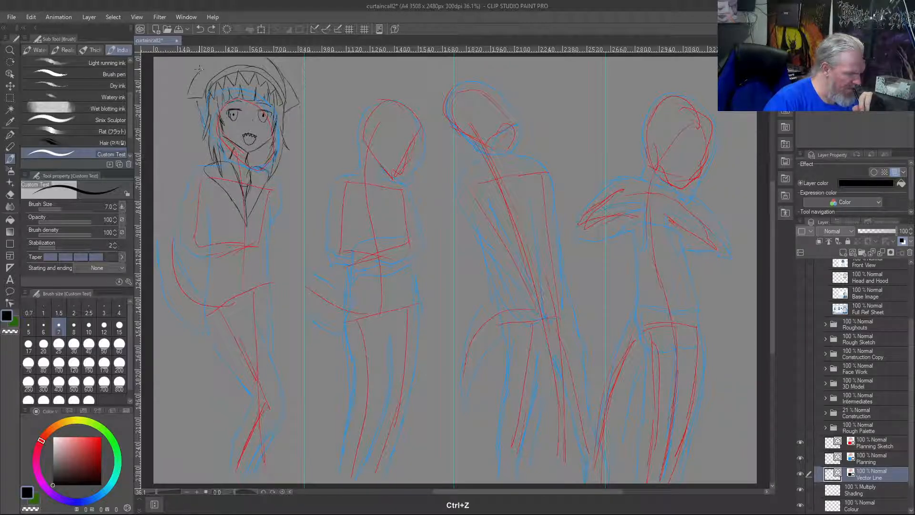
key("ctrl+z")
key("ctrl+z")
key("ctrl+z")
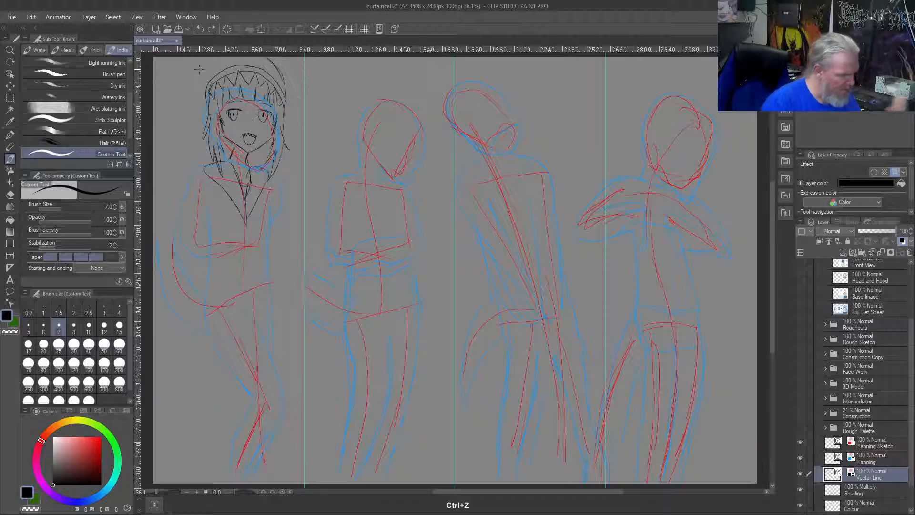
Draw long flaps hanging from both sides of the first figure's hood to jaw level, and undo the stray stroke below the left-hand flap
left_click_drag(288, 117, 292, 135)
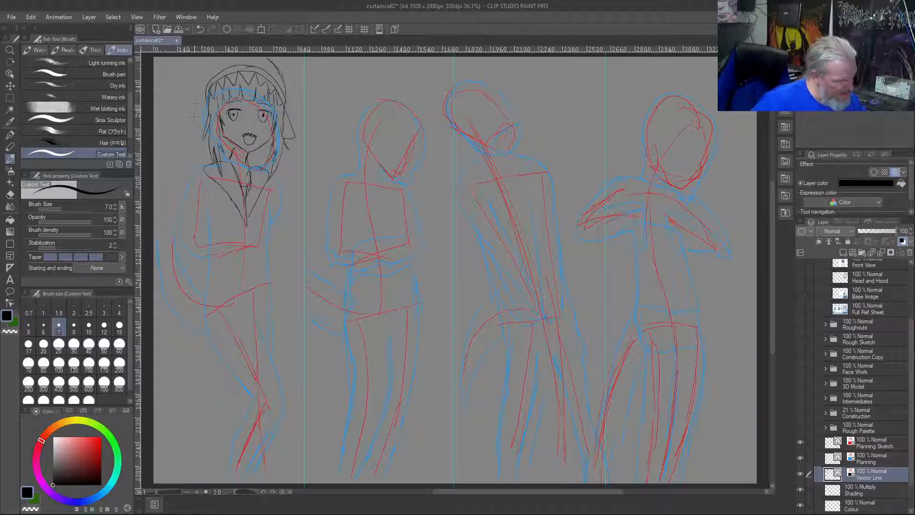
left_click_drag(197, 59, 195, 145)
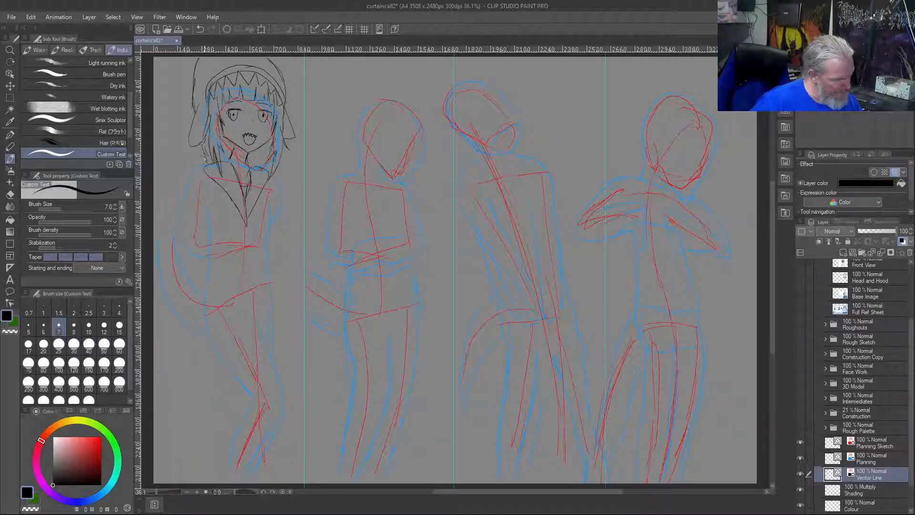
left_click_drag(203, 149, 214, 162)
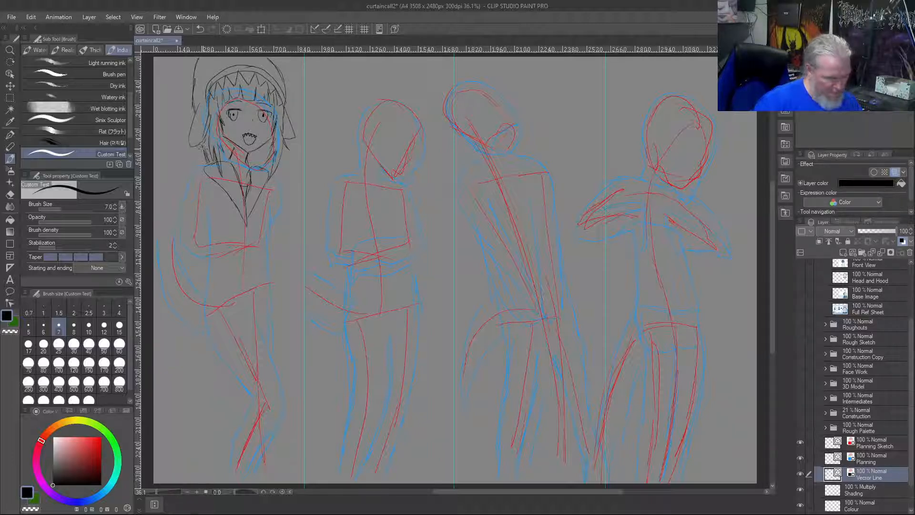
key("ctrl+z")
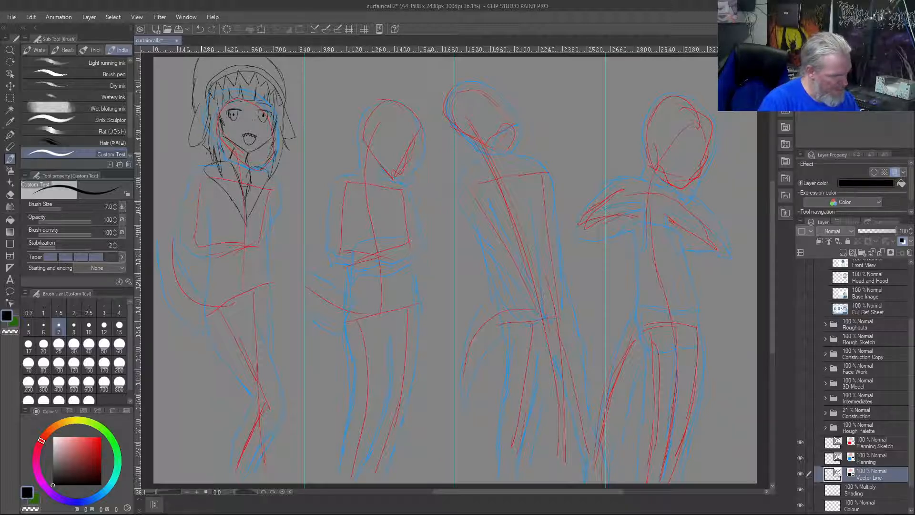
Draw the first figure's left-hand sleeve from the shoulder to the bent elbow, with the arm's inner edge against the torso
mouse_move(200, 170)
left_mouse_down()
mouse_move(175, 243)
mouse_move(179, 224)
mouse_move(177, 257)
mouse_move(199, 260)
left_mouse_up()
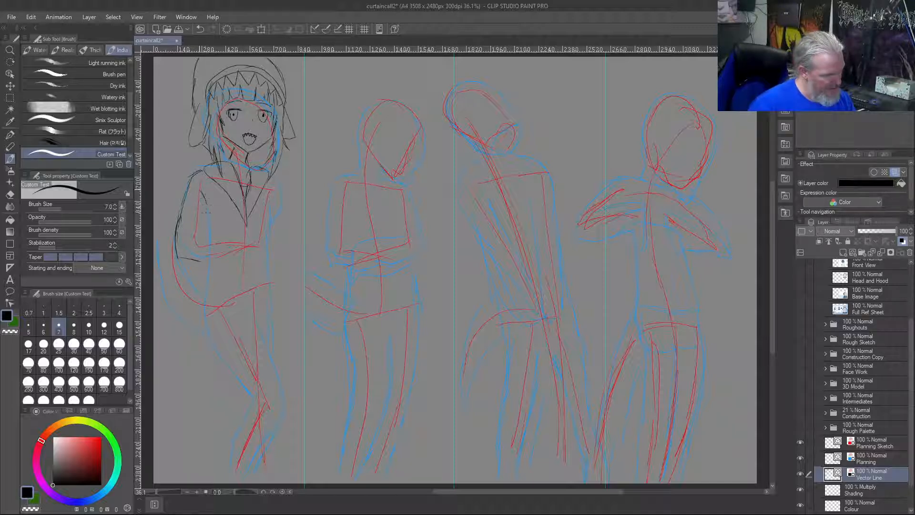
left_click_drag(203, 194, 209, 227)
left_click_drag(209, 259, 206, 351)
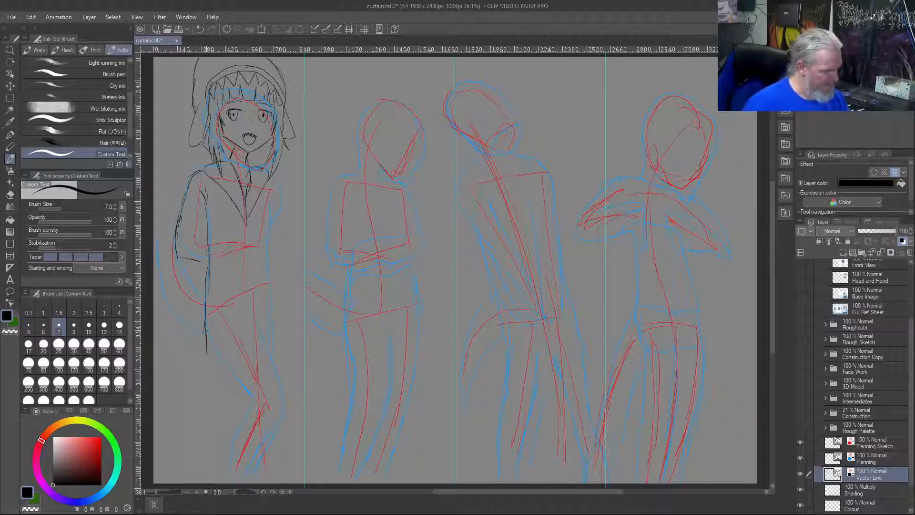
key("ctrl+z")
key("ctrl+z")
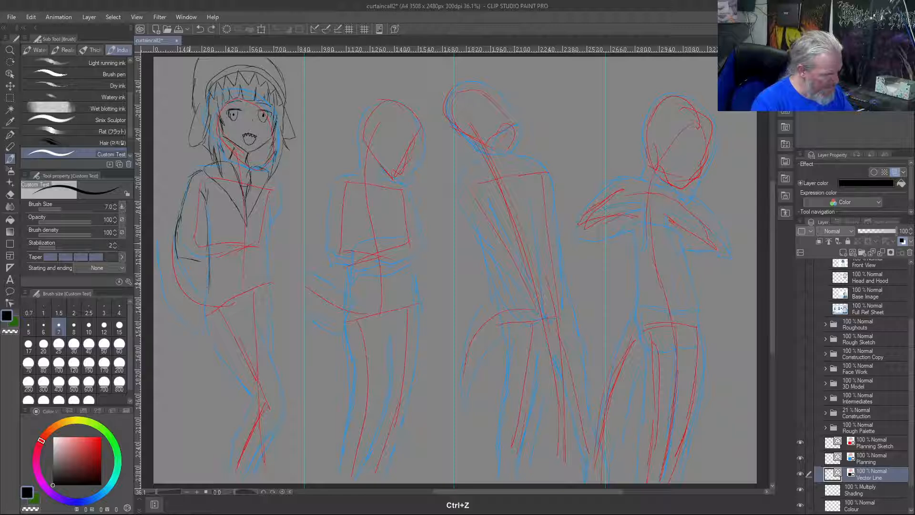
key("ctrl+z")
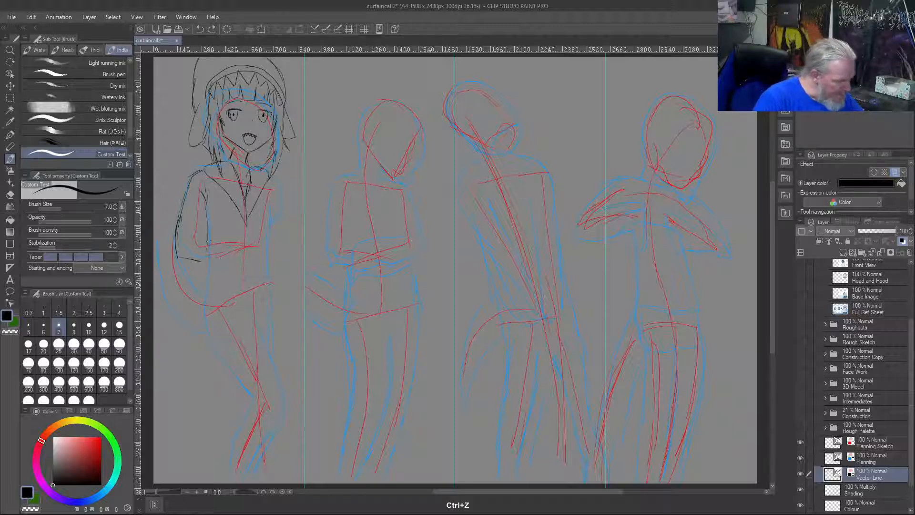
left_click_drag(207, 233, 193, 366)
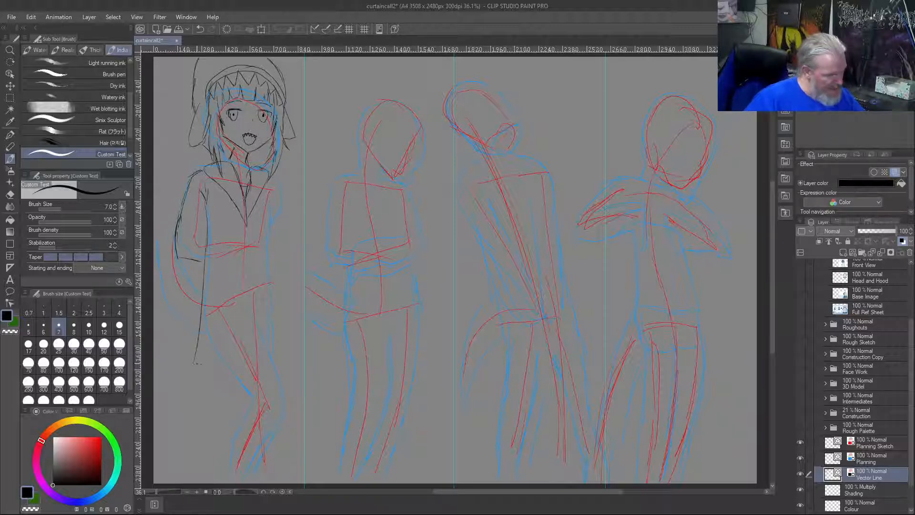
left_click_drag(193, 363, 256, 354)
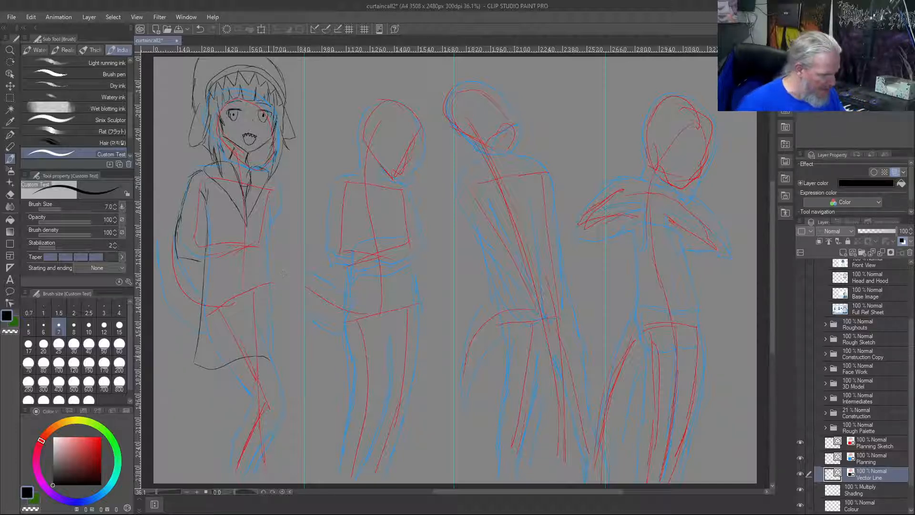
left_click_drag(266, 356, 284, 373)
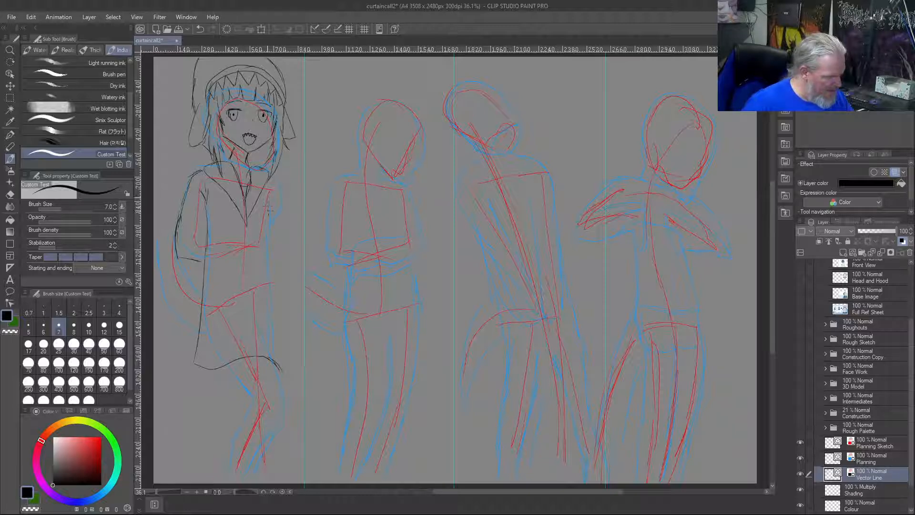
left_click_drag(273, 231, 280, 374)
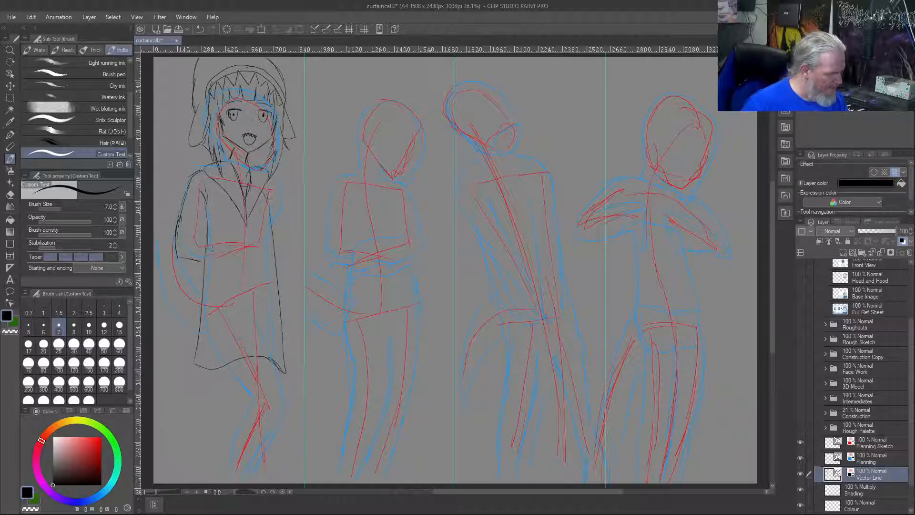
key("ctrl+z")
key("ctrl+z")
key("ctrl+z")
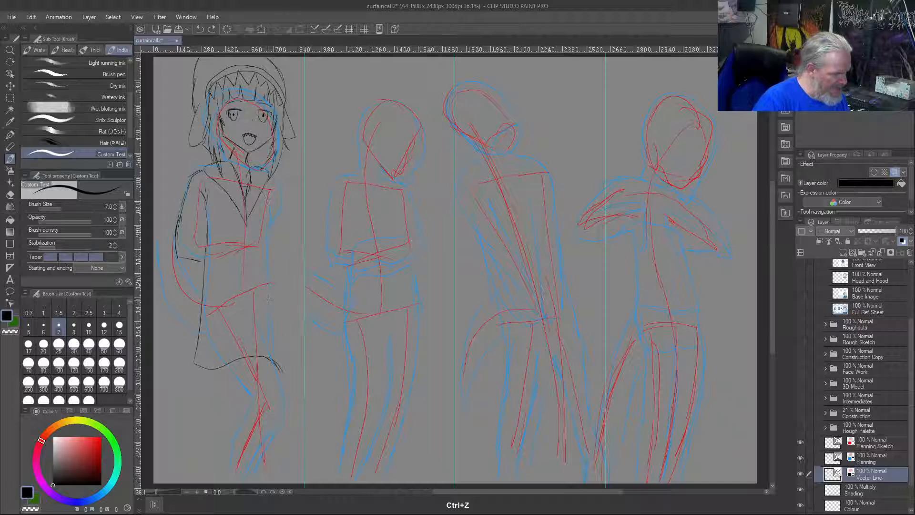
key("ctrl+z")
key("ctrl+z")
key("ctrl+z")
key("ctrl+z")
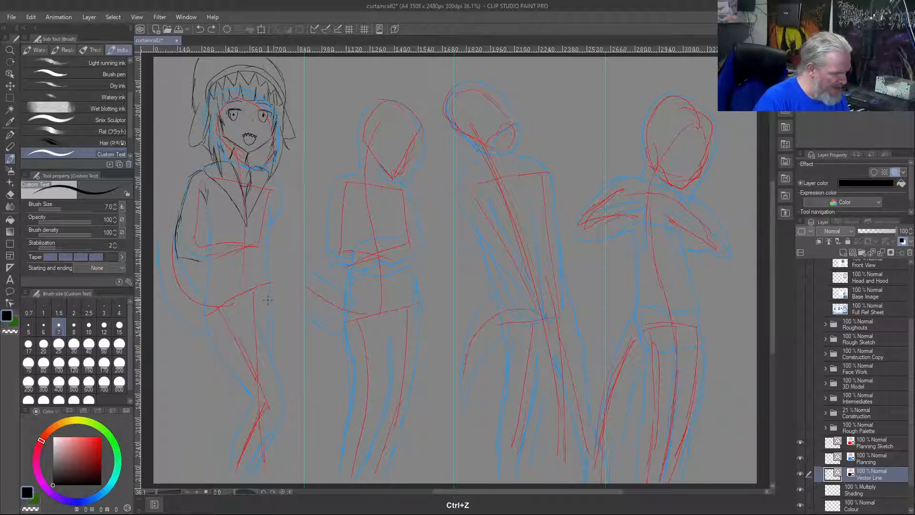
Draw the left-hand sleeve's cuff at the first figure's waist and outline the coat's lower part flaring to a curved hem at mid-thigh
left_click_drag(205, 202, 211, 251)
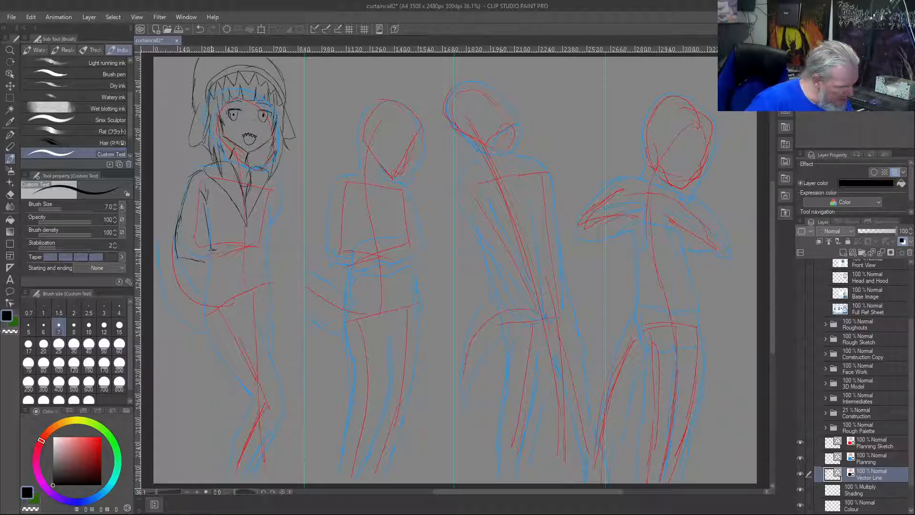
left_click_drag(210, 249, 212, 258)
left_click_drag(209, 261, 219, 364)
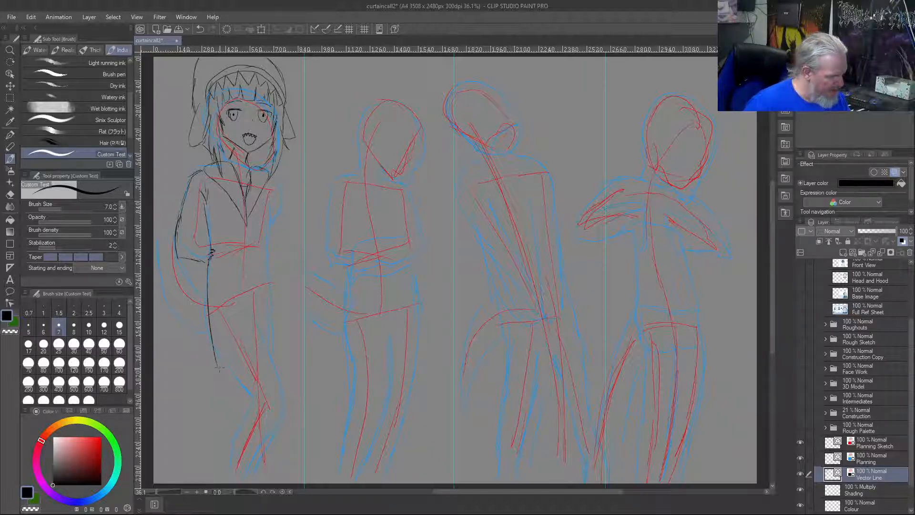
mouse_move(217, 365)
left_mouse_down()
mouse_move(283, 369)
mouse_move(271, 371)
mouse_move(292, 380)
mouse_move(277, 284)
left_mouse_up()
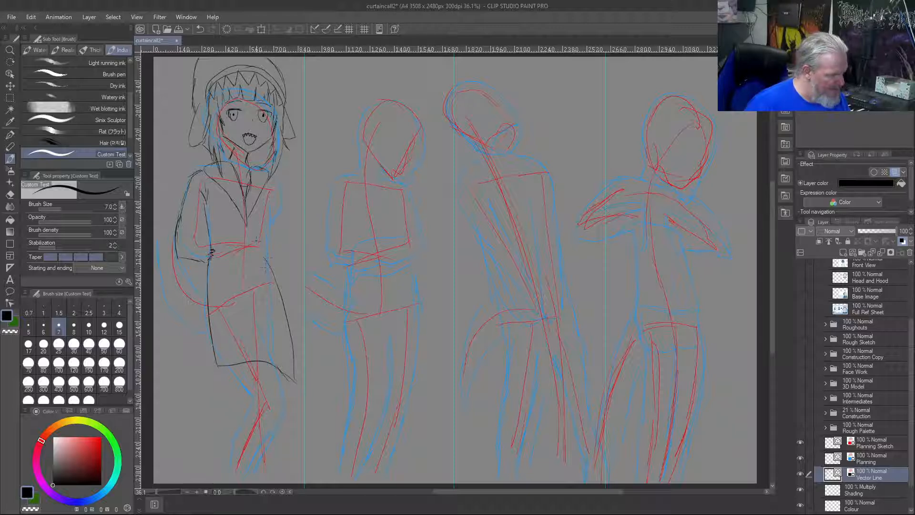
Draw the cuff line across to the right-hand side of the first figure's waist, and the torso's right-hand edge above it
mouse_move(260, 247)
left_mouse_down()
mouse_move(261, 254)
mouse_move(216, 255)
left_mouse_up()
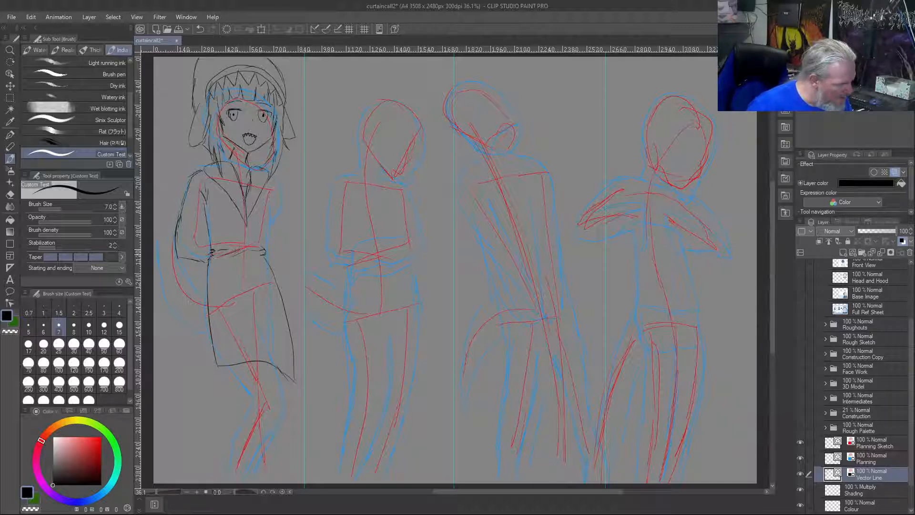
left_click_drag(271, 207, 267, 239)
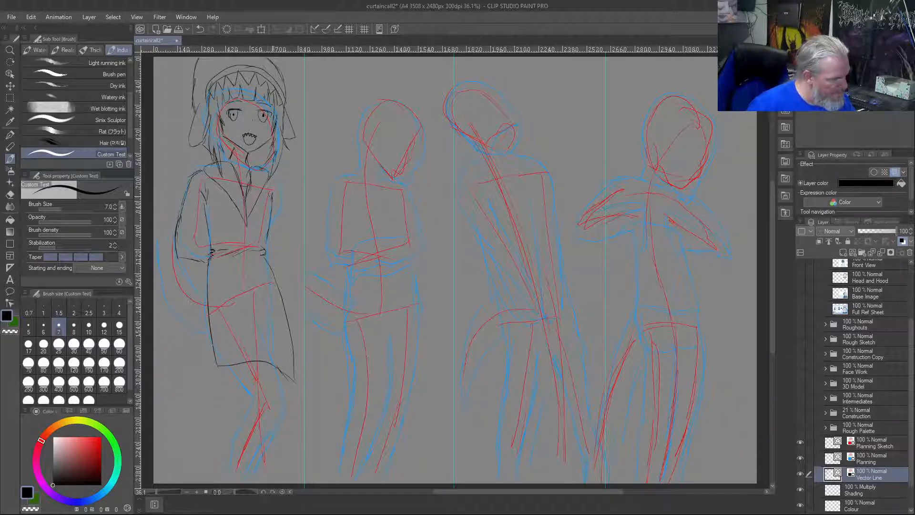
Draw the first figure's right-hand shoulder and sleeve down beside the torso, and try a thigh line below the coat hem
mouse_move(271, 175)
left_mouse_down()
mouse_move(284, 185)
mouse_move(280, 215)
left_mouse_up()
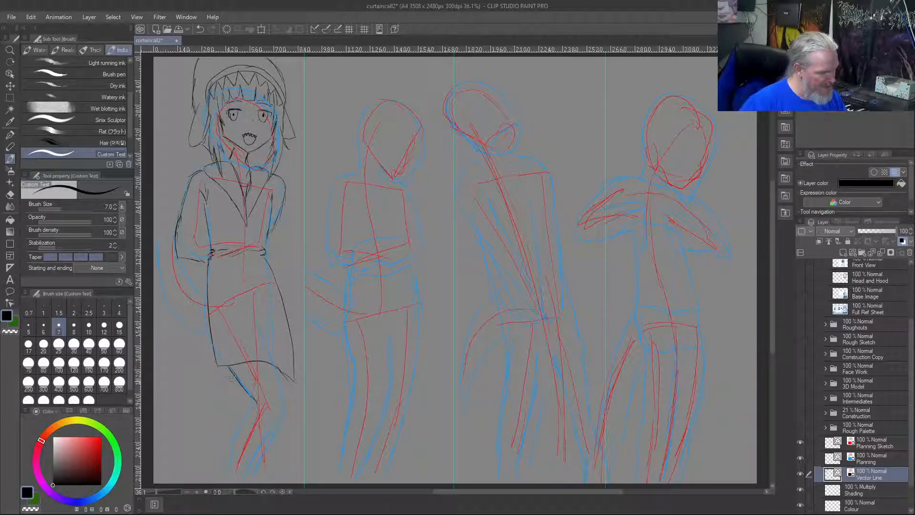
left_click_drag(226, 368, 245, 392)
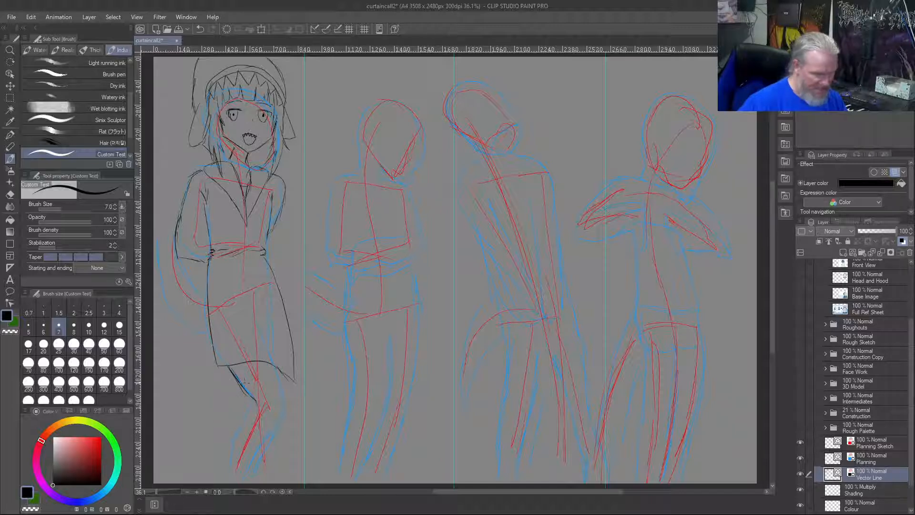
key("ctrl+z")
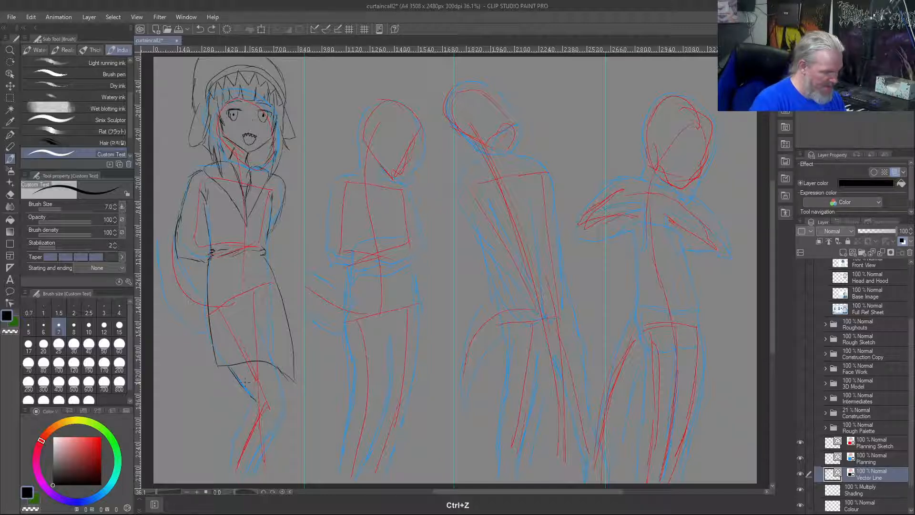
Undo the first thigh line below the hem and move the Planning layer beneath the Vector Line layer
left_click(863, 460)
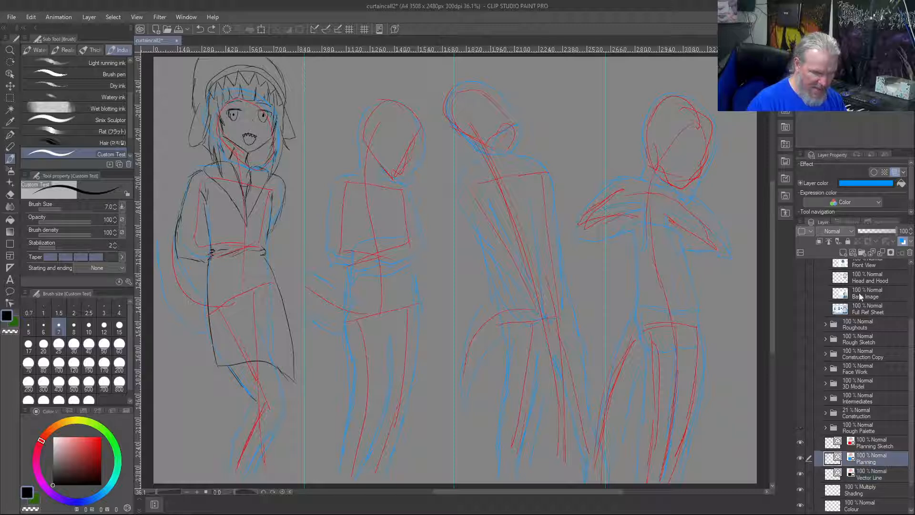
left_click_drag(874, 456, 877, 479)
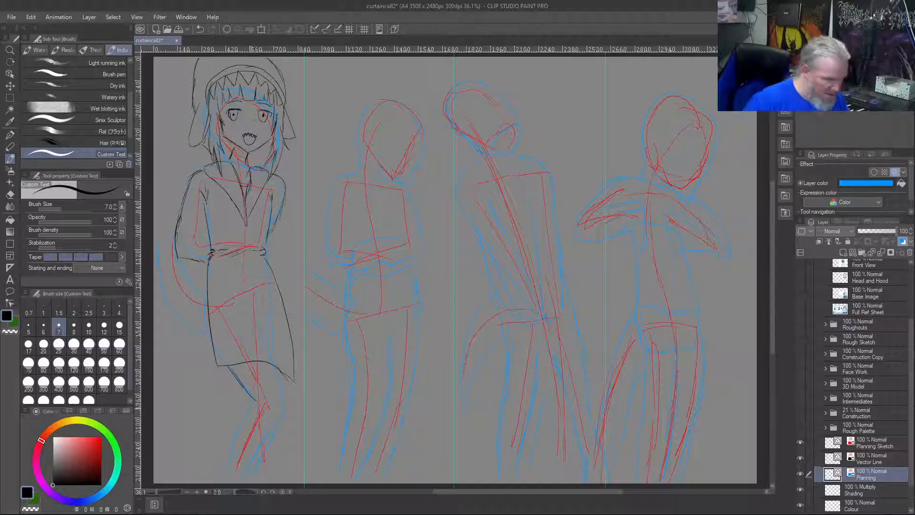
key("ctrl+z")
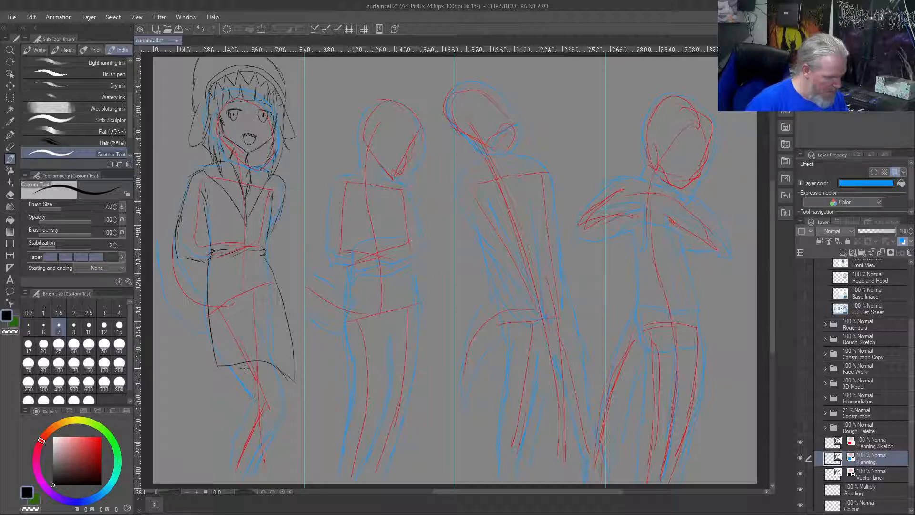
key("ctrl+z")
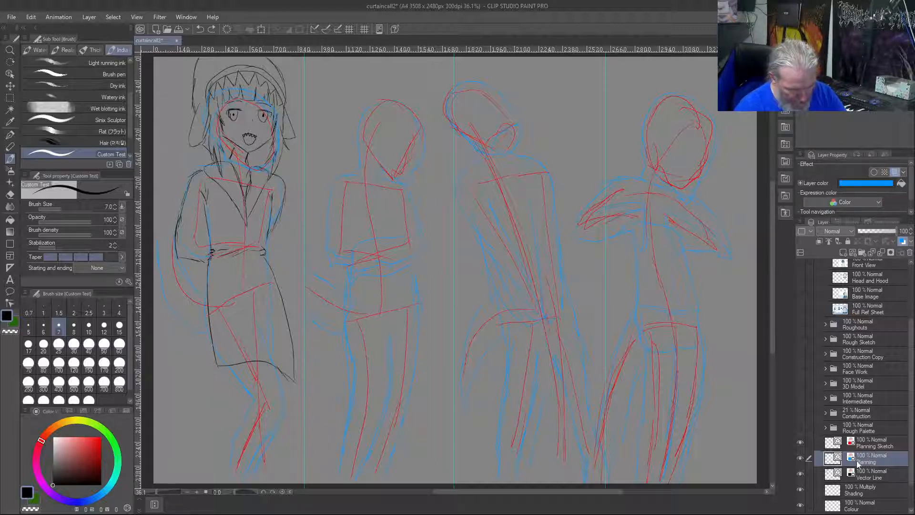
left_click_drag(874, 458, 877, 474)
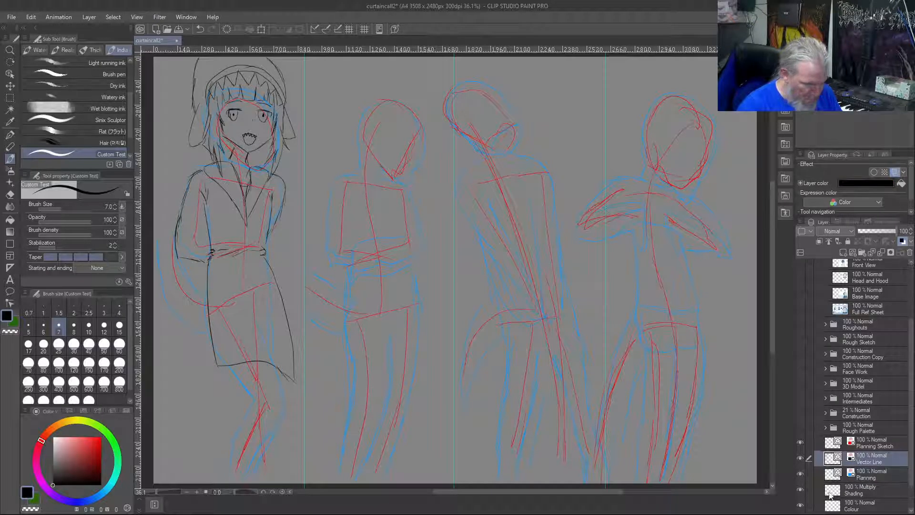
Draw the left-hand edge of the first figure's leg from the coat hem down to the knee on Vector Line
left_click_drag(226, 365, 252, 393)
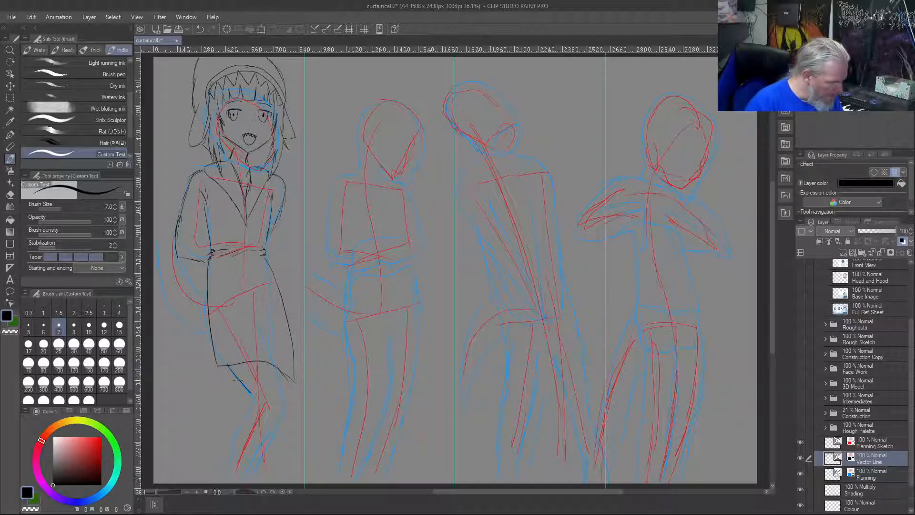
key("ctrl+z")
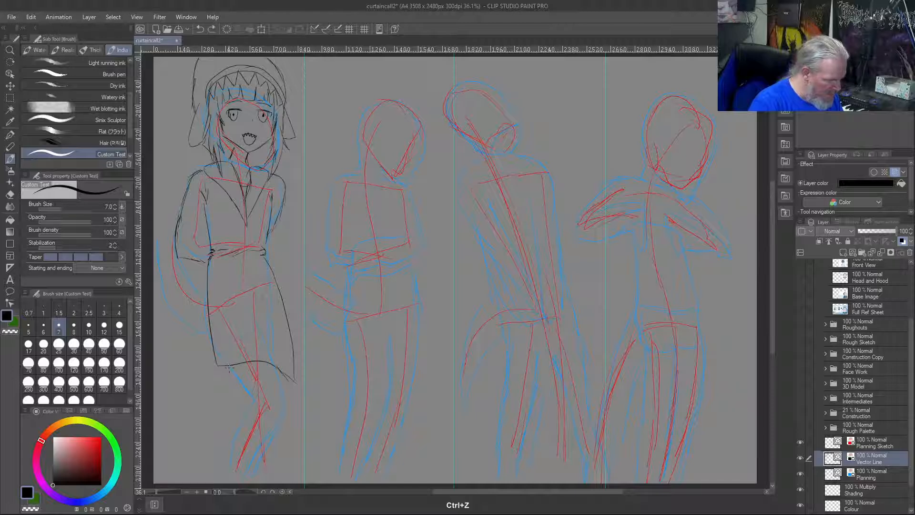
left_click_drag(227, 366, 254, 396)
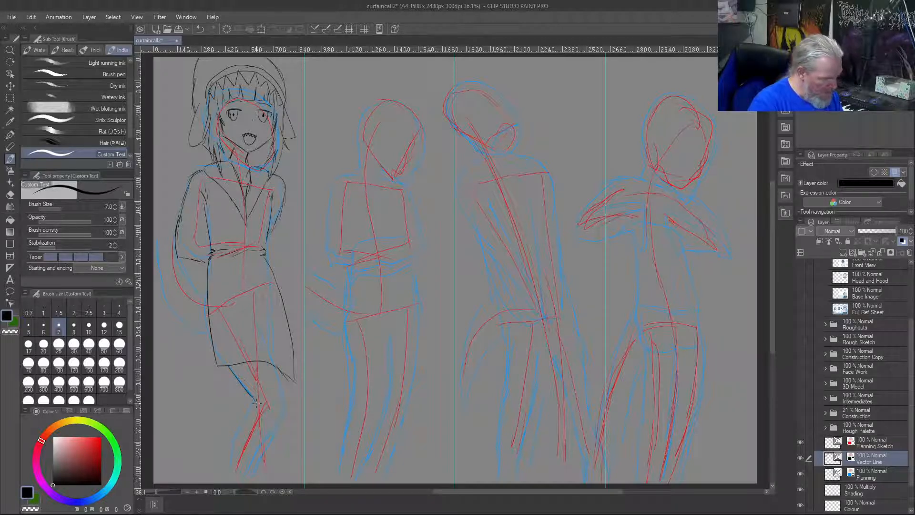
Draw the left-hand edge of the first figure's lower leg from the knee to the ankle, redoing the stroke until it follows the gesture
left_click_drag(255, 409, 236, 464)
key("ctrl+z")
key("ctrl+z")
left_click_drag(255, 408, 243, 450)
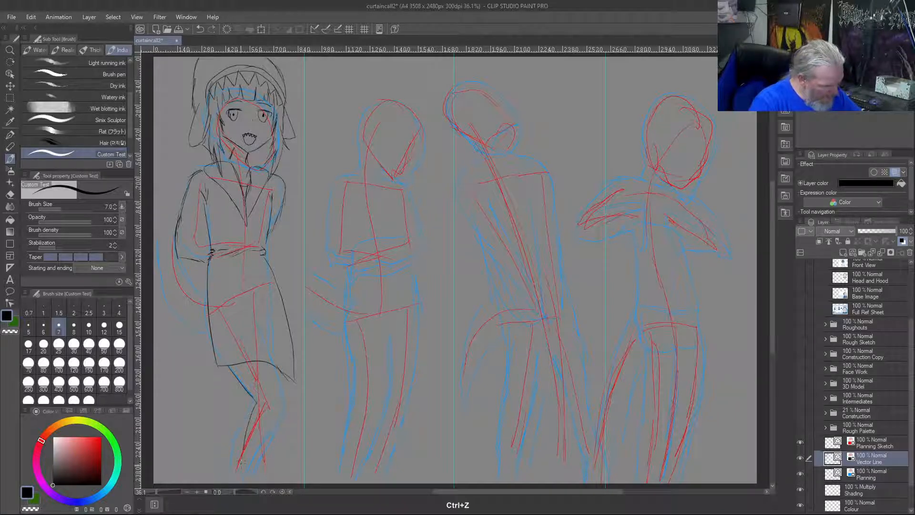
key("ctrl+z")
left_click_drag(257, 400, 241, 471)
key("ctrl+z")
left_click_drag(255, 413, 241, 465)
key("ctrl+z")
left_click_drag(255, 408, 233, 474)
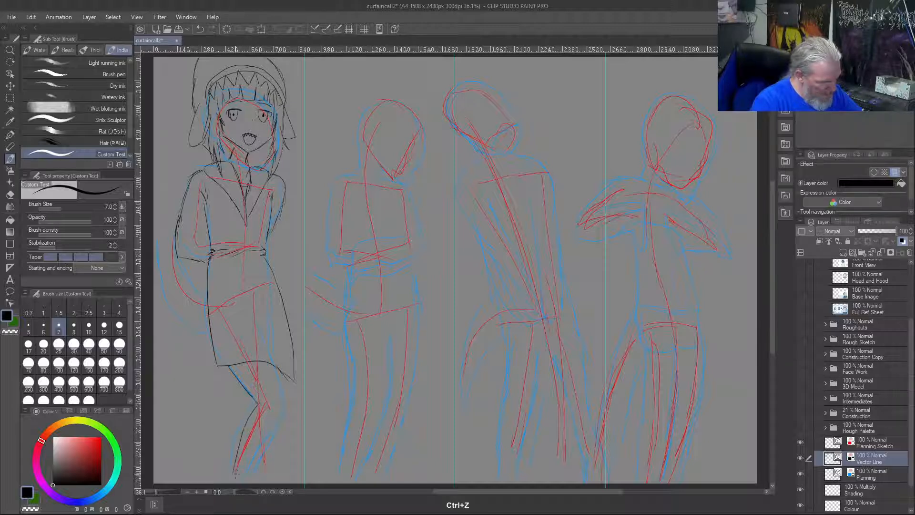
Outline the first figure's right-hand leg through the bent knee to the ankle, with short strokes under the hem and along the shin
left_click_drag(275, 419, 250, 470)
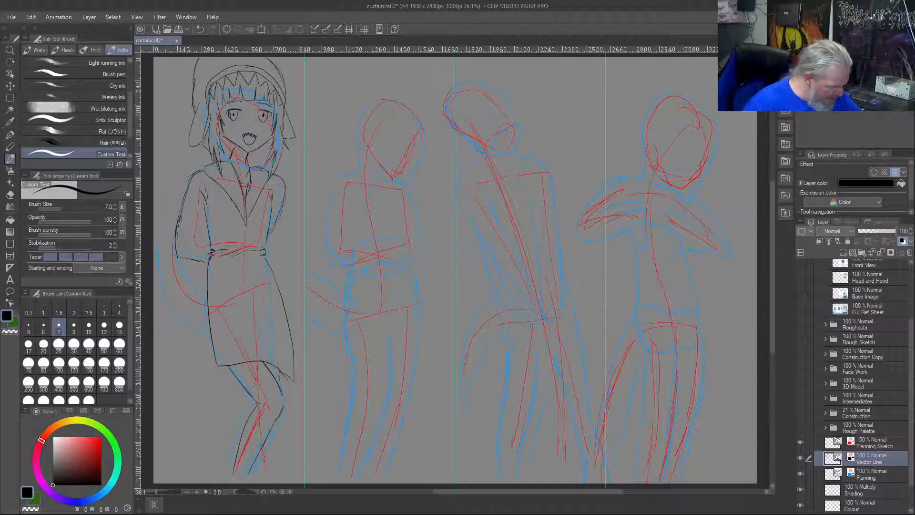
left_click_drag(276, 365, 276, 380)
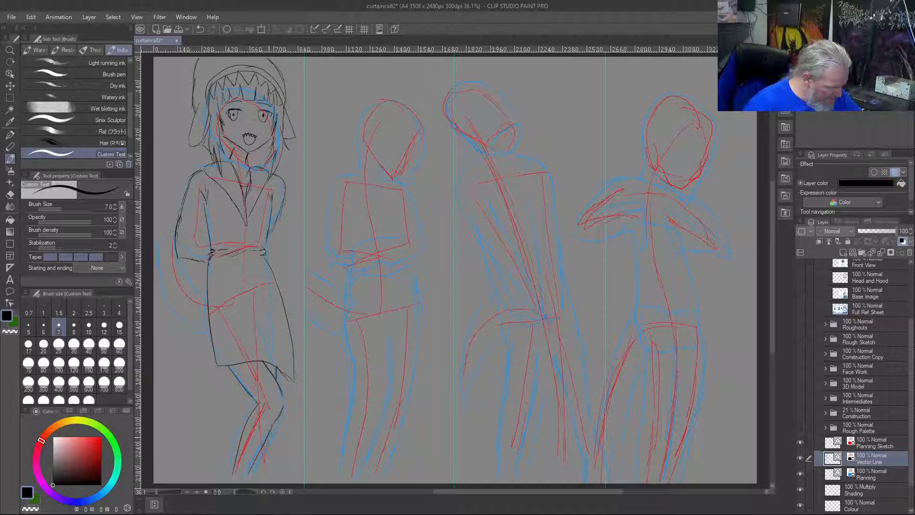
left_click_drag(269, 446, 265, 466)
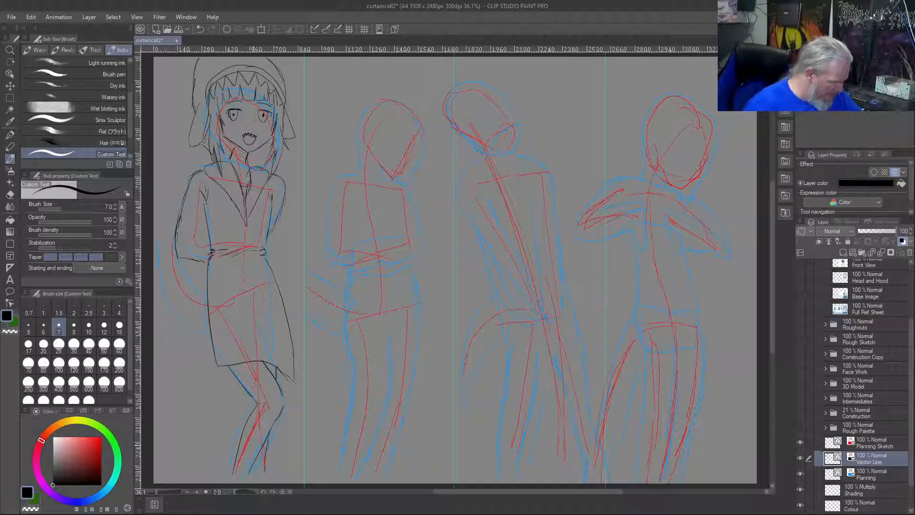
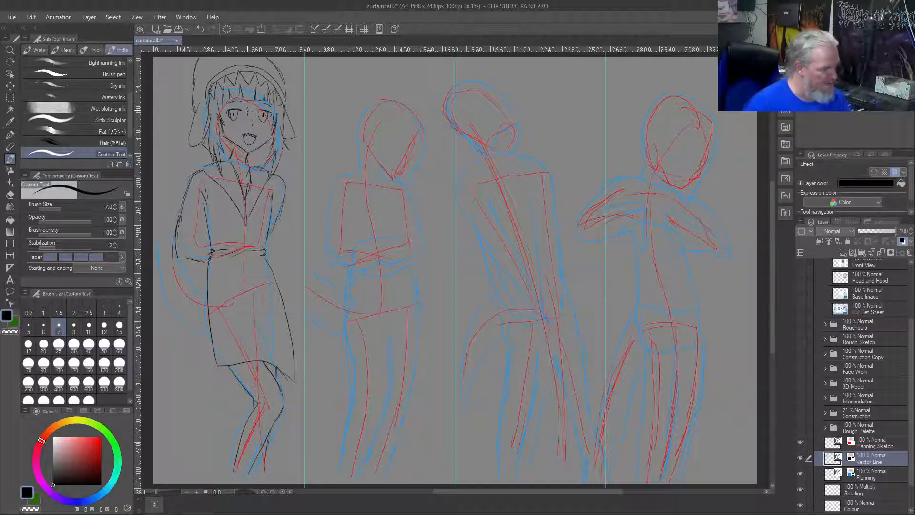
Add fold strokes inside the first figure's left-hand elbow and two drawstrings down the chest of the coat on Vector Line
mouse_move(206, 232)
left_mouse_down()
mouse_move(188, 239)
mouse_move(197, 234)
left_mouse_up()
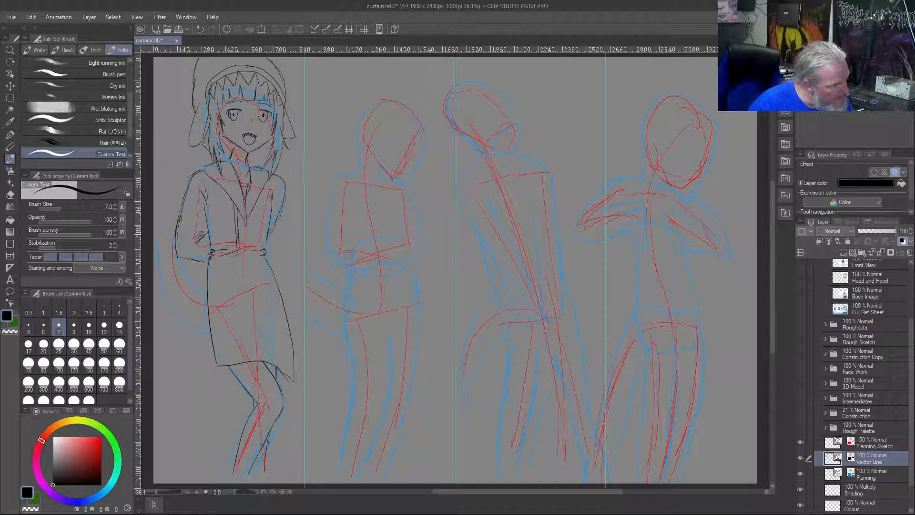
left_click_drag(253, 208, 253, 231)
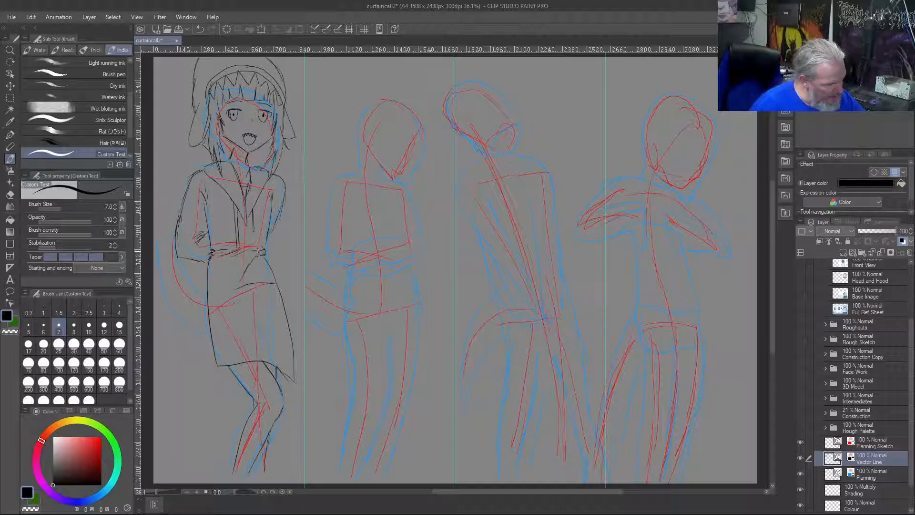
mouse_move(241, 278)
left_mouse_down()
mouse_move(263, 267)
mouse_move(261, 255)
left_mouse_up()
mouse_move(268, 308)
left_mouse_down()
mouse_move(281, 311)
mouse_move(275, 301)
left_mouse_up()
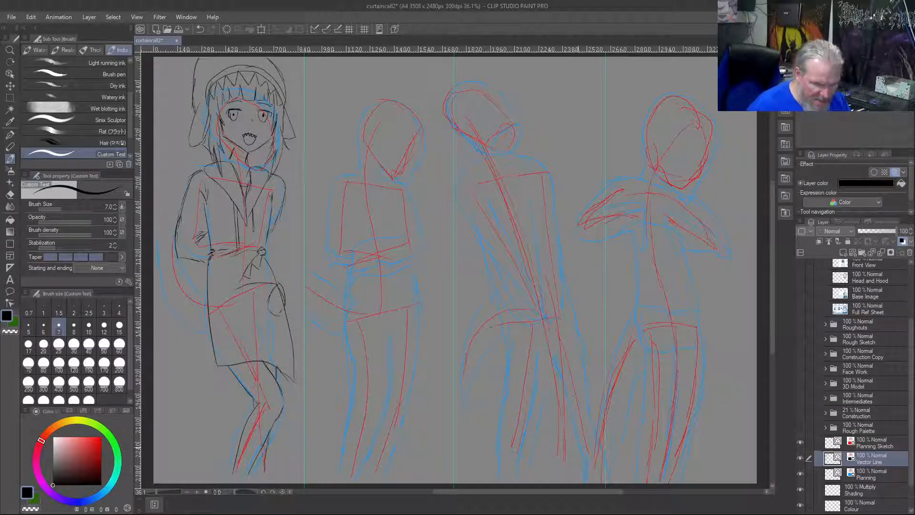
left_click(801, 293)
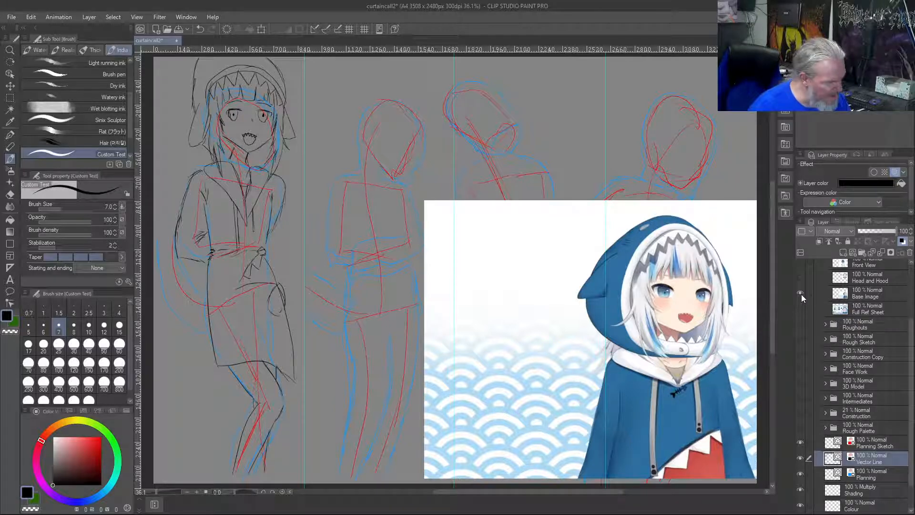
left_click(802, 293)
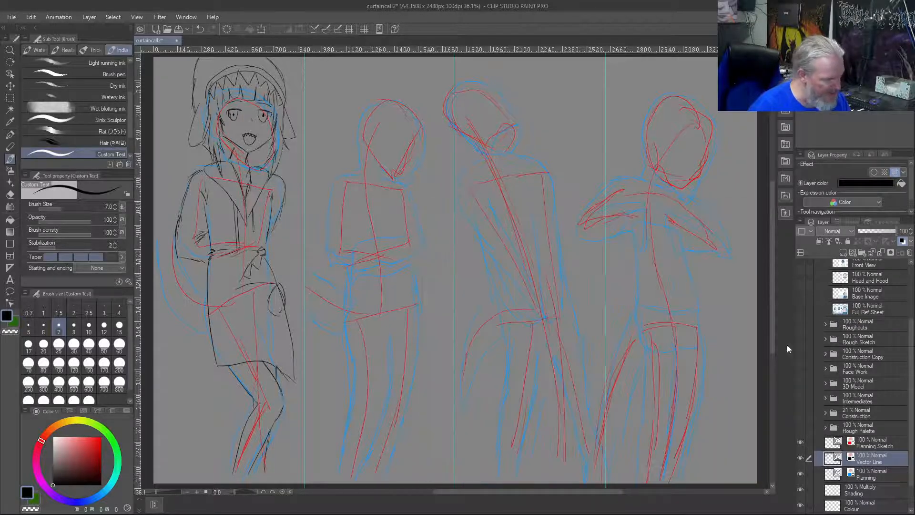
key("ctrl+z")
key("ctrl+z")
key("ctrl+z")
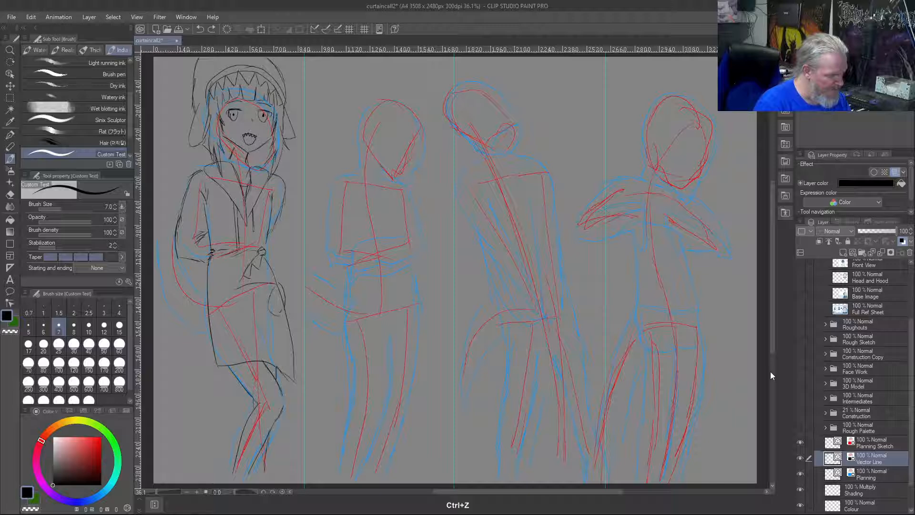
key("ctrl+z")
key("ctrl+z")
key("ctrl+z")
key("ctrl+z")
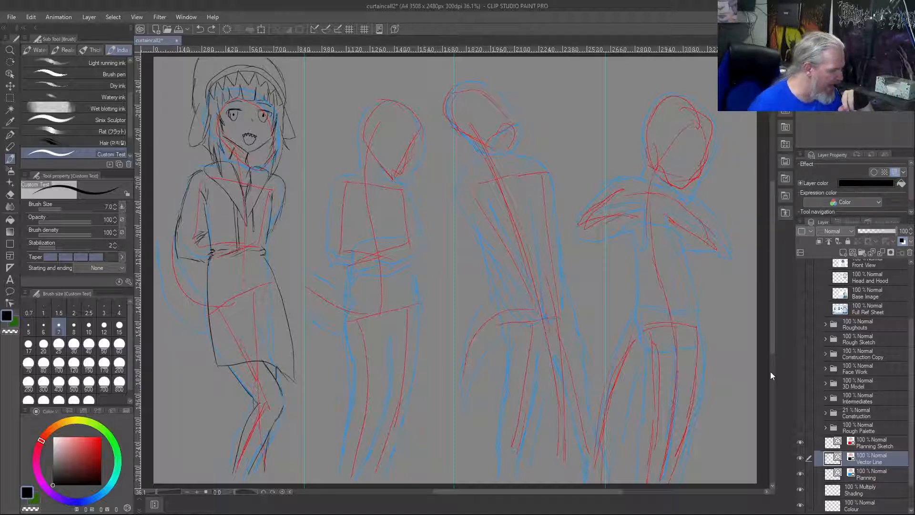
Sketch fold strokes by the first figure's right-hand elbow and an angular shark-mouth shape across the coat just below the waist
left_click_drag(269, 229, 253, 240)
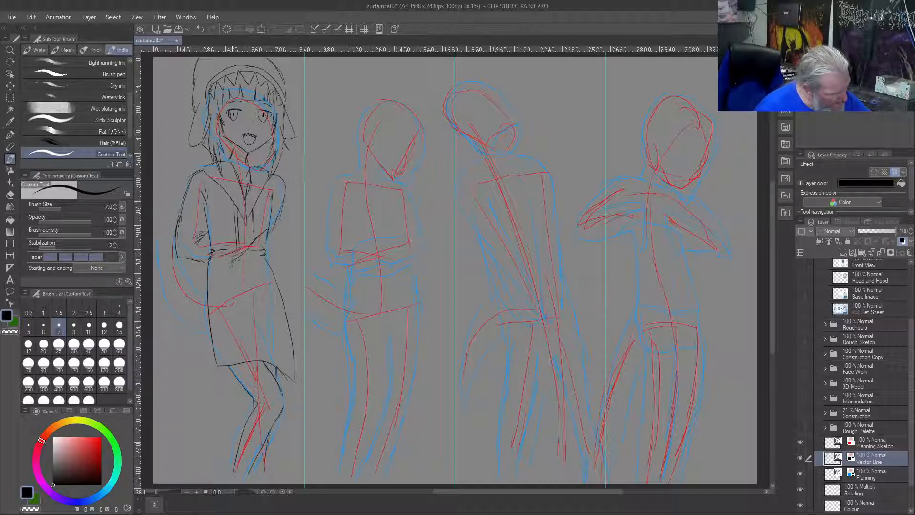
left_click_drag(229, 269, 267, 268)
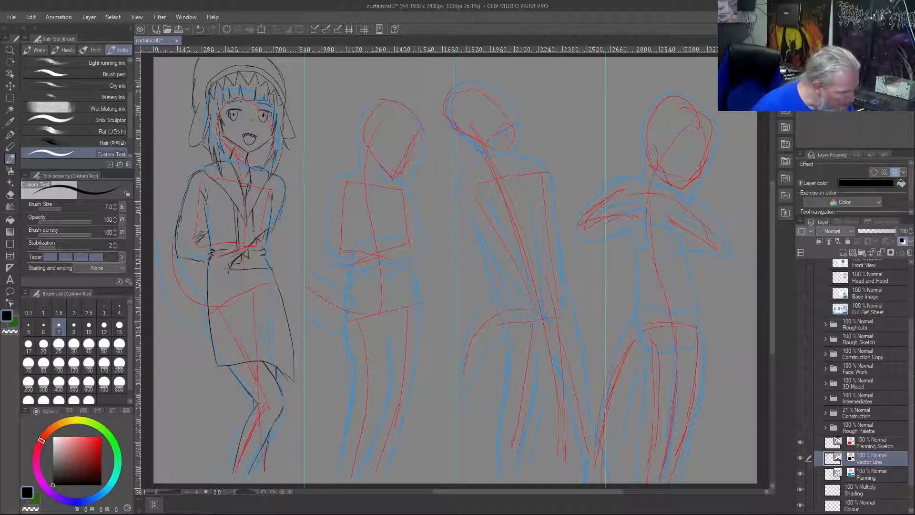
Draw a rounded pocket on each hip of the first figure's coat and clean up the overlapping lines
mouse_move(266, 281)
left_mouse_down()
mouse_move(282, 289)
mouse_move(272, 275)
mouse_move(270, 304)
left_mouse_up()
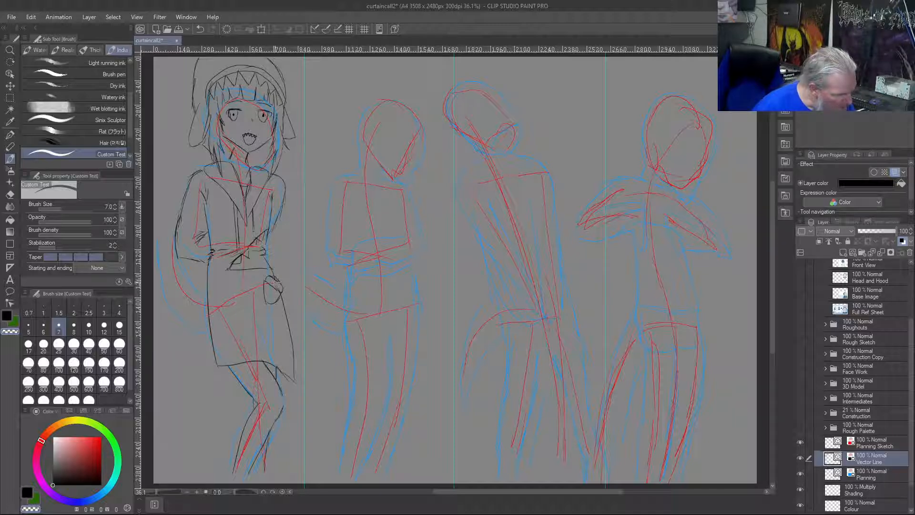
key("c")
mouse_move(217, 279)
left_mouse_down()
mouse_move(211, 298)
mouse_move(230, 312)
mouse_move(209, 298)
left_mouse_up()
left_click_drag(209, 298, 227, 315)
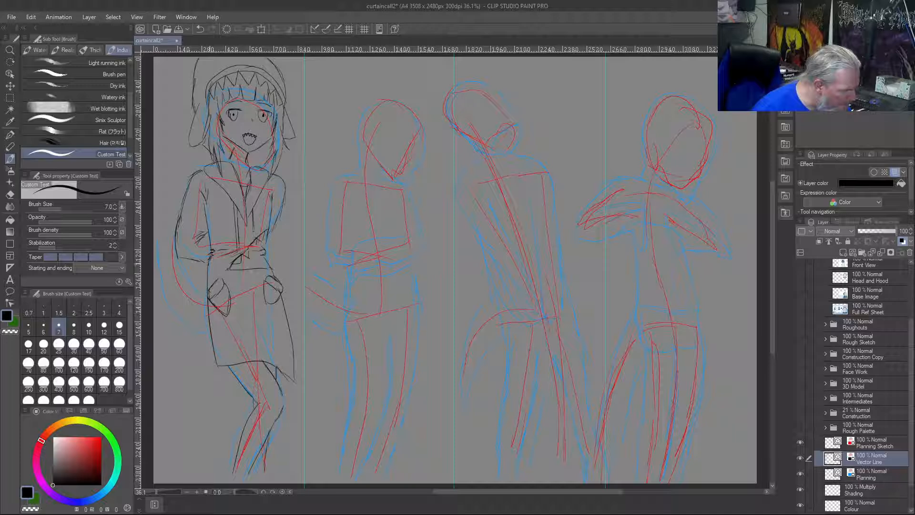
key("ctrl+z")
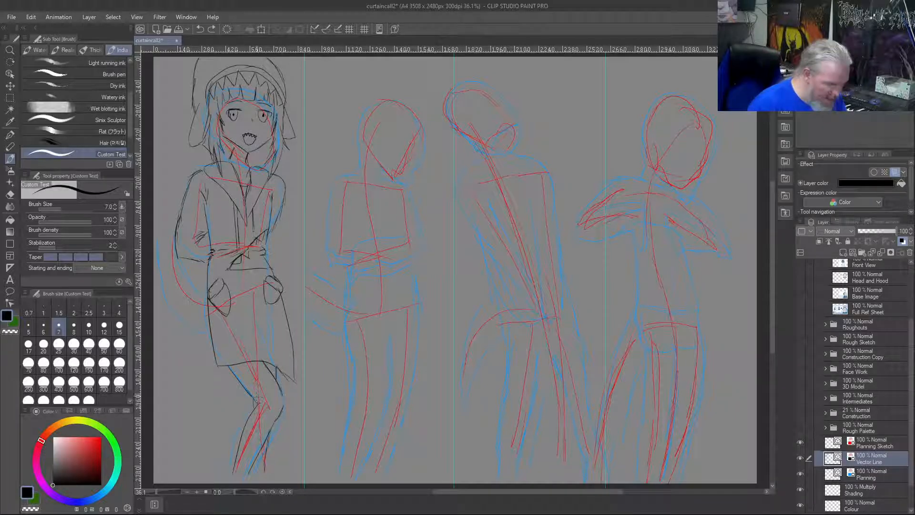
Erase the first figure's left-hand thigh line with a size 25 brush and redraw it from hem to knee at size 7
key("c")
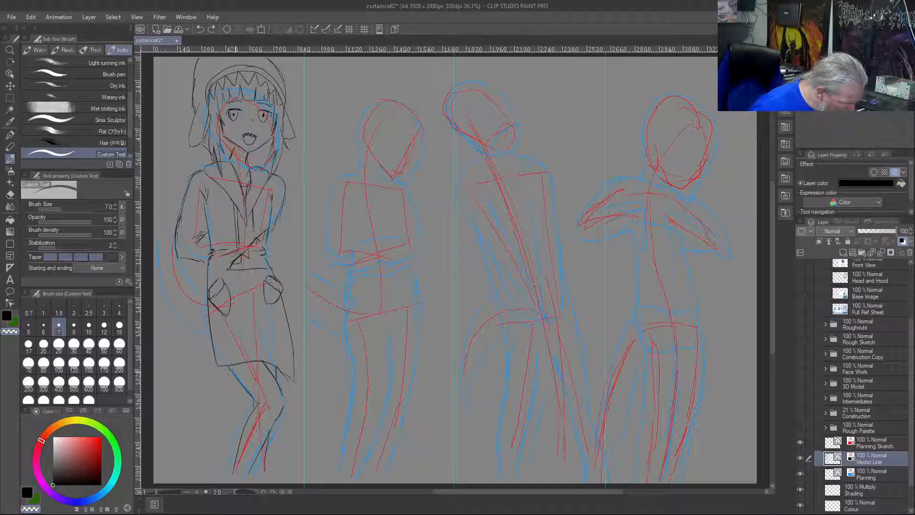
key("bracketright")
key("bracketright")
key("bracketright")
key("bracketright")
key("bracketright")
key("bracketright")
key("bracketright")
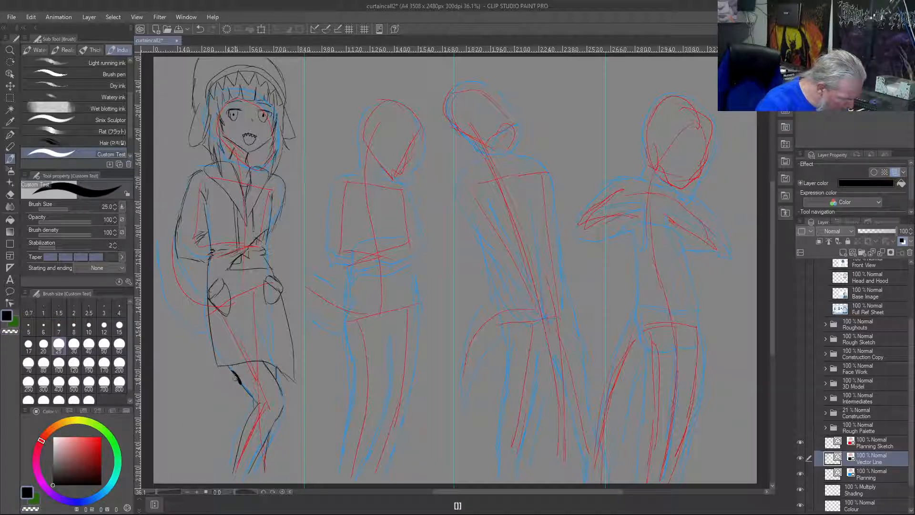
key("c")
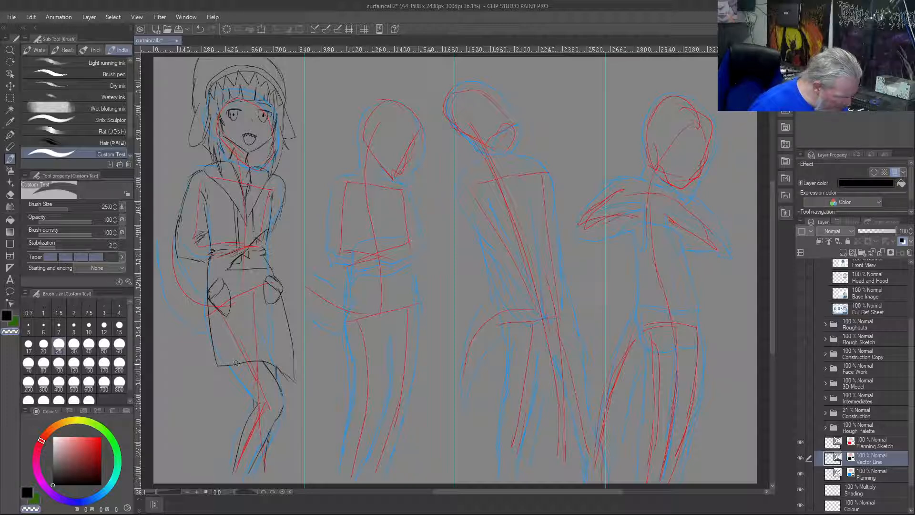
left_click_drag(236, 362, 259, 405)
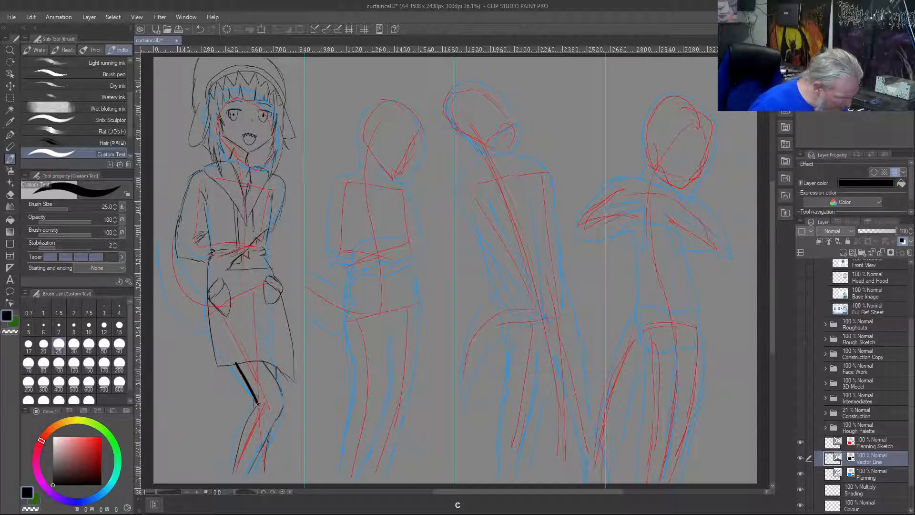
key("ctrl+z")
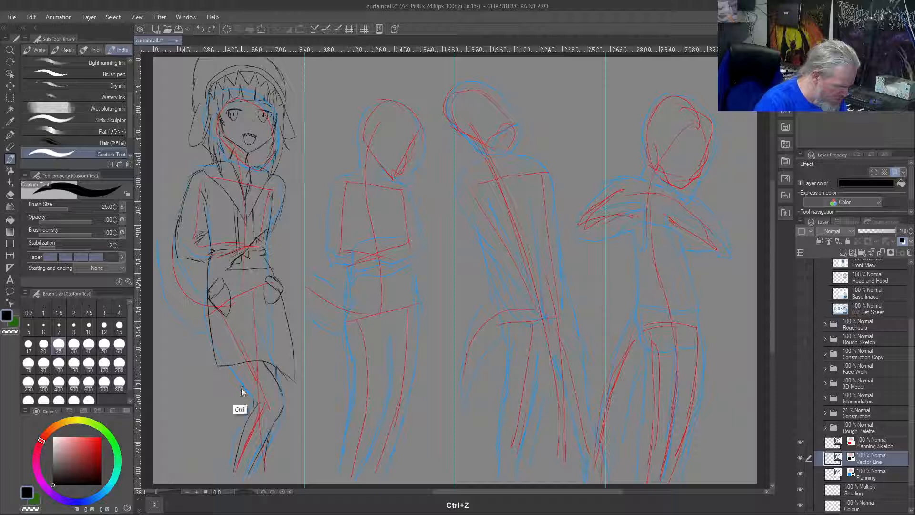
left_click(58, 327)
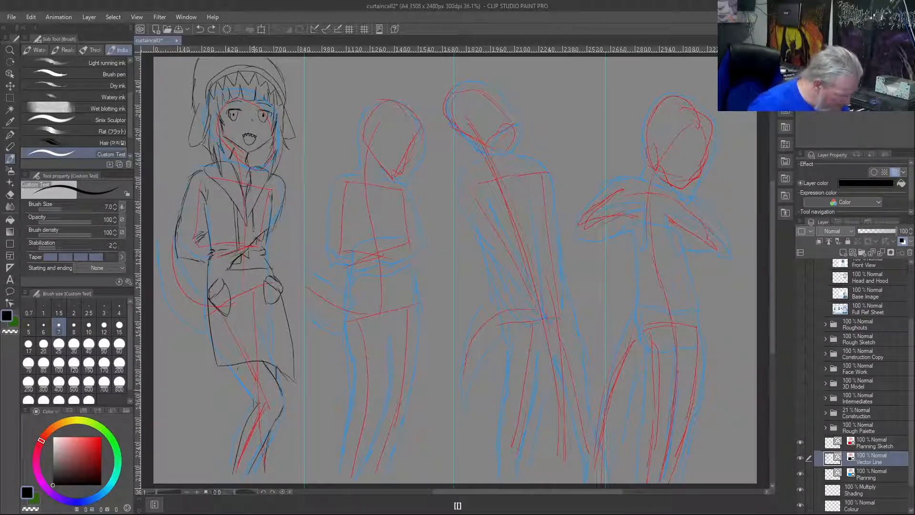
mouse_move(254, 377)
left_mouse_down()
mouse_move(242, 394)
mouse_move(262, 401)
left_mouse_up()
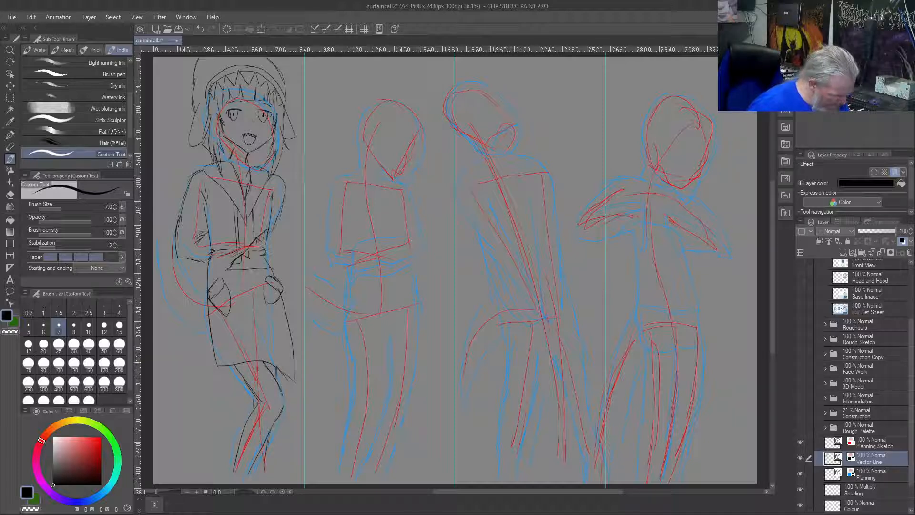
Rework the first figure's right-hand thigh line below the coat hem and strengthen the left-hand knee with short strokes, erasing stray lines
key("c")
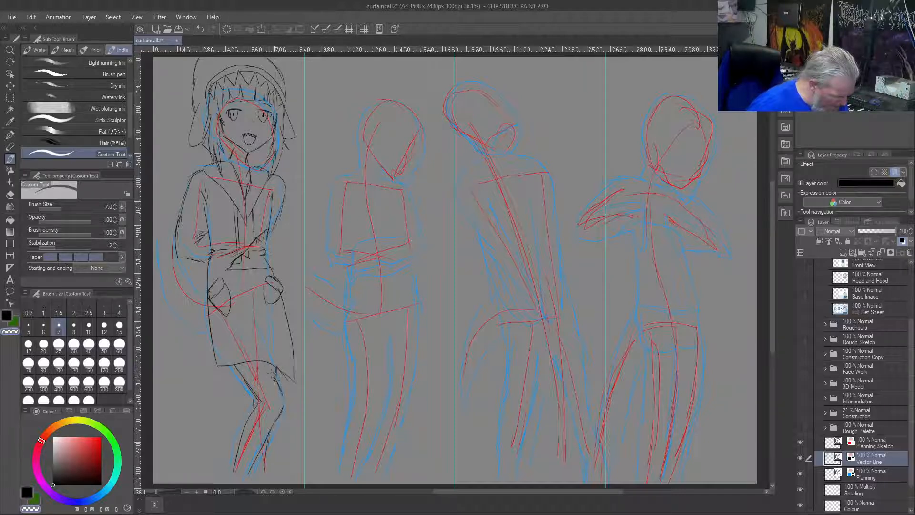
key("c")
left_click_drag(284, 404, 277, 383)
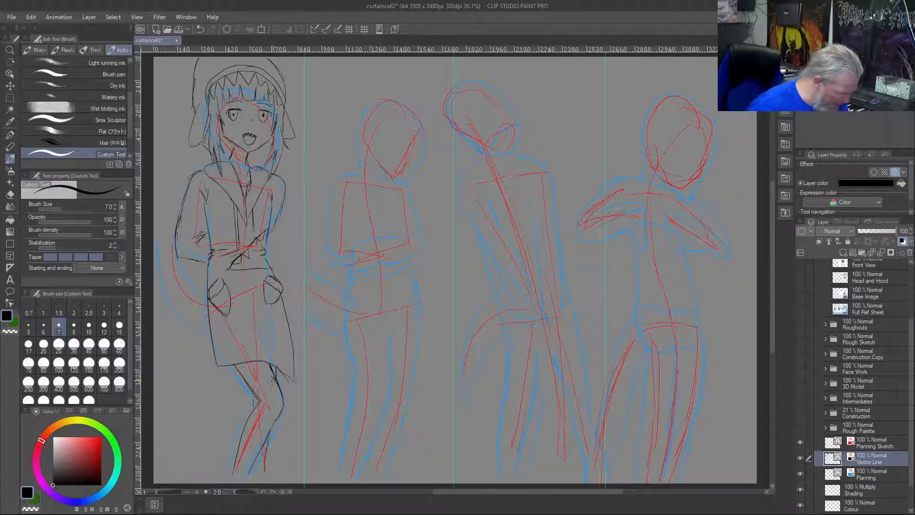
key("c")
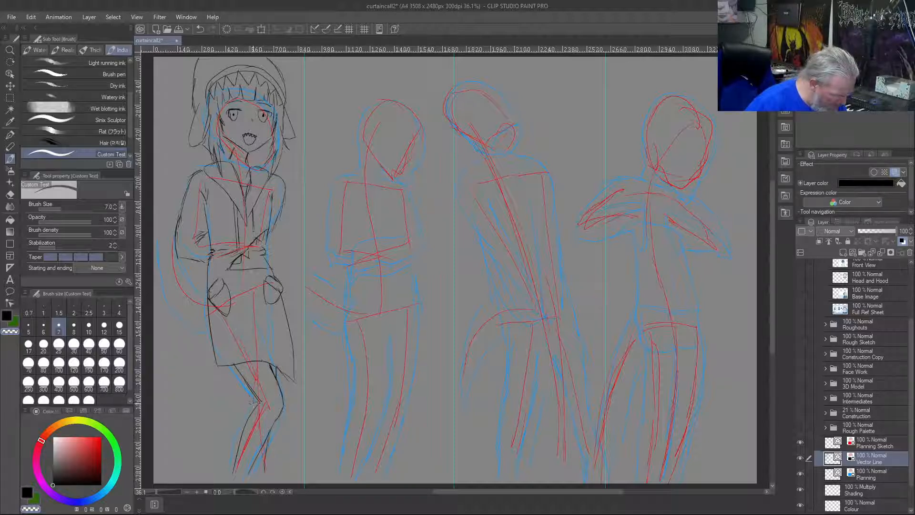
key("c")
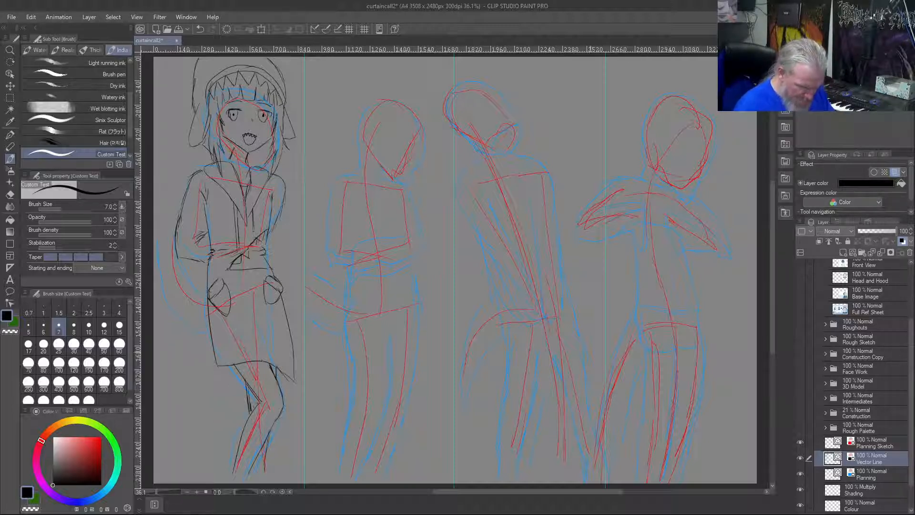
Duplicate the Colour layer and rename the copy Colour Left
scroll(888, 405, "down", 2)
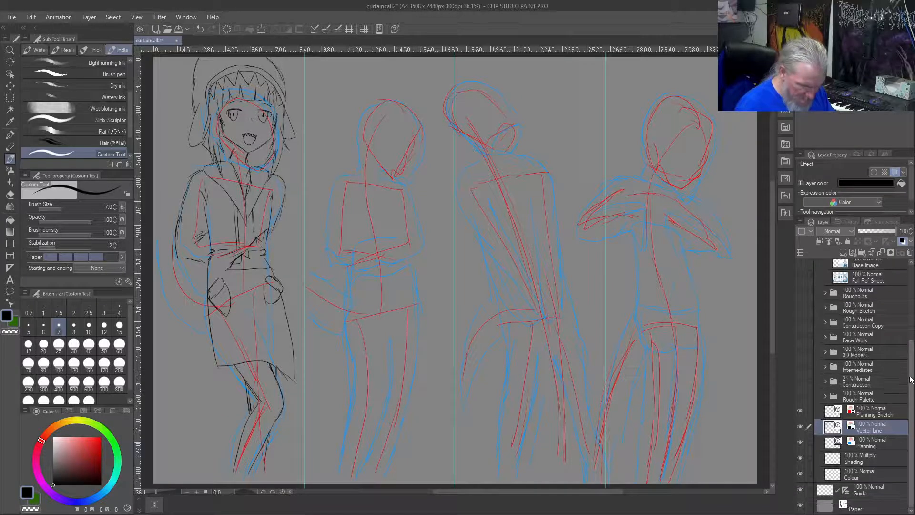
left_click(871, 473)
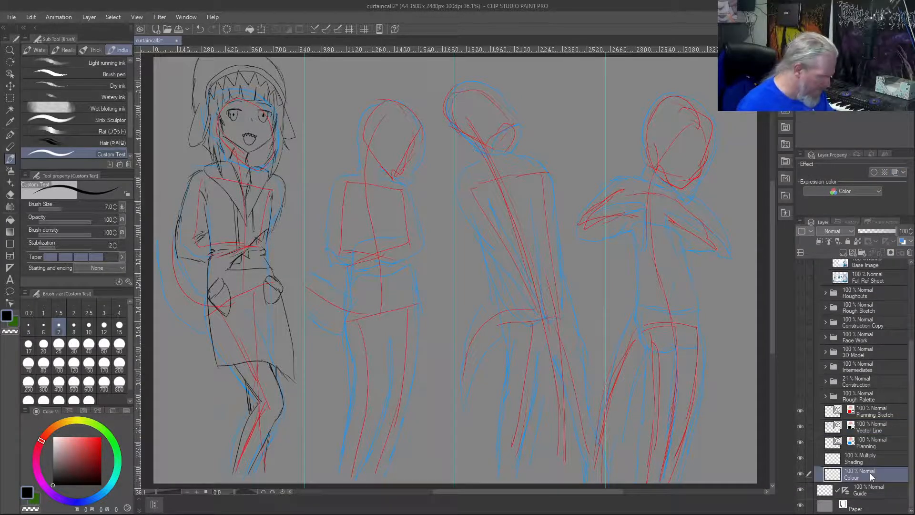
right_click(869, 473)
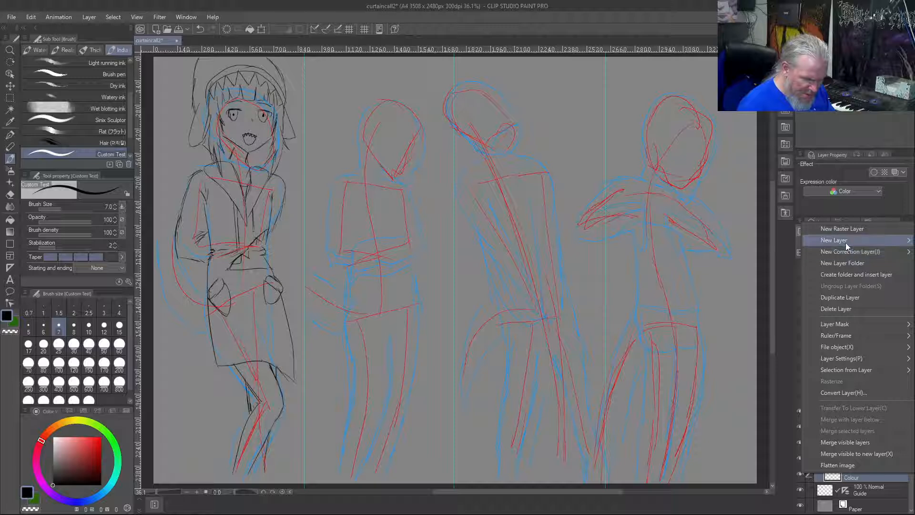
left_click(840, 297)
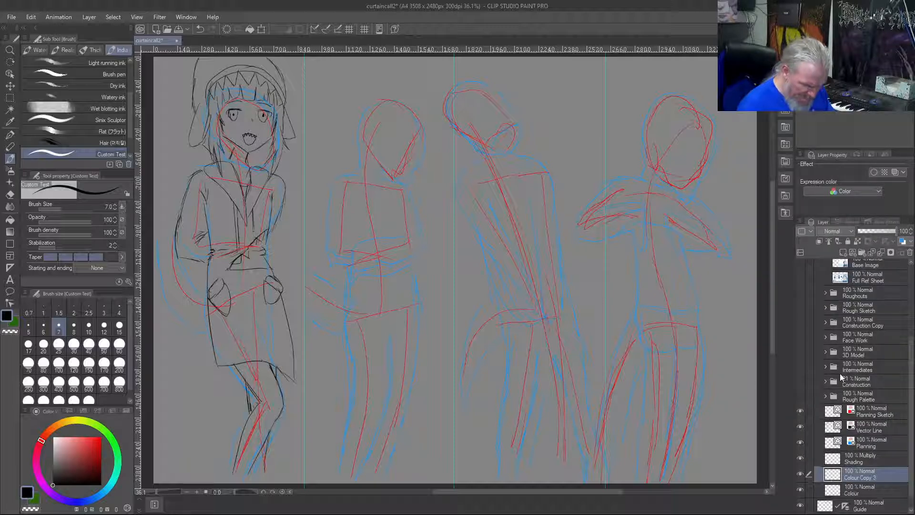
double_click(859, 477)
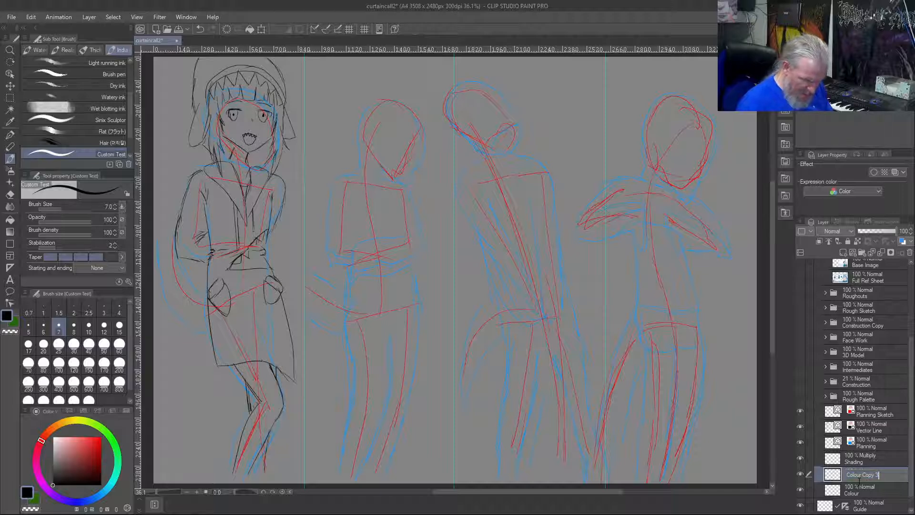
key("BackSpace")
key("BackSpace")
key("BackSpace")
key("BackSpace")
key("BackSpace")
key("BackSpace")
type("Left")
key("Return")
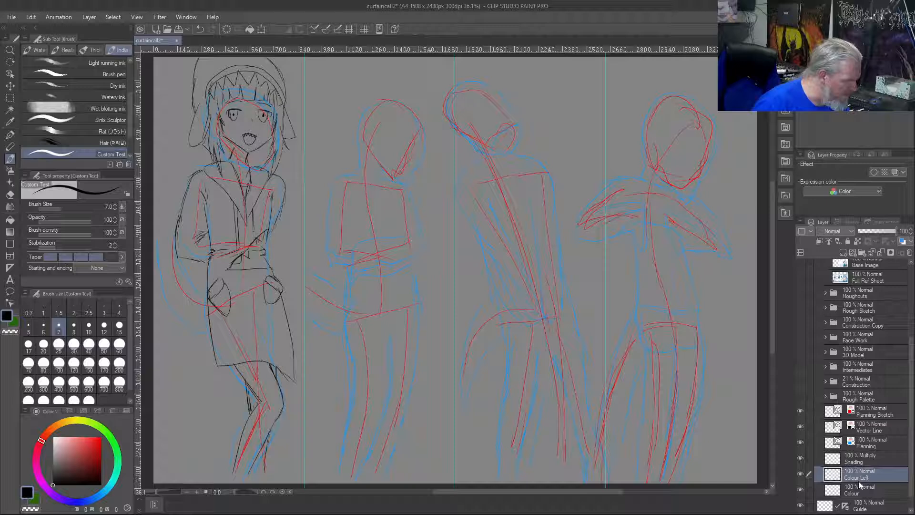
Set the brush size to 120 and try a dark blue (229, 80, 50) in test strokes on the coat, undoing the patch
left_click(72, 501)
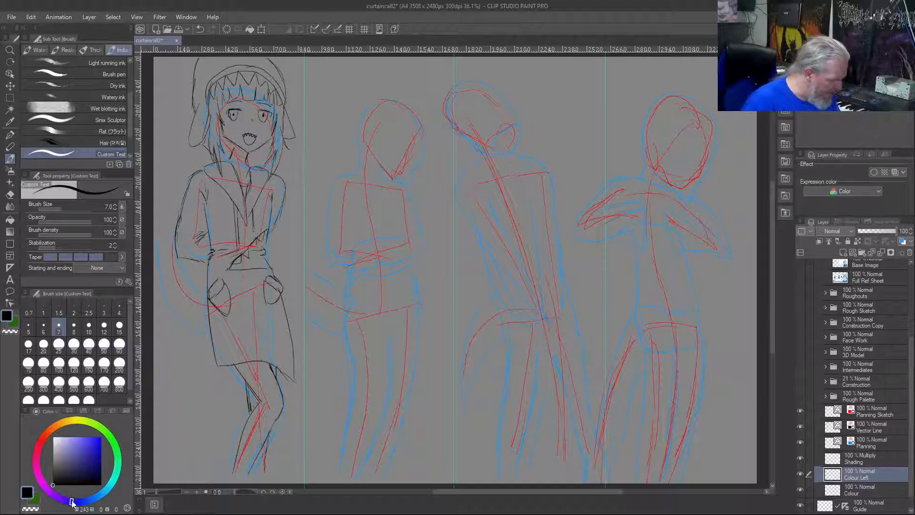
left_click_drag(90, 441, 91, 461)
left_click(81, 502)
left_click_drag(81, 502, 85, 502)
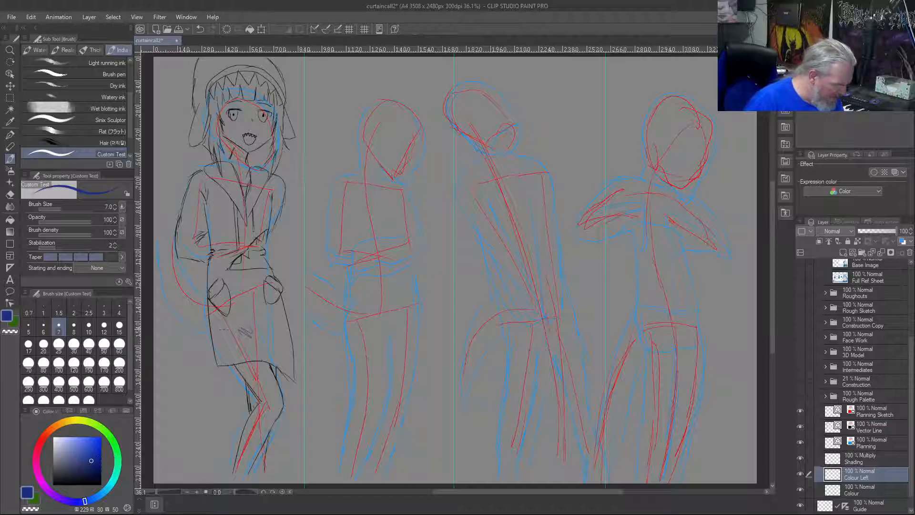
key("]")
key("]")
key("]")
key("]")
key("]")
mouse_move(245, 322)
left_mouse_down()
mouse_move(262, 333)
mouse_move(251, 317)
mouse_move(267, 333)
mouse_move(240, 329)
left_mouse_up()
key("]")
key("]")
key("]")
key("]")
key("]")
key("]")
key("]")
key("]")
key("]")
key("]")
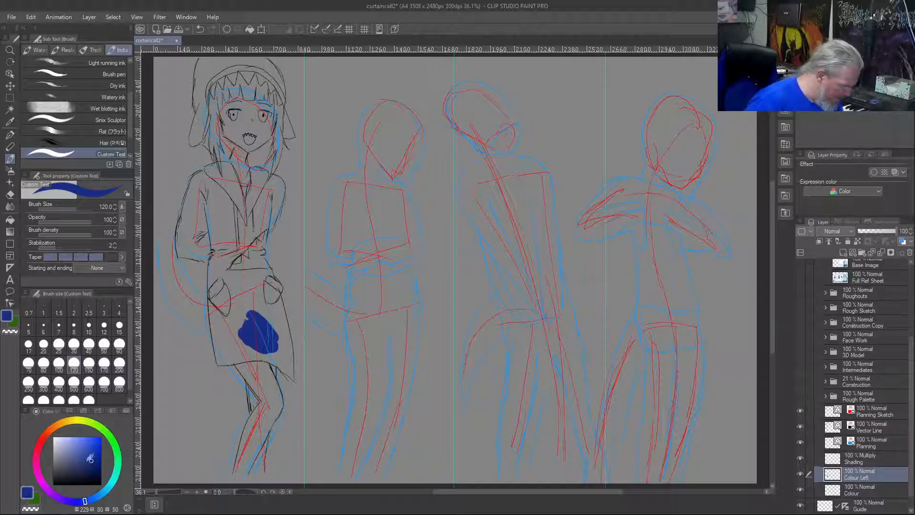
key("ctrl+z")
key("ctrl+z")
key("ctrl+z")
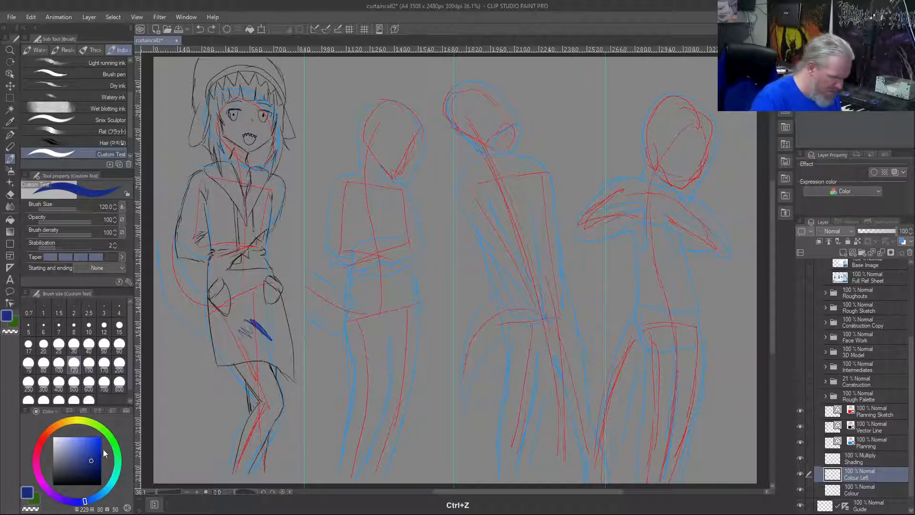
Shift the paint colour to a blue with hue 212, trying shades in test patches on the first figure's coat and undoing each patch
left_click(83, 461)
mouse_move(246, 329)
left_mouse_down()
mouse_move(268, 342)
mouse_move(246, 331)
left_mouse_up()
key("ctrl+z")
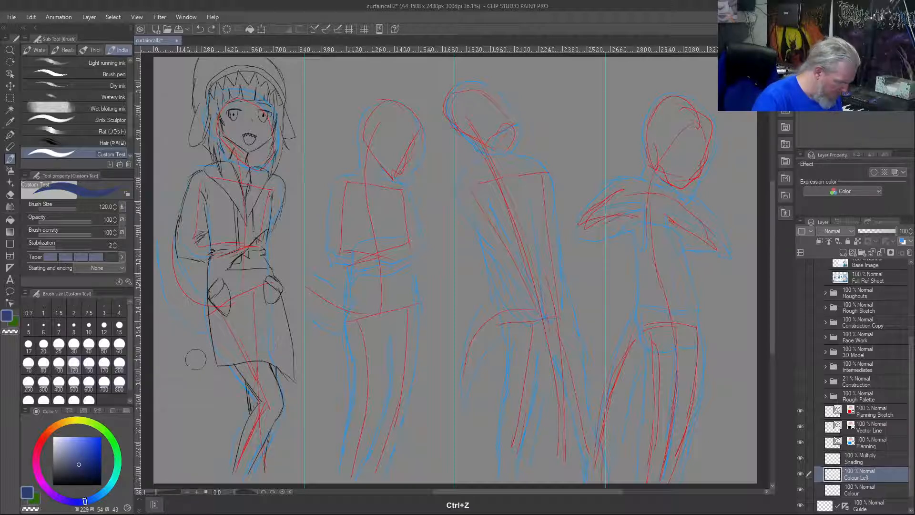
left_click_drag(86, 501, 93, 499)
mouse_move(248, 329)
left_mouse_down()
mouse_move(269, 340)
mouse_move(238, 339)
left_mouse_up()
key("ctrl+z")
left_click(97, 499)
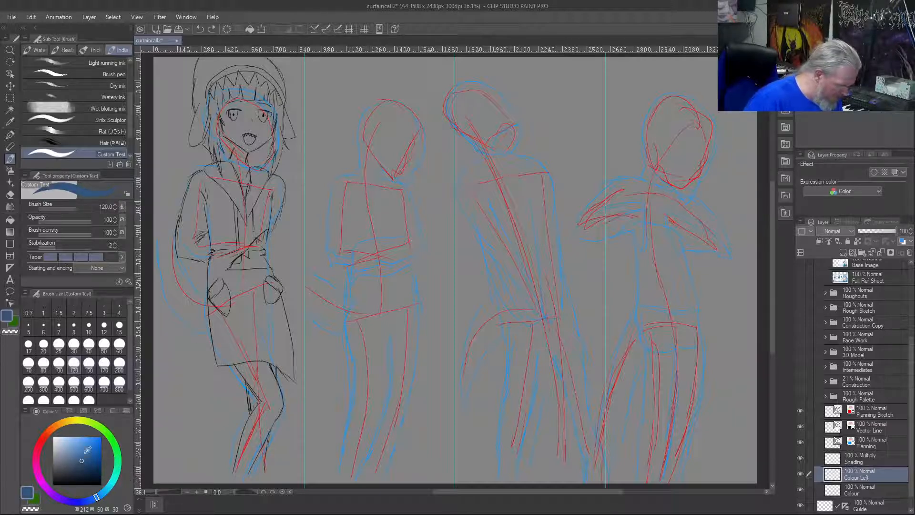
mouse_move(244, 336)
left_mouse_down()
mouse_move(272, 340)
mouse_move(242, 329)
left_mouse_up()
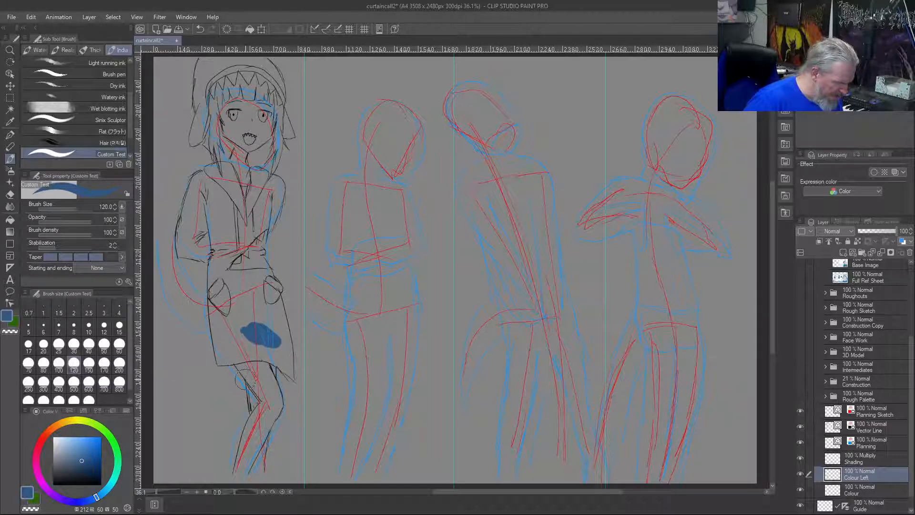
key("ctrl+z")
Make the blue slightly darker and more saturated, test it across the coat's lower part, and undo the test strokes
left_click(85, 463)
mouse_move(264, 332)
left_mouse_down()
mouse_move(233, 335)
mouse_move(281, 333)
mouse_move(290, 377)
mouse_move(269, 357)
mouse_move(286, 360)
mouse_move(267, 352)
left_mouse_up()
key("ctrl+z")
key("ctrl+z")
key("ctrl+z")
key("ctrl+z")
key("ctrl+z")
key("ctrl+z")
key("ctrl+z")
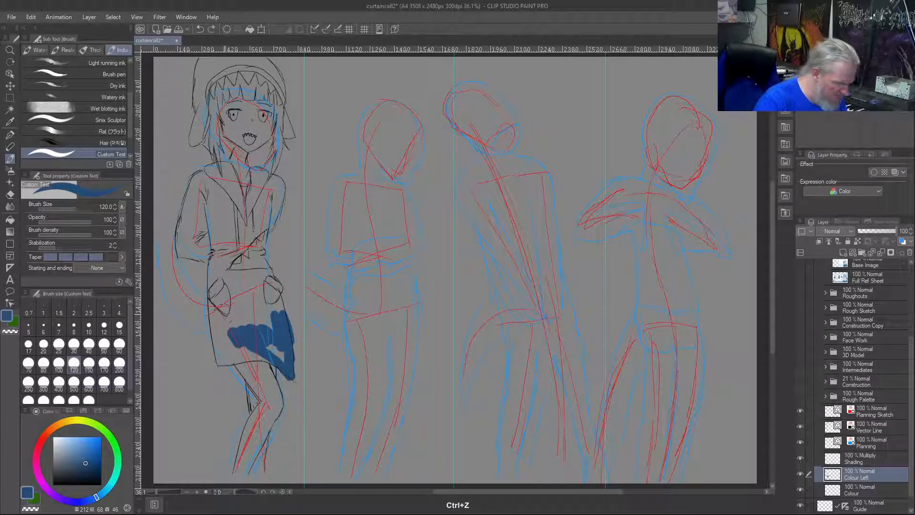
key("ctrl+z")
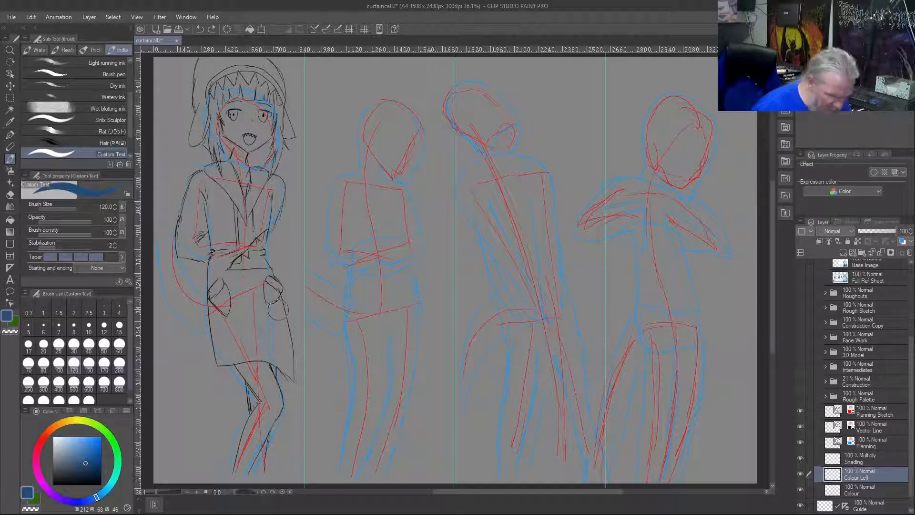
Set the brush size to 60 and try blue strokes along the coat's side edges and hem, undoing them all
key("bracketleft")
key("bracketleft")
key("bracketleft")
key("bracketleft")
mouse_move(279, 297)
left_mouse_down()
mouse_move(292, 376)
mouse_move(275, 359)
mouse_move(248, 356)
left_mouse_up()
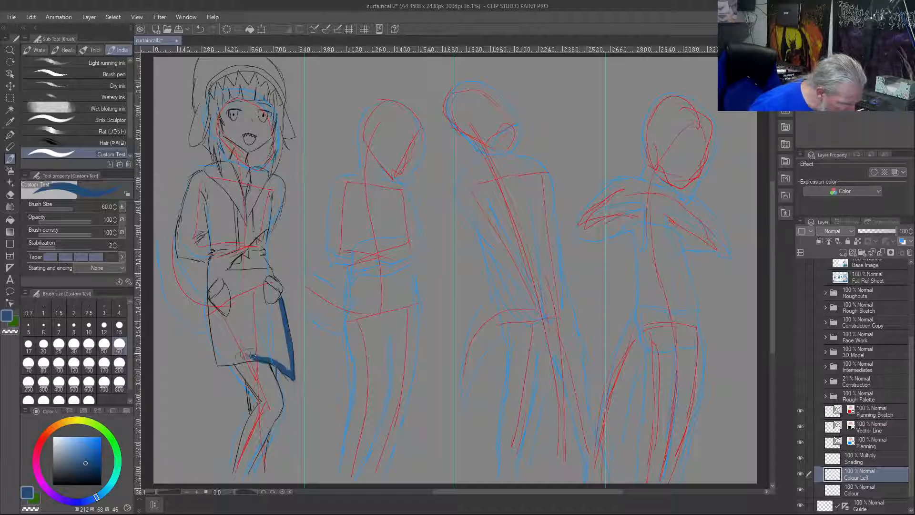
key("ctrl+z")
key("ctrl+z")
key("ctrl+z")
key("ctrl+z")
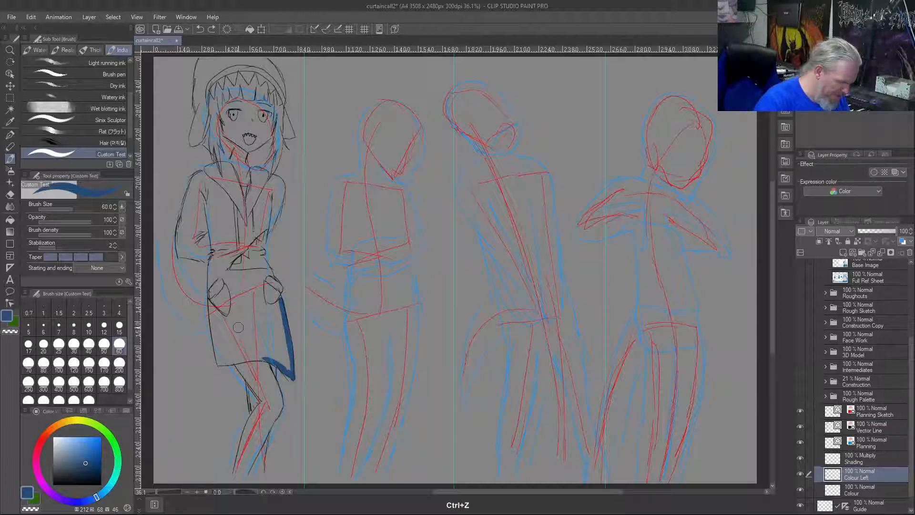
key("ctrl+z")
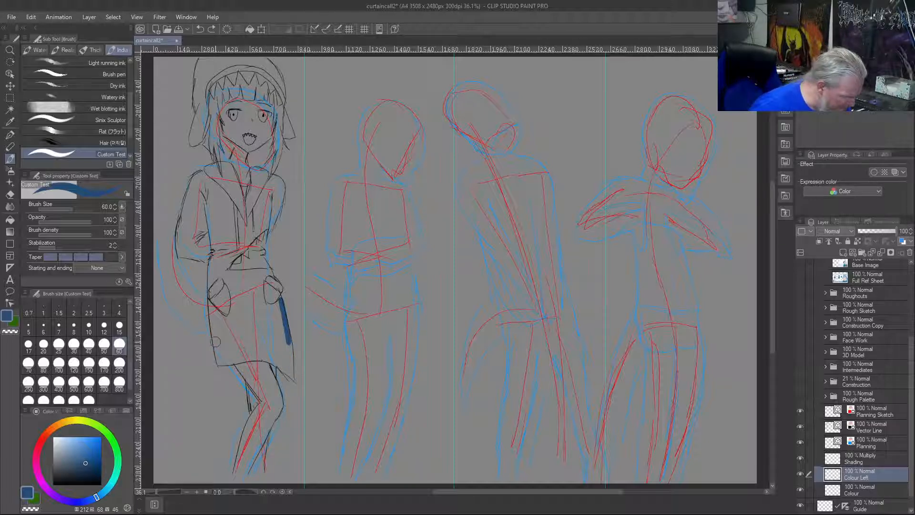
left_click_drag(215, 330, 216, 341)
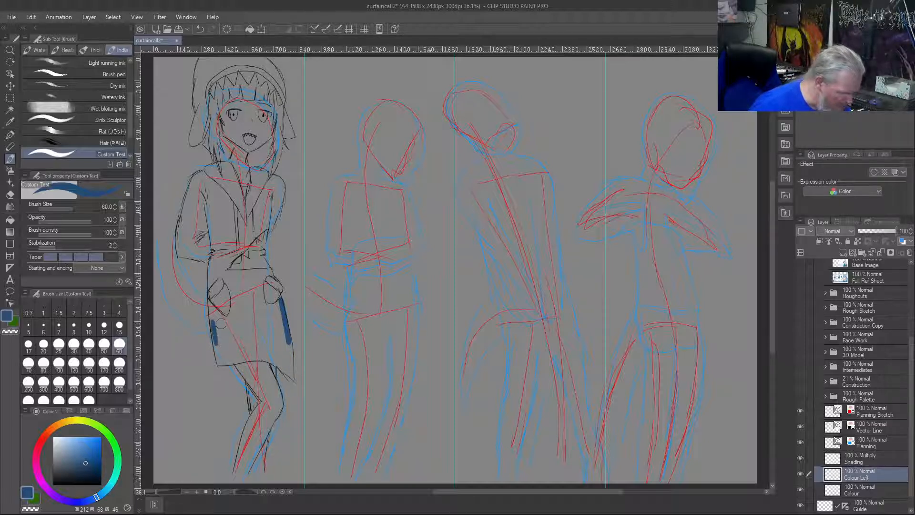
key("ctrl+z")
key("ctrl+z")
key("ctrl+z")
key("ctrl+z")
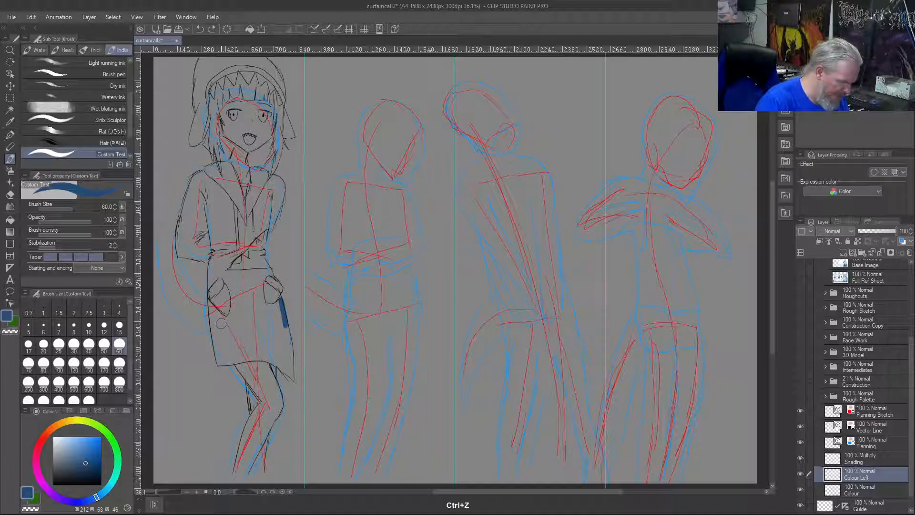
Set the secondary colour to white and paint a white band along the hem of the first figure's coat
left_click(17, 323)
left_click(66, 456)
left_click_drag(67, 453, 38, 421)
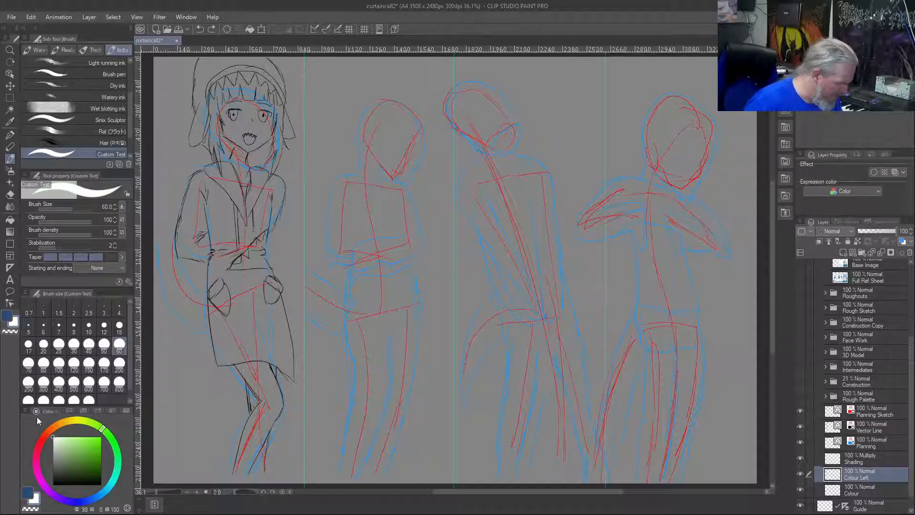
mouse_move(289, 345)
left_mouse_down()
mouse_move(291, 376)
mouse_move(283, 369)
mouse_move(292, 376)
mouse_move(289, 360)
mouse_move(288, 372)
mouse_move(257, 353)
mouse_move(274, 364)
mouse_move(249, 353)
mouse_move(257, 357)
mouse_move(221, 362)
mouse_move(217, 339)
mouse_move(225, 357)
mouse_move(287, 366)
mouse_move(278, 346)
mouse_move(288, 363)
mouse_move(266, 348)
mouse_move(281, 340)
mouse_move(220, 347)
mouse_move(257, 338)
mouse_move(234, 342)
left_mouse_up()
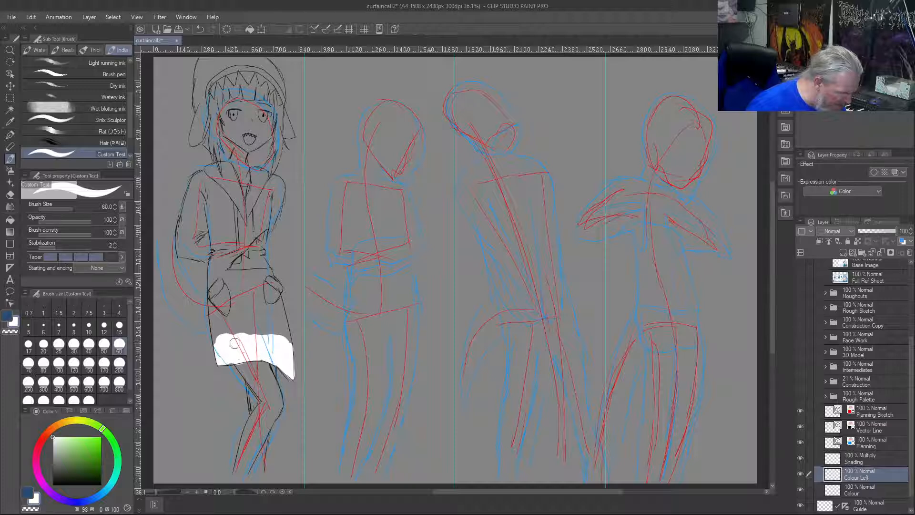
Switch back to blue and fill the coat's lower part from the white hem band up to the waist
left_click(5, 311)
mouse_move(254, 290)
left_mouse_down()
mouse_move(257, 323)
mouse_move(259, 295)
mouse_move(289, 342)
mouse_move(285, 324)
mouse_move(288, 345)
mouse_move(277, 299)
mouse_move(268, 325)
mouse_move(280, 335)
mouse_move(259, 328)
mouse_move(257, 316)
mouse_move(287, 340)
mouse_move(233, 339)
mouse_move(248, 332)
mouse_move(215, 340)
mouse_move(254, 330)
mouse_move(290, 347)
mouse_move(248, 336)
mouse_move(289, 339)
left_mouse_up()
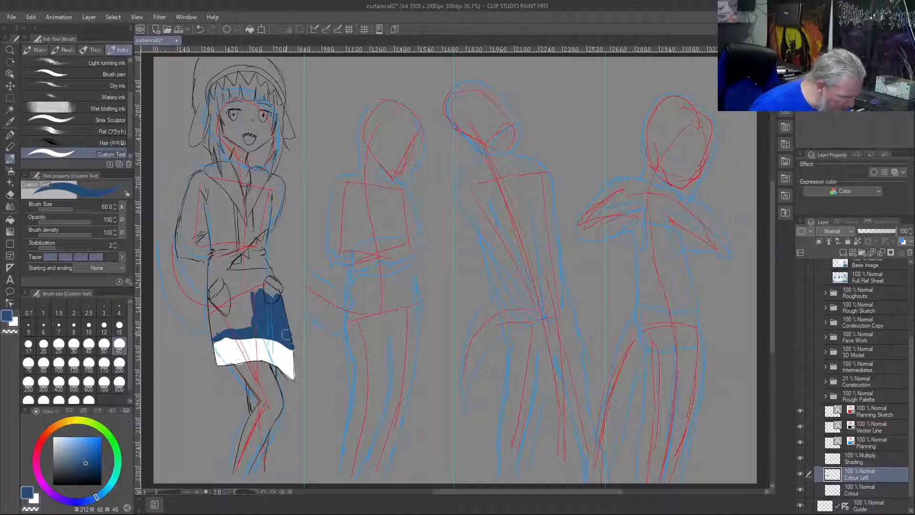
mouse_move(219, 335)
left_mouse_down()
mouse_move(213, 311)
mouse_move(223, 331)
mouse_move(225, 311)
mouse_move(242, 327)
mouse_move(251, 293)
mouse_move(248, 308)
mouse_move(240, 294)
mouse_move(243, 317)
mouse_move(228, 287)
mouse_move(215, 311)
mouse_move(220, 298)
mouse_move(228, 308)
mouse_move(214, 281)
mouse_move(235, 290)
mouse_move(236, 274)
mouse_move(269, 272)
mouse_move(276, 297)
mouse_move(270, 278)
mouse_move(274, 296)
mouse_move(234, 283)
left_mouse_up()
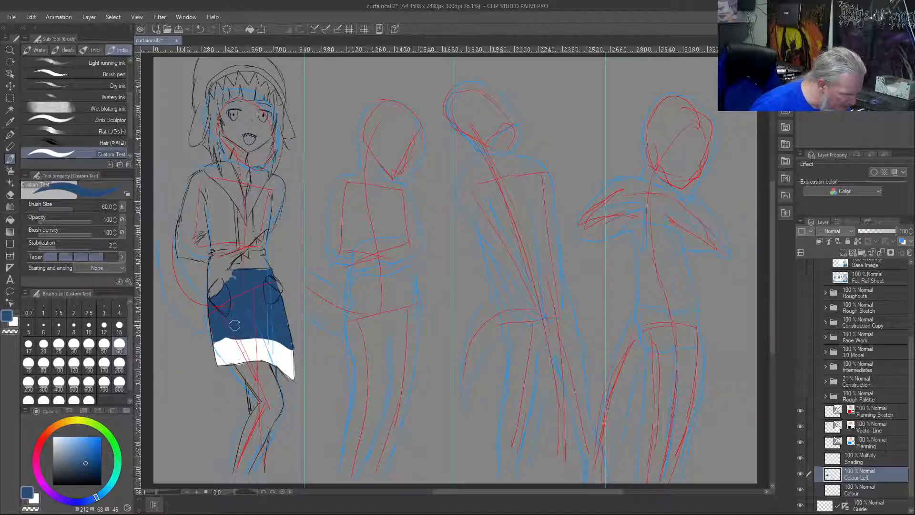
mouse_move(212, 288)
left_mouse_down()
mouse_move(213, 263)
mouse_move(229, 283)
mouse_move(230, 274)
mouse_move(218, 270)
mouse_move(221, 292)
left_mouse_up()
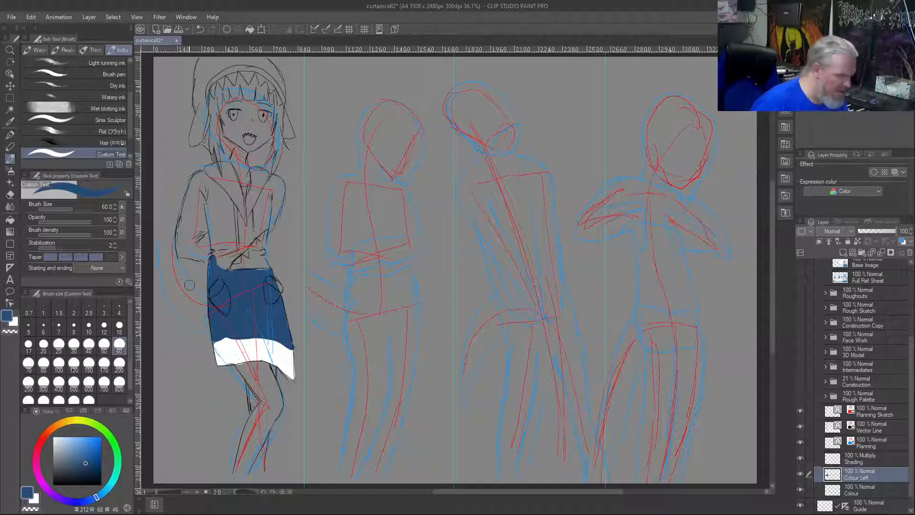
key("m")
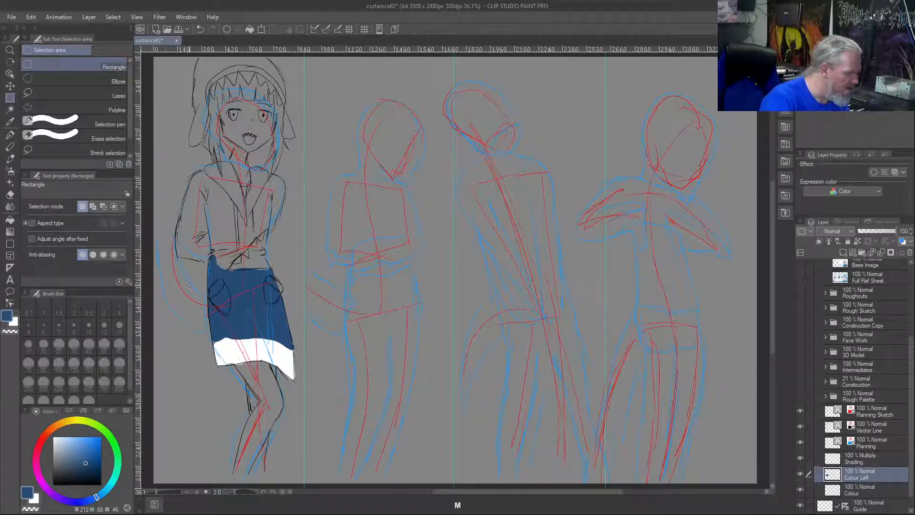
key("m")
key("ctrl+d")
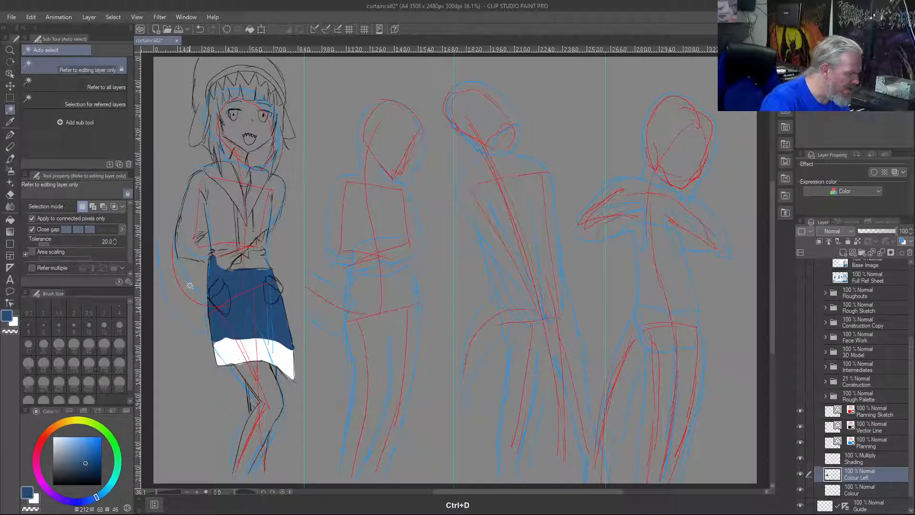
key("y")
key("o")
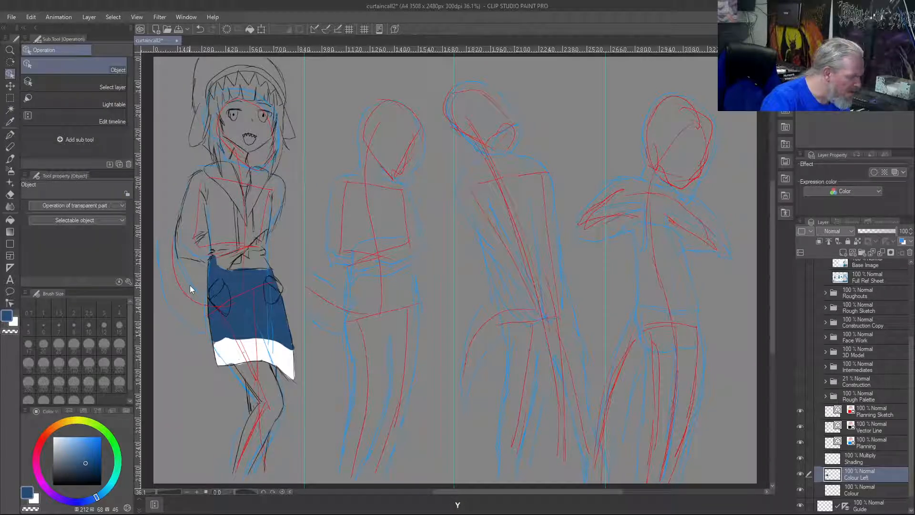
key("k")
key("y")
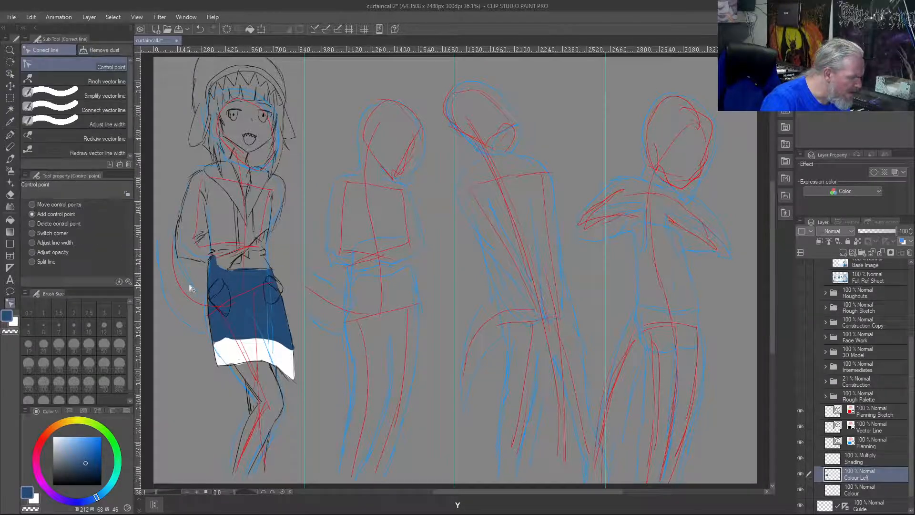
key("e")
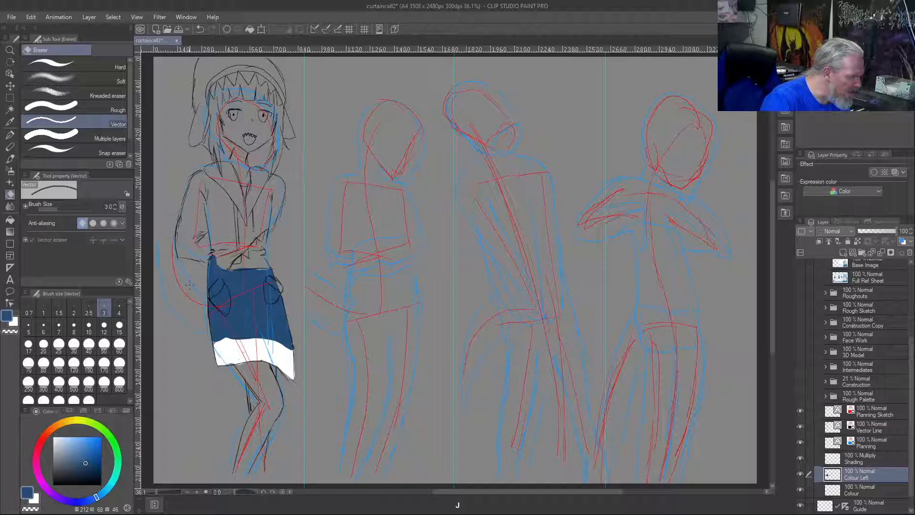
Blend the white hem band into the blue above it across the coat, using the Blend tool at size 60
key("j")
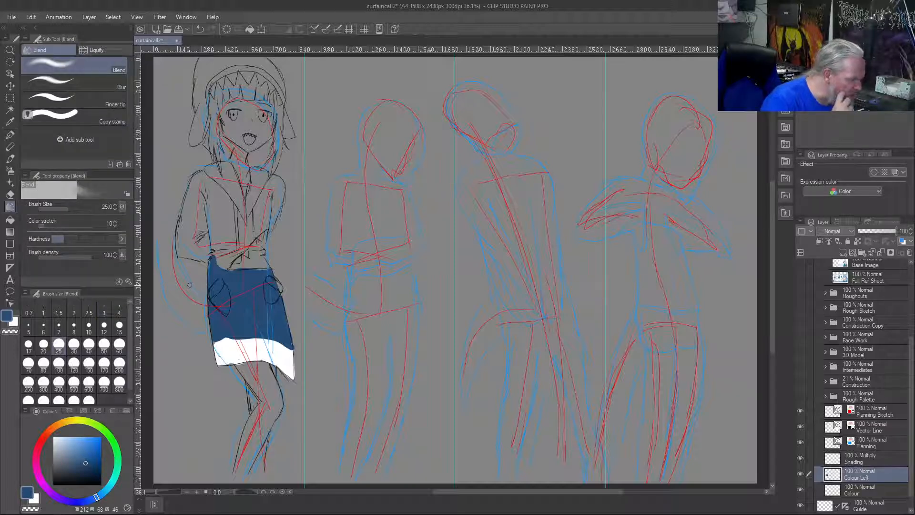
key("bracketright")
key("bracketright")
key("bracketright")
key("bracketright")
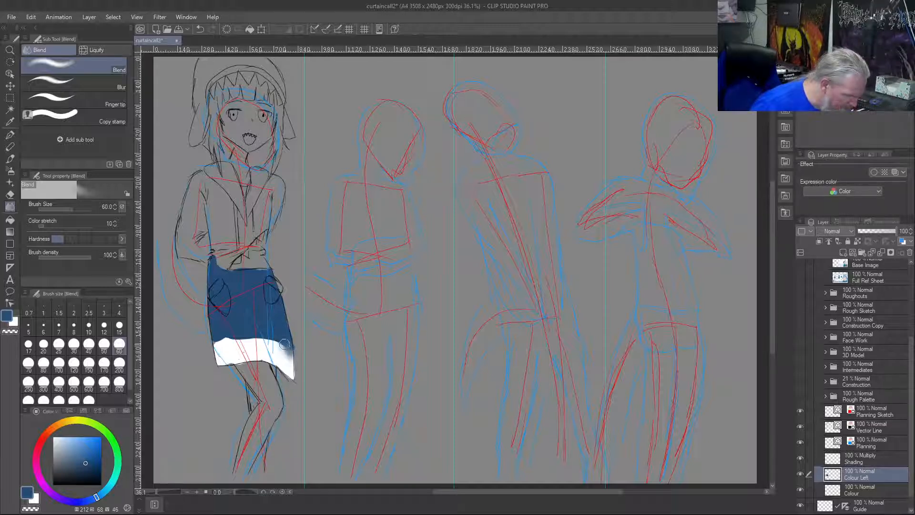
left_click_drag(279, 343, 279, 349)
left_click_drag(283, 349, 278, 339)
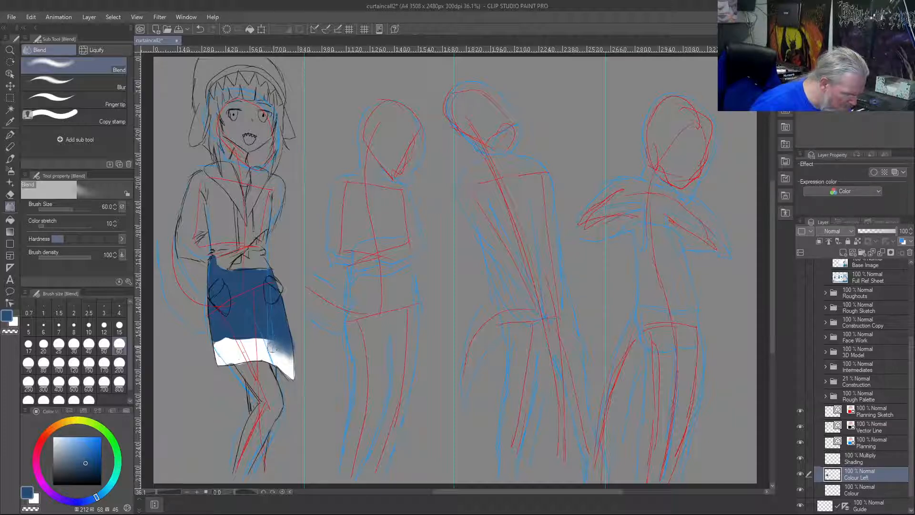
mouse_move(270, 348)
left_mouse_down()
mouse_move(255, 323)
mouse_move(247, 324)
mouse_move(257, 344)
mouse_move(240, 328)
mouse_move(240, 348)
mouse_move(228, 326)
mouse_move(232, 349)
mouse_move(217, 324)
mouse_move(217, 349)
mouse_move(212, 328)
mouse_move(233, 347)
mouse_move(231, 330)
mouse_move(246, 329)
mouse_move(280, 334)
left_mouse_up()
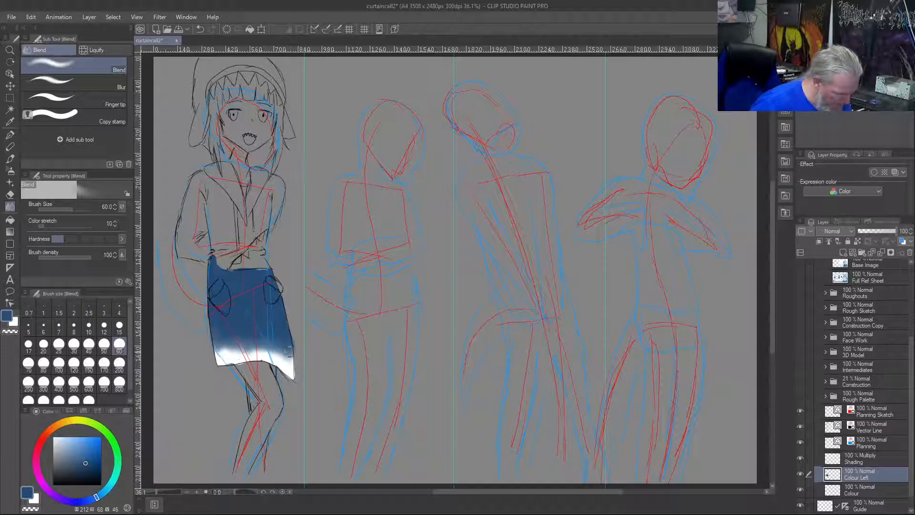
left_click_drag(286, 339, 275, 326)
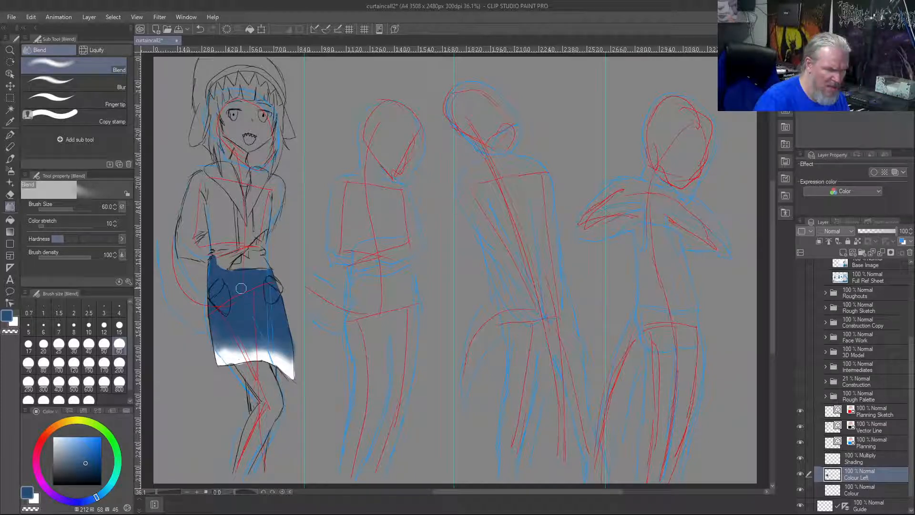
Paint the first figure's sleeves and coat front solid blue with the Custom Test brush at size 80, leaving the collar area unpainted
key("b")
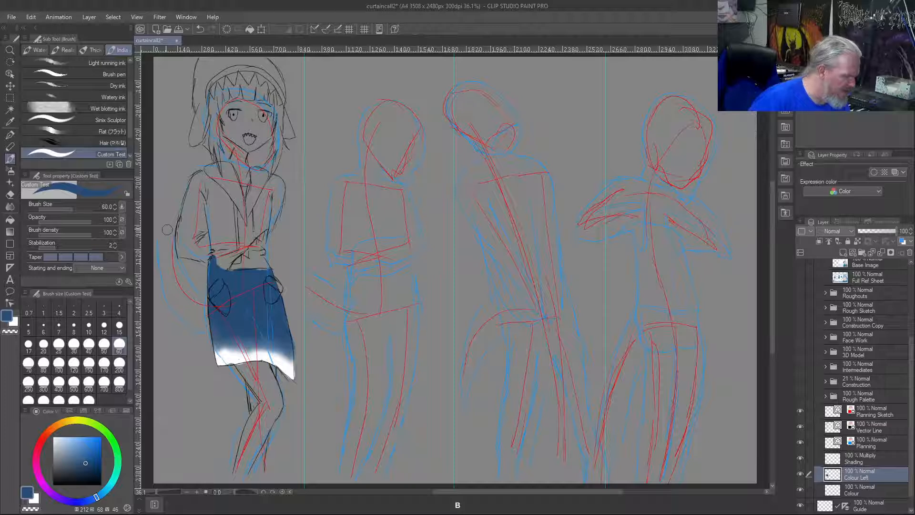
key("bracketright")
mouse_move(221, 197)
left_mouse_down()
mouse_move(228, 226)
mouse_move(218, 194)
mouse_move(240, 222)
mouse_move(204, 176)
mouse_move(191, 194)
mouse_move(192, 182)
mouse_move(180, 243)
left_mouse_up()
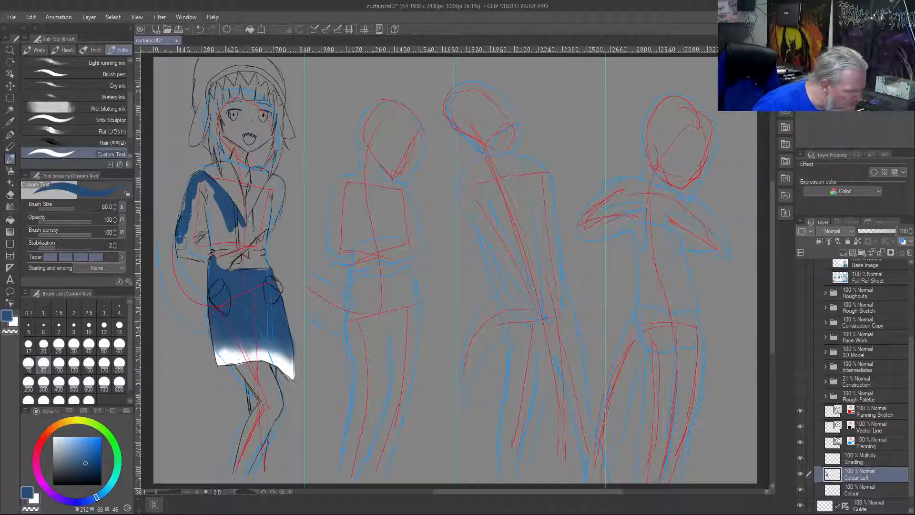
mouse_move(186, 205)
left_mouse_down()
mouse_move(181, 250)
mouse_move(205, 259)
mouse_move(198, 239)
mouse_move(196, 249)
mouse_move(196, 194)
mouse_move(194, 241)
mouse_move(187, 233)
mouse_move(192, 194)
mouse_move(206, 184)
mouse_move(236, 246)
mouse_move(230, 212)
mouse_move(242, 243)
mouse_move(225, 274)
mouse_move(239, 244)
mouse_move(221, 259)
mouse_move(227, 238)
mouse_move(220, 260)
mouse_move(206, 243)
mouse_move(214, 262)
mouse_move(220, 223)
mouse_move(210, 200)
mouse_move(202, 225)
mouse_move(207, 213)
mouse_move(233, 221)
mouse_move(241, 244)
mouse_move(262, 229)
mouse_move(269, 200)
mouse_move(271, 222)
mouse_move(279, 182)
mouse_move(250, 225)
mouse_move(262, 203)
mouse_move(263, 218)
mouse_move(271, 200)
mouse_move(253, 227)
mouse_move(230, 237)
left_mouse_up()
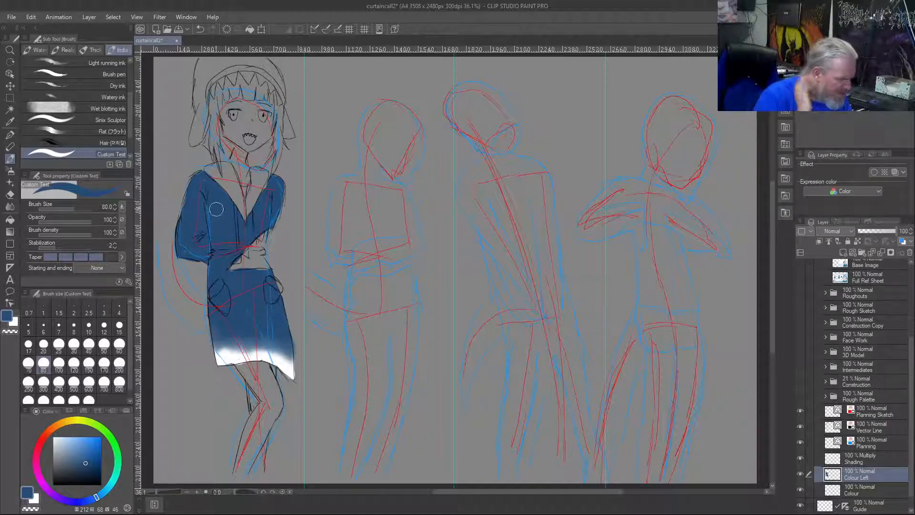
Paint both pocket openings and the sleeve cuffs by the hands white, undoing an oversized stroke and reducing the brush size to 40
left_click(15, 320)
mouse_move(213, 291)
left_mouse_down()
mouse_move(218, 282)
mouse_move(213, 299)
left_mouse_up()
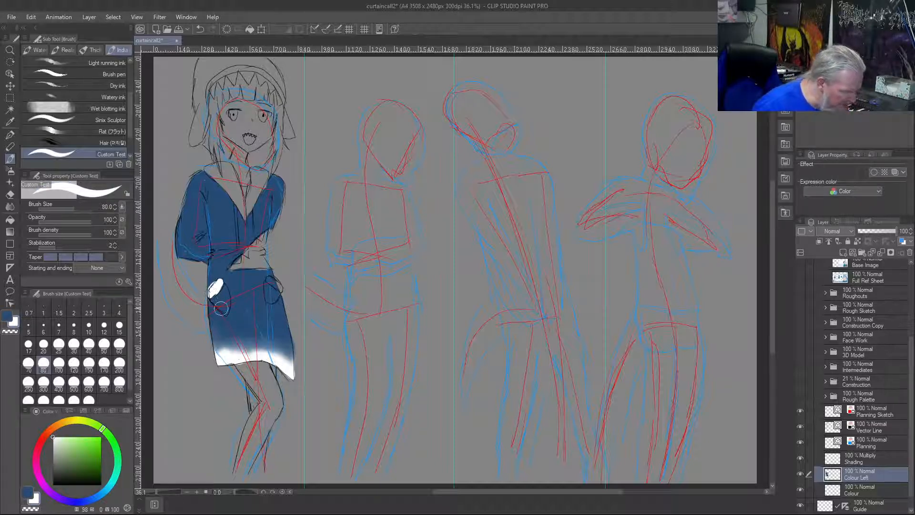
key("ctrl+z")
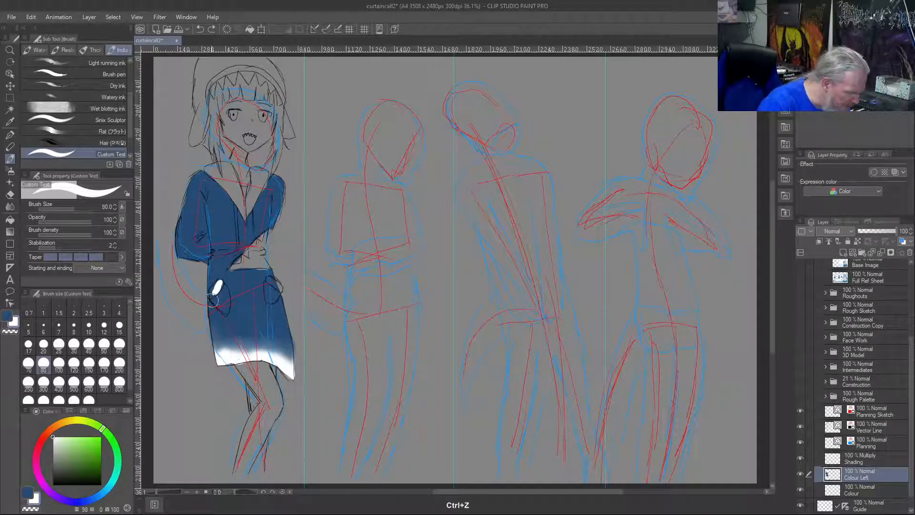
key("bracketleft")
key("bracketleft")
key("bracketleft")
key("bracketleft")
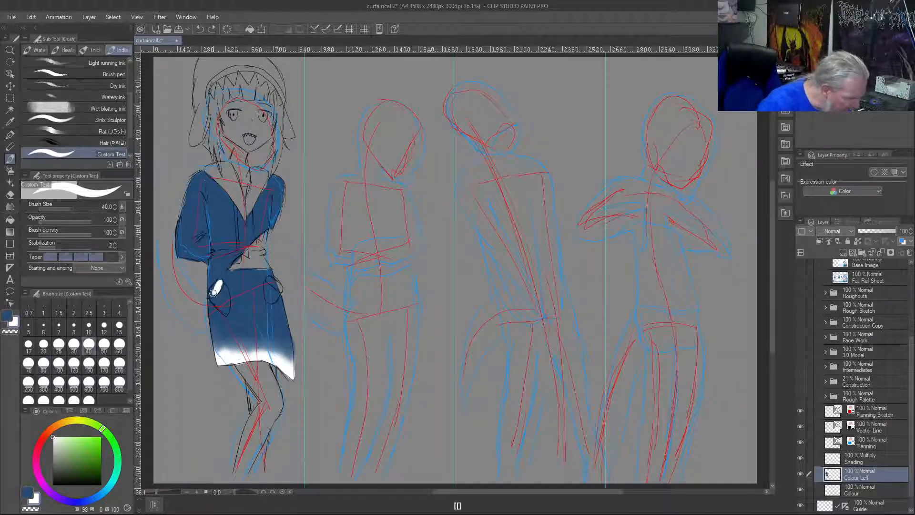
left_click_drag(220, 282, 210, 293)
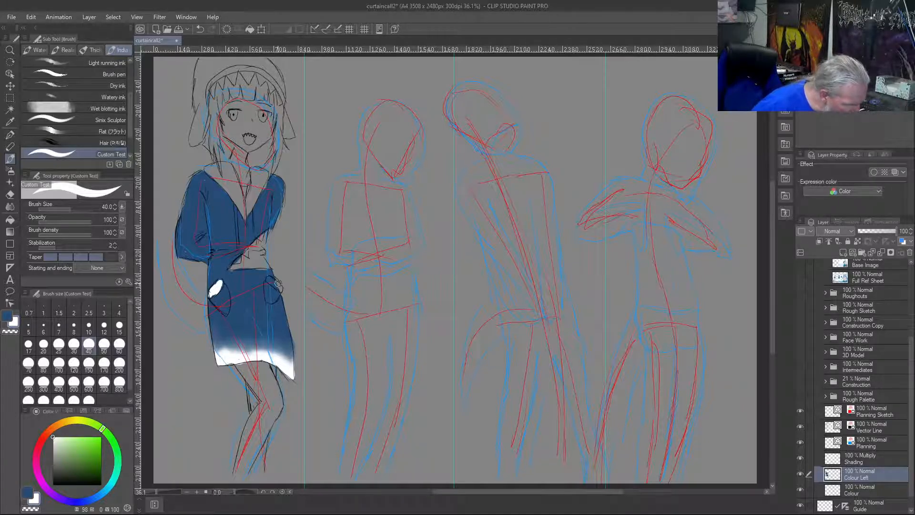
left_click_drag(280, 286, 270, 279)
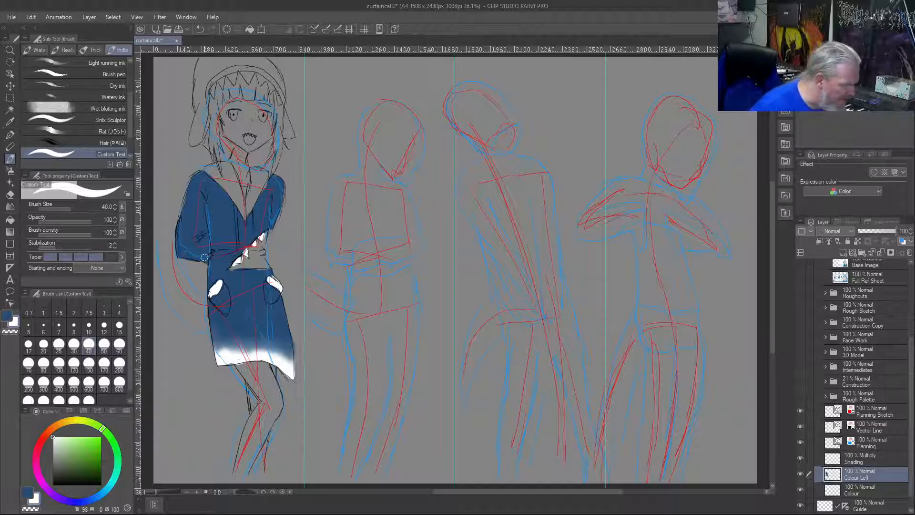
Fill both sides of the coat's V-shaped collar with white, from the shoulders down to the point on the chest
mouse_move(215, 178)
left_mouse_down()
mouse_move(242, 213)
mouse_move(234, 180)
mouse_move(209, 166)
mouse_move(225, 164)
mouse_move(216, 169)
left_mouse_up()
key("c")
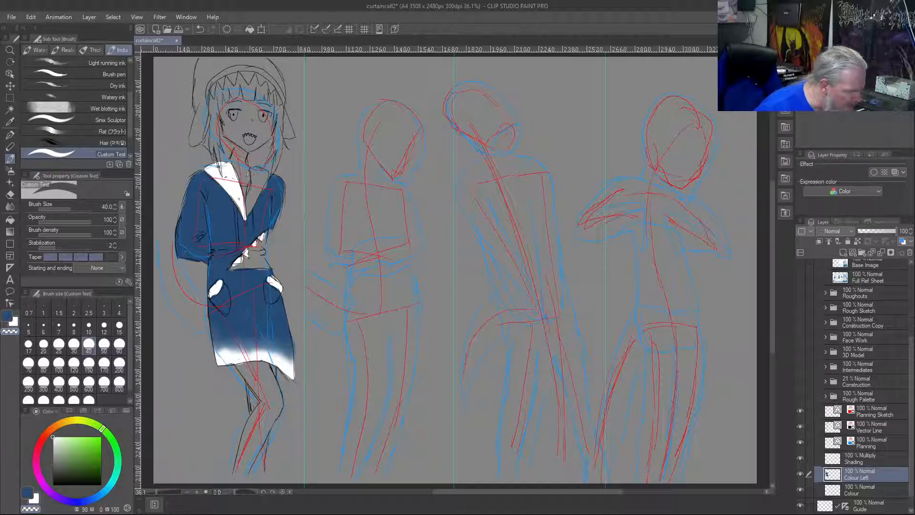
key("c")
mouse_move(253, 189)
left_mouse_down()
mouse_move(250, 209)
mouse_move(265, 174)
left_mouse_up()
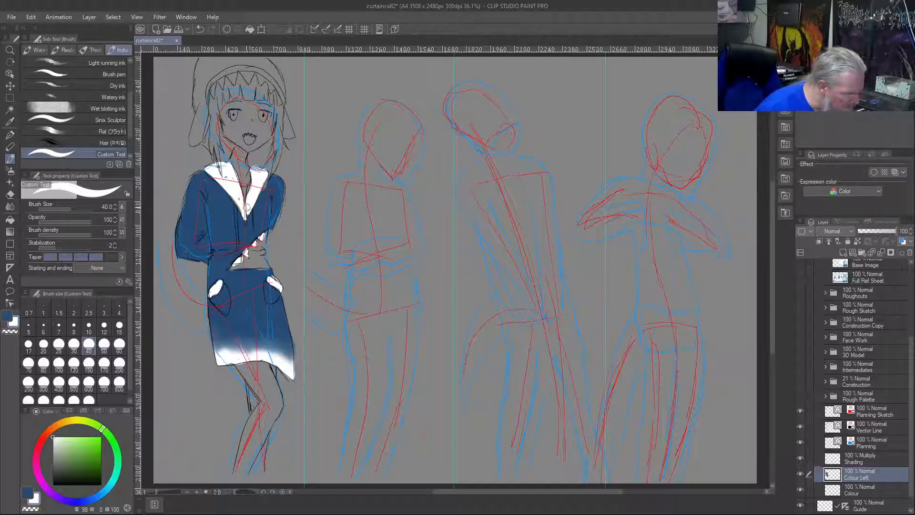
Paint the first figure's side hair locks, fringe and hood teeth white with the Custom Test brush at size 40
right_click(266, 198)
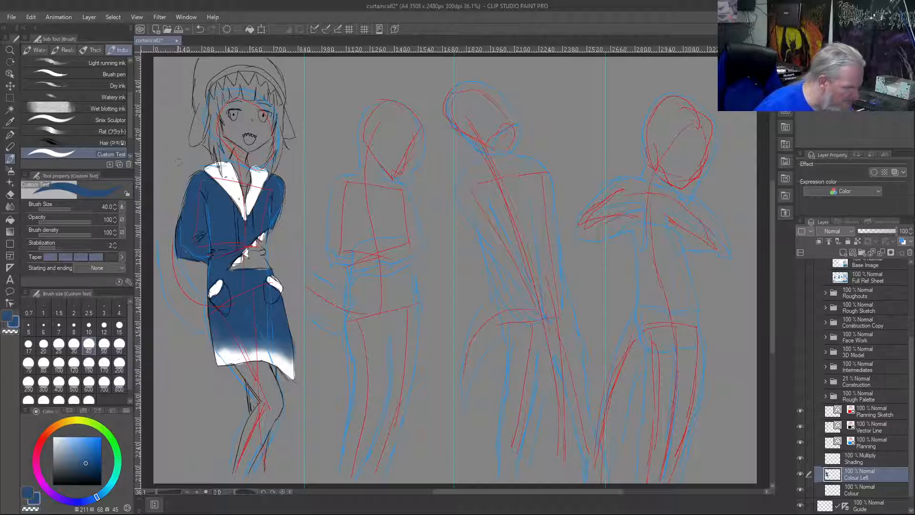
right_click(230, 181)
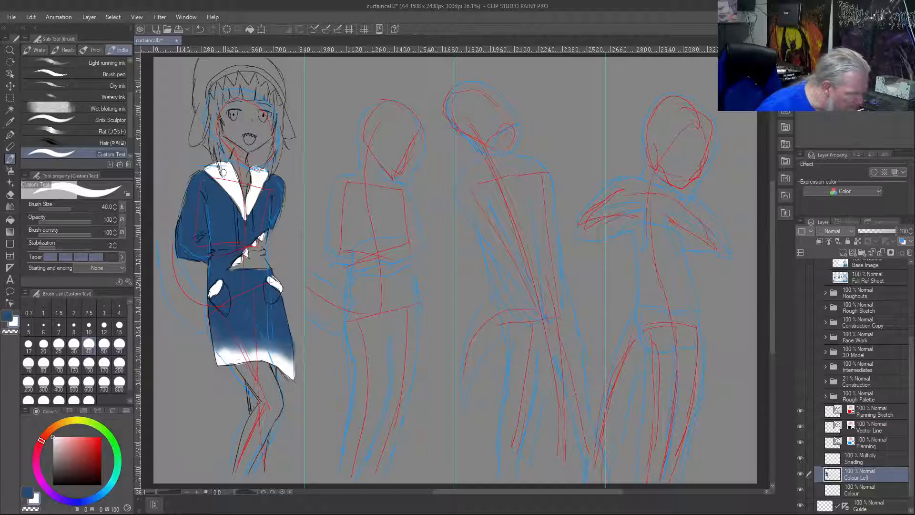
left_click_drag(214, 128, 219, 157)
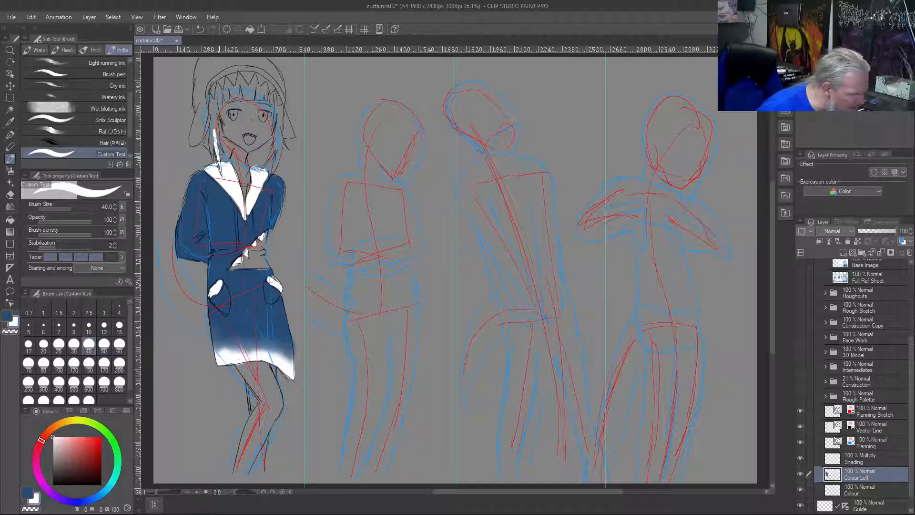
mouse_move(215, 112)
left_mouse_down()
mouse_move(213, 158)
mouse_move(218, 115)
mouse_move(223, 124)
mouse_move(215, 104)
mouse_move(221, 111)
left_mouse_up()
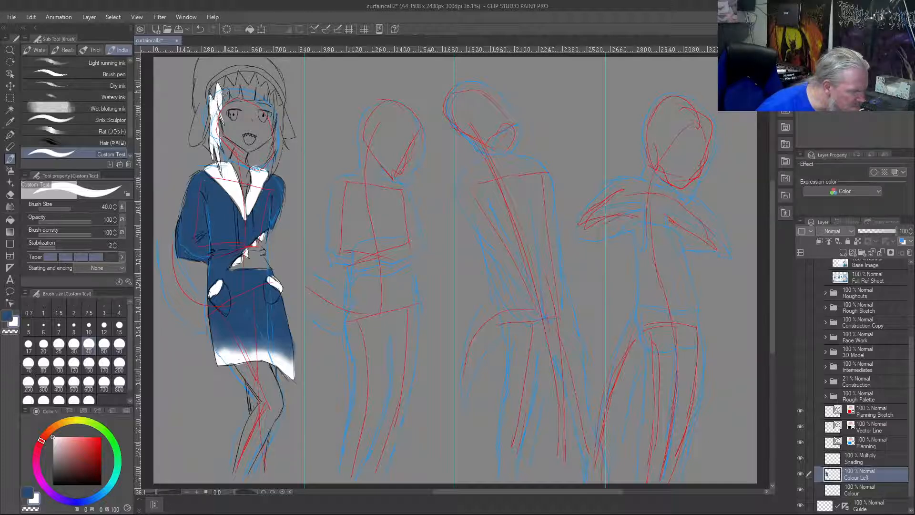
mouse_move(223, 92)
left_mouse_down()
mouse_move(226, 100)
mouse_move(237, 79)
mouse_move(241, 93)
mouse_move(260, 76)
mouse_move(263, 86)
left_mouse_up()
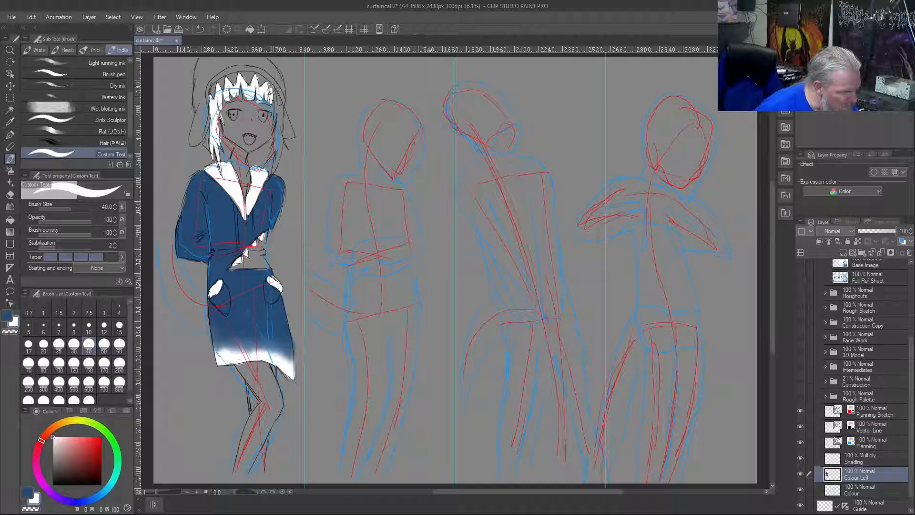
mouse_move(274, 91)
left_mouse_down()
mouse_move(288, 128)
mouse_move(272, 175)
mouse_move(279, 124)
mouse_move(287, 143)
mouse_move(277, 125)
mouse_move(268, 157)
mouse_move(279, 120)
left_mouse_up()
left_click_drag(254, 80, 262, 81)
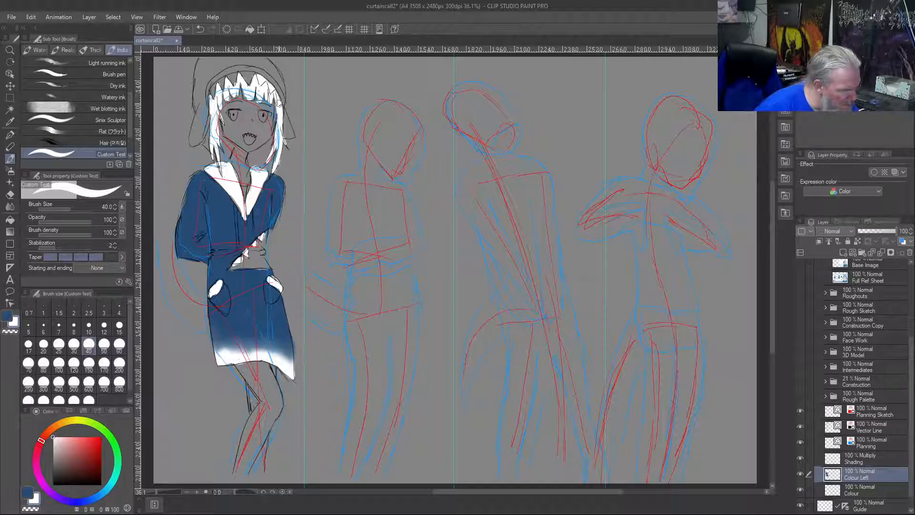
Paint the curved hood band above the teeth white and fill the remaining gaps in the hair around the face
mouse_move(276, 97)
left_mouse_down()
mouse_move(263, 74)
mouse_move(247, 71)
left_mouse_up()
mouse_move(210, 95)
left_mouse_down()
mouse_move(233, 66)
mouse_move(274, 89)
mouse_move(219, 74)
mouse_move(236, 77)
mouse_move(208, 100)
mouse_move(220, 85)
mouse_move(219, 99)
mouse_move(258, 95)
left_mouse_up()
left_click_drag(281, 126, 280, 117)
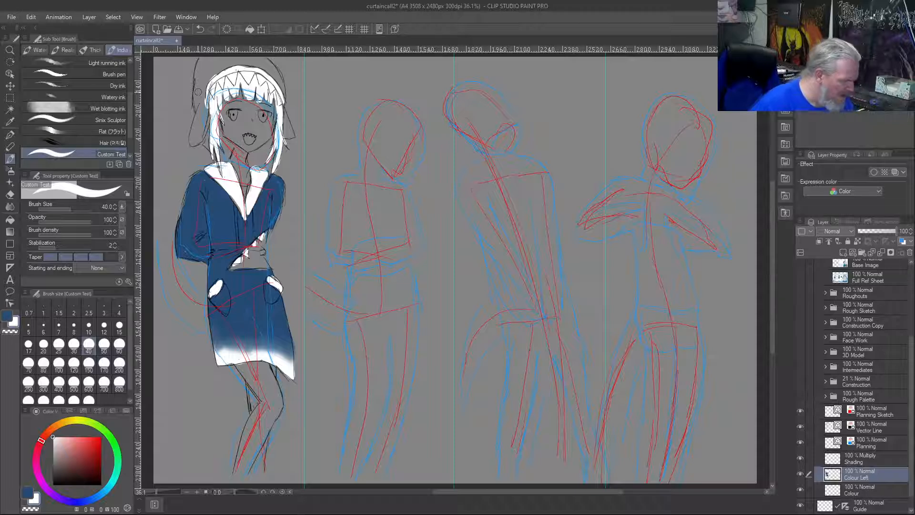
Paint the lower hood flap on the figure's left-hand side in the coat's blue, restoring the adjoining hair lock's edge with white
right_click(219, 211)
mouse_move(202, 110)
left_mouse_down()
mouse_move(205, 133)
mouse_move(208, 123)
left_mouse_up()
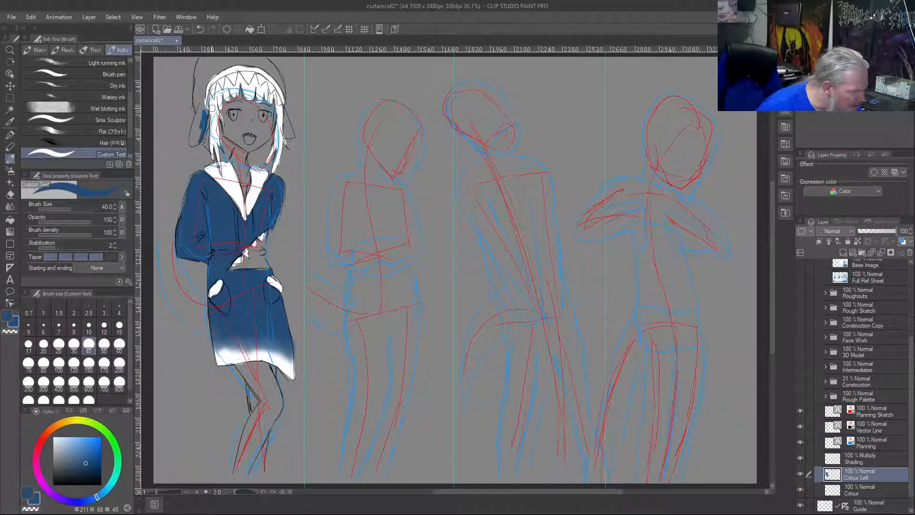
right_click(213, 103)
left_click_drag(209, 118, 202, 139)
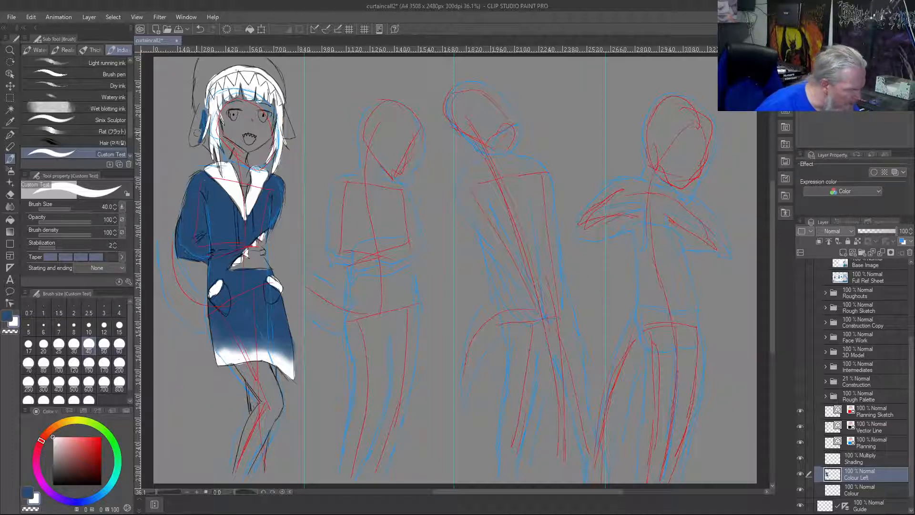
right_click(209, 188)
left_click_drag(198, 114, 191, 138)
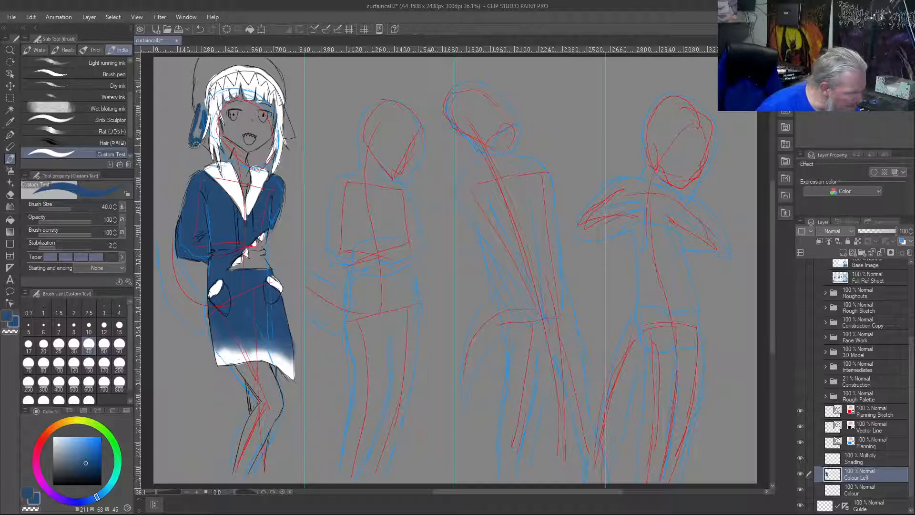
Fill the rest of the hood with the coat's blue, around the white band, across the crown and down the other flap
mouse_move(203, 109)
left_mouse_down()
mouse_move(200, 84)
mouse_move(205, 102)
mouse_move(201, 59)
mouse_move(205, 85)
mouse_move(218, 69)
mouse_move(205, 84)
mouse_move(220, 71)
mouse_move(266, 65)
mouse_move(283, 94)
left_mouse_up()
left_click_drag(262, 57, 270, 65)
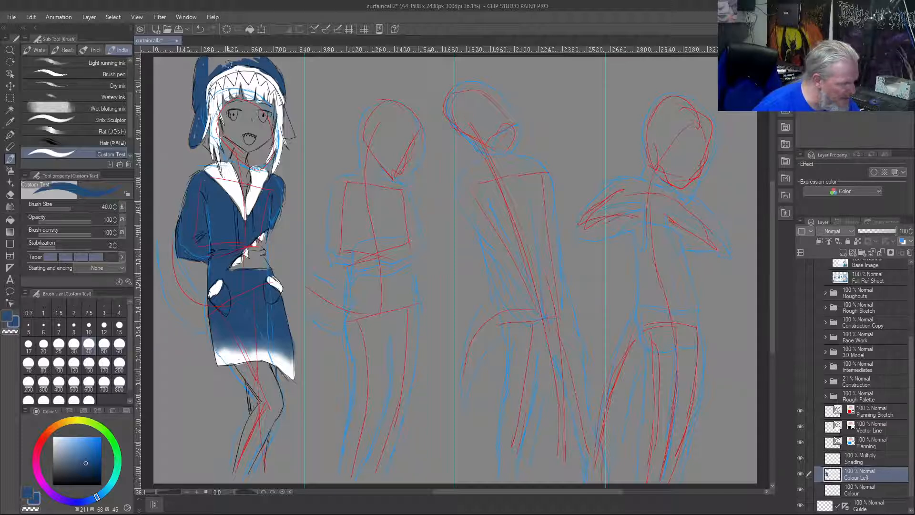
left_click_drag(234, 61, 208, 66)
left_click_drag(232, 59, 257, 61)
left_click_drag(237, 57, 216, 63)
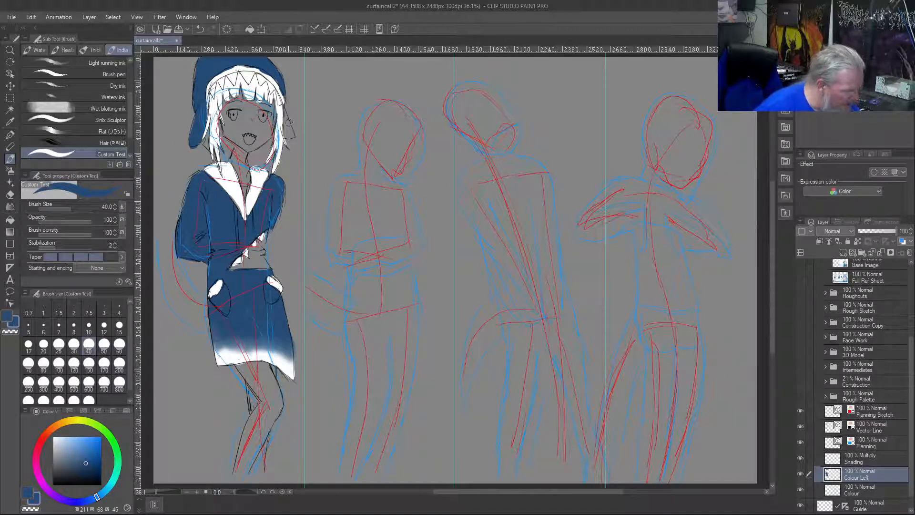
left_click_drag(293, 136, 284, 113)
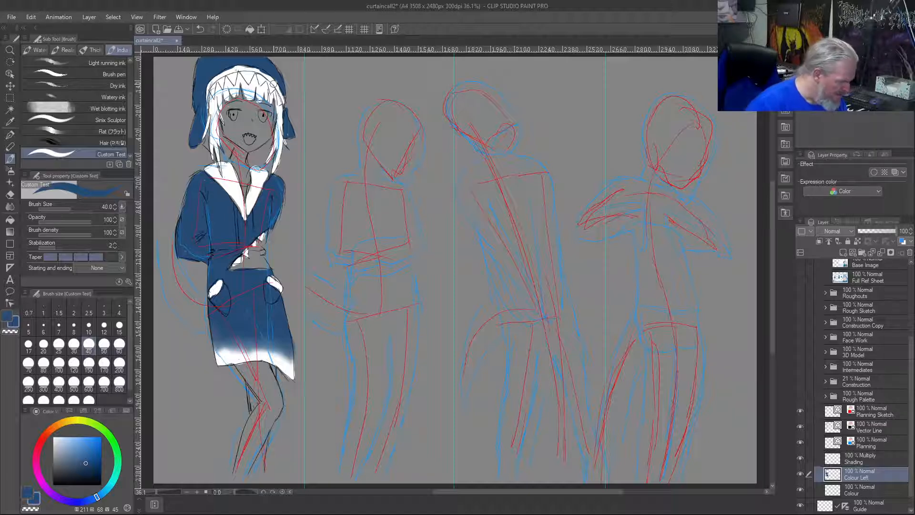
Mix a bright red (hue 7, saturation 87, value 76) and start painting the coat's toothed mouth opening, undoing the last stroke
left_click(42, 435)
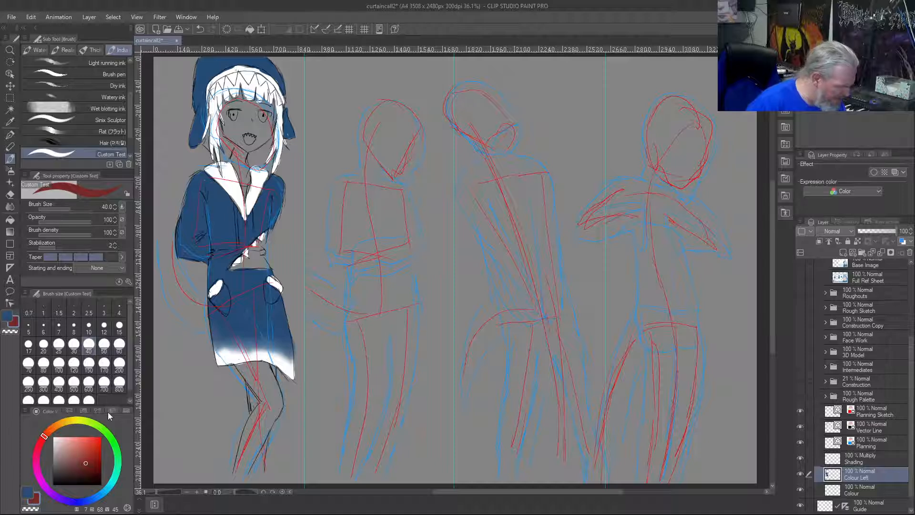
left_click_drag(264, 263, 261, 257)
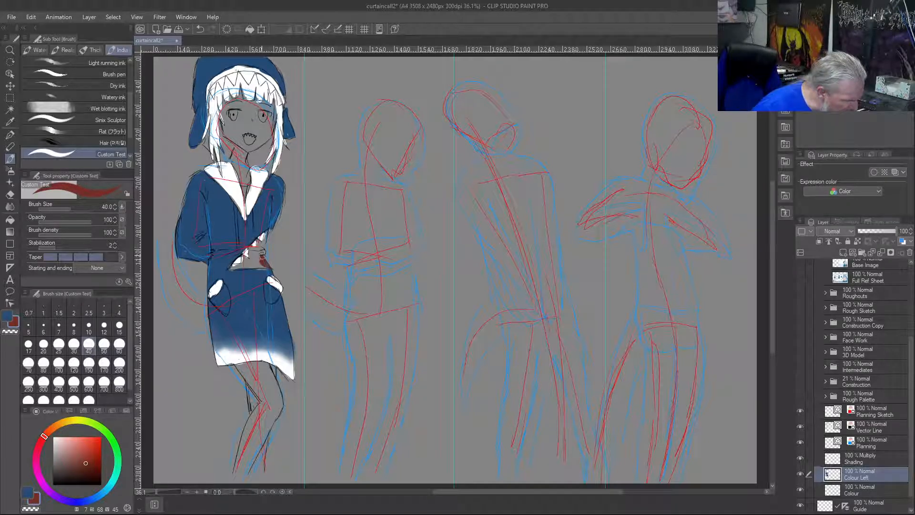
left_click(94, 447)
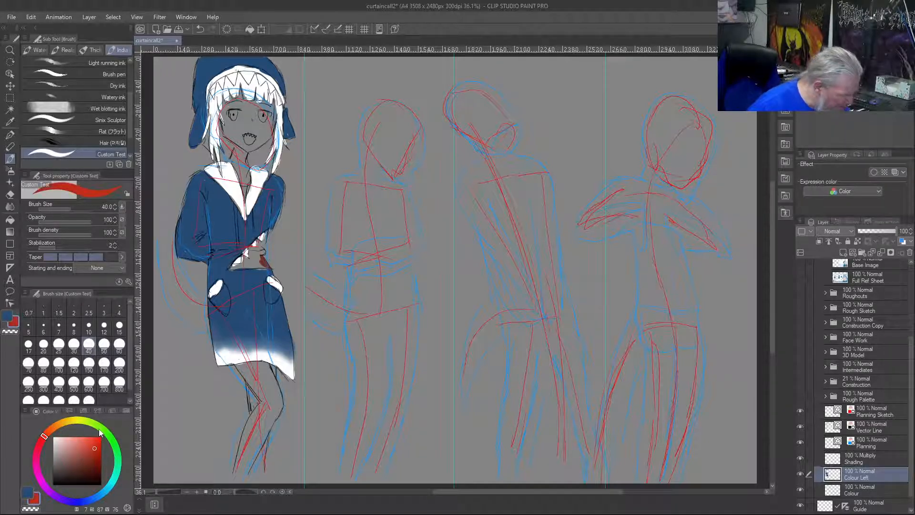
left_click_drag(262, 260, 248, 261)
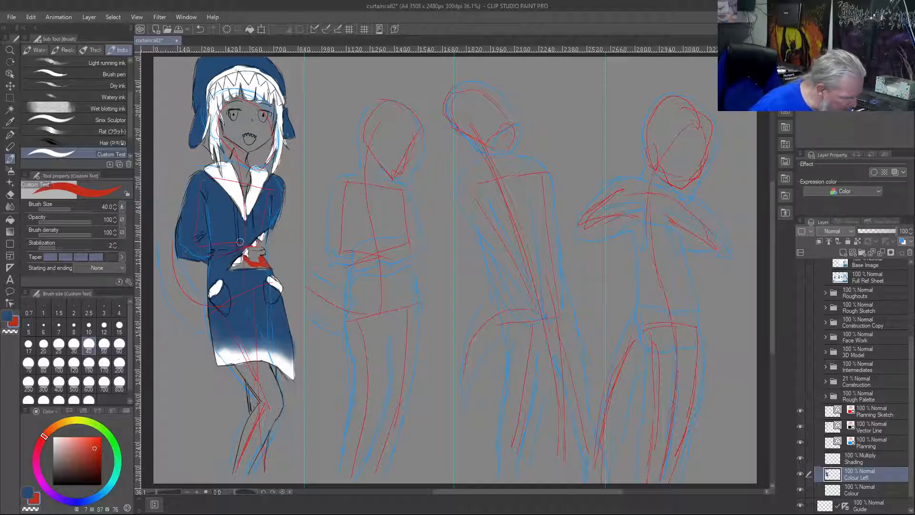
key("ctrl+z")
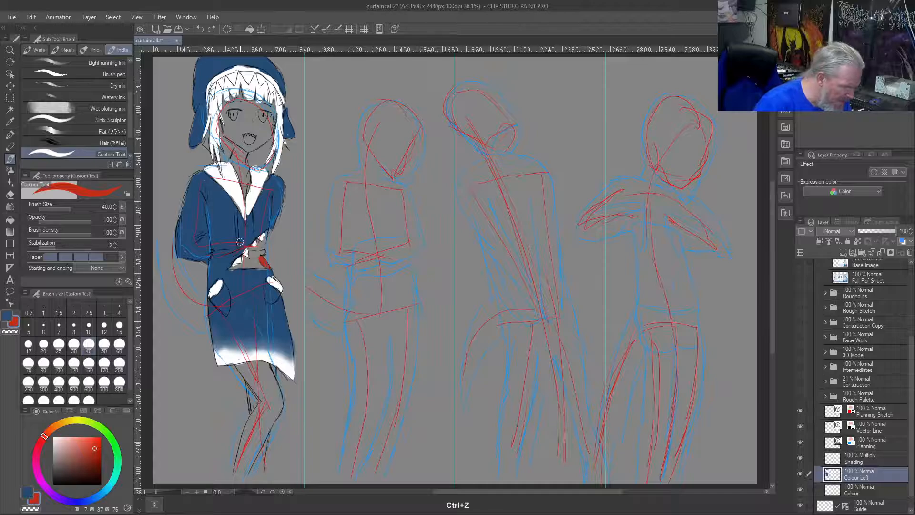
Paint the right-hand part of the coat's mouth opening red up to the teeth, undoing stray strokes and reducing the brush size to 12
scroll(191, 219, "down", 1)
scroll(250, 260, "up", 5)
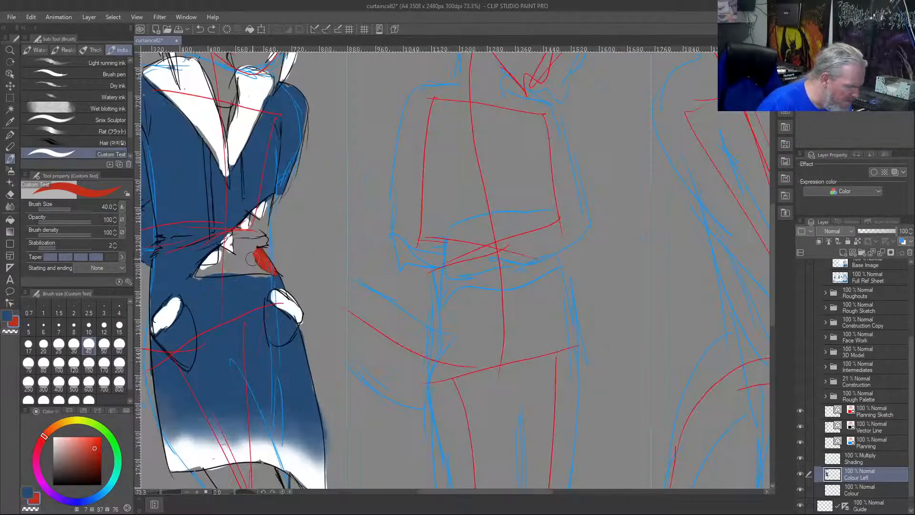
scroll(265, 291, "up", 4)
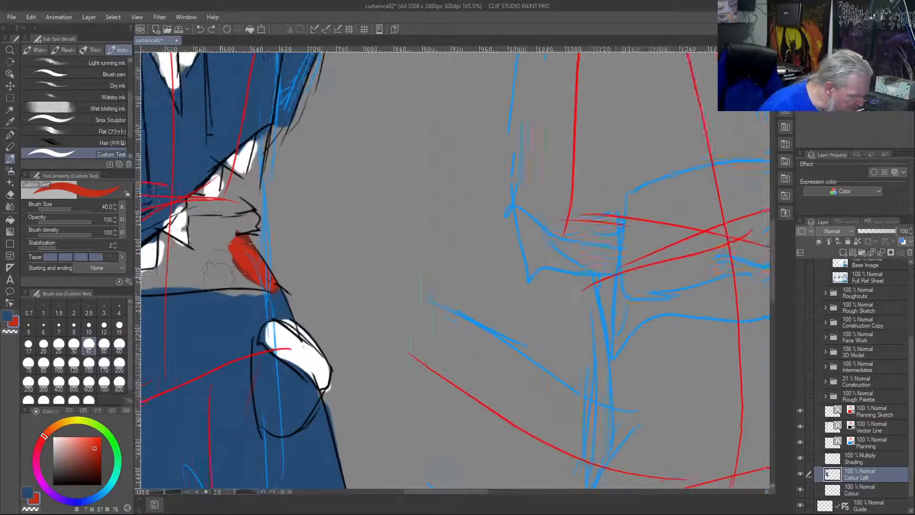
mouse_move(266, 291)
left_mouse_down()
mouse_move(287, 295)
mouse_move(254, 284)
mouse_move(269, 295)
mouse_move(241, 291)
mouse_move(255, 291)
mouse_move(234, 257)
mouse_move(227, 264)
mouse_move(236, 276)
mouse_move(253, 251)
mouse_move(245, 215)
mouse_move(296, 264)
mouse_move(259, 211)
mouse_move(260, 189)
mouse_move(258, 203)
mouse_move(268, 204)
mouse_move(257, 193)
mouse_move(267, 182)
mouse_move(251, 150)
mouse_move(256, 158)
mouse_move(268, 136)
mouse_move(291, 63)
mouse_move(283, 84)
mouse_move(282, 61)
mouse_move(260, 162)
mouse_move(227, 112)
mouse_move(246, 131)
mouse_move(229, 157)
left_mouse_up()
key("ctrl+z")
key("ctrl+z")
key("bracketleft")
key("bracketleft")
key("bracketleft")
key("bracketleft")
key("bracketleft")
key("bracketleft")
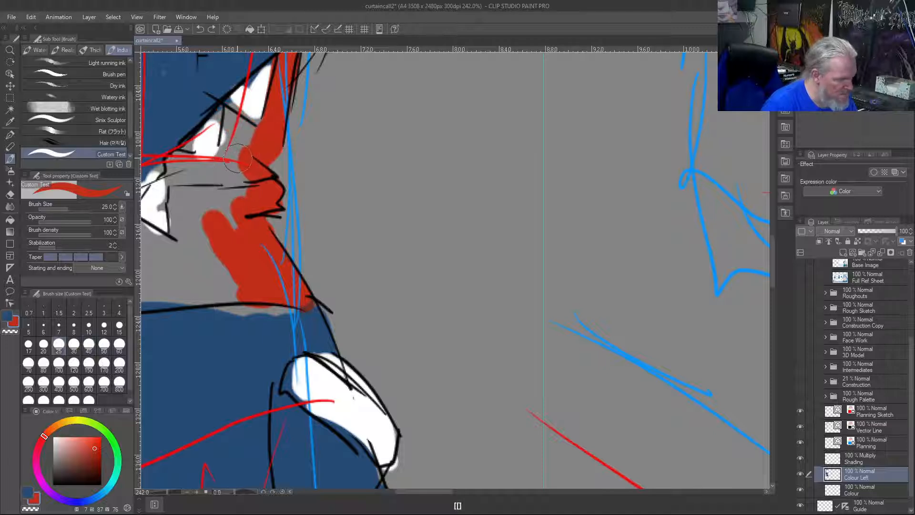
mouse_move(239, 124)
left_mouse_down()
mouse_move(223, 109)
mouse_move(239, 118)
mouse_move(225, 109)
mouse_move(222, 145)
mouse_move(233, 120)
mouse_move(244, 142)
mouse_move(234, 166)
mouse_move(232, 135)
mouse_move(239, 174)
mouse_move(224, 173)
mouse_move(214, 155)
mouse_move(221, 143)
mouse_move(228, 199)
mouse_move(244, 183)
mouse_move(226, 168)
mouse_move(237, 230)
mouse_move(224, 180)
mouse_move(227, 223)
mouse_move(206, 166)
mouse_move(211, 191)
mouse_move(171, 153)
mouse_move(208, 160)
mouse_move(174, 156)
mouse_move(201, 195)
mouse_move(175, 190)
mouse_move(169, 159)
mouse_move(165, 168)
mouse_move(172, 240)
mouse_move(174, 209)
mouse_move(184, 217)
mouse_move(171, 157)
mouse_move(196, 189)
mouse_move(199, 171)
mouse_move(188, 182)
mouse_move(180, 253)
mouse_move(221, 279)
mouse_move(201, 224)
mouse_move(226, 277)
mouse_move(191, 300)
mouse_move(207, 276)
mouse_move(219, 282)
mouse_move(178, 252)
mouse_move(197, 259)
left_mouse_up()
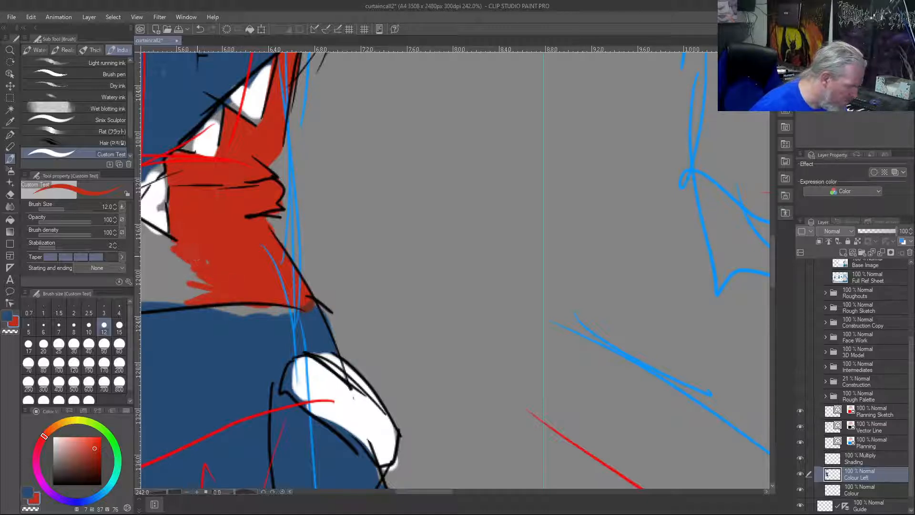
Fill the remaining grey part of the mouth opening with red, beneath the lower teeth and into the far left corner
scroll(170, 286, "down", 2)
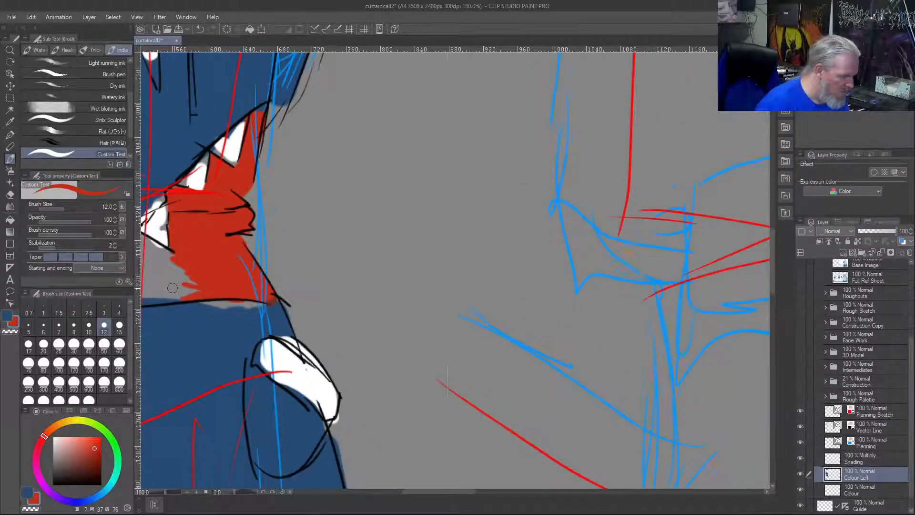
left_click_drag(209, 260, 385, 285)
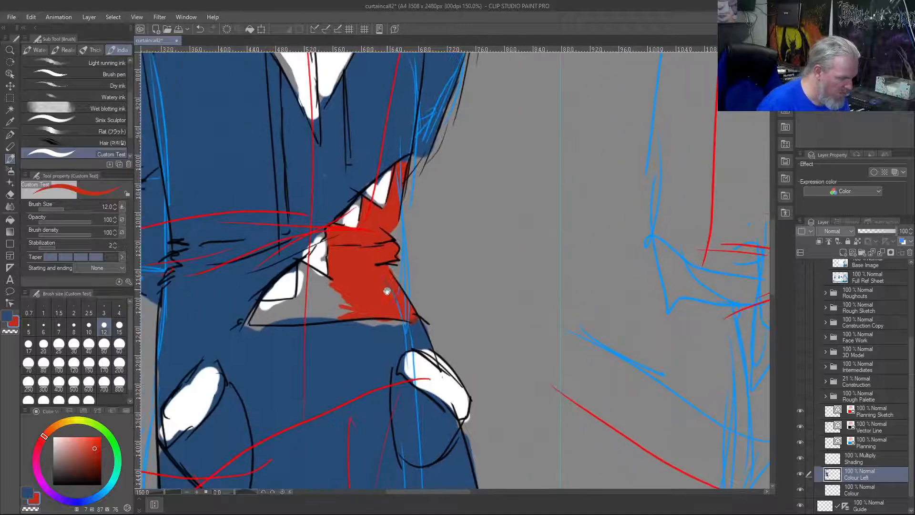
mouse_move(306, 269)
left_mouse_down()
mouse_move(321, 271)
mouse_move(300, 286)
mouse_move(300, 298)
mouse_move(299, 283)
mouse_move(300, 302)
mouse_move(252, 322)
mouse_move(269, 302)
mouse_move(279, 304)
mouse_move(270, 308)
mouse_move(280, 320)
mouse_move(340, 318)
left_mouse_up()
mouse_move(271, 315)
left_mouse_down()
mouse_move(344, 303)
mouse_move(307, 275)
mouse_move(315, 281)
left_mouse_up()
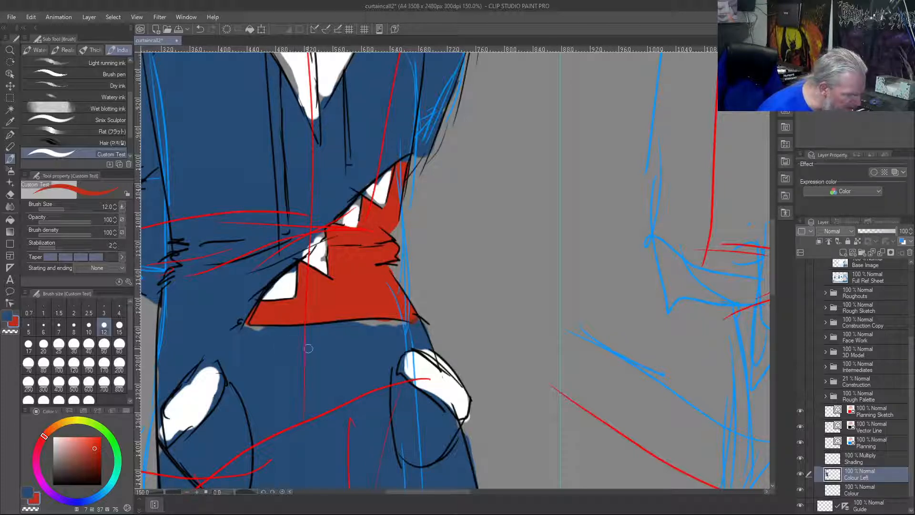
Cover the grey gap below the mouth opening's left corner and tidy the edge above the middle tooth with the coat's blue
right_click(287, 365)
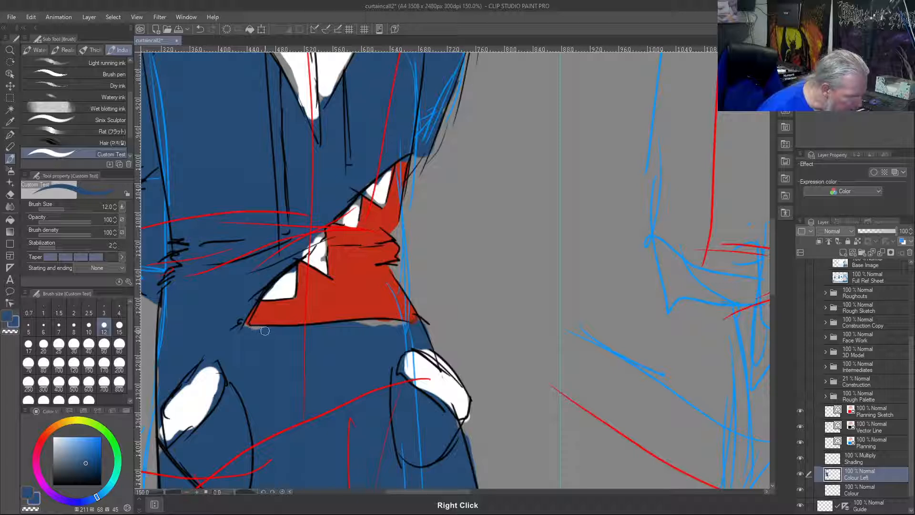
mouse_move(265, 329)
left_mouse_down()
mouse_move(238, 325)
mouse_move(251, 302)
left_mouse_up()
right_click(292, 278)
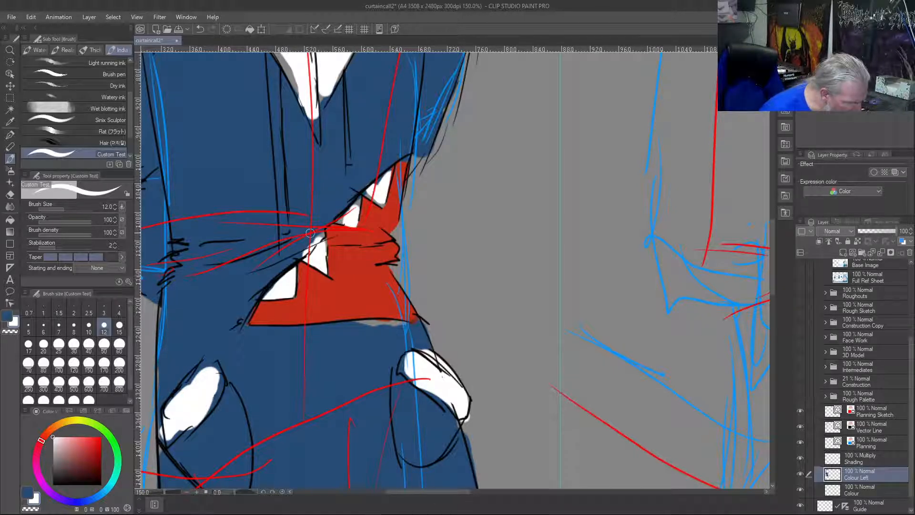
right_click(310, 238)
left_click_drag(317, 240, 302, 258)
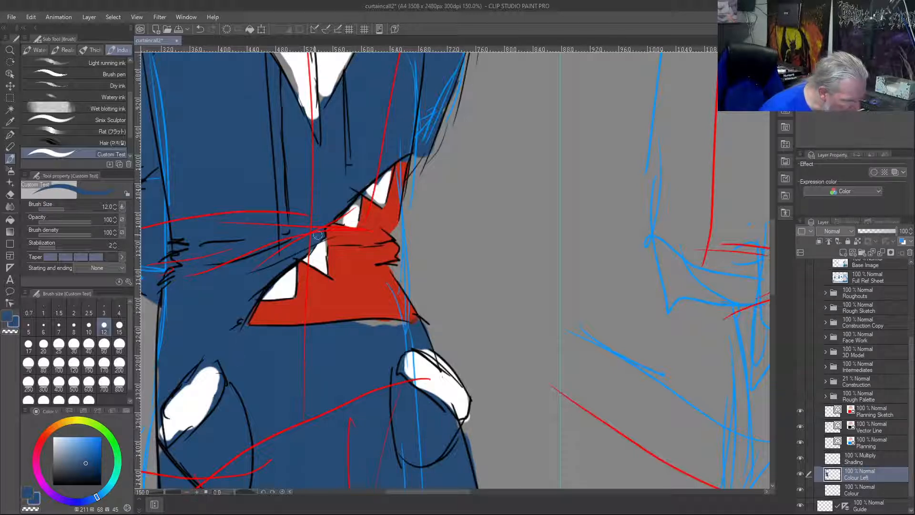
Fill the two upper teeth to their outlines with white and cover the gap under the mouth opening's right side with blue
right_click(340, 220)
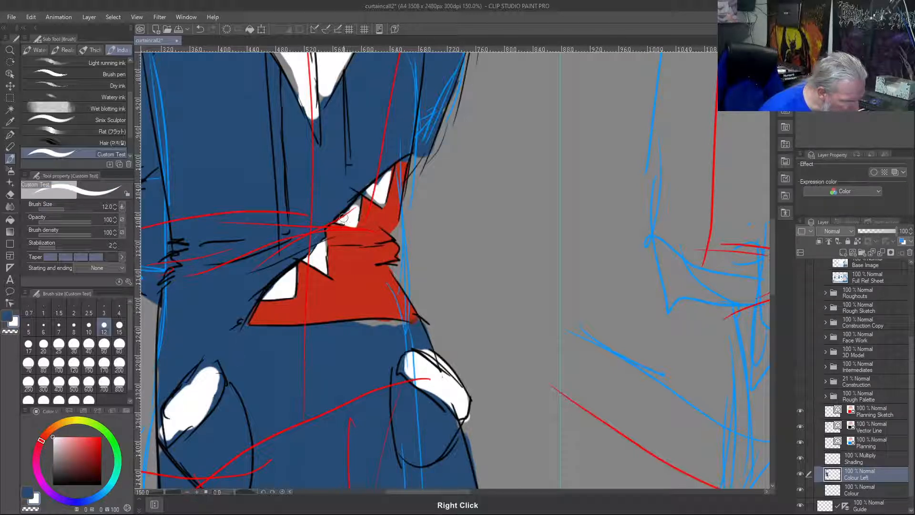
left_click_drag(359, 197, 355, 220)
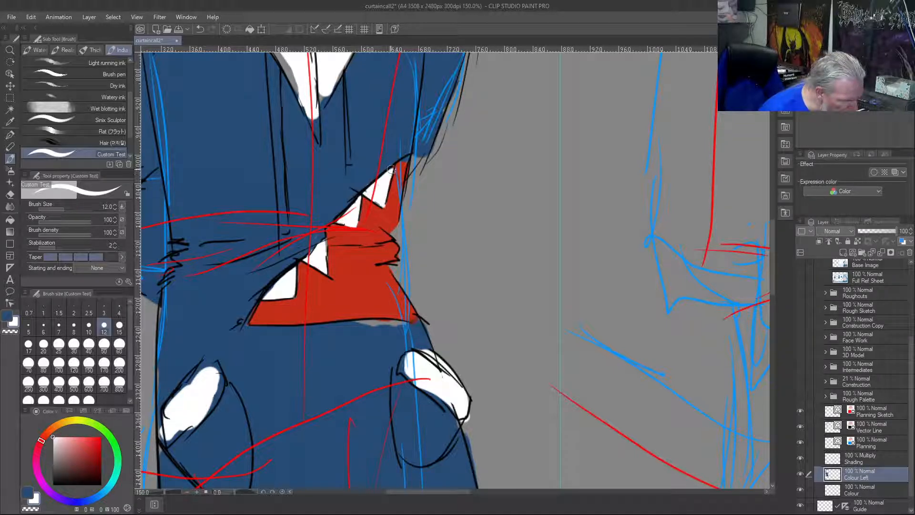
right_click(391, 206)
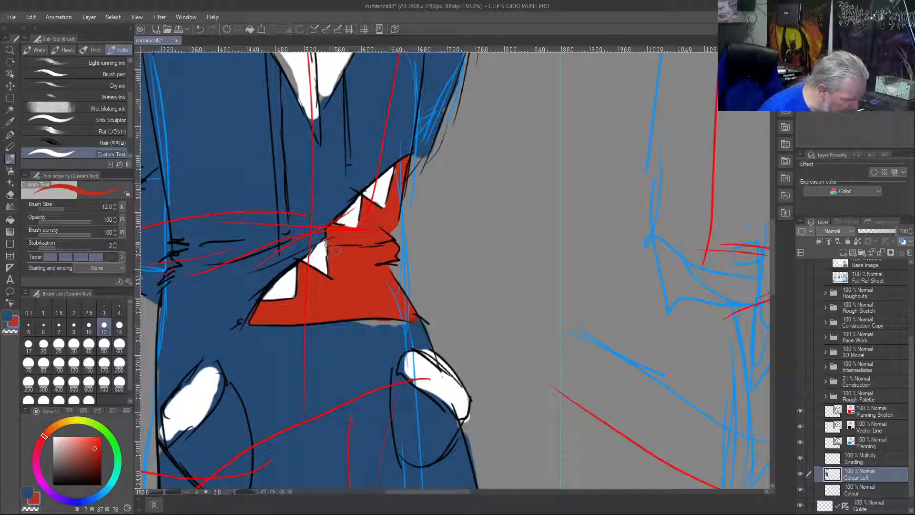
right_click(388, 340)
mouse_move(400, 329)
left_mouse_down()
mouse_move(352, 324)
mouse_move(378, 322)
left_mouse_up()
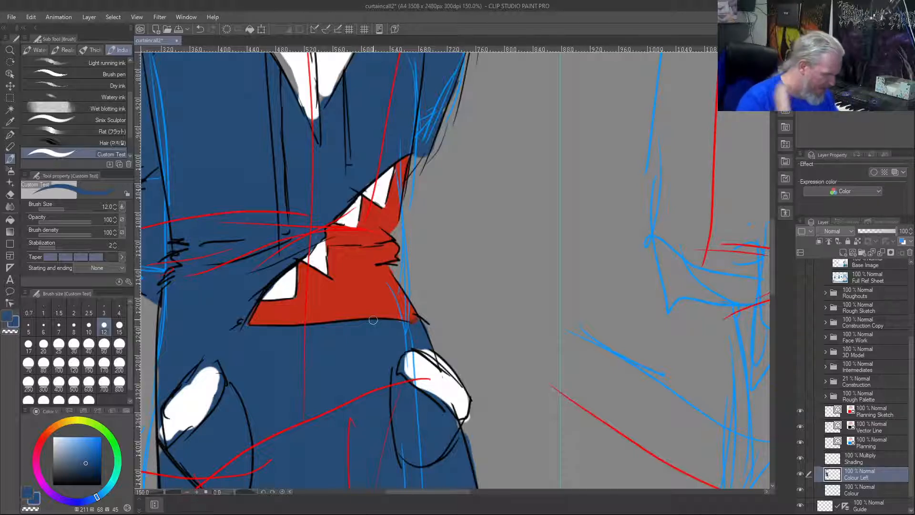
Fill both pocket openings and the collar's lower point out to their outlines with white
mouse_move(214, 367)
left_mouse_down()
mouse_move(221, 384)
mouse_move(202, 388)
mouse_move(212, 372)
mouse_move(220, 383)
mouse_move(220, 374)
mouse_move(215, 398)
mouse_move(221, 387)
mouse_move(205, 413)
mouse_move(216, 403)
mouse_move(168, 442)
mouse_move(181, 432)
mouse_move(165, 433)
mouse_move(167, 441)
mouse_move(167, 408)
mouse_move(208, 363)
mouse_move(193, 380)
left_mouse_up()
right_click(202, 386)
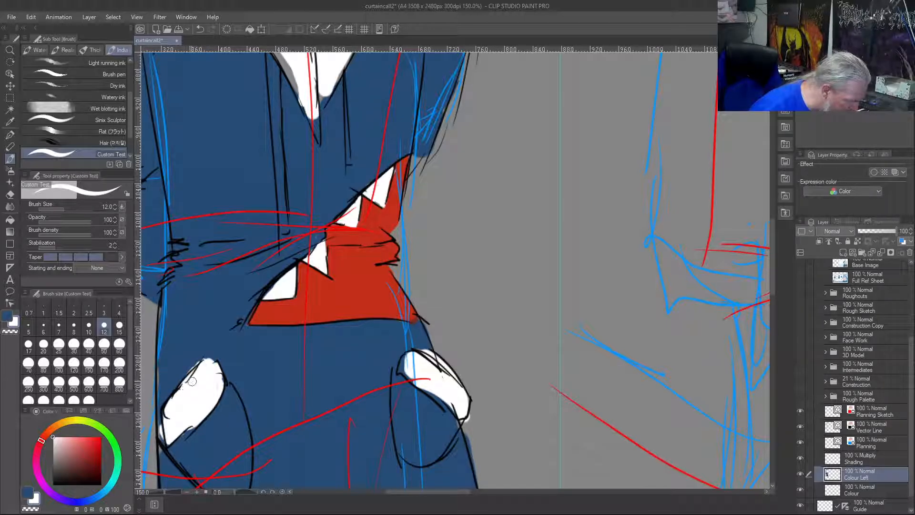
mouse_move(410, 358)
left_mouse_down()
mouse_move(399, 376)
mouse_move(406, 357)
mouse_move(405, 374)
mouse_move(403, 366)
mouse_move(449, 408)
mouse_move(455, 403)
mouse_move(432, 379)
left_mouse_up()
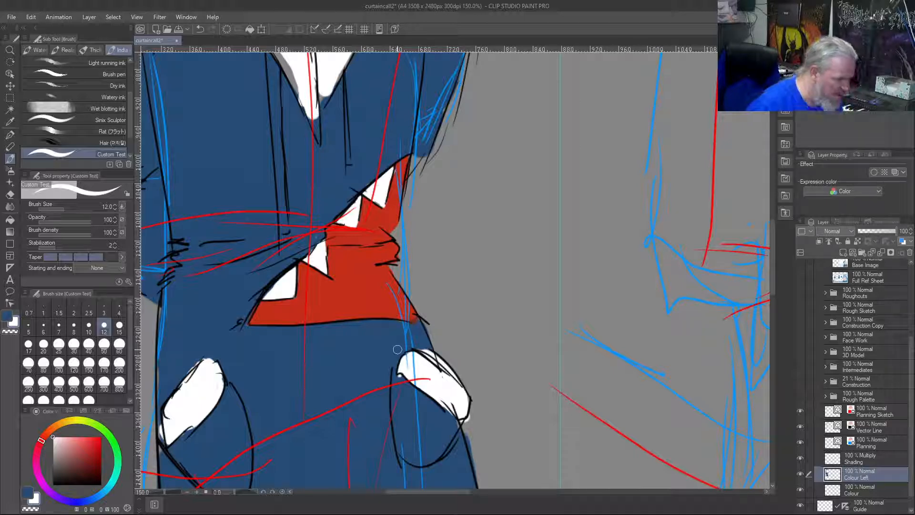
mouse_move(312, 114)
left_mouse_down()
mouse_move(321, 137)
mouse_move(281, 59)
mouse_move(311, 121)
mouse_move(311, 101)
mouse_move(327, 89)
mouse_move(323, 104)
mouse_move(342, 73)
left_mouse_up()
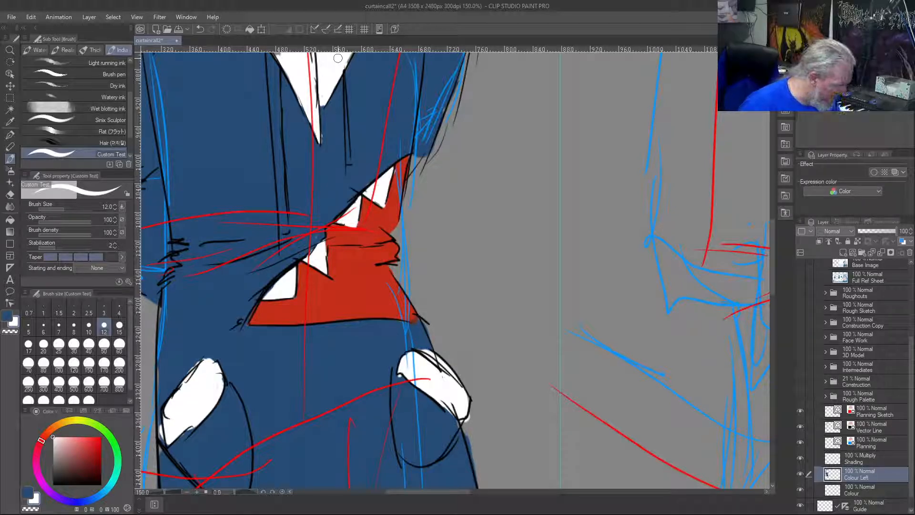
Fill both hood drawstrings hanging over the coat's chest with light grey
left_click(15, 325)
left_click(64, 442)
left_click_drag(55, 452, 54, 456)
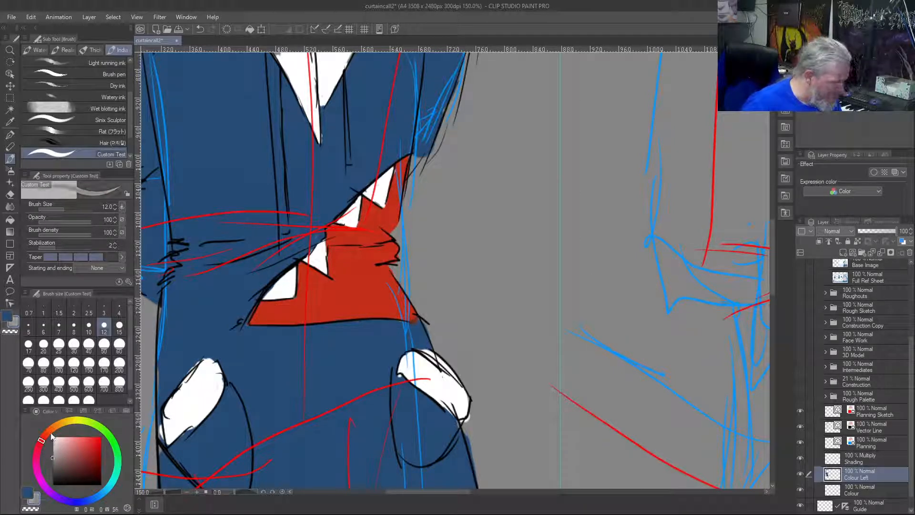
mouse_move(345, 92)
left_mouse_down()
mouse_move(349, 164)
mouse_move(346, 101)
mouse_move(347, 155)
left_mouse_up()
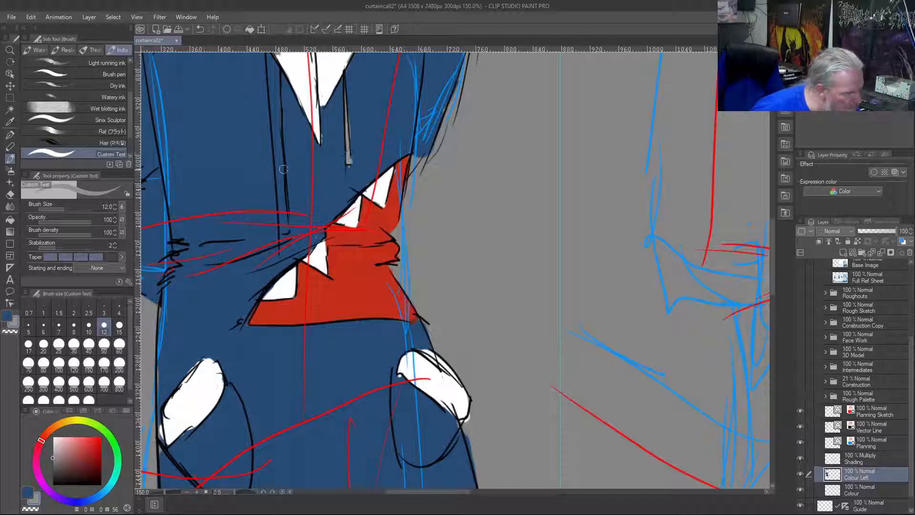
mouse_move(285, 226)
left_mouse_down()
mouse_move(277, 71)
mouse_move(274, 90)
mouse_move(271, 64)
mouse_move(271, 99)
mouse_move(265, 55)
left_mouse_up()
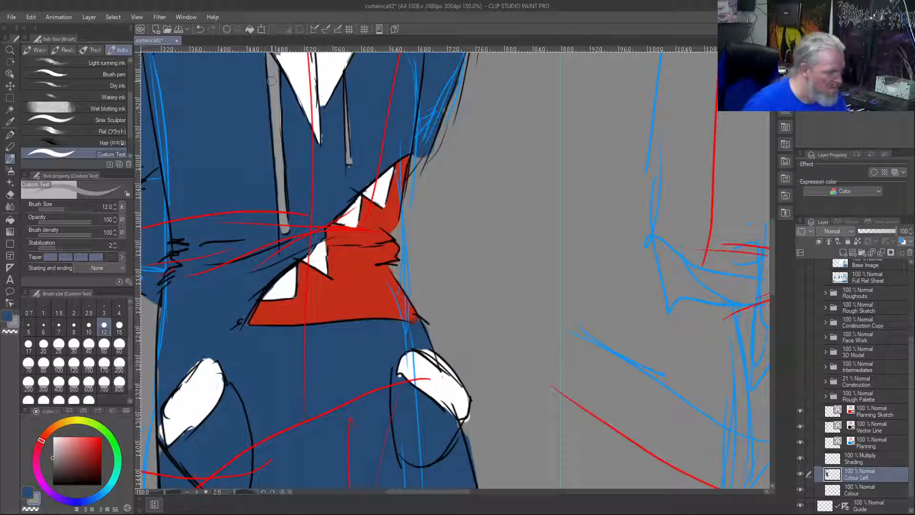
Choose a light orange skin tone for the first figure's legs and enlarge the brush to 40
scroll(271, 81, "down", 1)
key("ctrl+0")
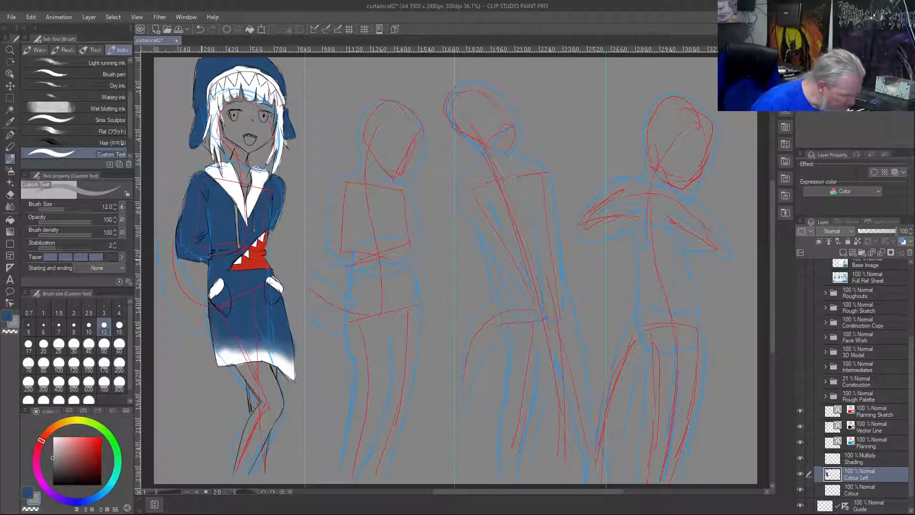
mouse_move(52, 429)
left_mouse_down()
mouse_move(62, 423)
mouse_move(55, 430)
left_mouse_up()
left_click(70, 446)
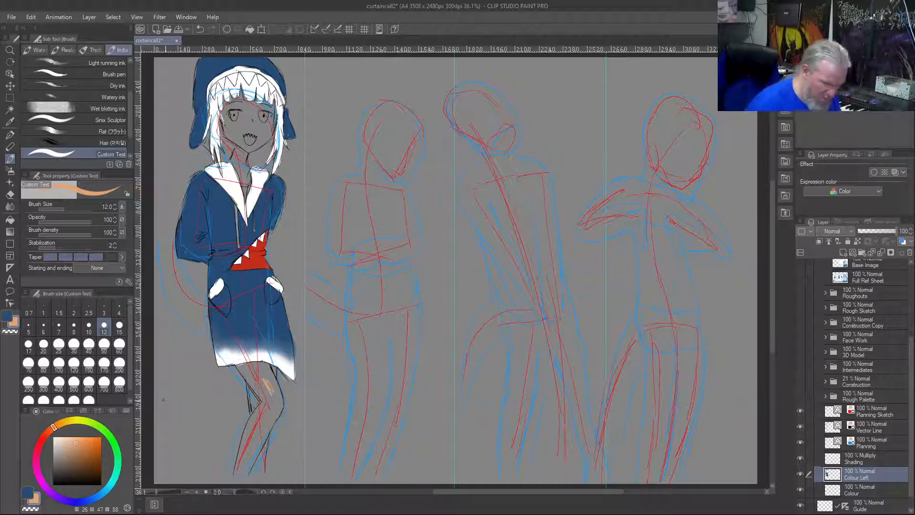
left_click(70, 442)
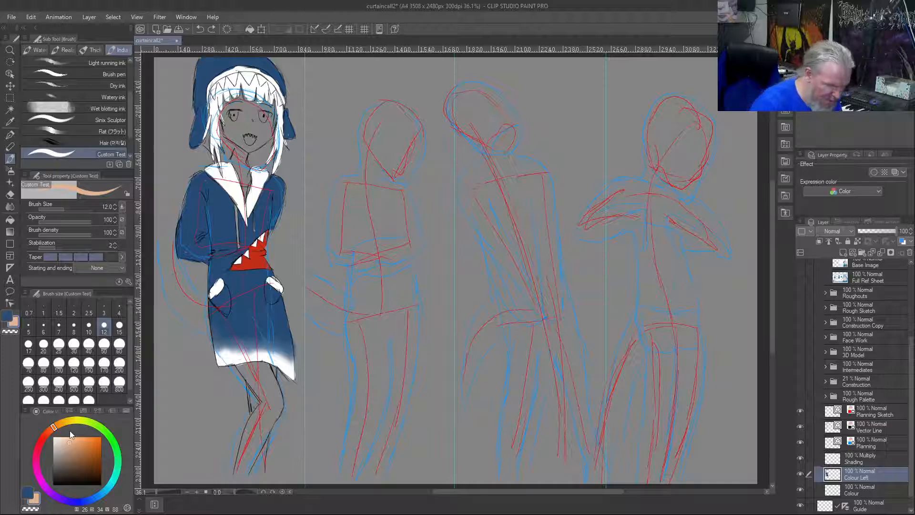
key("bracketright")
key("bracketright")
key("bracketright")
key("bracketright")
key("bracketright")
key("bracketright")
Test the skin tone on the thigh, undo the test strokes and adjust the colour to a paler peach
mouse_move(263, 380)
left_mouse_down()
mouse_move(268, 394)
mouse_move(258, 372)
left_mouse_up()
key("ctrl+z")
left_click(71, 438)
left_click_drag(261, 377, 268, 396)
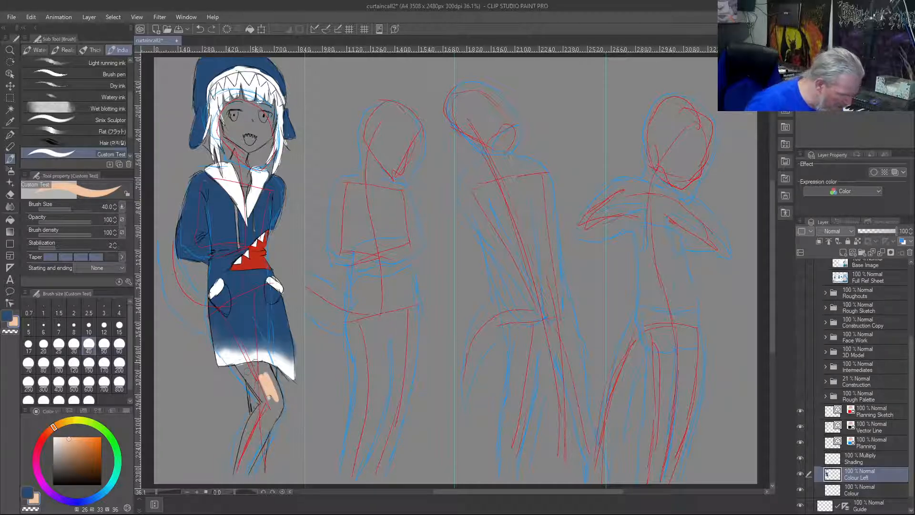
key("ctrl+z")
left_click(67, 439)
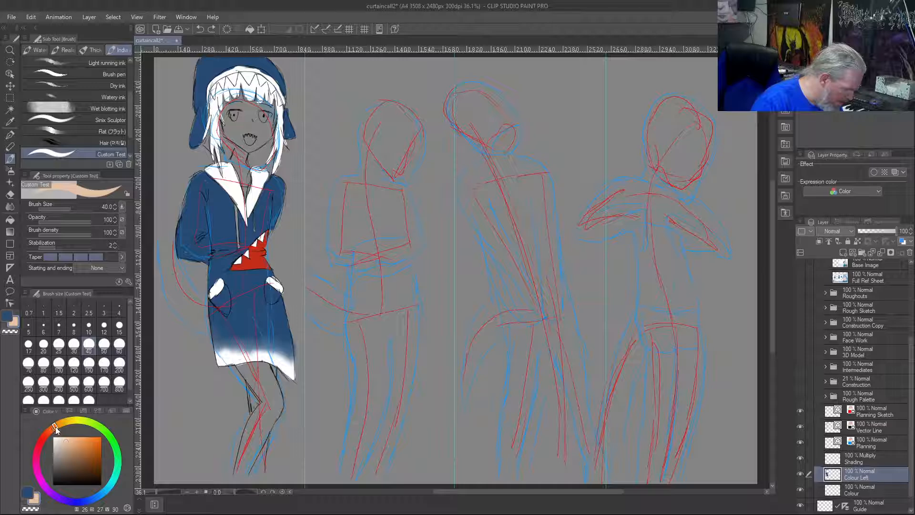
left_click(54, 429)
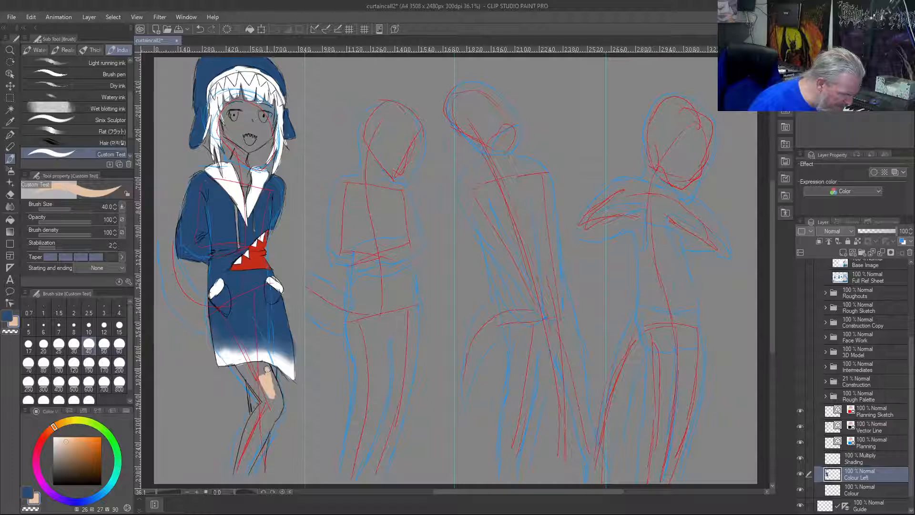
Fill both of the first figure's legs below the coat hem with the peach skin tone
left_click_drag(264, 365, 242, 366)
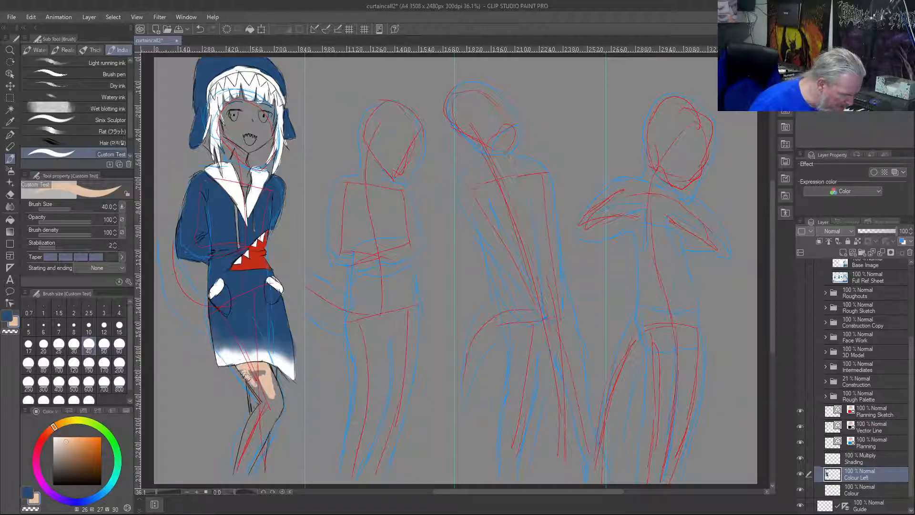
mouse_move(247, 376)
left_mouse_down()
mouse_move(256, 409)
mouse_move(251, 373)
mouse_move(271, 388)
mouse_move(272, 368)
mouse_move(281, 409)
mouse_move(274, 400)
mouse_move(274, 413)
mouse_move(262, 414)
mouse_move(275, 414)
mouse_move(257, 446)
mouse_move(267, 429)
mouse_move(266, 468)
mouse_move(265, 440)
mouse_move(256, 464)
mouse_move(257, 439)
mouse_move(258, 468)
mouse_move(246, 470)
mouse_move(263, 430)
mouse_move(260, 468)
mouse_move(265, 430)
mouse_move(246, 462)
mouse_move(266, 428)
mouse_move(253, 446)
mouse_move(254, 394)
mouse_move(242, 469)
mouse_move(262, 428)
left_mouse_up()
left_click_drag(254, 376, 246, 373)
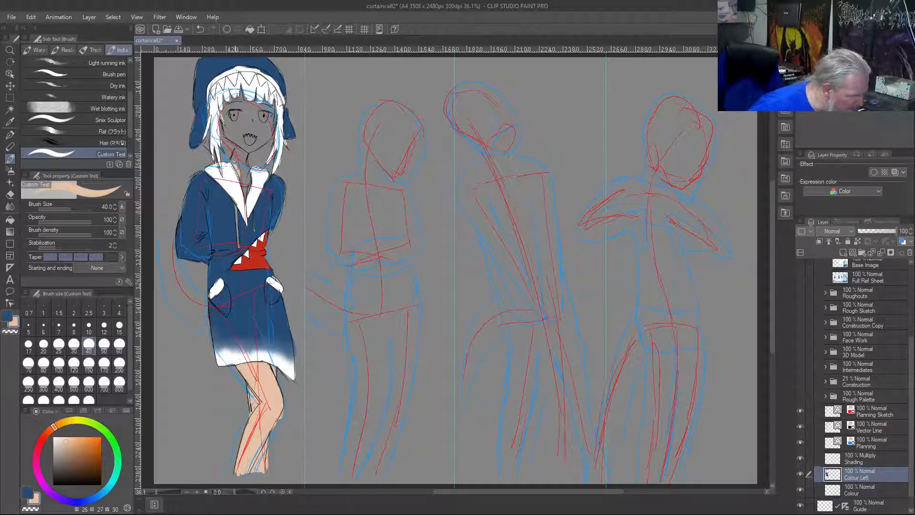
Fill the neck, upper chest and whole face up to the fringe with the peach skin tone
mouse_move(245, 181)
left_mouse_down()
mouse_move(235, 157)
mouse_move(241, 172)
mouse_move(242, 162)
left_mouse_up()
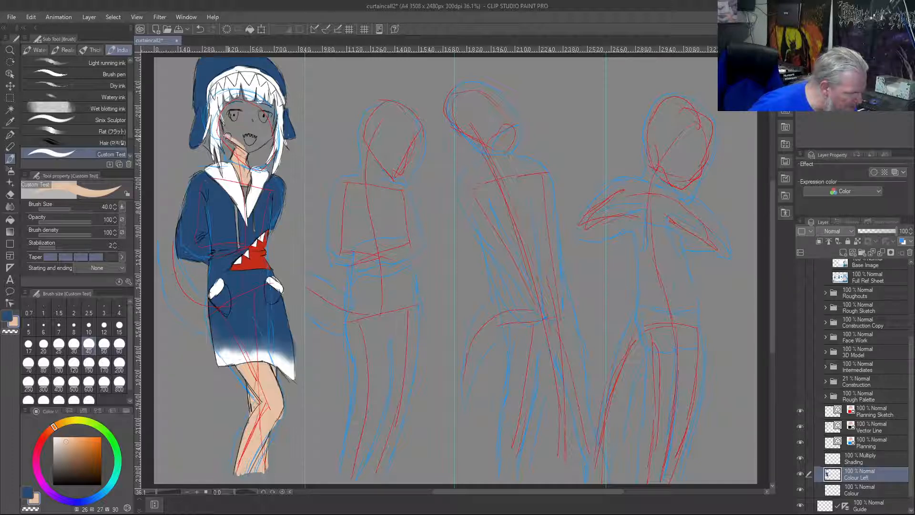
mouse_move(224, 116)
left_mouse_down()
mouse_move(235, 138)
mouse_move(255, 146)
mouse_move(275, 119)
left_mouse_up()
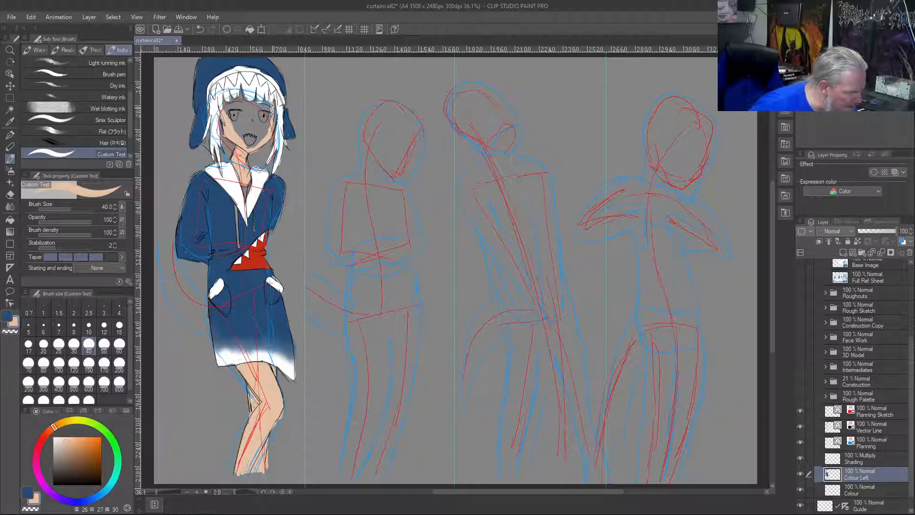
mouse_move(269, 125)
left_mouse_down()
mouse_move(270, 111)
mouse_move(251, 144)
mouse_move(229, 116)
left_mouse_up()
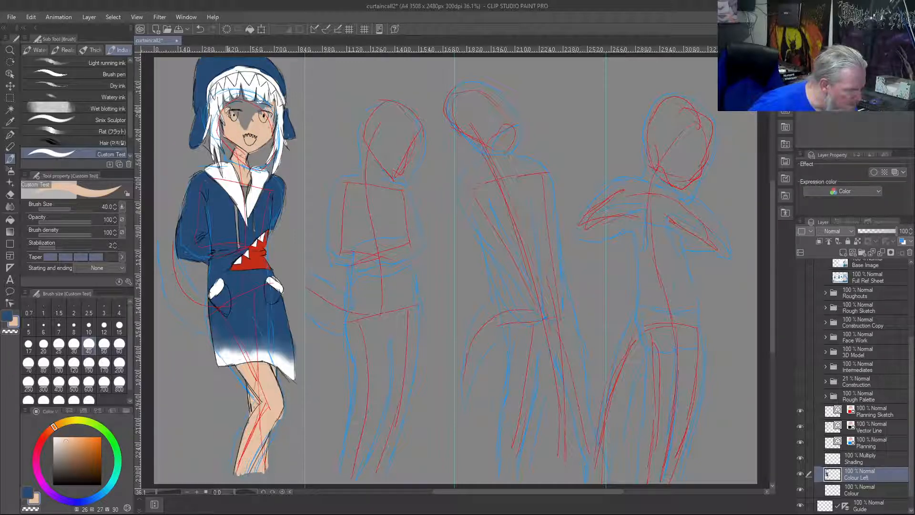
scroll(246, 120, "up", 4)
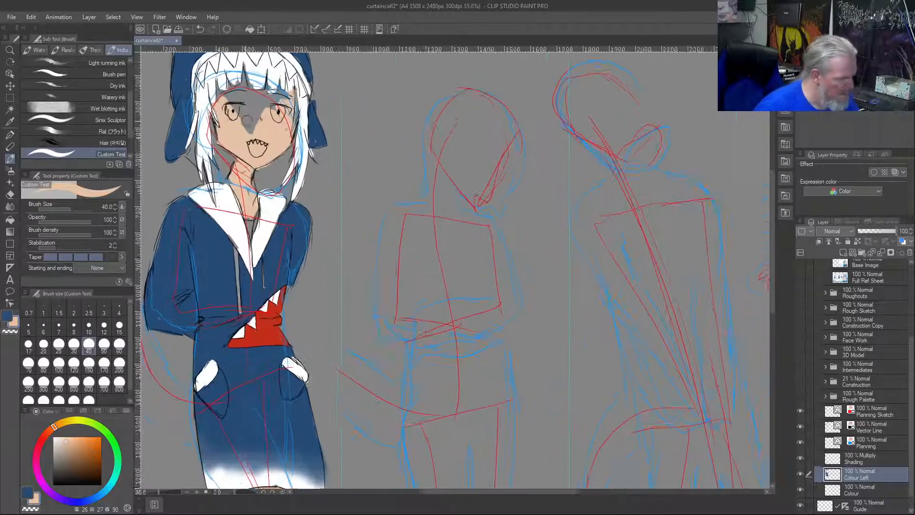
mouse_move(233, 102)
left_mouse_down()
mouse_move(209, 81)
mouse_move(232, 109)
mouse_move(235, 90)
mouse_move(244, 137)
mouse_move(309, 138)
mouse_move(312, 121)
mouse_move(302, 131)
mouse_move(291, 105)
mouse_move(306, 77)
mouse_move(296, 90)
mouse_move(283, 76)
mouse_move(287, 103)
mouse_move(276, 88)
mouse_move(276, 108)
mouse_move(269, 88)
mouse_move(266, 105)
mouse_move(260, 96)
mouse_move(262, 123)
mouse_move(200, 77)
mouse_move(220, 69)
mouse_move(226, 89)
mouse_move(228, 76)
mouse_move(250, 94)
mouse_move(253, 81)
mouse_move(268, 91)
mouse_move(277, 80)
mouse_move(245, 74)
left_mouse_up()
scroll(284, 222, "down", 3)
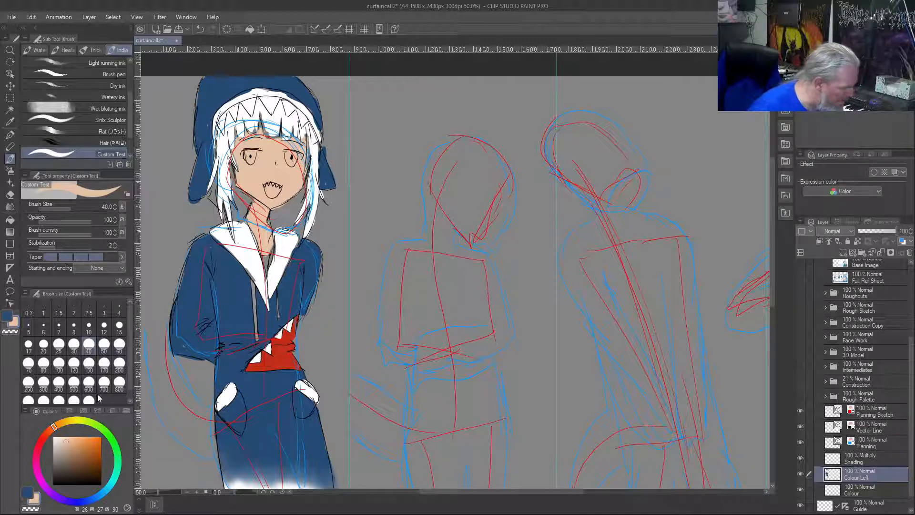
Darken the sampled skin tone to a deep brown and fill the small gap inside the collar below the neck
left_click(9, 315)
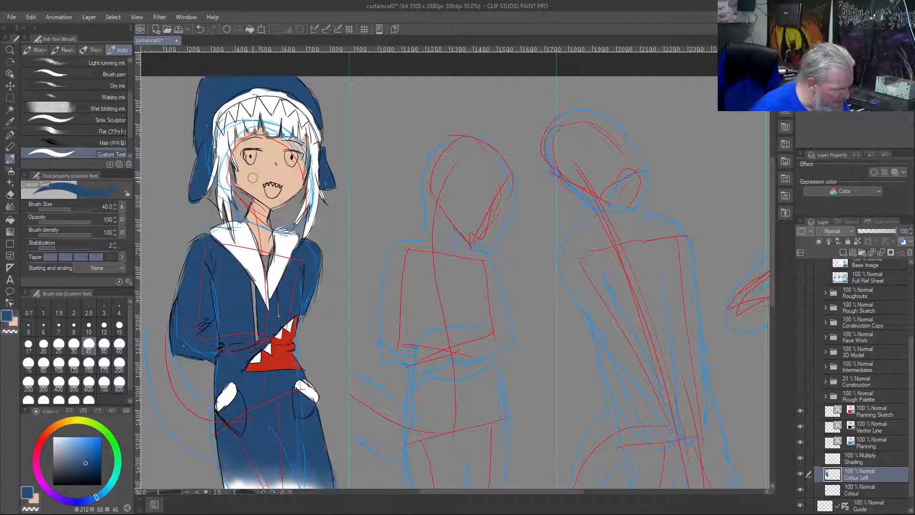
right_click(252, 177)
left_click(67, 456)
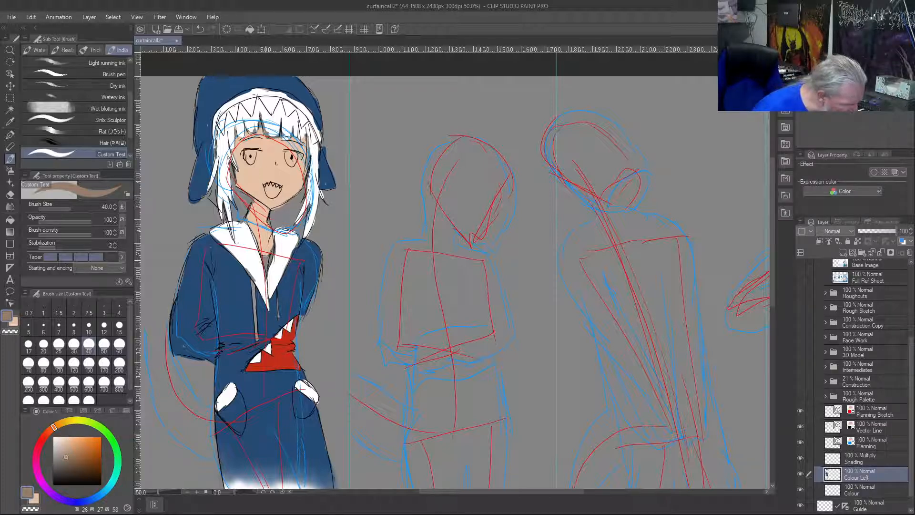
left_click(65, 462)
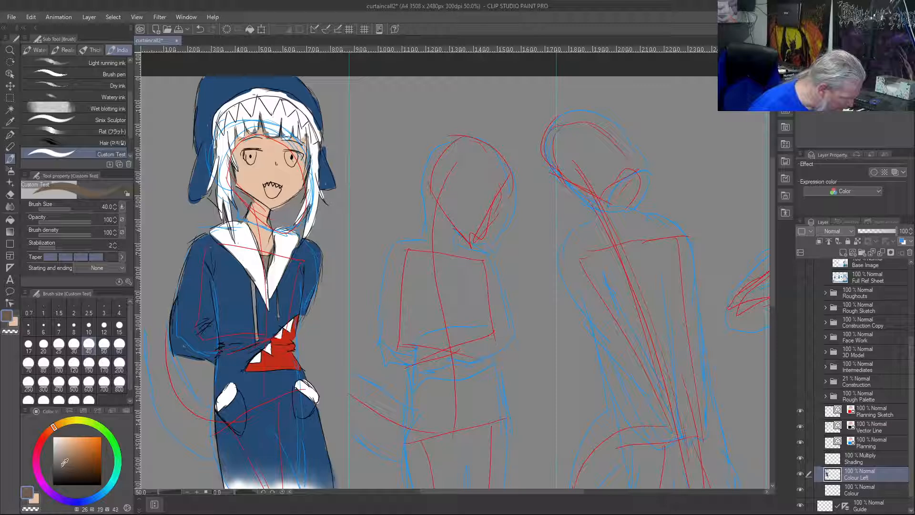
scroll(268, 258, "up", 5)
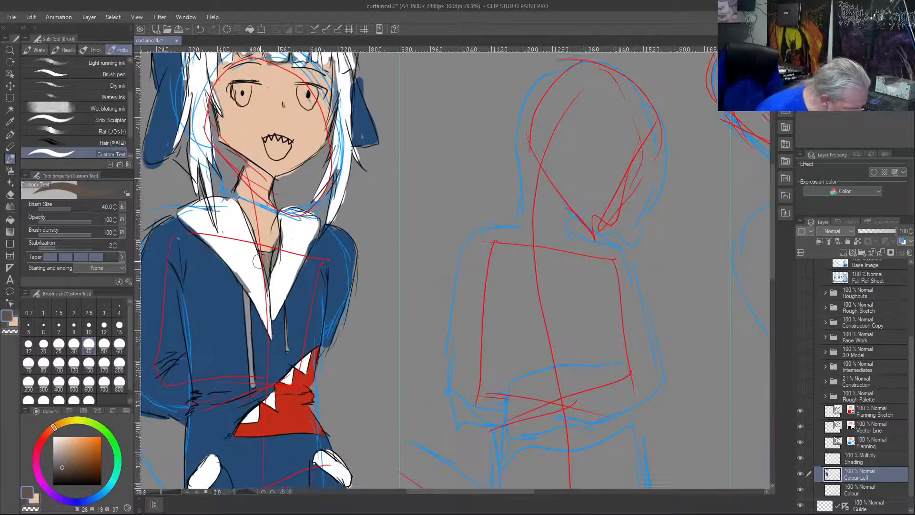
mouse_move(268, 258)
left_mouse_down()
mouse_move(268, 294)
mouse_move(260, 265)
left_mouse_up()
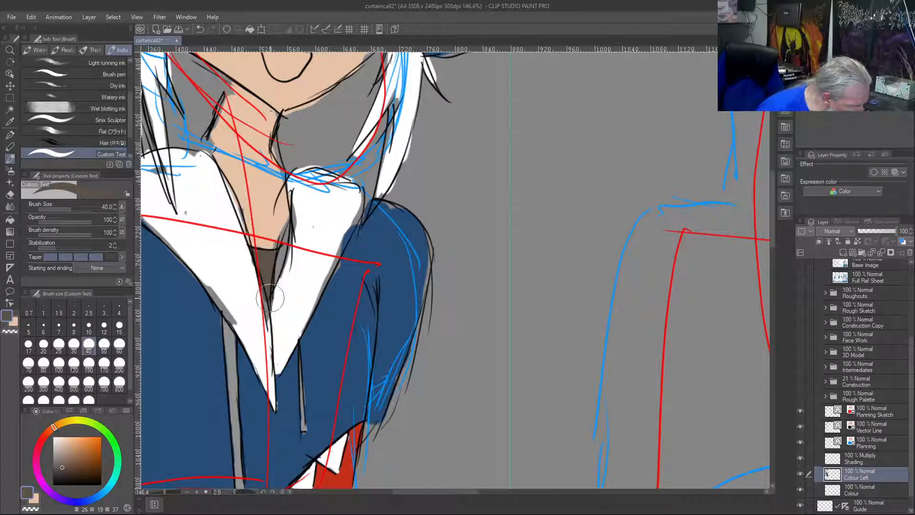
Extend the collar's white to its outlines, then sample the neck's skin tone and reduce the brush size to 17
right_click(305, 249)
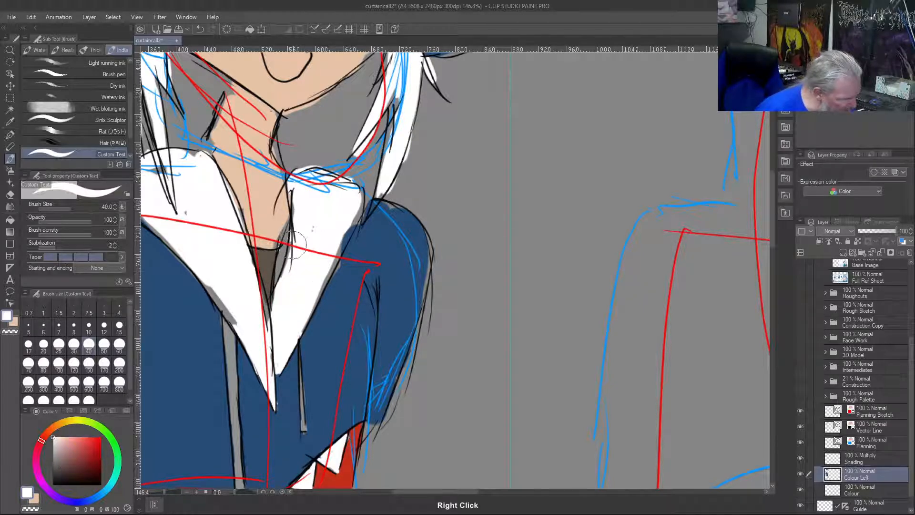
mouse_move(291, 254)
left_mouse_down()
mouse_move(280, 288)
mouse_move(293, 238)
mouse_move(261, 317)
mouse_move(269, 332)
mouse_move(242, 251)
mouse_move(259, 294)
mouse_move(214, 251)
mouse_move(240, 319)
mouse_move(206, 277)
left_mouse_up()
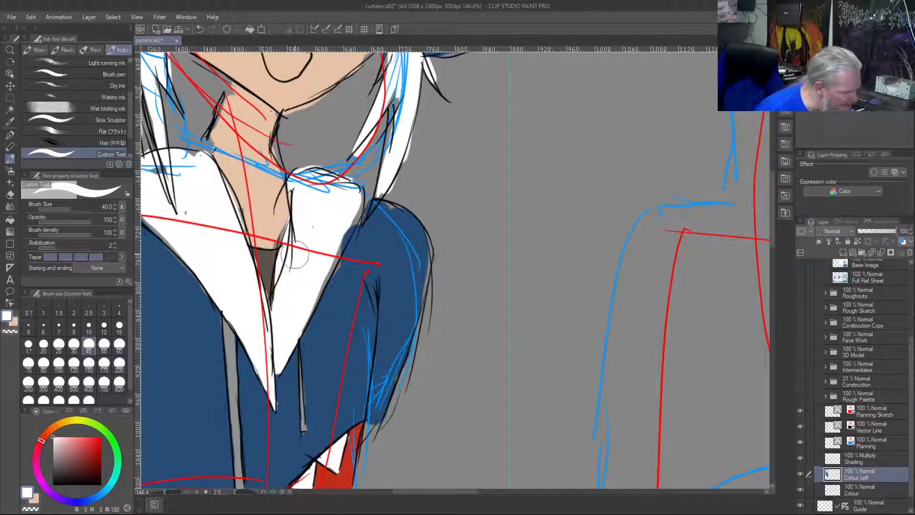
right_click(275, 218)
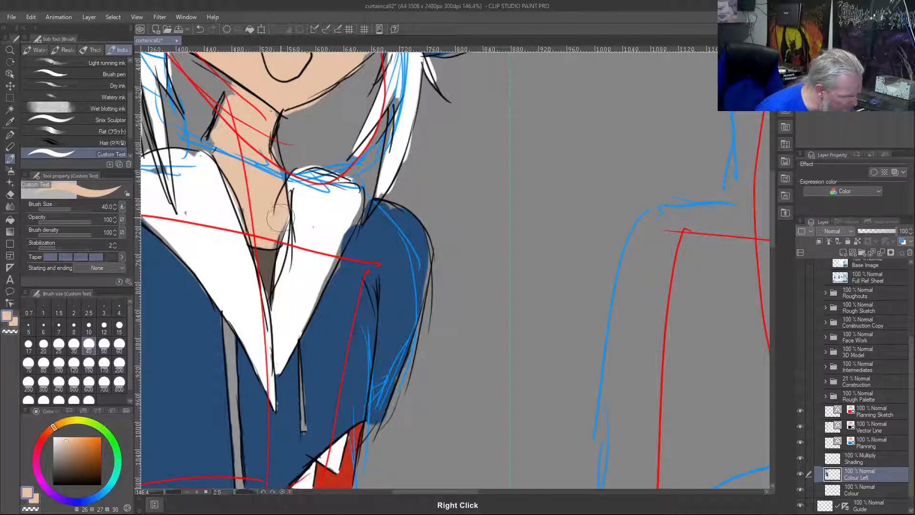
key("bracketleft")
key("bracketleft")
key("bracketleft")
key("bracketleft")
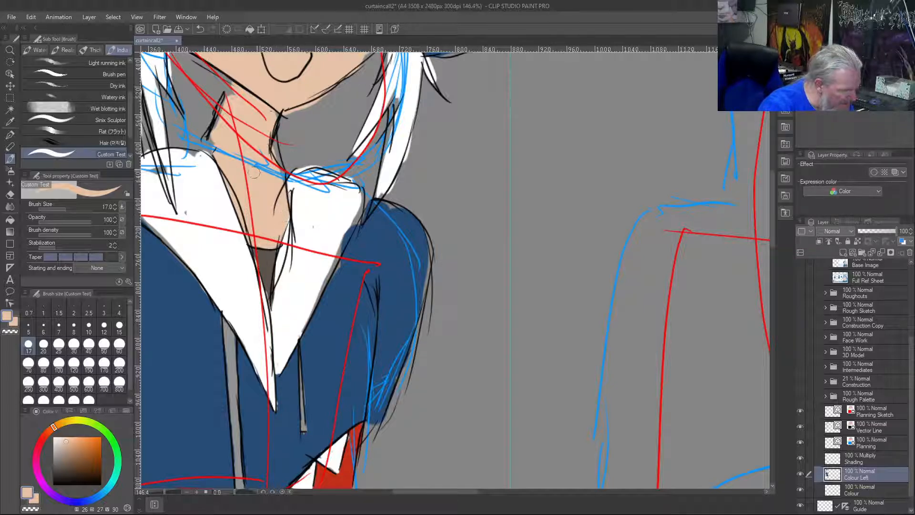
Hide the Planning and Planning Sketch layers to leave only the line work and colours
scroll(203, 134, "down", 4)
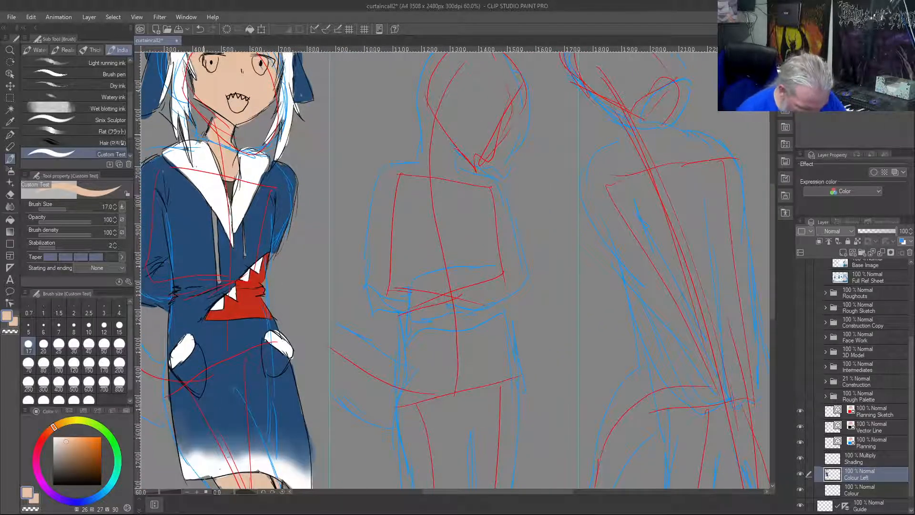
left_click(801, 442)
left_click(801, 410)
key("ctrl+0")
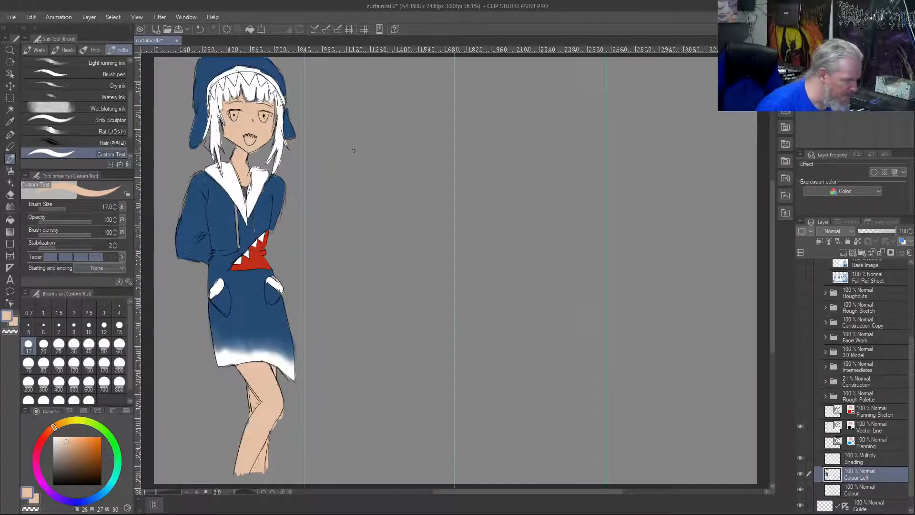
Fill the grey gaps in the middle and left locks of the fringe with the hair's white
scroll(354, 151, "up", 2)
left_click_drag(341, 185, 471, 415)
scroll(471, 414, "up", 2)
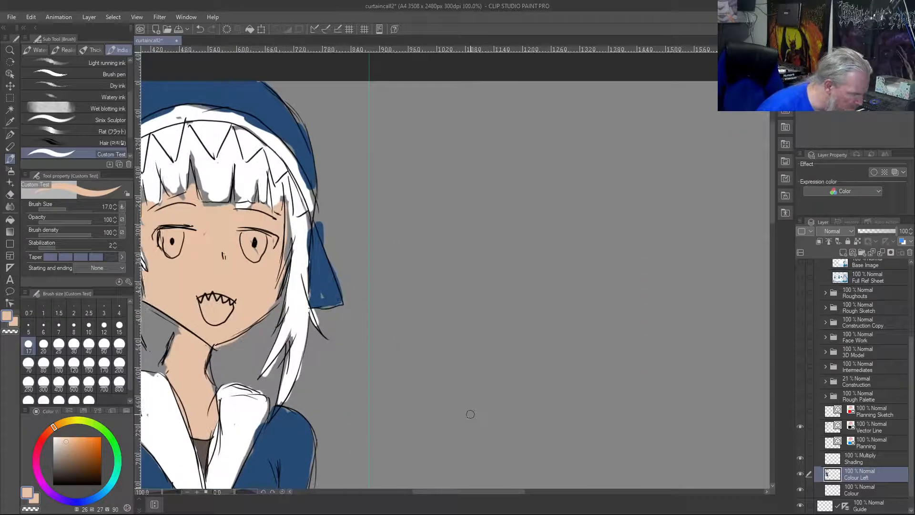
left_click_drag(222, 261, 444, 348)
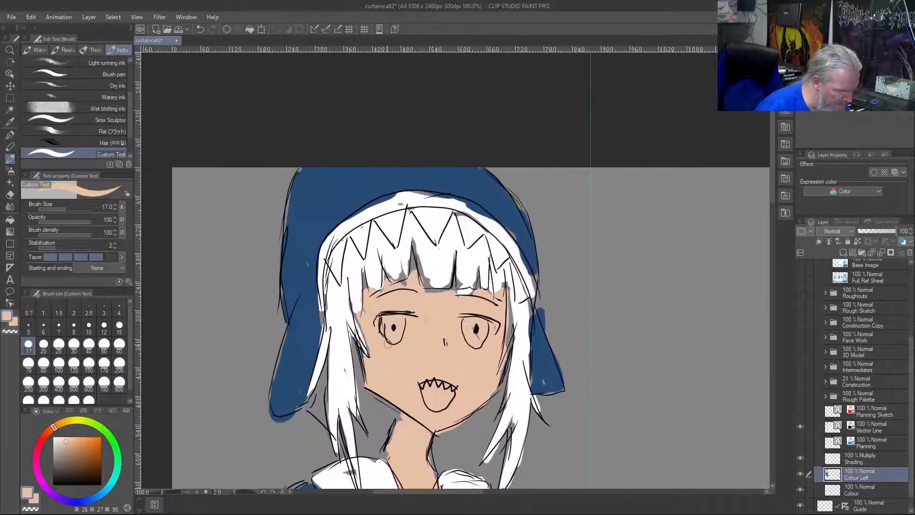
scroll(370, 310, "up", 2)
scroll(370, 311, "up", 1)
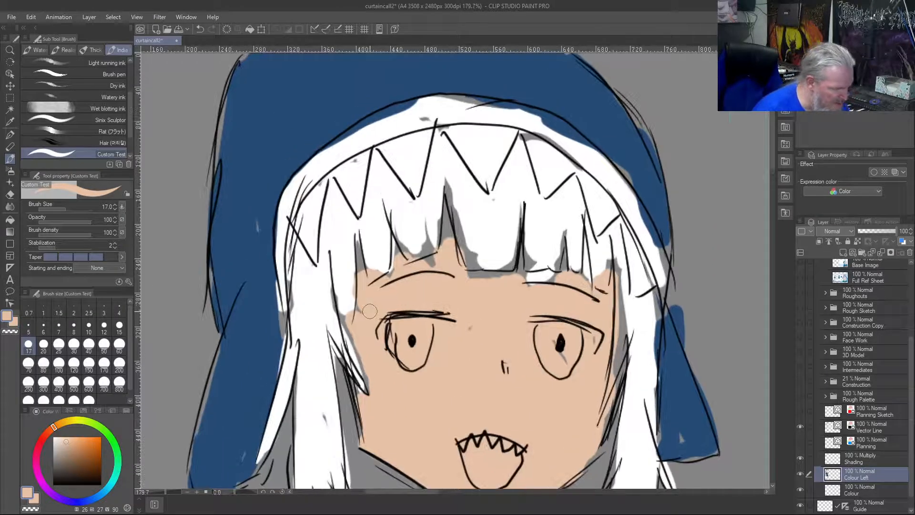
right_click(447, 184)
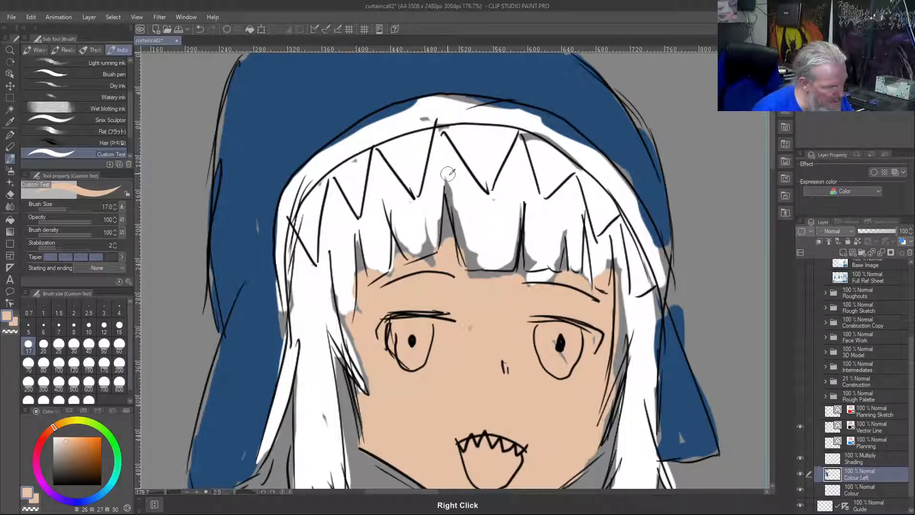
mouse_move(453, 205)
left_mouse_down()
mouse_move(473, 264)
mouse_move(473, 255)
mouse_move(513, 254)
left_mouse_up()
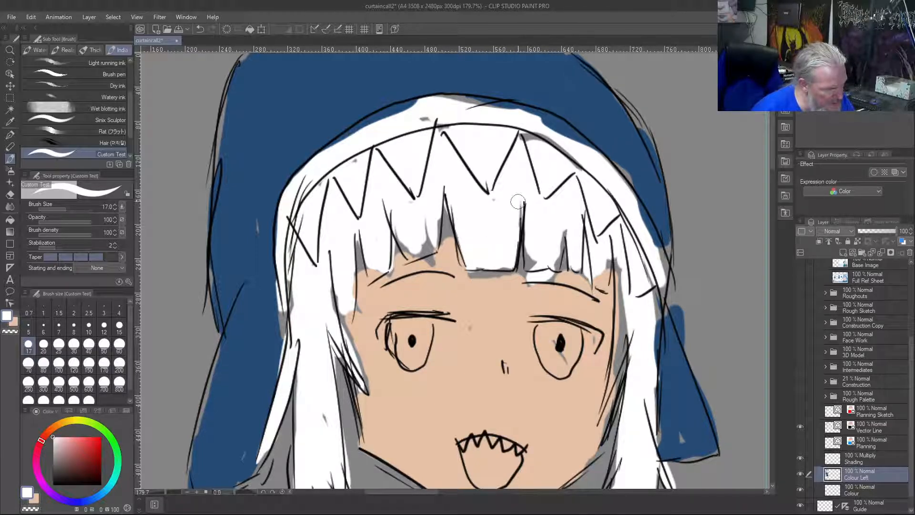
mouse_move(434, 210)
left_mouse_down()
mouse_move(438, 234)
mouse_move(437, 219)
mouse_move(427, 255)
mouse_move(430, 245)
mouse_move(421, 252)
mouse_move(414, 243)
mouse_move(411, 254)
mouse_move(392, 241)
left_mouse_up()
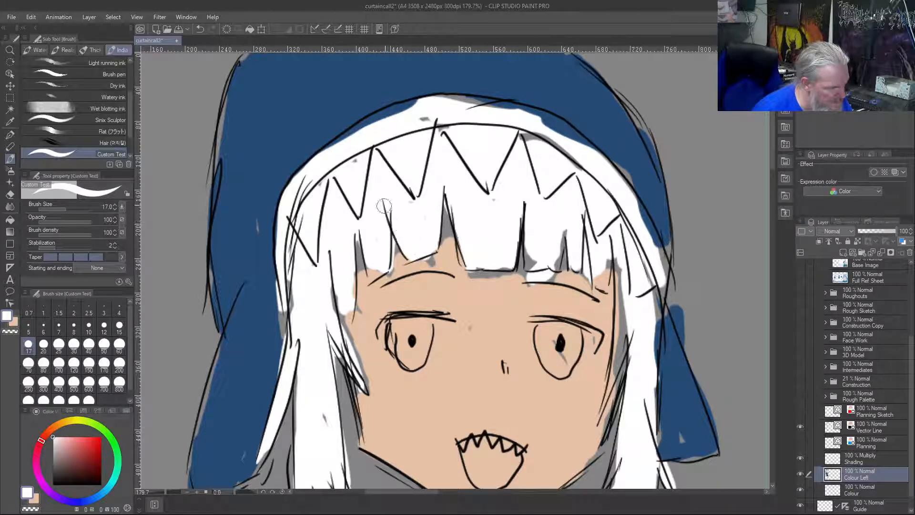
Fill the gaps between the fringe locks and along both sides of the face with the sampled skin tone
right_click(453, 287)
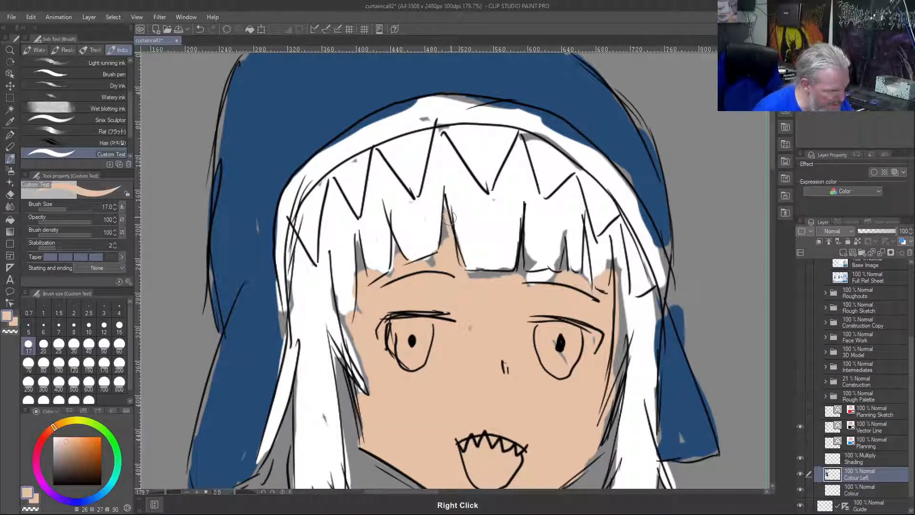
mouse_move(430, 263)
left_mouse_down()
mouse_move(394, 230)
mouse_move(385, 267)
mouse_move(360, 237)
mouse_move(361, 264)
mouse_move(355, 242)
left_mouse_up()
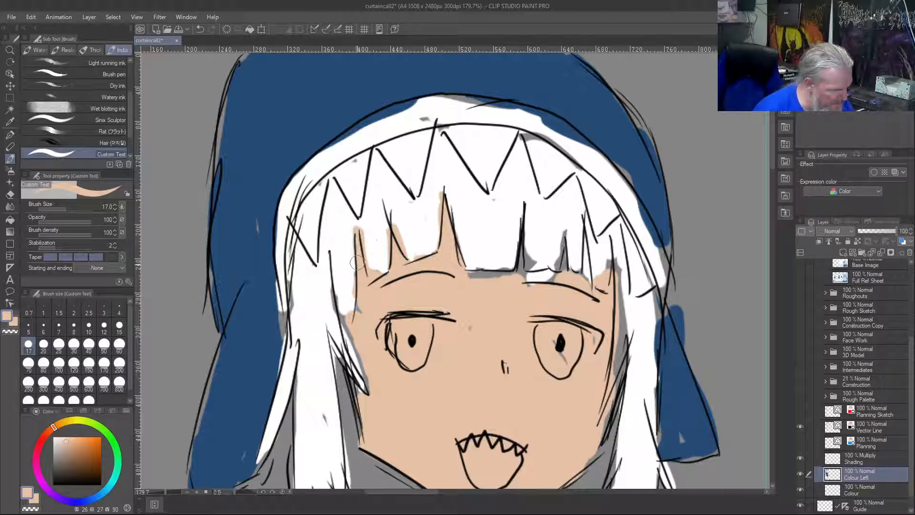
mouse_move(337, 286)
left_mouse_down()
mouse_move(350, 334)
mouse_move(357, 305)
mouse_move(341, 334)
mouse_move(362, 391)
mouse_move(355, 377)
mouse_move(360, 431)
left_mouse_up()
mouse_move(614, 285)
left_mouse_down()
mouse_move(617, 394)
mouse_move(625, 365)
mouse_move(602, 441)
left_mouse_up()
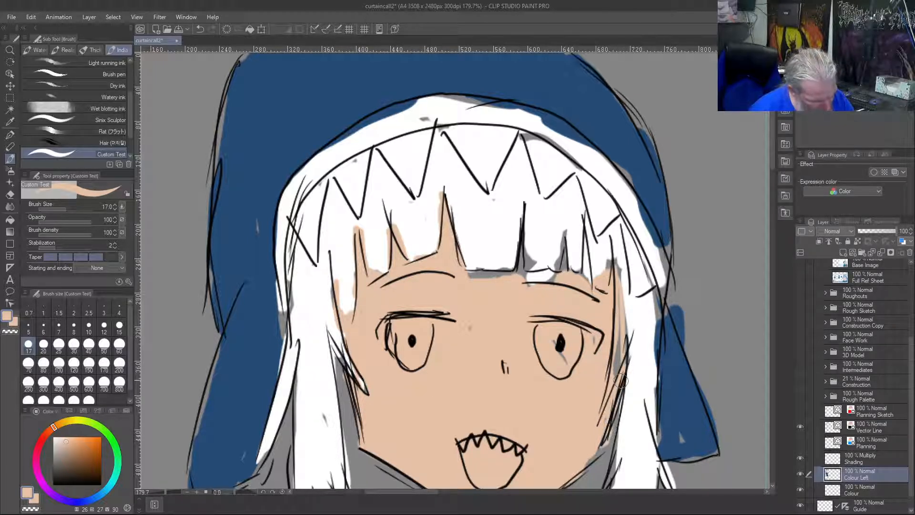
mouse_move(610, 283)
left_mouse_down()
mouse_move(612, 261)
mouse_move(558, 289)
mouse_move(583, 277)
mouse_move(581, 243)
mouse_move(566, 274)
mouse_move(563, 238)
mouse_move(560, 275)
mouse_move(562, 242)
mouse_move(538, 255)
mouse_move(558, 278)
mouse_move(533, 280)
mouse_move(537, 269)
mouse_move(517, 286)
mouse_move(524, 229)
mouse_move(501, 289)
mouse_move(514, 270)
mouse_move(478, 275)
left_mouse_up()
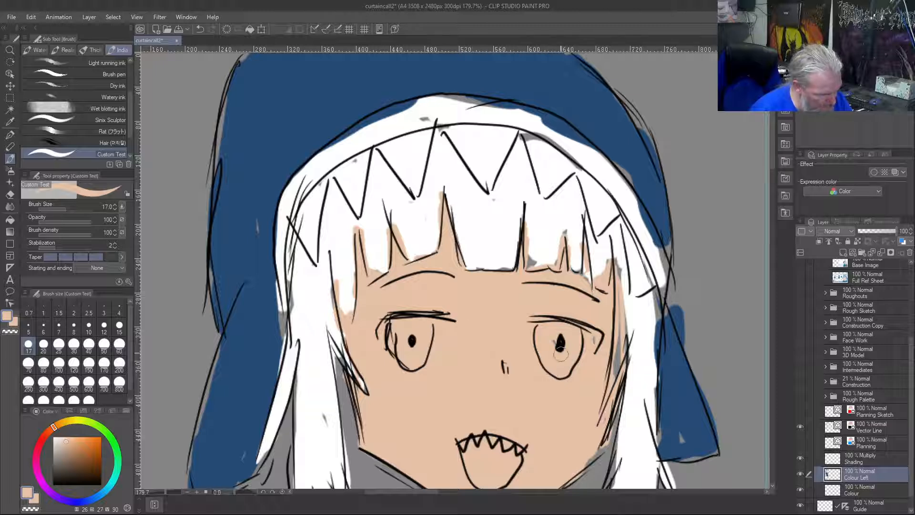
left_click_drag(605, 336, 616, 374)
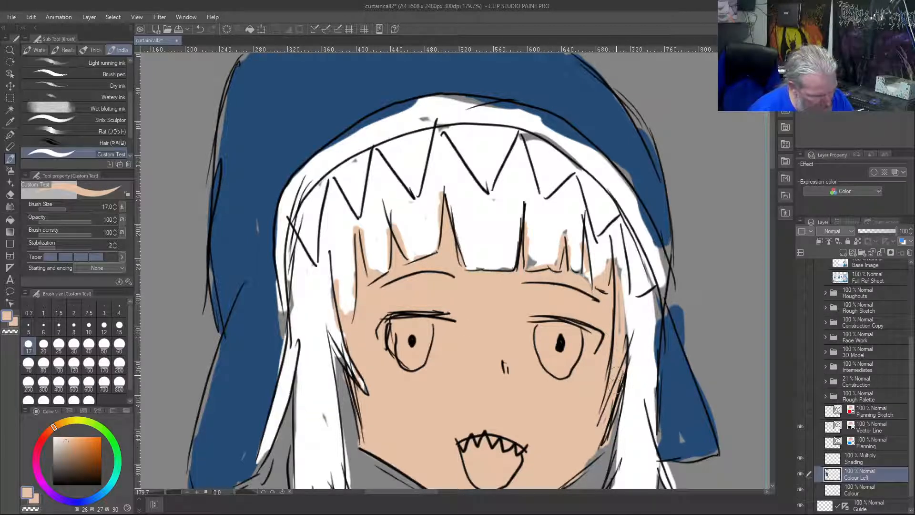
mouse_move(620, 329)
left_mouse_down()
mouse_move(620, 254)
mouse_move(624, 327)
left_mouse_up()
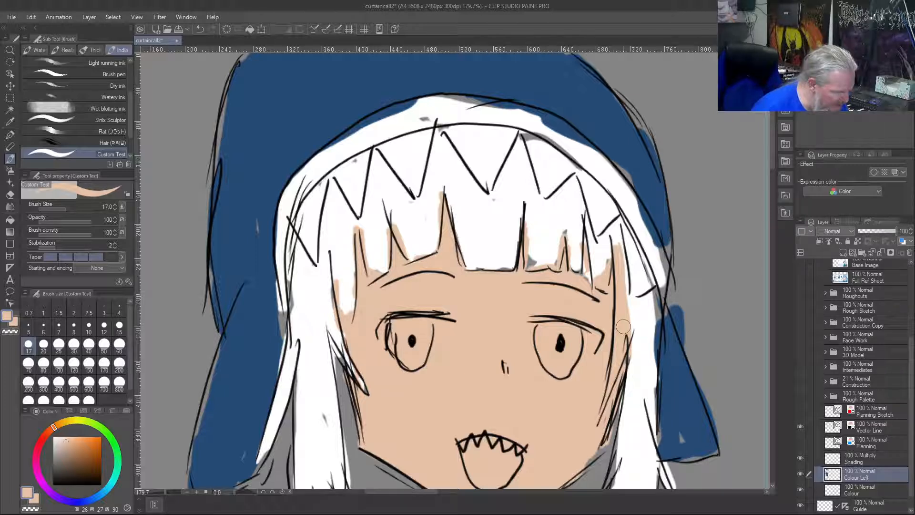
Tidy the left side lock with the hair's white and fill the grey gaps on the hood's left side with its blue
right_click(345, 251)
mouse_move(339, 271)
left_mouse_down()
mouse_move(345, 320)
mouse_move(346, 254)
mouse_move(333, 298)
mouse_move(337, 346)
left_mouse_up()
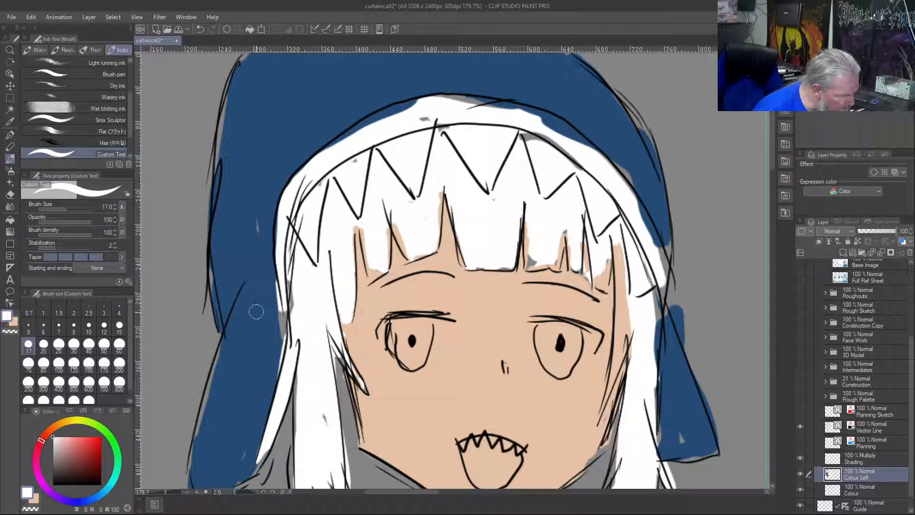
right_click(273, 328)
mouse_move(275, 325)
left_mouse_down()
mouse_move(274, 268)
mouse_move(261, 248)
left_mouse_up()
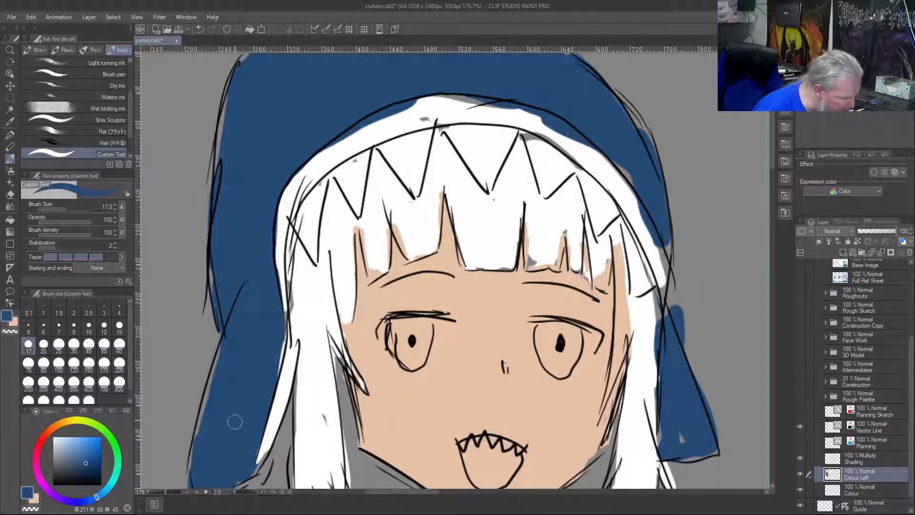
mouse_move(200, 468)
left_mouse_down()
mouse_move(200, 429)
mouse_move(192, 479)
mouse_move(225, 350)
left_mouse_up()
left_click_drag(206, 402, 242, 301)
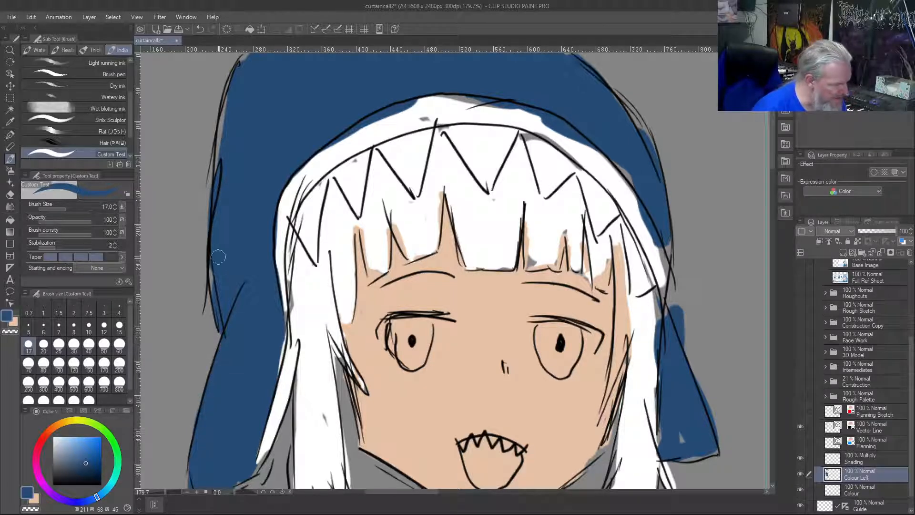
Clean up the left, middle and right-of-centre fringe locks to their outlines with the sampled hair white
right_click(295, 273)
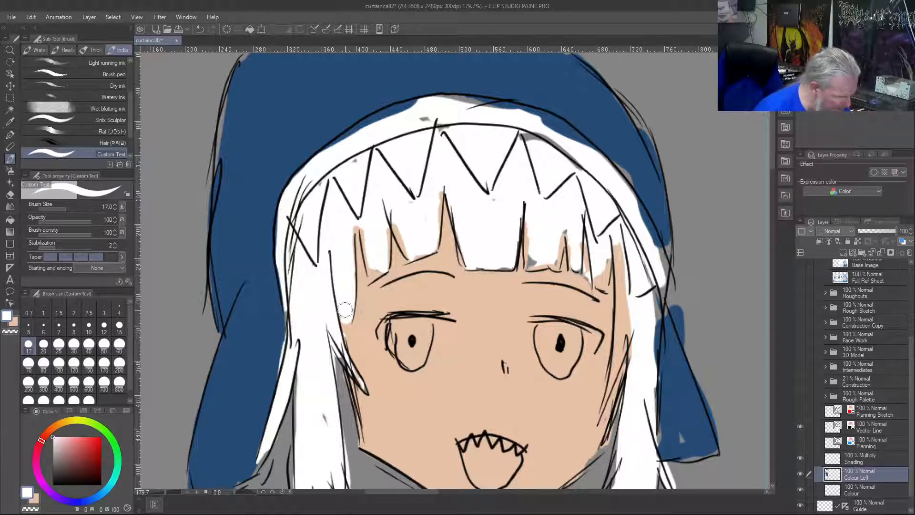
left_click_drag(369, 262, 371, 281)
left_click_drag(361, 226, 351, 245)
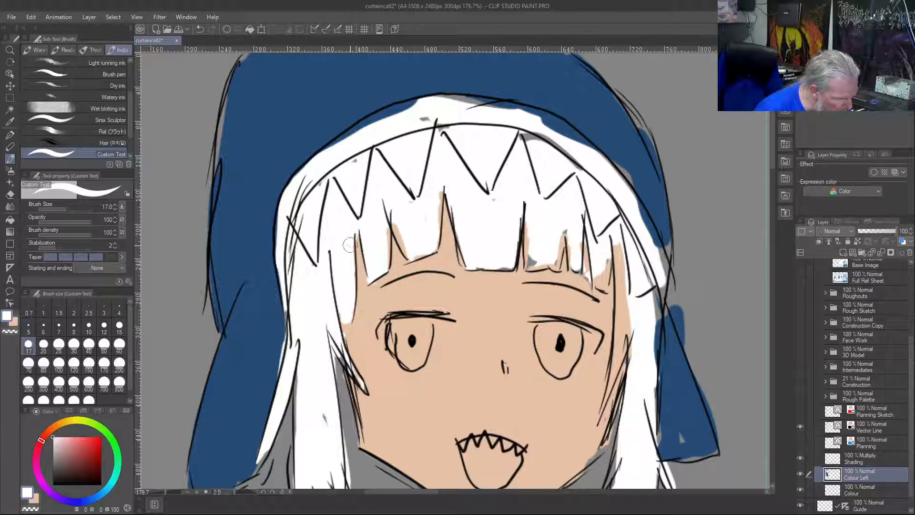
mouse_move(392, 215)
left_mouse_down()
mouse_move(408, 254)
mouse_move(421, 254)
mouse_move(426, 246)
mouse_move(390, 225)
mouse_move(388, 248)
mouse_move(438, 217)
mouse_move(444, 185)
mouse_move(437, 230)
left_mouse_up()
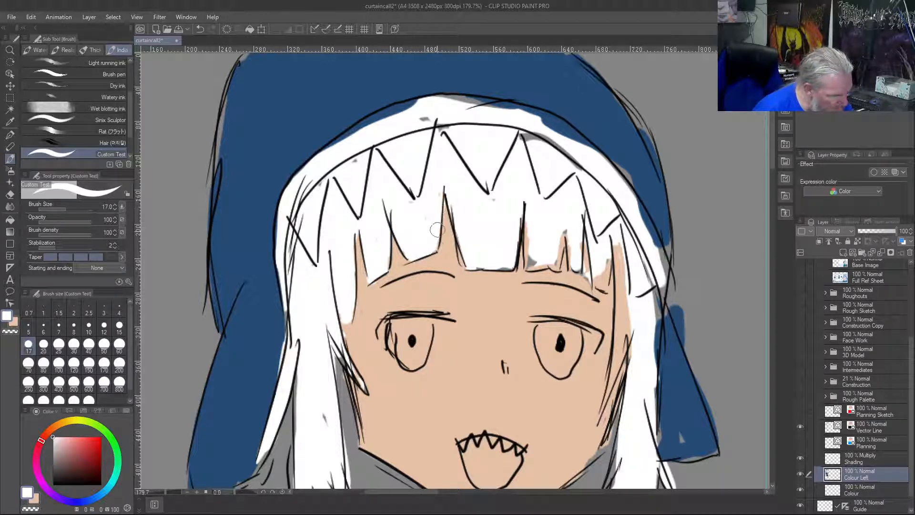
mouse_move(518, 244)
left_mouse_down()
mouse_move(518, 259)
mouse_move(503, 270)
mouse_move(485, 263)
left_mouse_up()
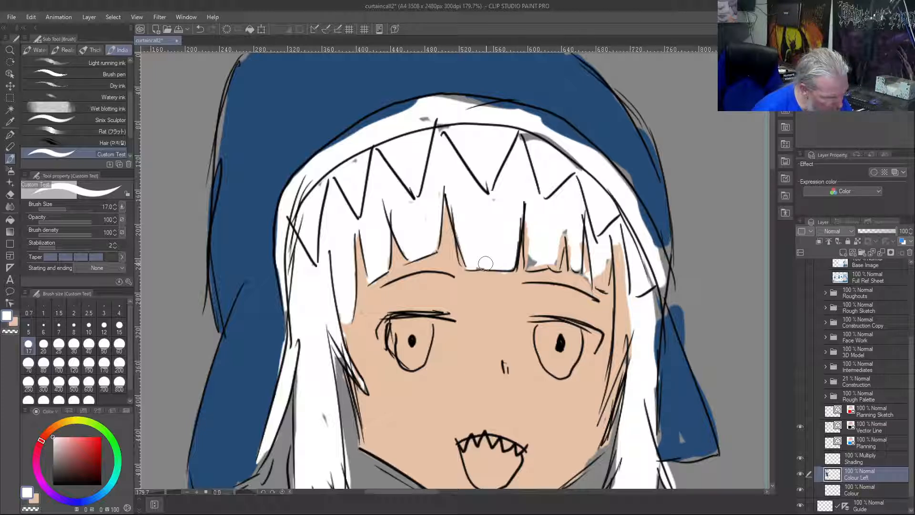
mouse_move(533, 242)
left_mouse_down()
mouse_move(530, 208)
mouse_move(533, 266)
mouse_move(557, 266)
mouse_move(564, 228)
mouse_move(556, 265)
mouse_move(574, 241)
mouse_move(580, 272)
mouse_move(586, 223)
left_mouse_up()
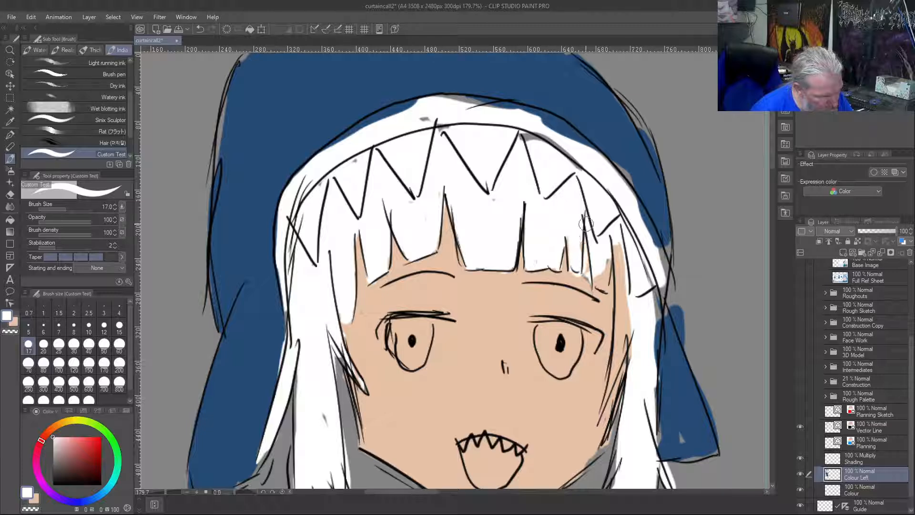
Refine the narrow locks at the fringe's right end with skin tone and white, extending the white into the right side hair
right_click(584, 282)
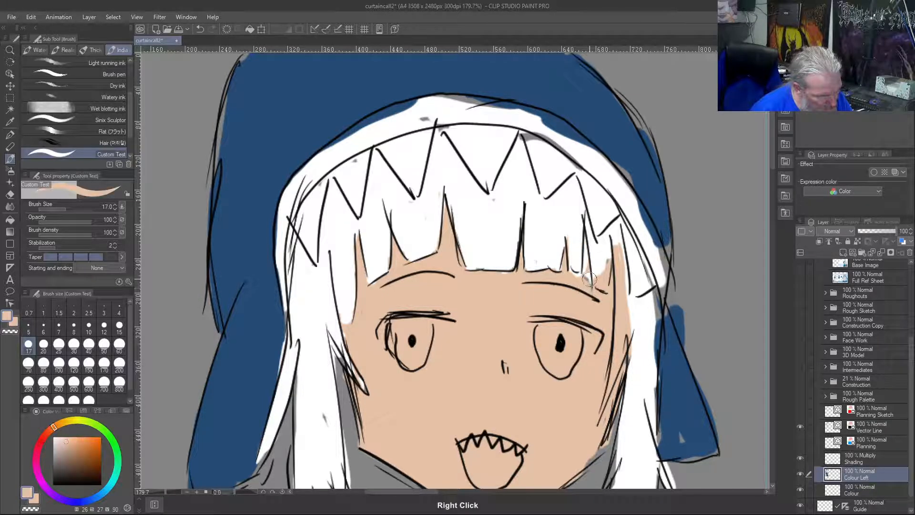
right_click(575, 233)
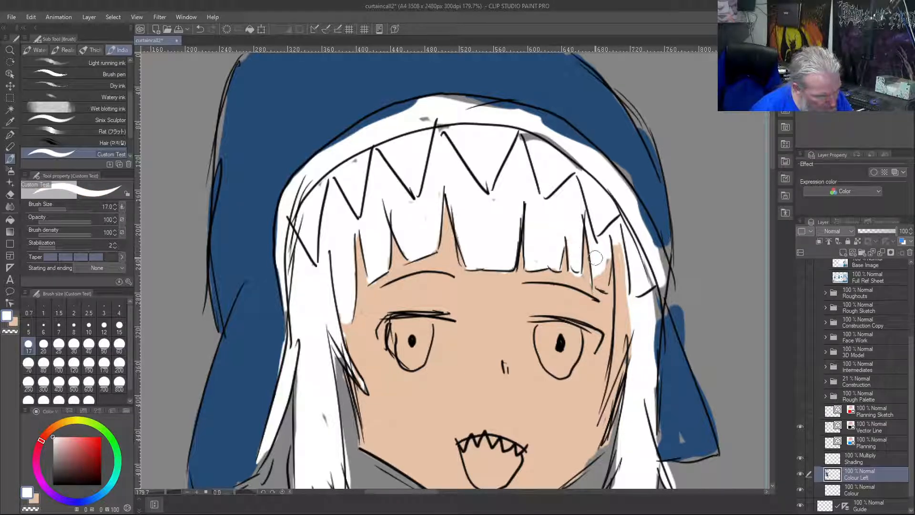
mouse_move(604, 275)
left_mouse_down()
mouse_move(606, 248)
mouse_move(620, 234)
mouse_move(631, 315)
left_mouse_up()
mouse_move(622, 264)
left_mouse_down()
mouse_move(606, 405)
mouse_move(631, 310)
mouse_move(620, 315)
mouse_move(606, 274)
left_mouse_up()
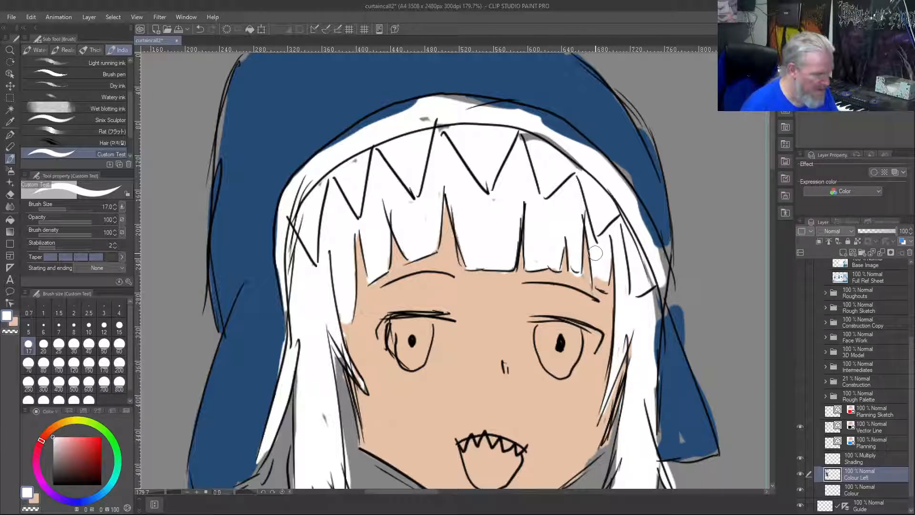
Fill the right of the hood's rim with white, erase blue spill outside the right flap and fill the flap's gap with blue
mouse_move(576, 163)
left_mouse_down()
mouse_move(424, 117)
mouse_move(438, 124)
mouse_move(454, 118)
mouse_move(448, 98)
mouse_move(564, 126)
mouse_move(618, 182)
mouse_move(654, 240)
mouse_move(633, 209)
mouse_move(645, 221)
mouse_move(633, 203)
mouse_move(667, 287)
mouse_move(660, 283)
mouse_move(661, 306)
mouse_move(663, 278)
mouse_move(675, 289)
mouse_move(683, 255)
mouse_move(670, 343)
mouse_move(676, 304)
mouse_move(683, 326)
mouse_move(672, 305)
left_mouse_up()
key("c")
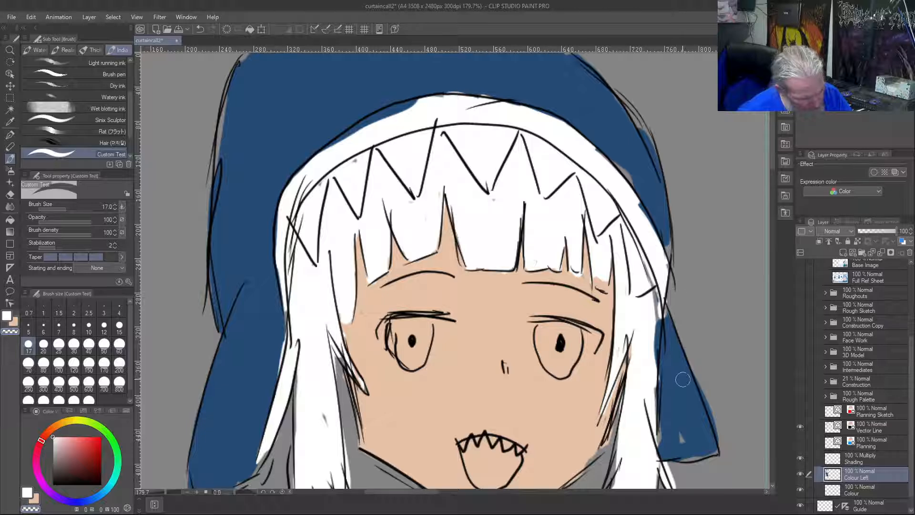
right_click(685, 436)
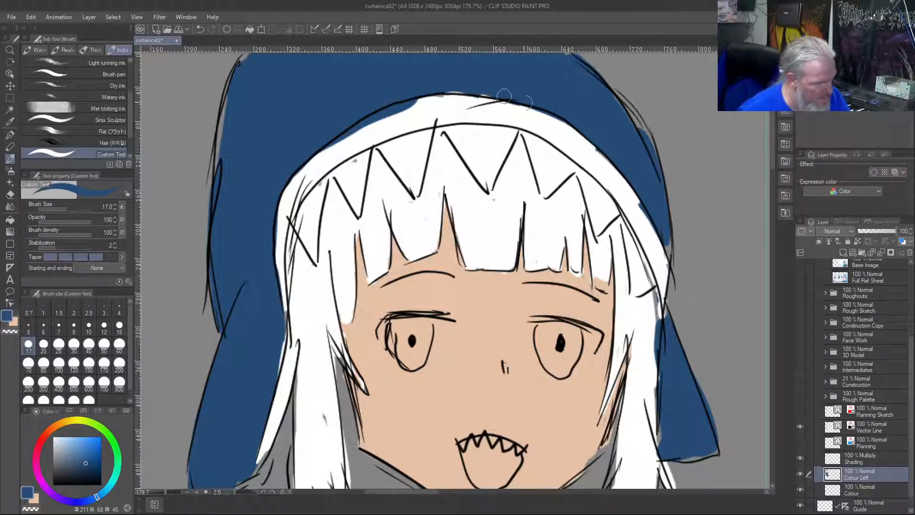
Extend the rim's white to its outline on the left and touch up the hood's blue beside the left side hair
right_click(415, 121)
left_click_drag(386, 120, 334, 153)
left_click_drag(370, 124, 309, 165)
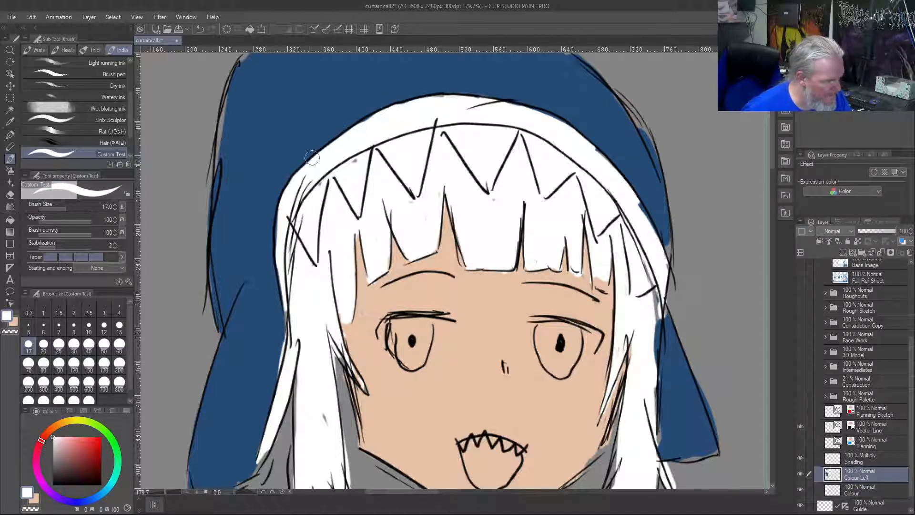
left_click_drag(282, 216, 280, 250)
mouse_move(285, 317)
left_mouse_down()
mouse_move(289, 302)
mouse_move(290, 318)
left_mouse_up()
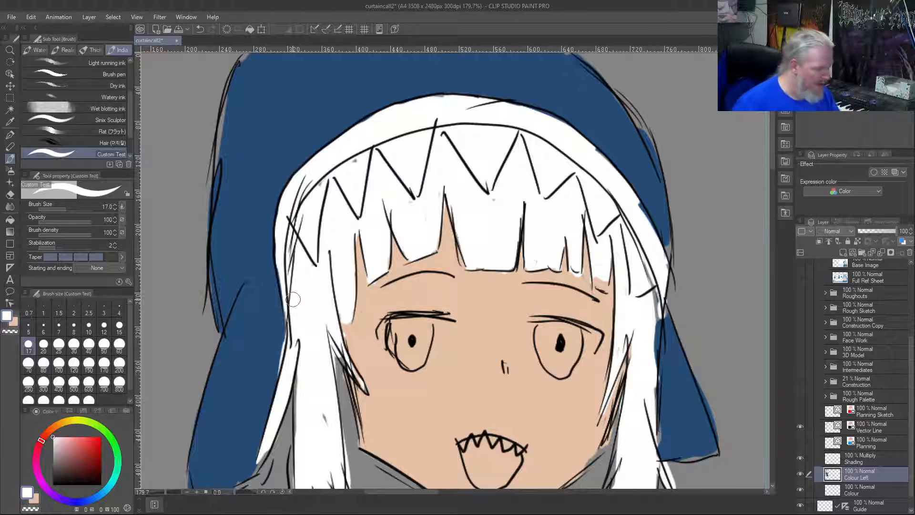
right_click(261, 356)
left_click_drag(273, 375, 291, 322)
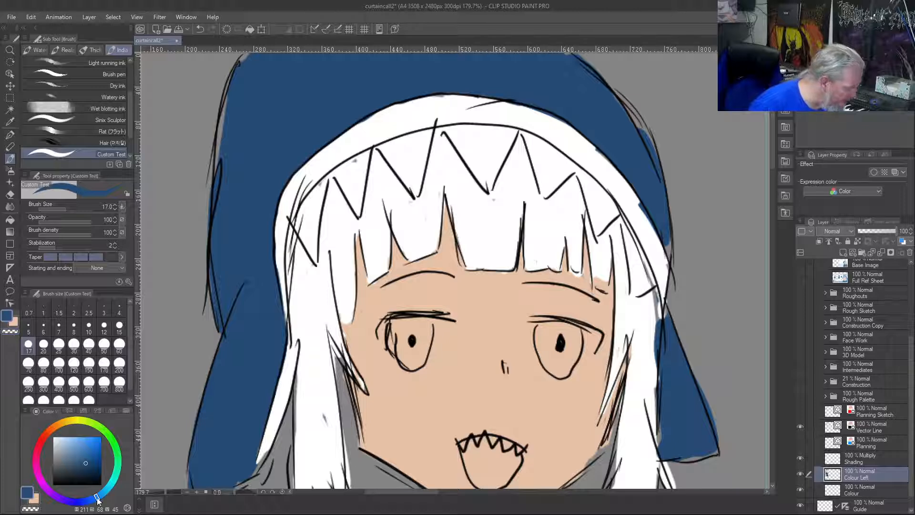
Change the sampled hood blue to a bright sky blue with hue 195
left_click_drag(98, 499, 112, 497)
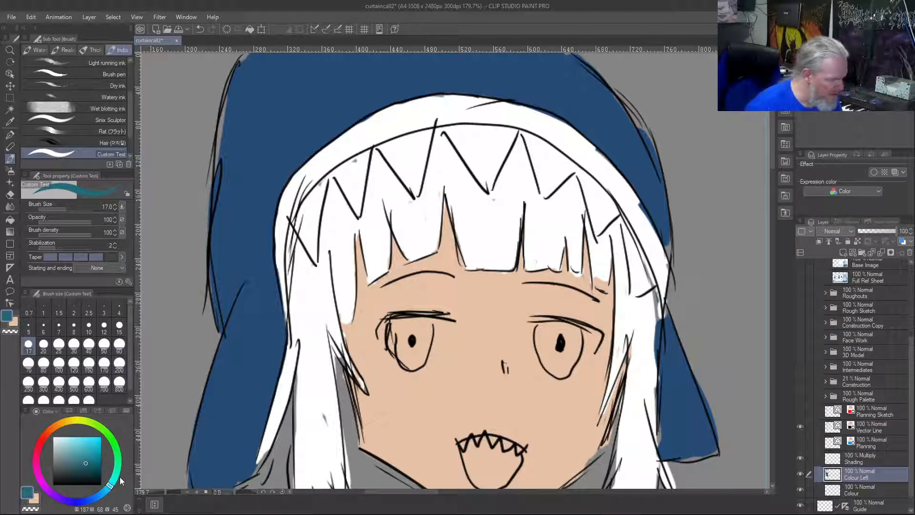
left_click_drag(86, 462, 86, 443)
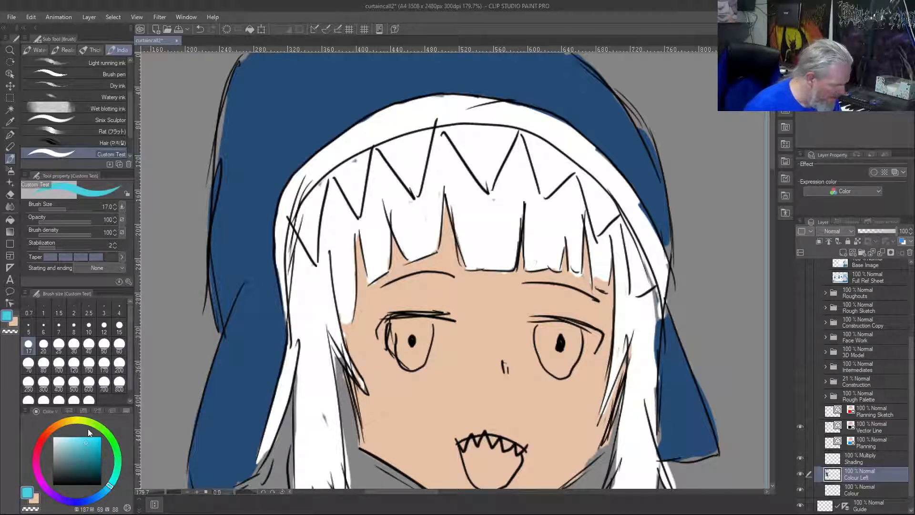
left_click_drag(109, 492, 106, 494)
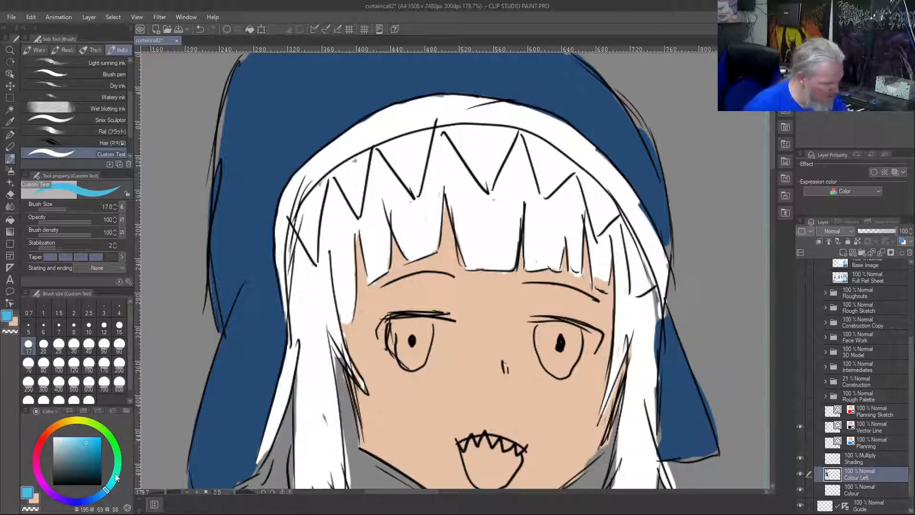
mouse_move(487, 261)
left_mouse_down()
mouse_move(472, 193)
mouse_move(479, 224)
left_mouse_up()
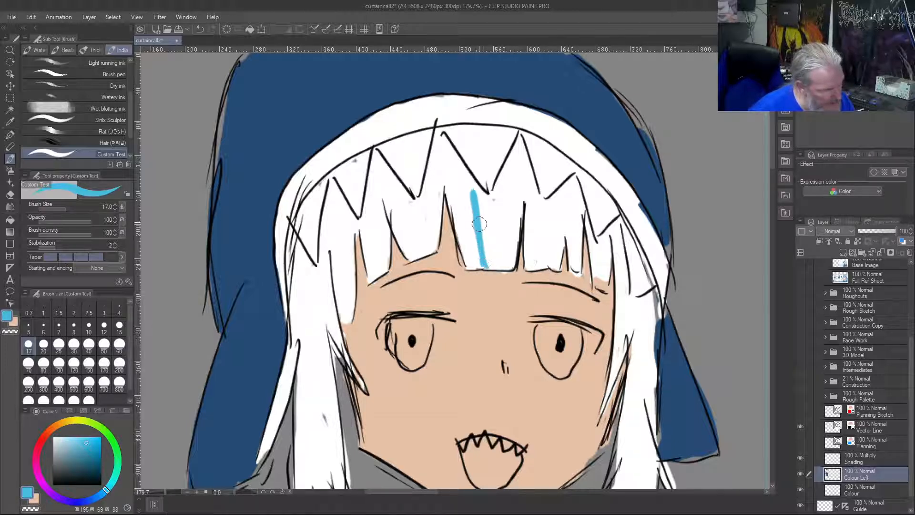
mouse_move(476, 263)
left_mouse_down()
mouse_move(476, 216)
mouse_move(469, 257)
mouse_move(479, 267)
mouse_move(466, 249)
mouse_move(465, 238)
mouse_move(474, 249)
mouse_move(446, 141)
mouse_move(476, 200)
mouse_move(464, 162)
mouse_move(462, 196)
mouse_move(443, 141)
left_mouse_up()
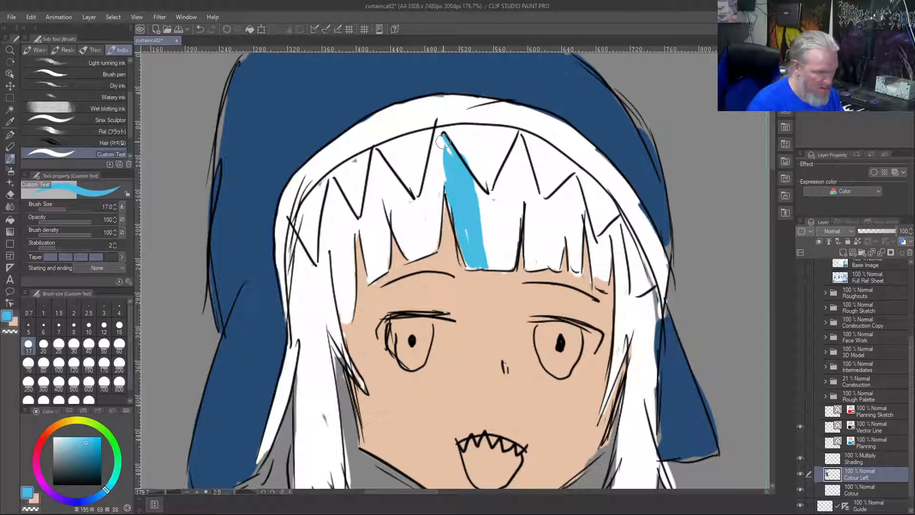
key("ctrl+z")
key("ctrl+z")
key("ctrl+z")
key("ctrl+z")
key("ctrl+z")
key("ctrl+z")
key("ctrl+z")
key("ctrl+z")
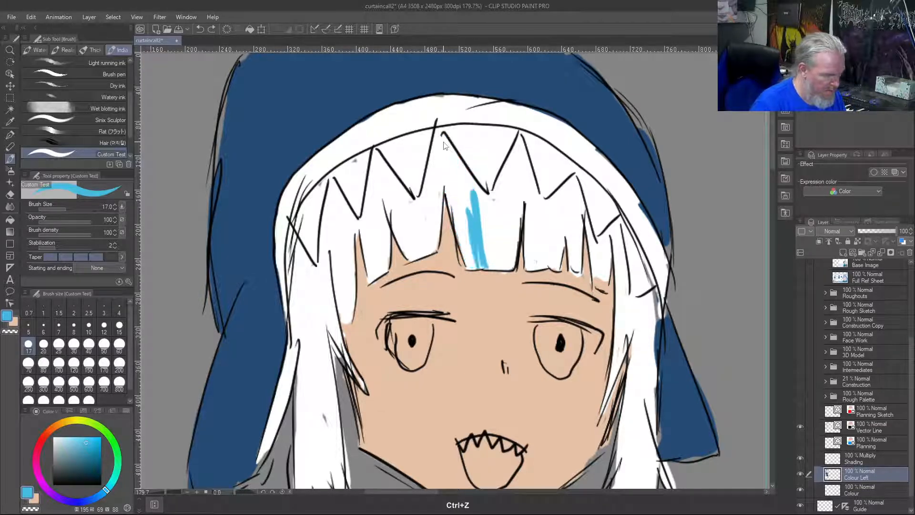
key("ctrl+z")
key("ctrl+z")
key("ctrl+z")
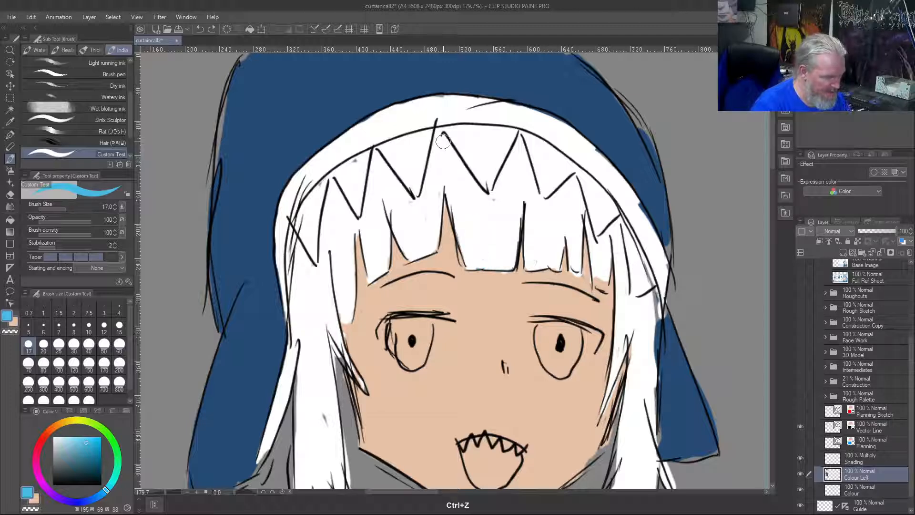
Increase the brush size to 30 and paint a sky blue streak down the left half of the central fringe lock
key("bracketright")
key("bracketright")
key("bracketright")
mouse_move(475, 267)
left_mouse_down()
mouse_move(460, 184)
mouse_move(455, 223)
mouse_move(469, 214)
mouse_move(482, 270)
mouse_move(469, 172)
mouse_move(470, 229)
mouse_move(463, 170)
mouse_move(477, 210)
mouse_move(453, 162)
mouse_move(444, 206)
mouse_move(442, 143)
left_mouse_up()
Soften the upper part of the central blue streak into the white hair using Blend at brush size 15
key("j")
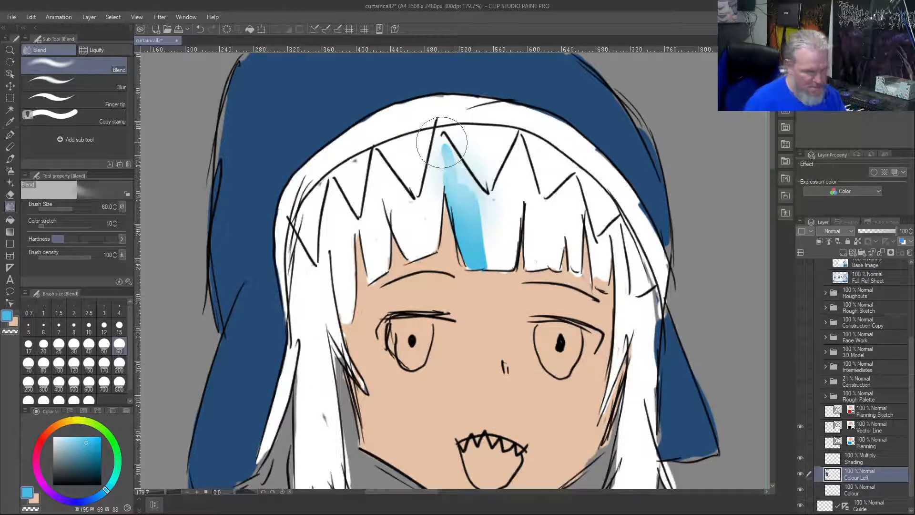
key("ctrl+z")
key("ctrl+z")
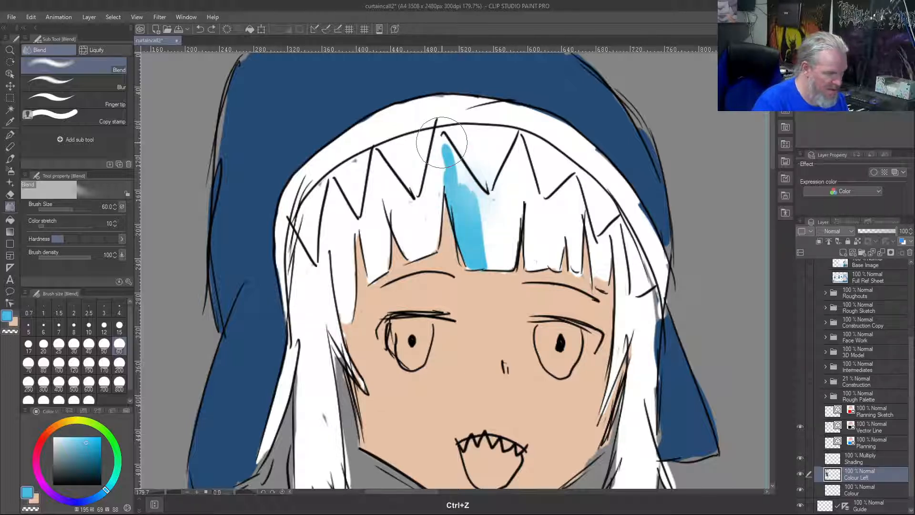
key("bracketleft")
key("bracketleft")
key("bracketleft")
key("bracketleft")
key("bracketleft")
key("bracketleft")
key("bracketleft")
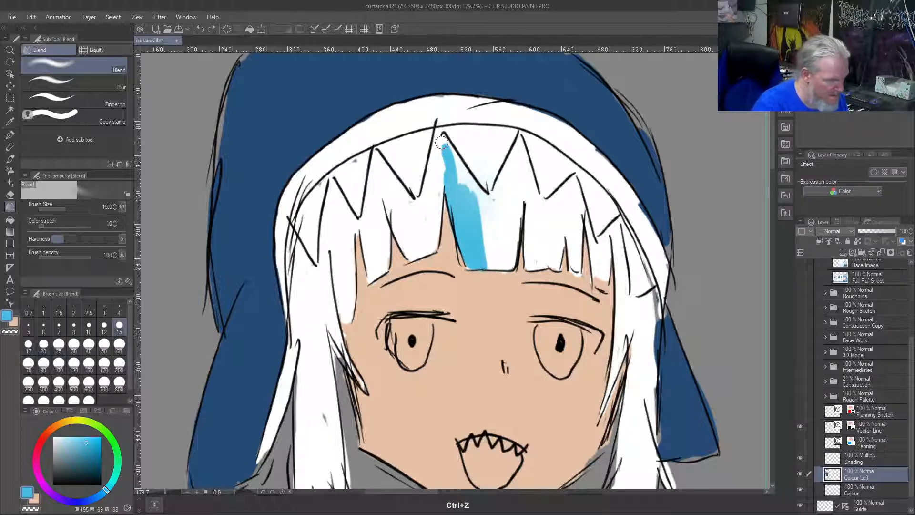
mouse_move(470, 196)
left_mouse_down()
mouse_move(441, 143)
mouse_move(460, 194)
left_mouse_up()
mouse_move(435, 137)
left_mouse_down()
mouse_move(450, 193)
mouse_move(447, 141)
left_mouse_up()
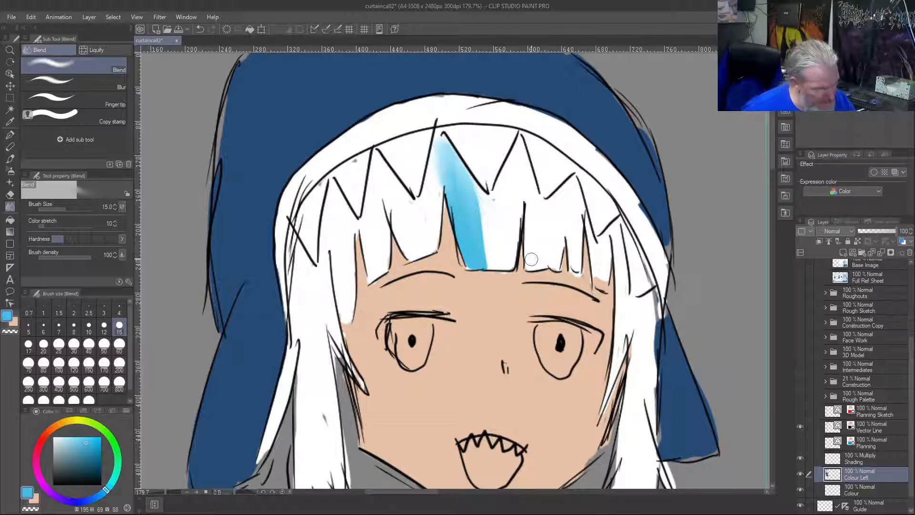
Paint a narrow sky blue streak in the fringe lock right of centre and soften its edges into the white with Blend
key("b")
mouse_move(529, 252)
left_mouse_down()
mouse_move(527, 270)
mouse_move(528, 205)
mouse_move(530, 236)
left_mouse_up()
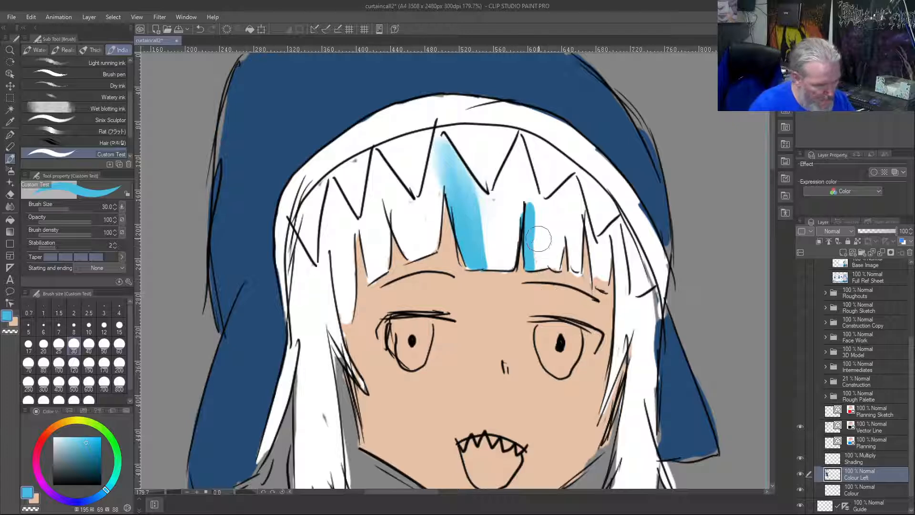
key("e")
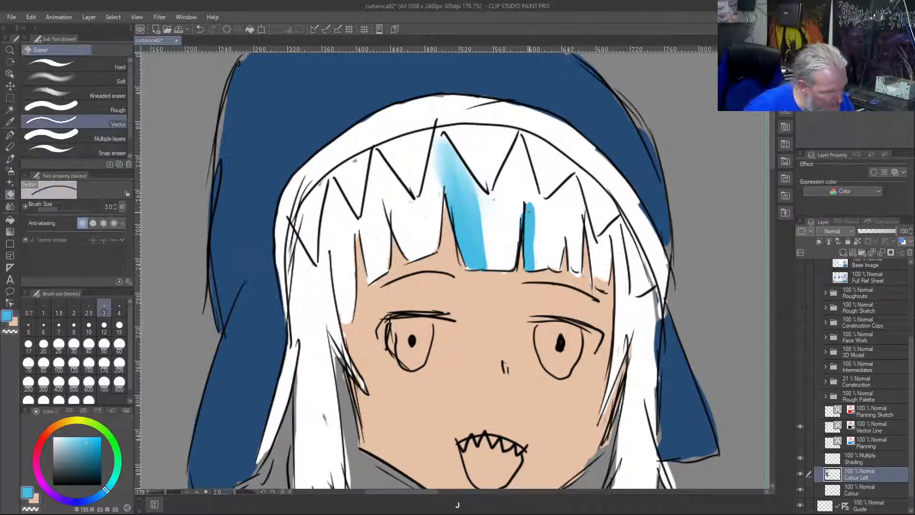
key("j")
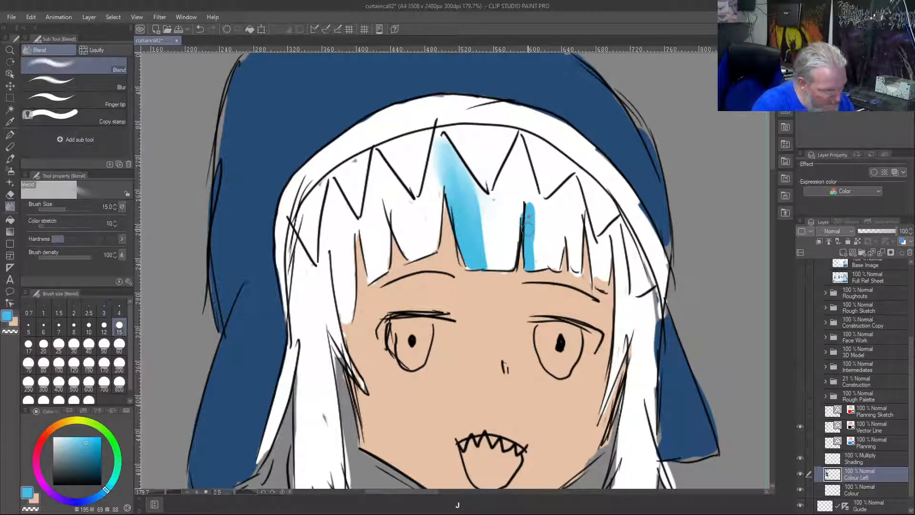
key("ctrl+z")
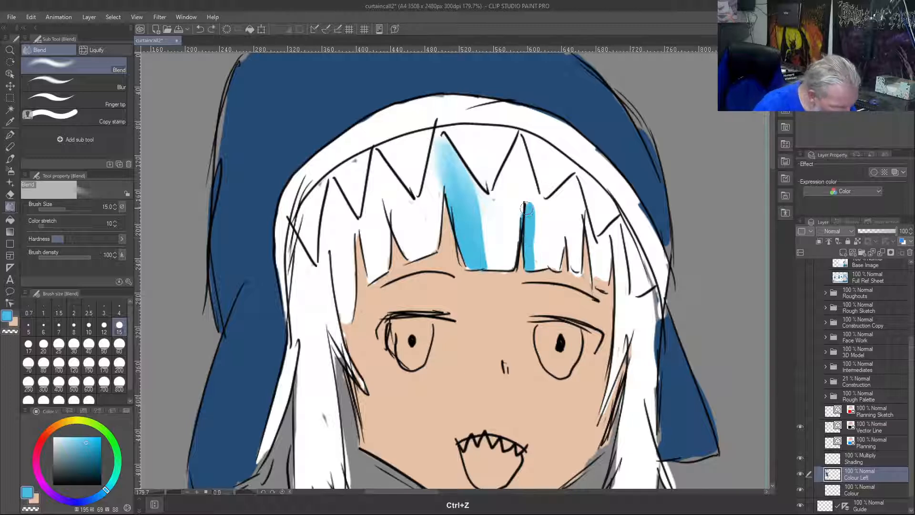
left_click_drag(528, 197, 535, 230)
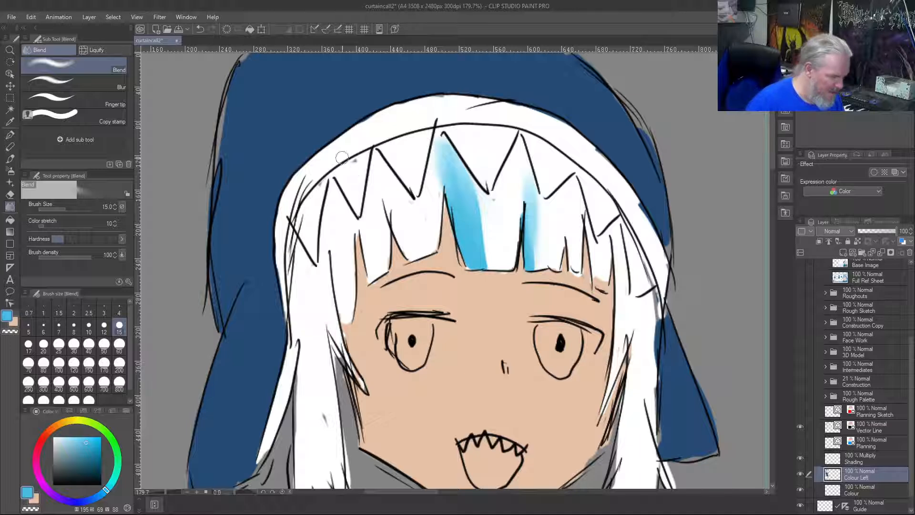
Fill the gaps in the left side lock's lower strands with sampled hair white at brush size 10
key("b")
right_click(324, 398)
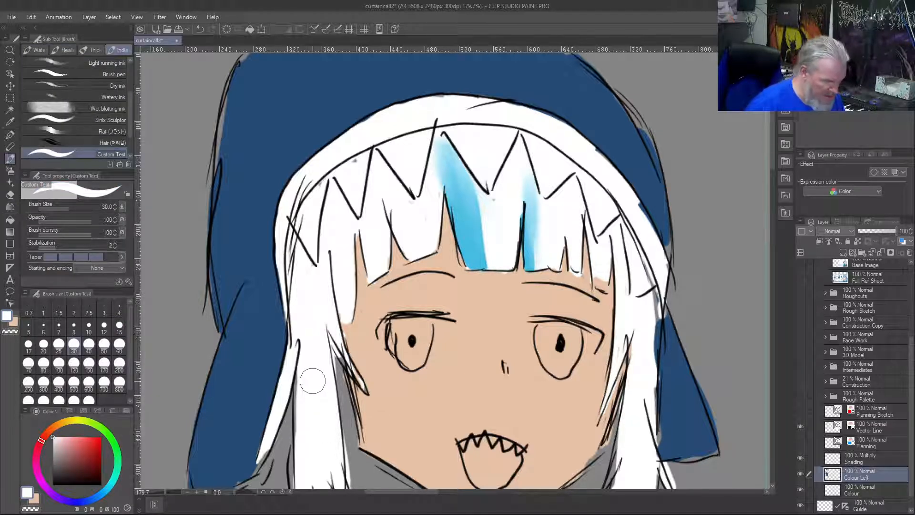
left_click_drag(428, 434, 440, 208)
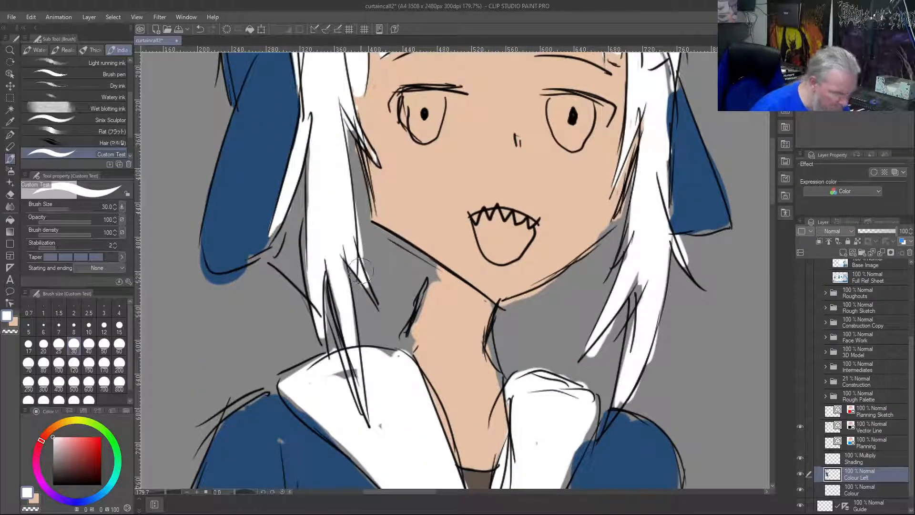
key("bracketleft")
key("bracketleft")
key("bracketleft")
key("bracketleft")
key("bracketleft")
key("bracketleft")
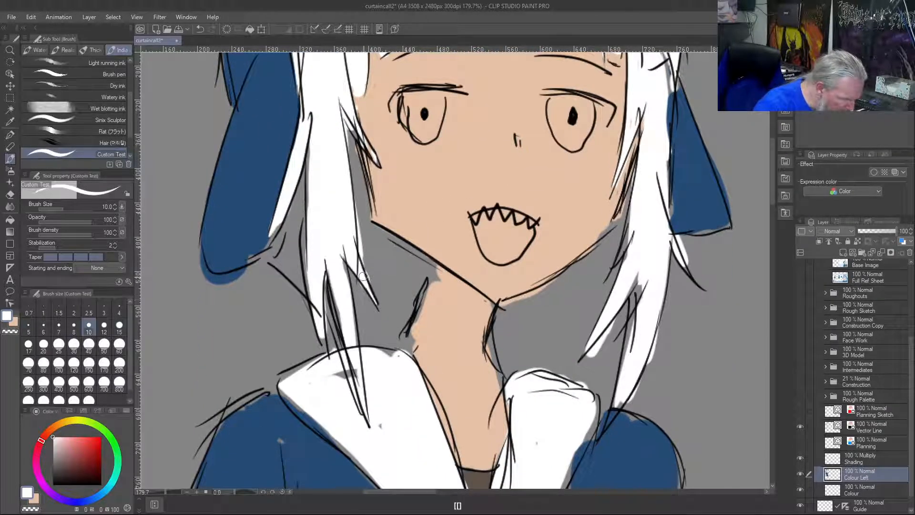
left_click_drag(330, 281, 346, 348)
left_click_drag(335, 317, 324, 296)
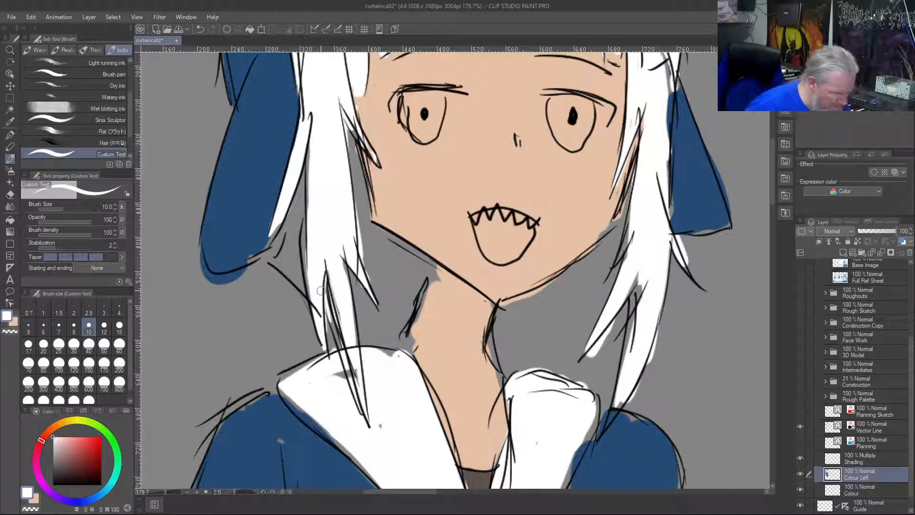
Extend the white of the right side lock out to its outlines, down to the split strands and tip
mouse_move(645, 298)
left_mouse_down()
mouse_move(634, 329)
mouse_move(633, 281)
mouse_move(630, 331)
left_mouse_up()
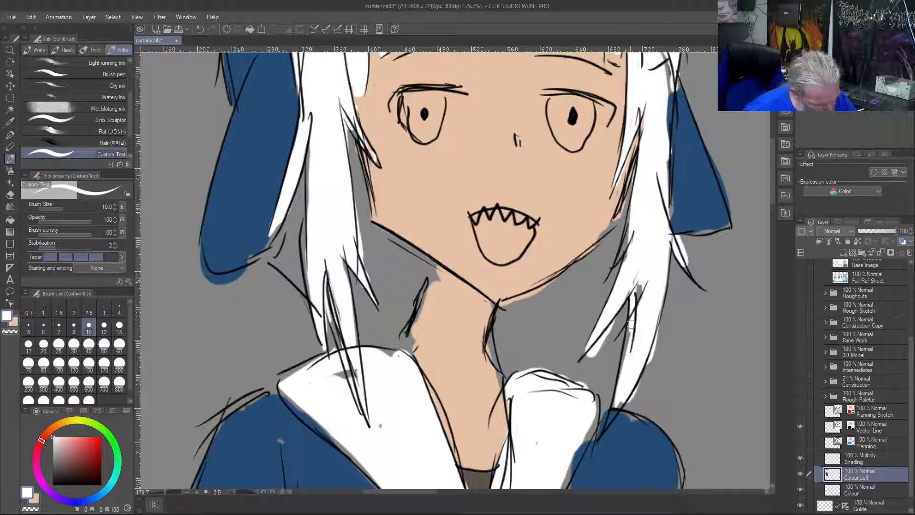
left_click_drag(639, 282, 631, 352)
mouse_move(633, 296)
left_mouse_down()
mouse_move(606, 429)
mouse_move(630, 390)
mouse_move(603, 433)
mouse_move(619, 395)
left_mouse_up()
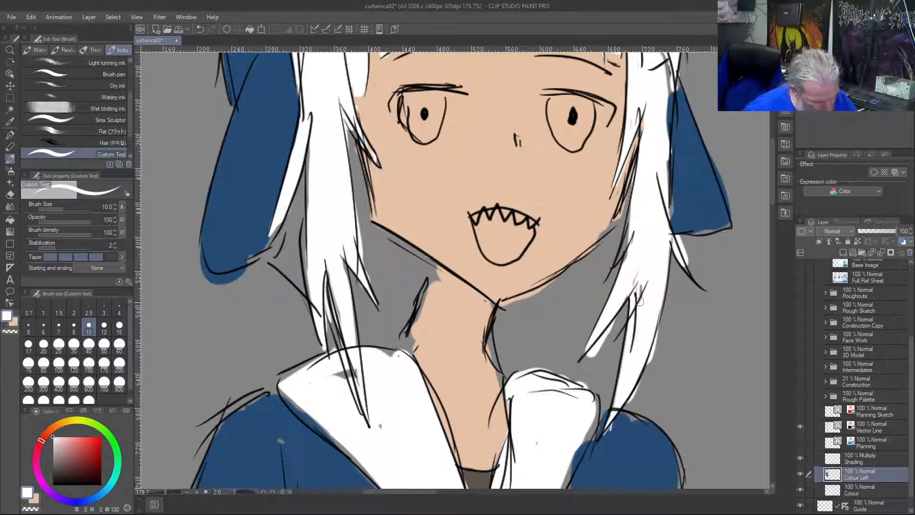
mouse_move(632, 243)
left_mouse_down()
mouse_move(617, 263)
mouse_move(627, 226)
left_mouse_up()
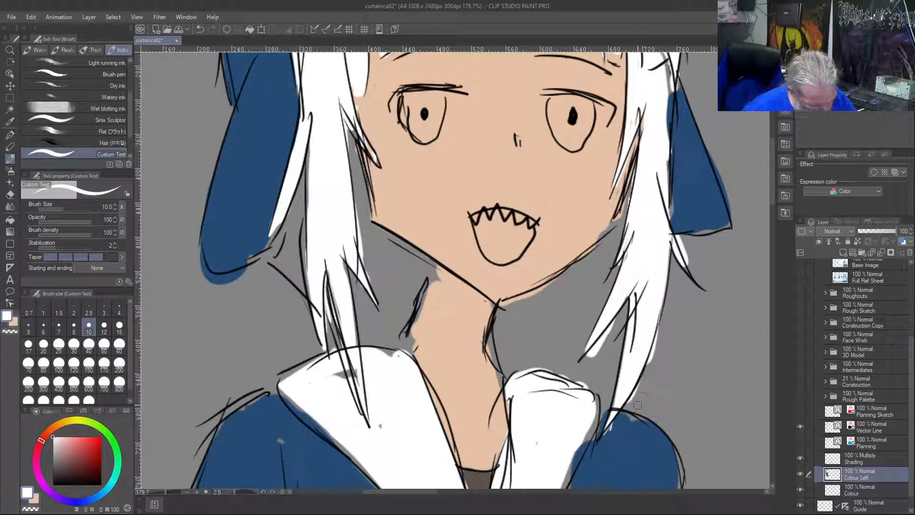
Erase the white spilling past the right side lock's lower outlines using the transparent colour
key("c")
left_click_drag(662, 326, 641, 382)
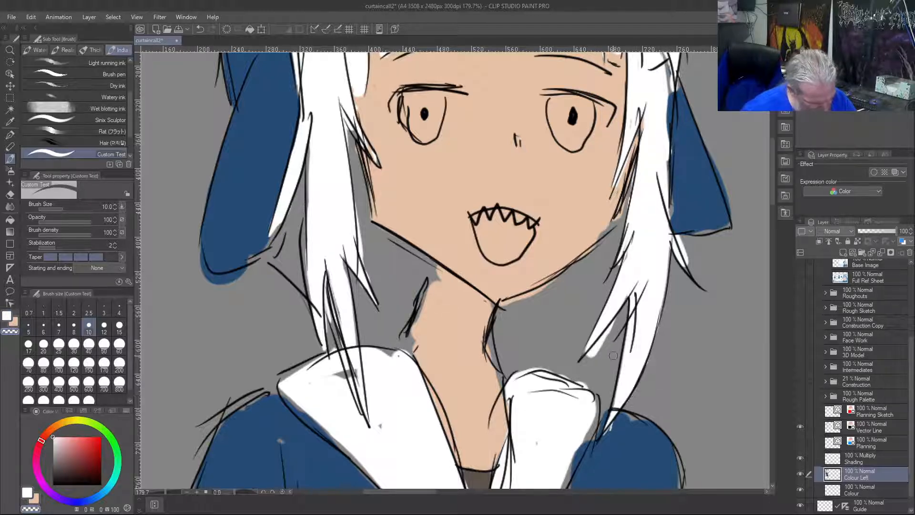
mouse_move(612, 324)
left_mouse_down()
mouse_move(592, 356)
mouse_move(612, 332)
left_mouse_up()
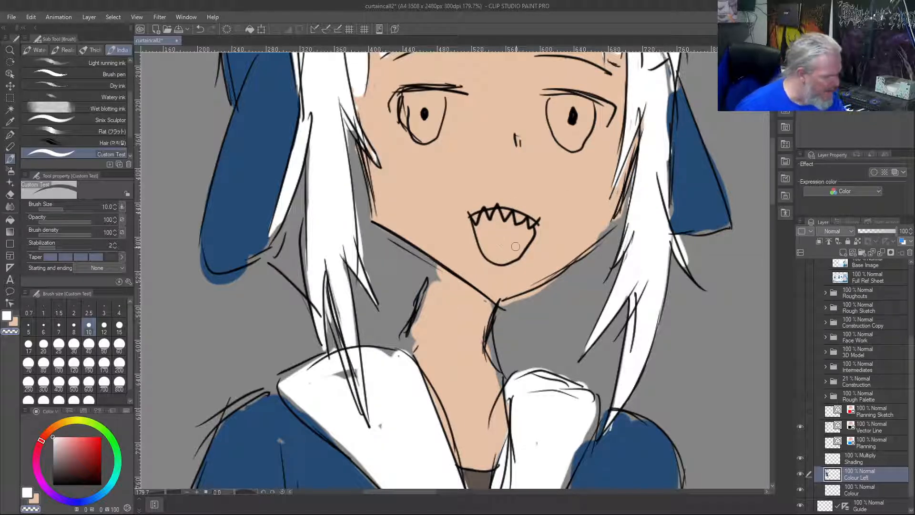
Paint a soft pink tongue in the lower part of the mouth, using hue 0 and a brush size of 20
left_click(79, 437)
left_click(70, 440)
mouse_move(504, 248)
left_mouse_down()
mouse_move(512, 258)
mouse_move(484, 243)
left_mouse_up()
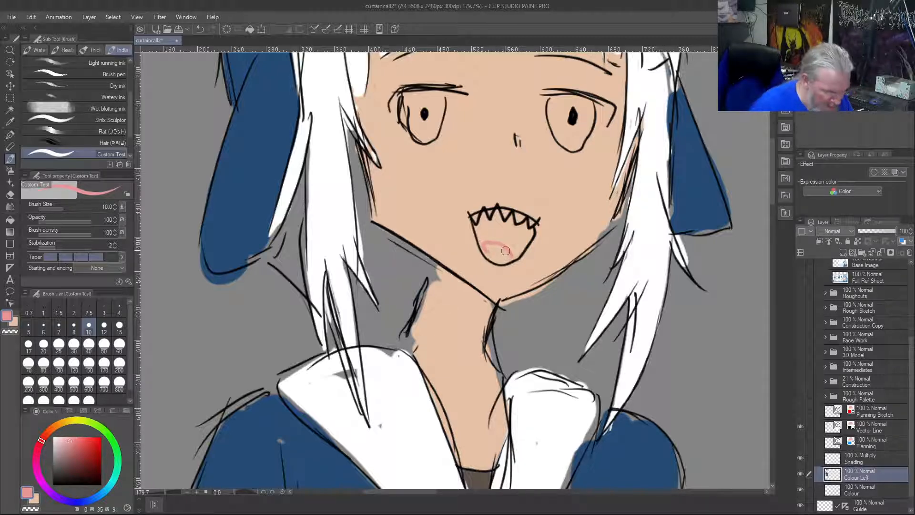
key("bracketright")
key("bracketright")
key("bracketright")
key("bracketright")
mouse_move(510, 258)
left_mouse_down()
mouse_move(485, 246)
mouse_move(500, 258)
left_mouse_up()
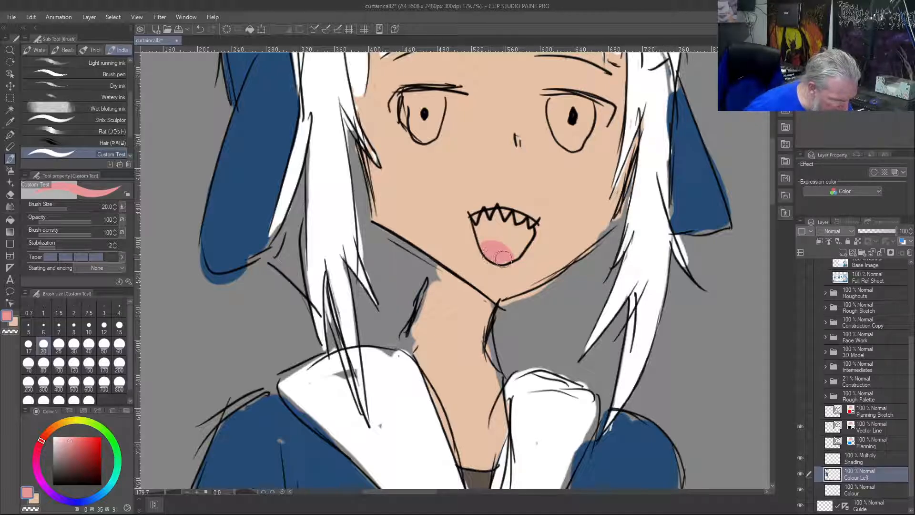
left_click_drag(481, 244, 491, 258)
Fill the mouth interior above the tongue with a dark red of hue 0, saturation 67 and value 58
left_click_drag(86, 435, 86, 455)
mouse_move(515, 250)
left_mouse_down()
mouse_move(504, 234)
mouse_move(475, 234)
mouse_move(473, 216)
mouse_move(480, 228)
mouse_move(501, 229)
mouse_move(517, 257)
mouse_move(531, 227)
mouse_move(533, 235)
mouse_move(522, 217)
mouse_move(514, 243)
mouse_move(501, 223)
left_mouse_up()
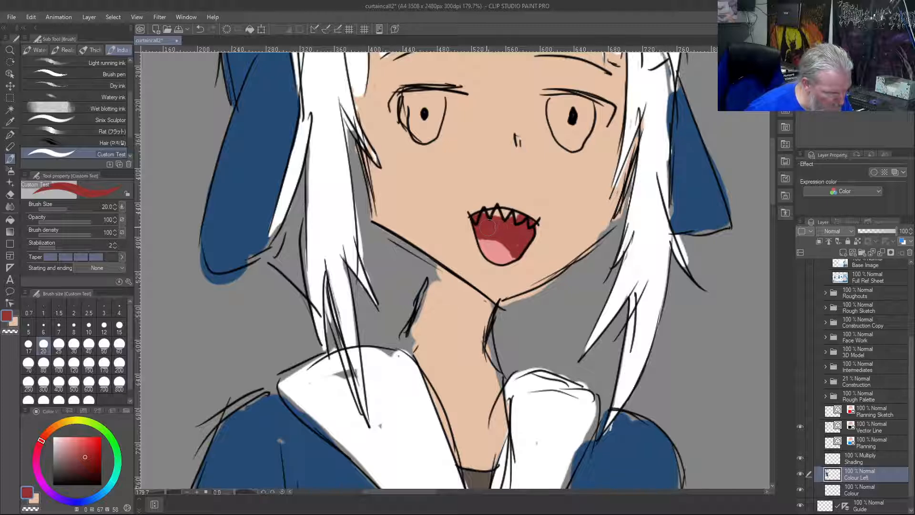
left_click_drag(507, 214, 519, 221)
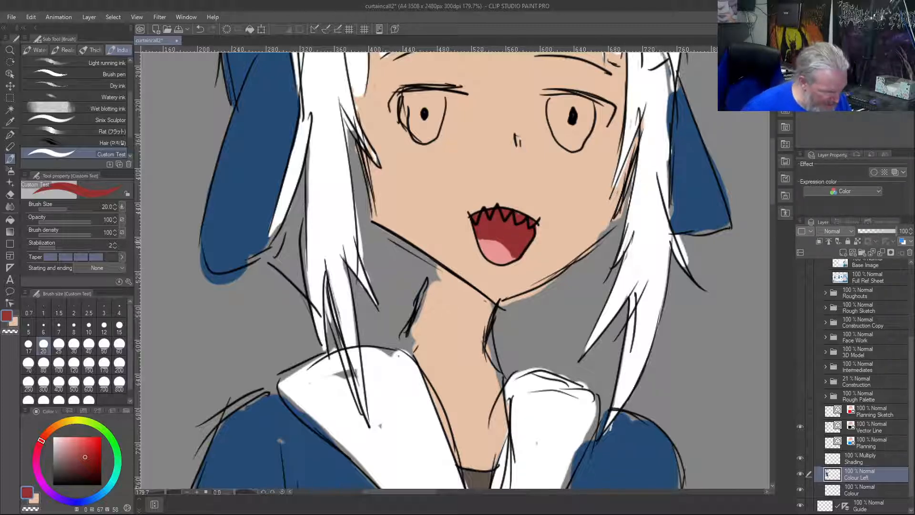
Colour the row of pointed upper teeth white and tidy the dark red around them
right_click(535, 224)
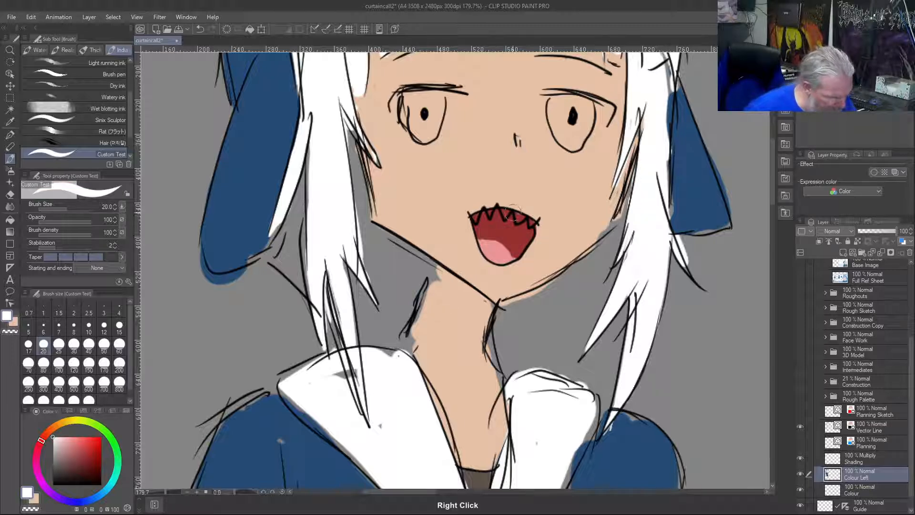
mouse_move(518, 217)
left_mouse_down()
mouse_move(536, 223)
mouse_move(511, 210)
mouse_move(474, 217)
left_mouse_up()
right_click(487, 221)
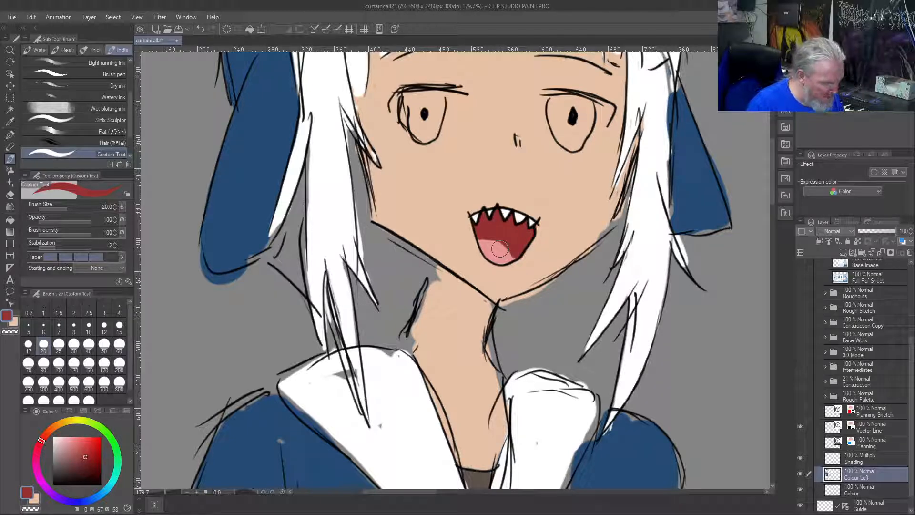
Fill the flat-colour gaps at the neck base, right collar flap and right shoulder with sampled skin, white and blue
right_click(451, 382)
mouse_move(408, 331)
left_mouse_down()
mouse_move(413, 351)
mouse_move(400, 345)
mouse_move(405, 351)
left_mouse_up()
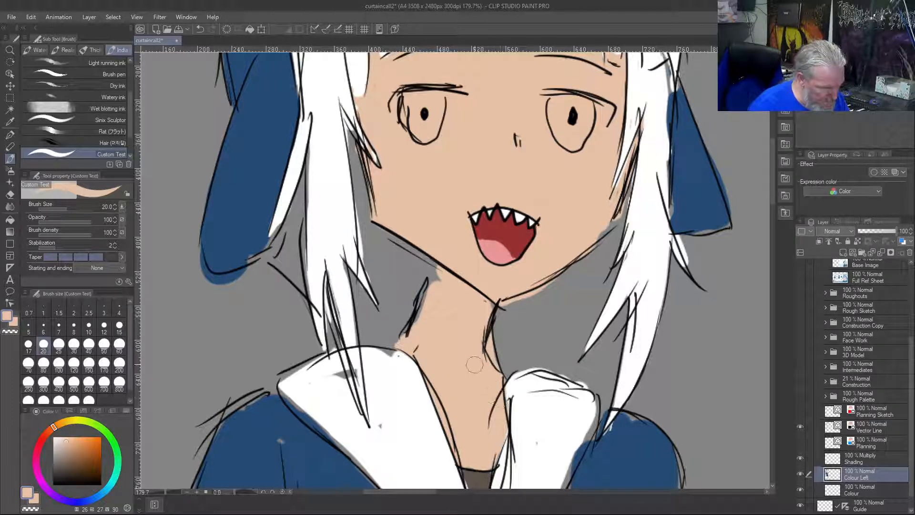
right_click(570, 416)
left_click_drag(591, 413, 577, 450)
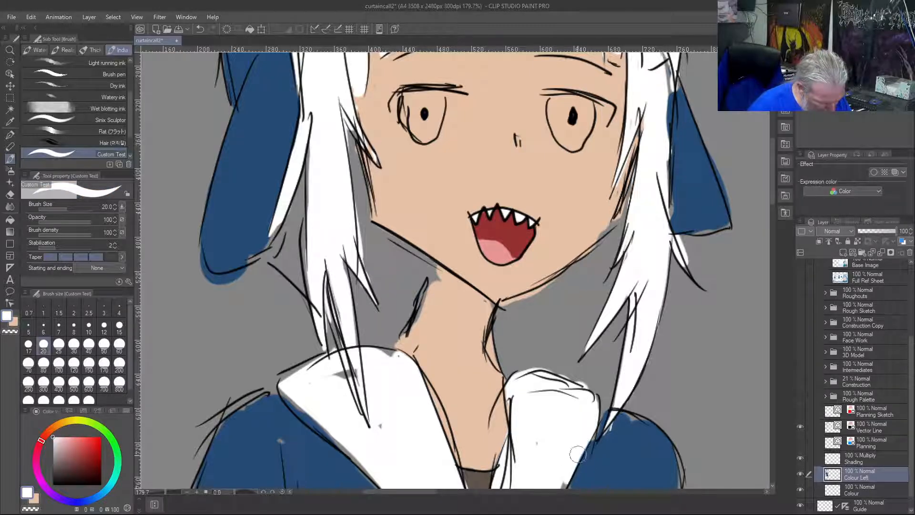
right_click(633, 434)
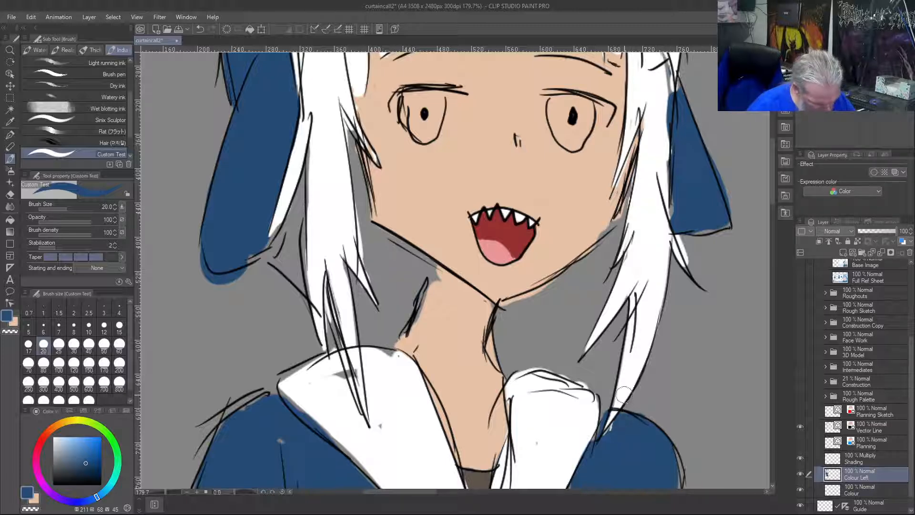
Clean up the line work at the right side lock's tip on Vector Line and fill the tip with white on Colour Left
left_click(871, 432)
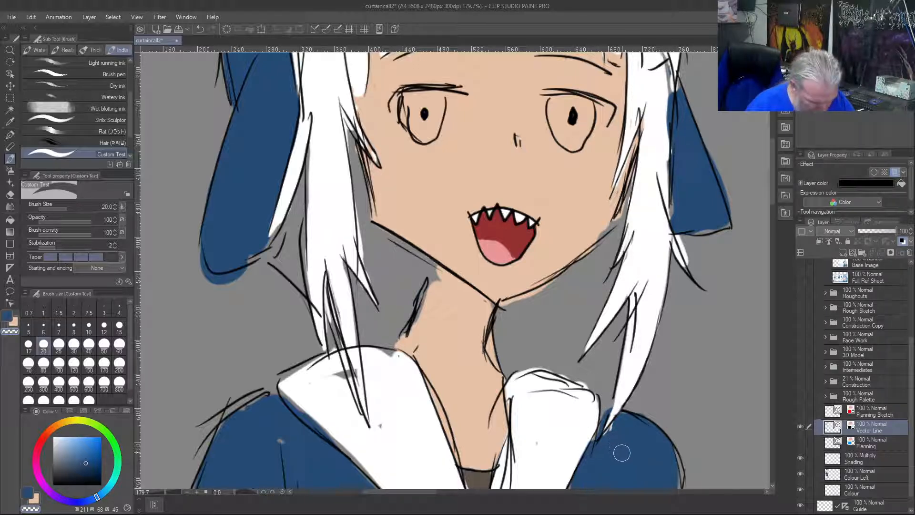
key("ctrl+z")
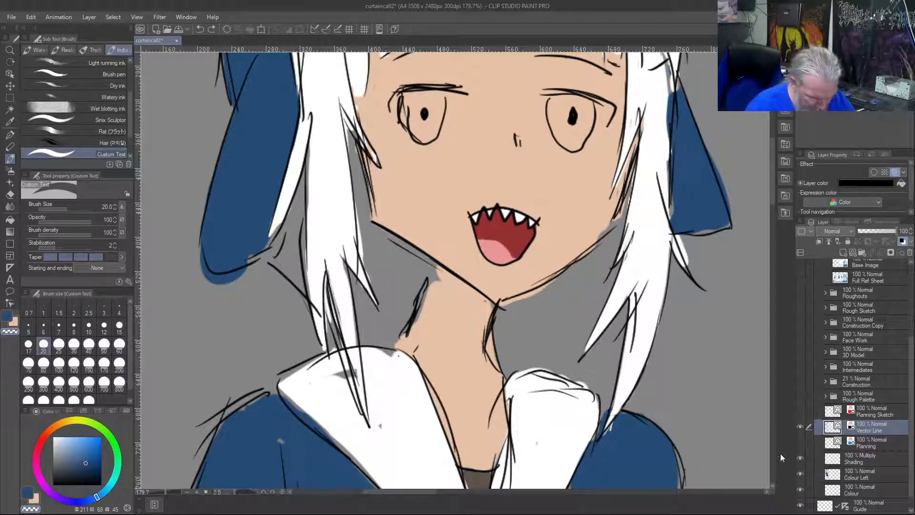
left_click(856, 476)
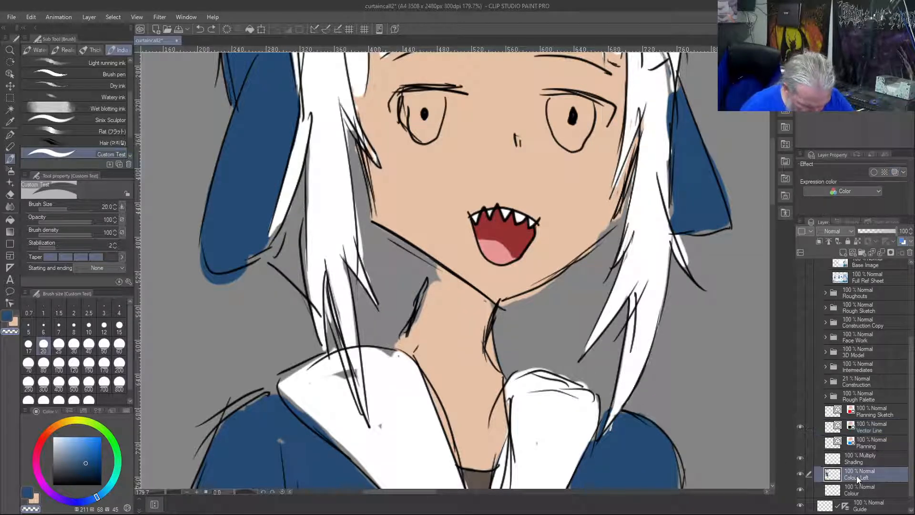
right_click(627, 375)
left_click_drag(615, 406, 607, 421)
Erase the colour spilling above the right collar flap and fill the grey gaps in the left flap with white
right_click(615, 439)
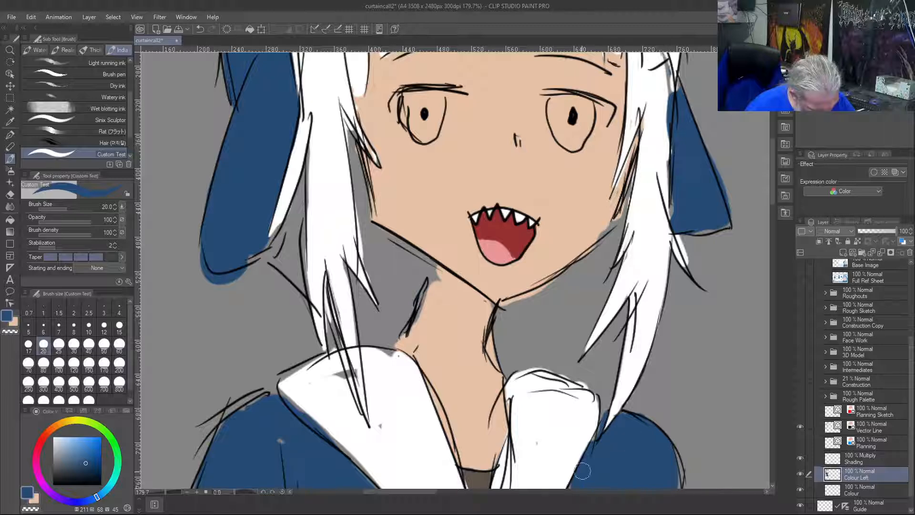
mouse_move(586, 380)
left_mouse_down()
mouse_move(574, 384)
mouse_move(582, 379)
left_mouse_up()
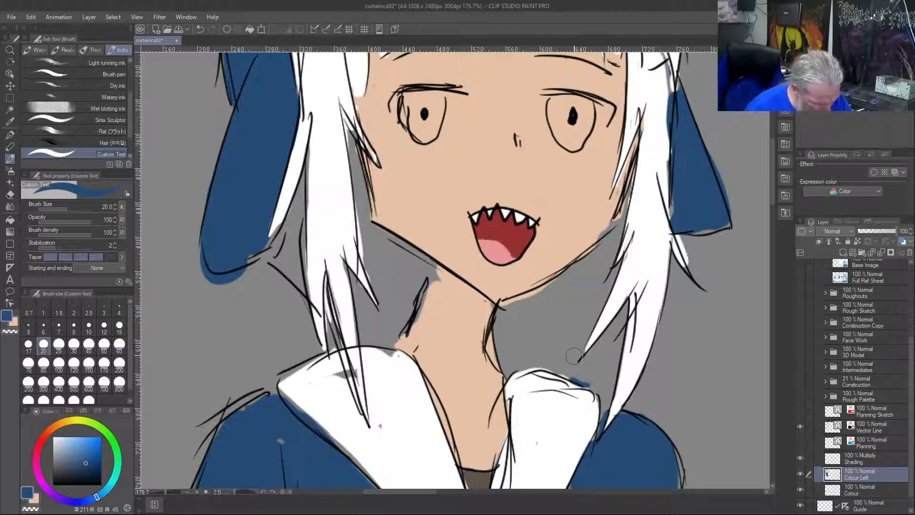
key("c")
mouse_move(591, 385)
left_mouse_down()
mouse_move(528, 359)
mouse_move(555, 367)
mouse_move(514, 373)
mouse_move(529, 365)
mouse_move(509, 394)
left_mouse_up()
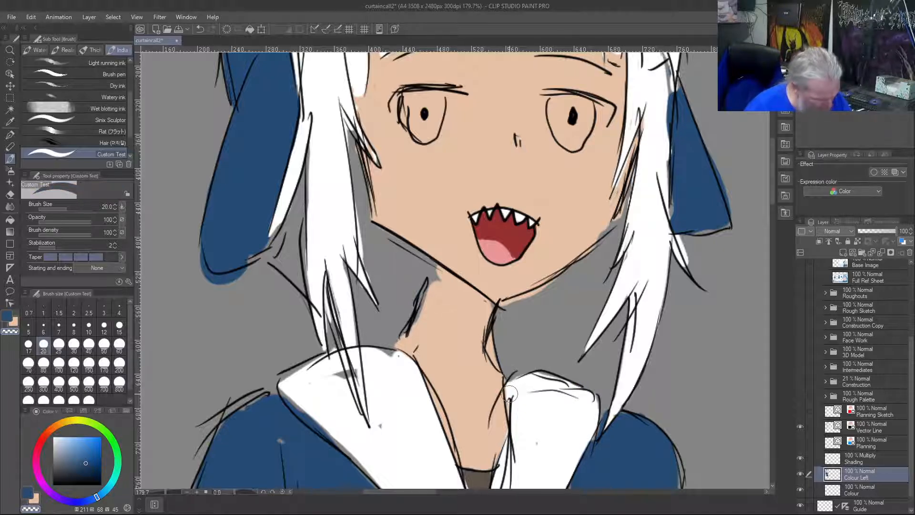
right_click(391, 377)
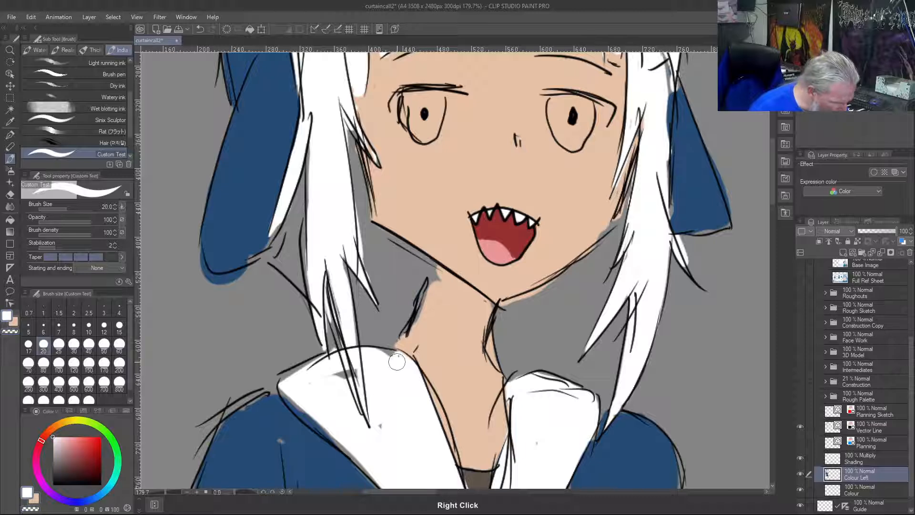
mouse_move(336, 387)
left_mouse_down()
mouse_move(339, 371)
mouse_move(357, 363)
left_mouse_up()
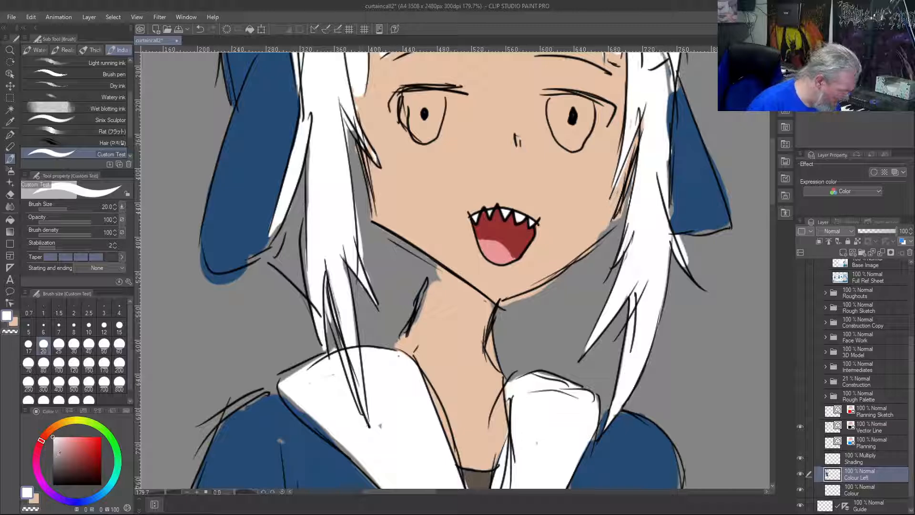
Paint light blue streaks with hue 200 at brush size 20 down the lower tips of both side locks
left_click_drag(98, 503, 108, 497)
left_click_drag(84, 456, 79, 441)
mouse_move(336, 284)
left_mouse_down()
mouse_move(365, 415)
mouse_move(340, 261)
mouse_move(344, 290)
left_mouse_up()
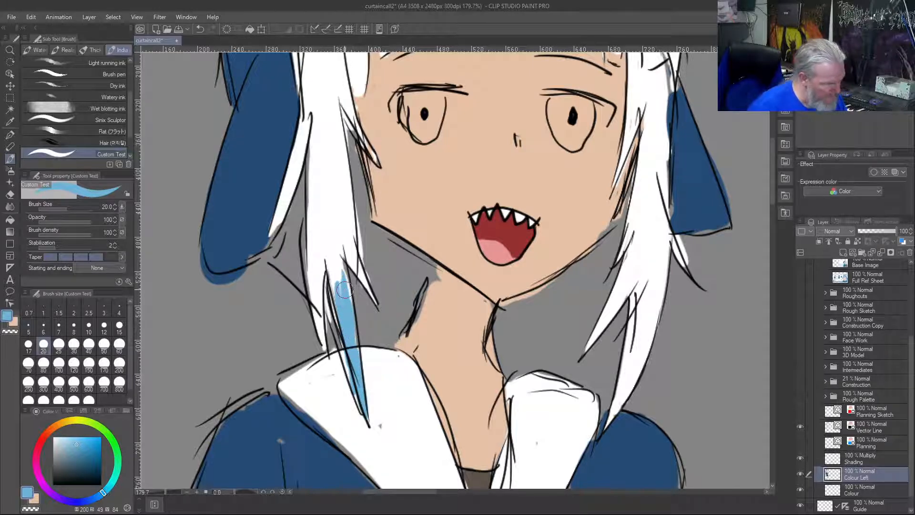
mouse_move(620, 401)
left_mouse_down()
mouse_move(625, 381)
mouse_move(608, 430)
mouse_move(637, 307)
mouse_move(620, 400)
mouse_move(637, 300)
left_mouse_up()
Soften the upper ends of both side-lock blue streaks into the white hair using Blend at brush size 15
key("j")
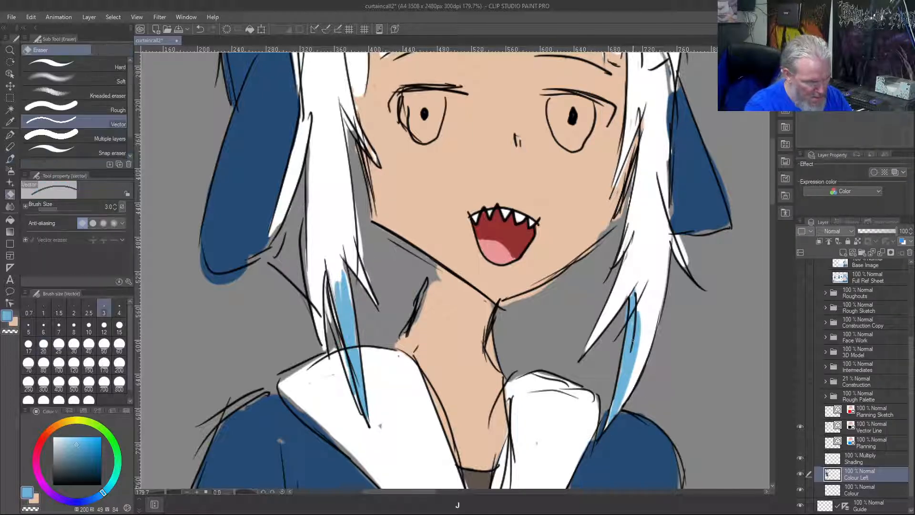
left_click_drag(637, 340, 645, 265)
mouse_move(641, 312)
left_mouse_down()
mouse_move(630, 365)
mouse_move(645, 275)
mouse_move(634, 340)
mouse_move(650, 276)
left_mouse_up()
mouse_move(629, 360)
left_mouse_down()
mouse_move(639, 295)
mouse_move(622, 406)
left_mouse_up()
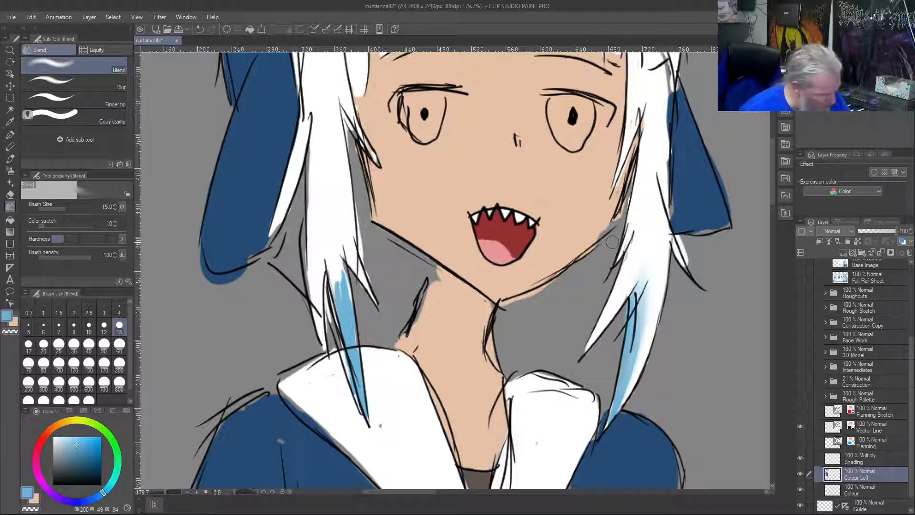
mouse_move(353, 362)
left_mouse_down()
mouse_move(333, 259)
mouse_move(349, 305)
mouse_move(347, 294)
mouse_move(320, 227)
mouse_move(351, 335)
mouse_move(347, 298)
left_mouse_up()
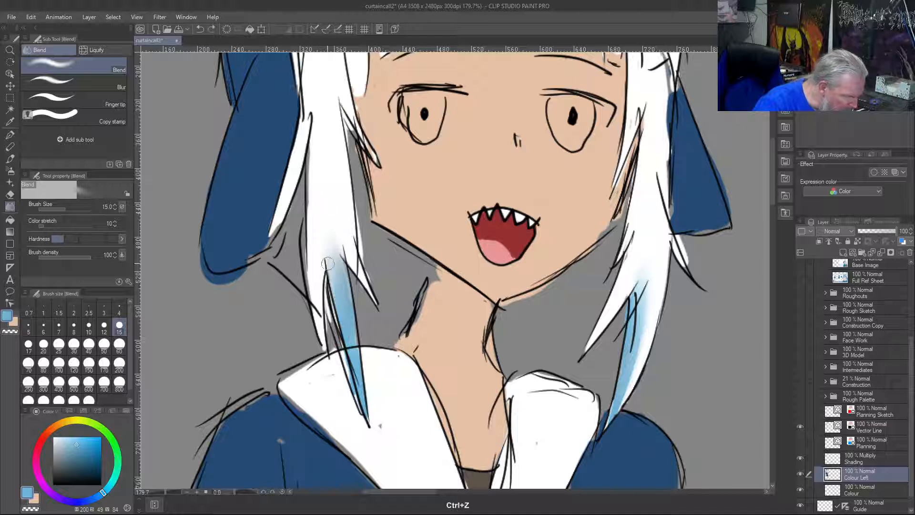
Rework the top of the left side lock's blue streak with sampled white and blend it up into the hair at brush size 15
right_click(333, 238)
mouse_move(336, 243)
left_mouse_down()
mouse_move(345, 281)
mouse_move(342, 246)
mouse_move(347, 265)
mouse_move(347, 288)
mouse_move(338, 262)
mouse_move(344, 302)
mouse_move(328, 262)
mouse_move(346, 303)
left_mouse_up()
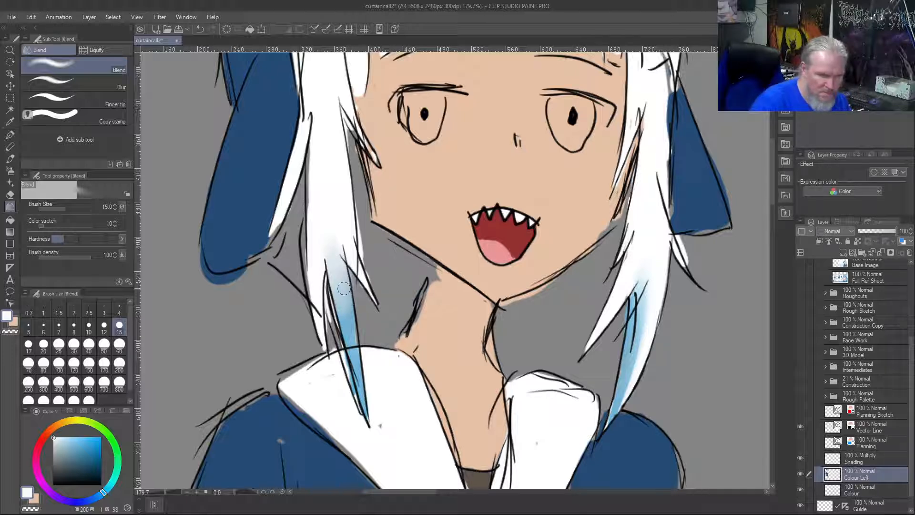
key("b")
right_click(335, 231)
mouse_move(334, 231)
left_mouse_down()
mouse_move(361, 402)
mouse_move(340, 284)
mouse_move(353, 325)
mouse_move(348, 293)
mouse_move(344, 278)
mouse_move(351, 327)
mouse_move(334, 279)
mouse_move(355, 363)
mouse_move(346, 300)
left_mouse_up()
right_click(360, 394)
key("j")
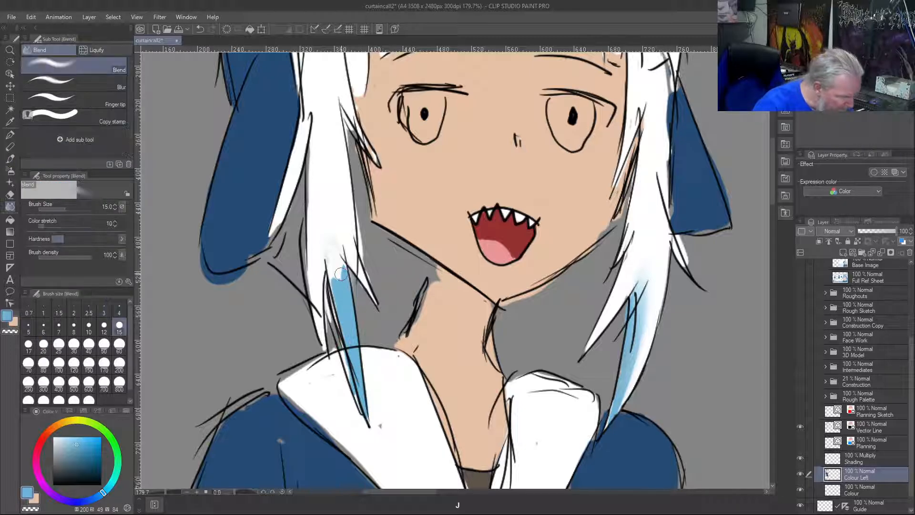
mouse_move(338, 253)
left_mouse_down()
mouse_move(343, 275)
mouse_move(340, 241)
mouse_move(339, 287)
mouse_move(330, 253)
mouse_move(343, 303)
left_mouse_up()
mouse_move(335, 225)
left_mouse_down()
mouse_move(344, 309)
mouse_move(324, 242)
mouse_move(345, 307)
mouse_move(344, 275)
left_mouse_up()
mouse_move(326, 206)
left_mouse_down()
mouse_move(343, 277)
mouse_move(325, 209)
mouse_move(337, 290)
mouse_move(326, 181)
left_mouse_up()
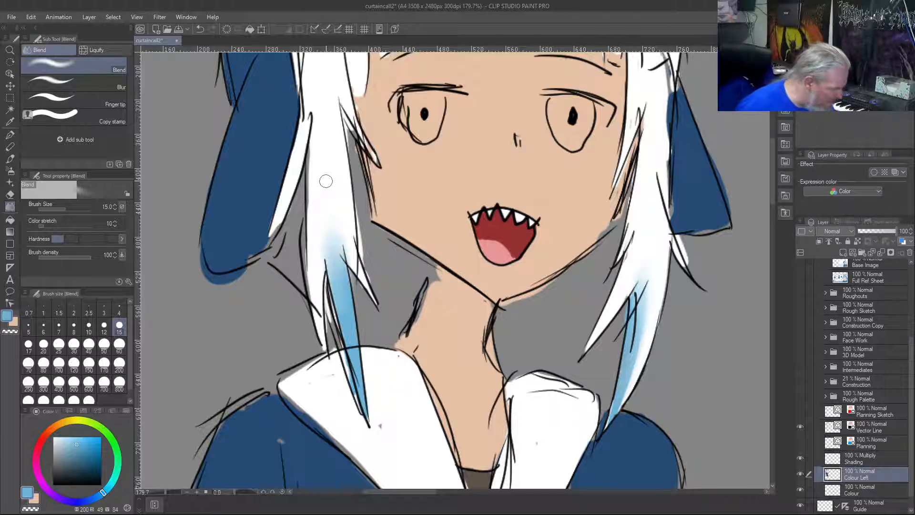
Fill the left eye's iris with blue at hue 230, saturation 70 and value 74, using brush size 20
left_click(84, 502)
left_click(89, 450)
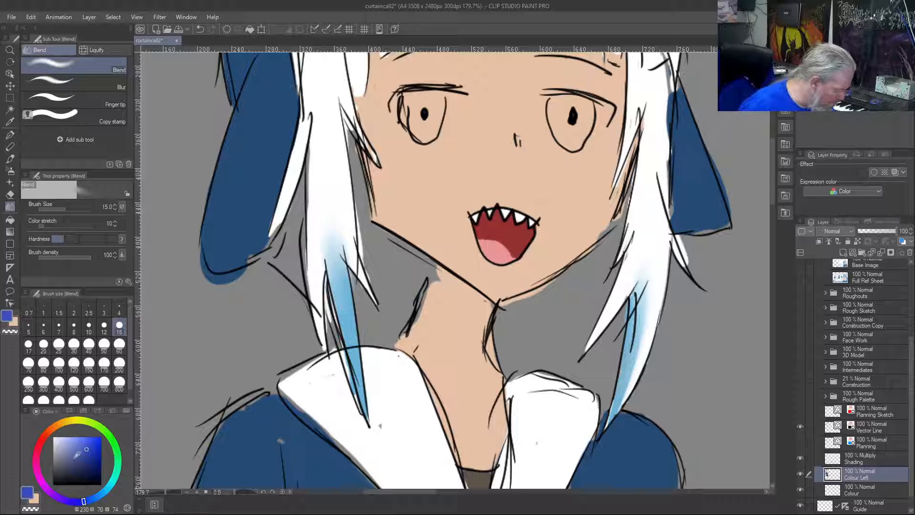
key("b")
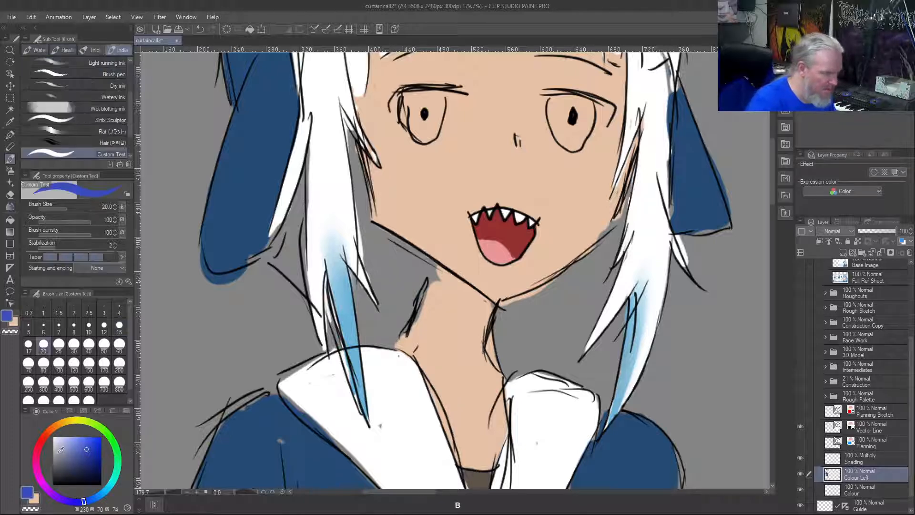
mouse_move(421, 110)
left_mouse_down()
mouse_move(428, 90)
mouse_move(440, 106)
mouse_move(438, 99)
mouse_move(423, 138)
mouse_move(411, 127)
mouse_move(412, 95)
mouse_move(420, 136)
mouse_move(434, 111)
mouse_move(413, 133)
mouse_move(422, 96)
left_mouse_up()
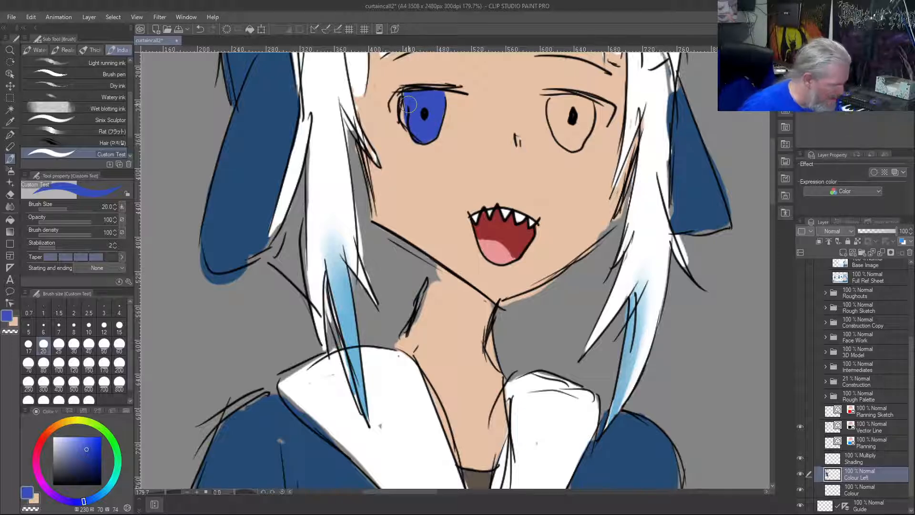
Repaint the left iris in a deeper blue with hue 231, saturation 83 and value 64, and fill the right iris with it
left_click(85, 461)
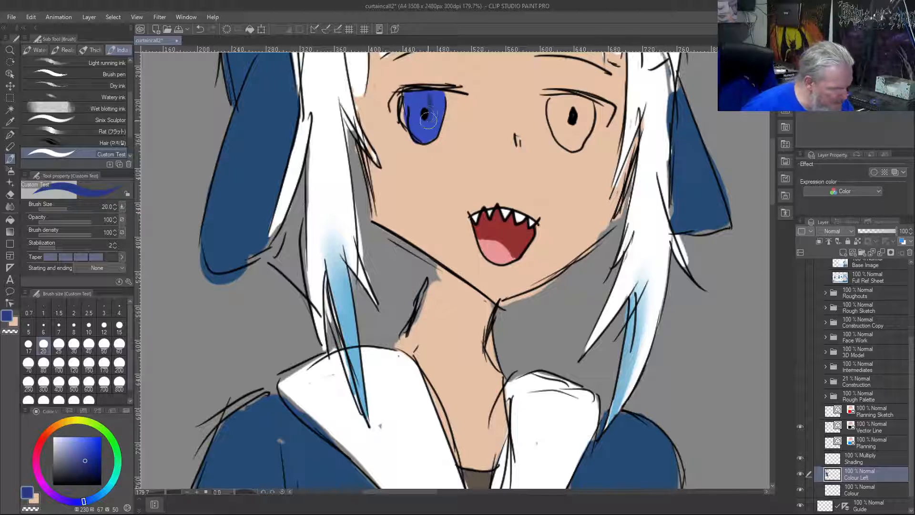
mouse_move(428, 122)
left_mouse_down()
mouse_move(439, 97)
mouse_move(430, 134)
left_mouse_up()
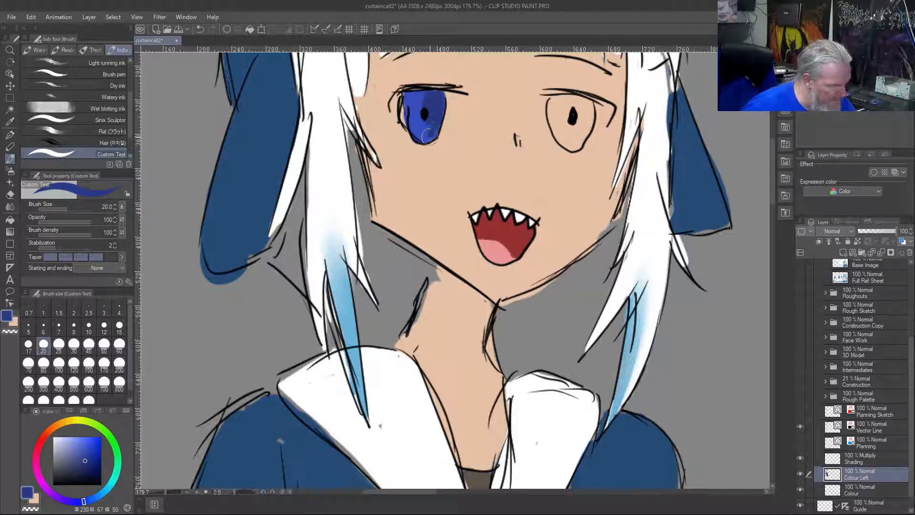
left_click_drag(83, 452, 92, 454)
mouse_move(420, 100)
left_mouse_down()
mouse_move(436, 97)
mouse_move(440, 115)
mouse_move(423, 136)
mouse_move(429, 128)
mouse_move(414, 123)
mouse_move(410, 102)
mouse_move(426, 95)
mouse_move(409, 117)
left_mouse_up()
mouse_move(556, 99)
left_mouse_down()
mouse_move(554, 128)
mouse_move(581, 144)
mouse_move(593, 119)
mouse_move(588, 104)
mouse_move(578, 140)
mouse_move(587, 97)
mouse_move(579, 135)
mouse_move(565, 98)
mouse_move(557, 109)
mouse_move(574, 142)
left_mouse_up()
left_click_drag(563, 104, 555, 122)
Cover the blue spilling outside the right eye's outline with the sampled skin tone
right_click(592, 168)
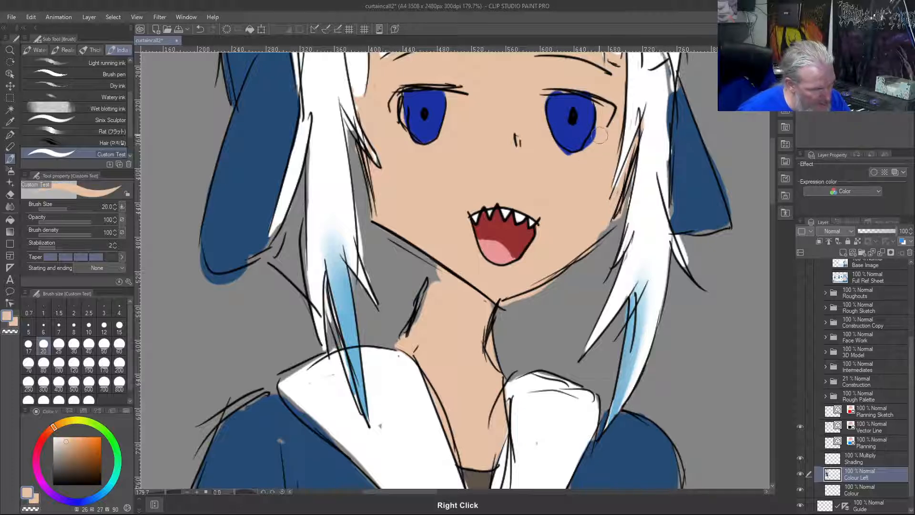
mouse_move(590, 142)
left_mouse_down()
mouse_move(574, 159)
mouse_move(558, 150)
left_mouse_up()
left_click_drag(548, 89, 598, 89)
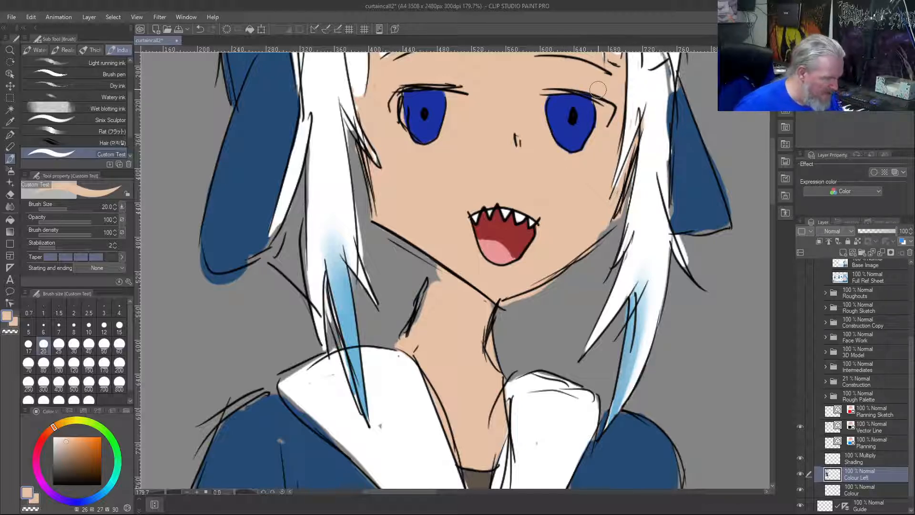
Paint the lower part of both irises in lighter blue with hue 215, saturation 63 and value 73
right_click(426, 127)
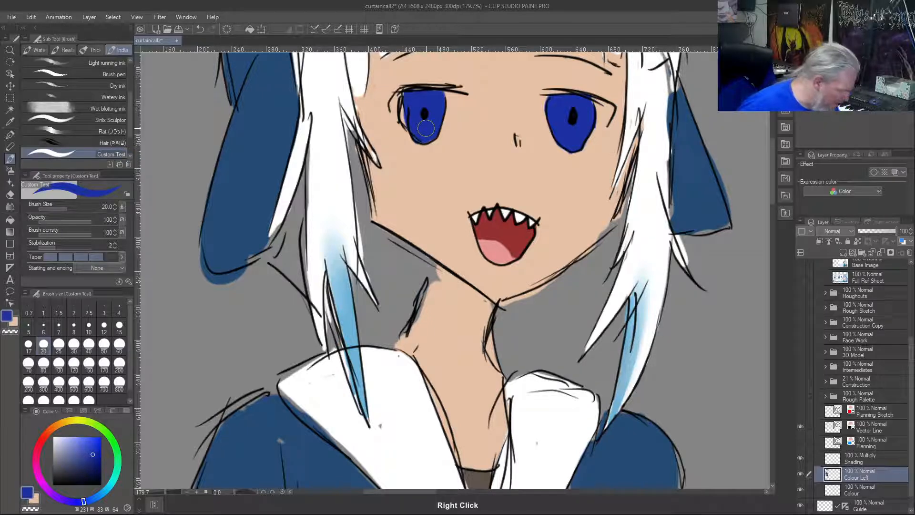
left_click_drag(87, 502, 94, 498)
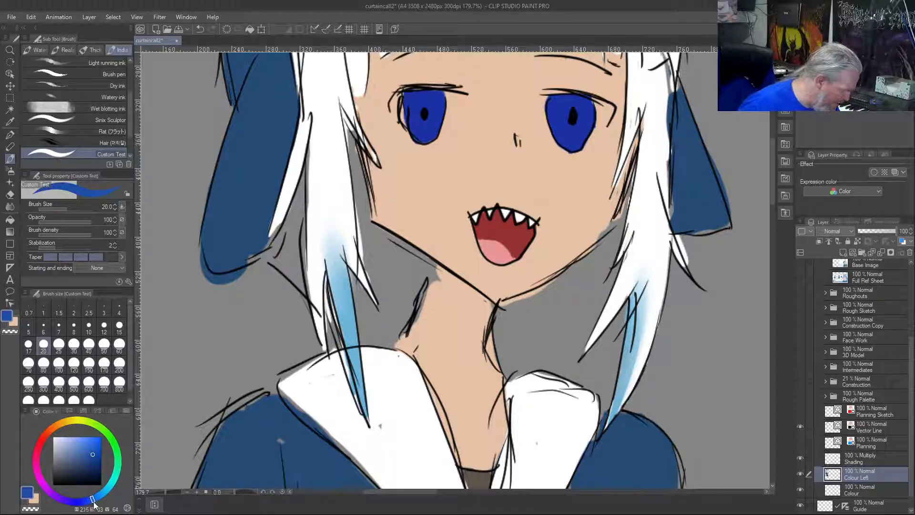
left_click(83, 450)
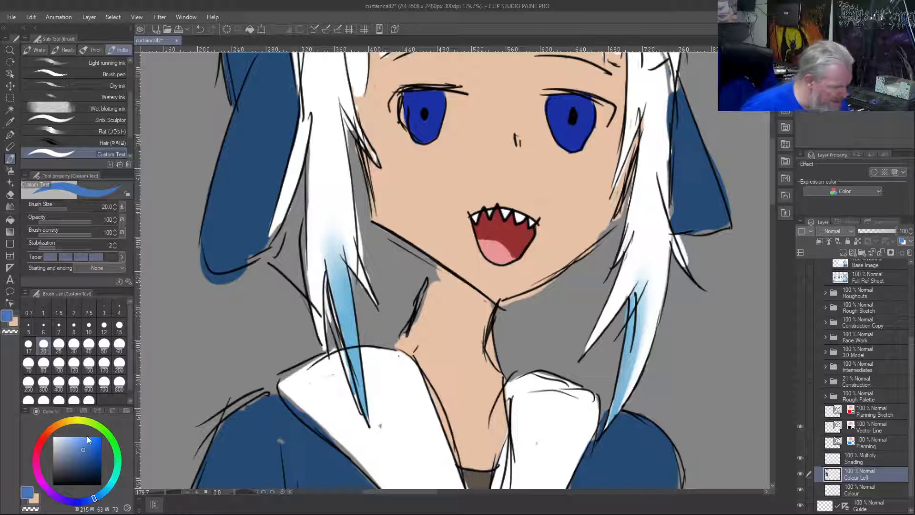
mouse_move(437, 126)
left_mouse_down()
mouse_move(410, 124)
mouse_move(420, 135)
mouse_move(433, 124)
mouse_move(422, 136)
mouse_move(419, 120)
left_mouse_up()
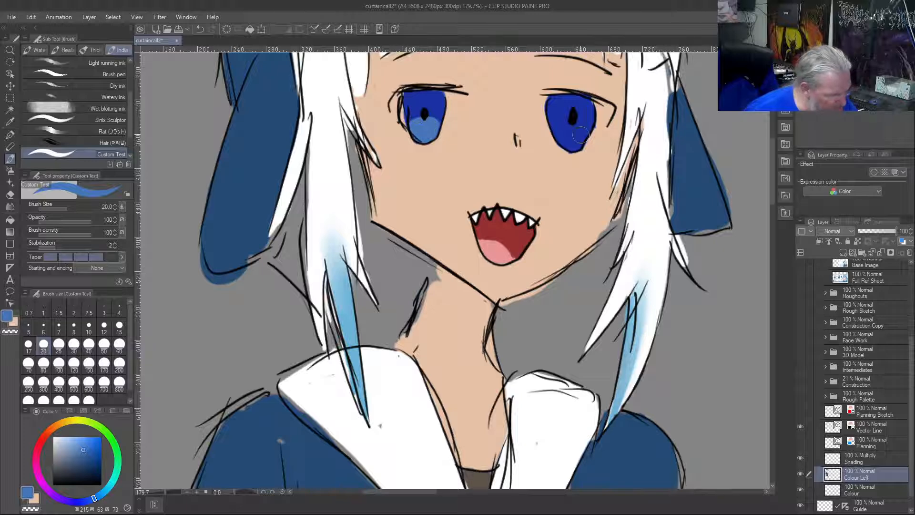
mouse_move(585, 134)
left_mouse_down()
mouse_move(559, 127)
mouse_move(571, 143)
mouse_move(582, 133)
mouse_move(565, 144)
mouse_move(560, 131)
left_mouse_up()
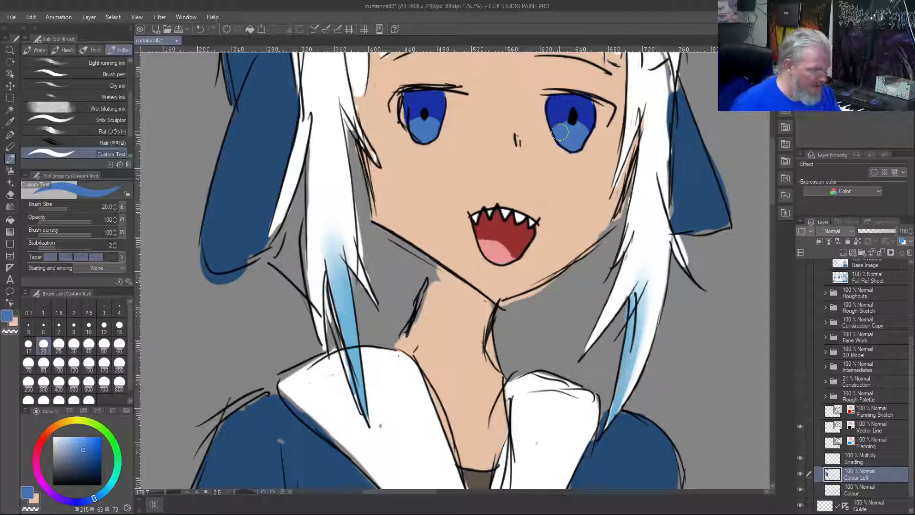
Try a translucent white reflection on the left iris at opacity 15 and brush size 12
left_click_drag(58, 441, 33, 433)
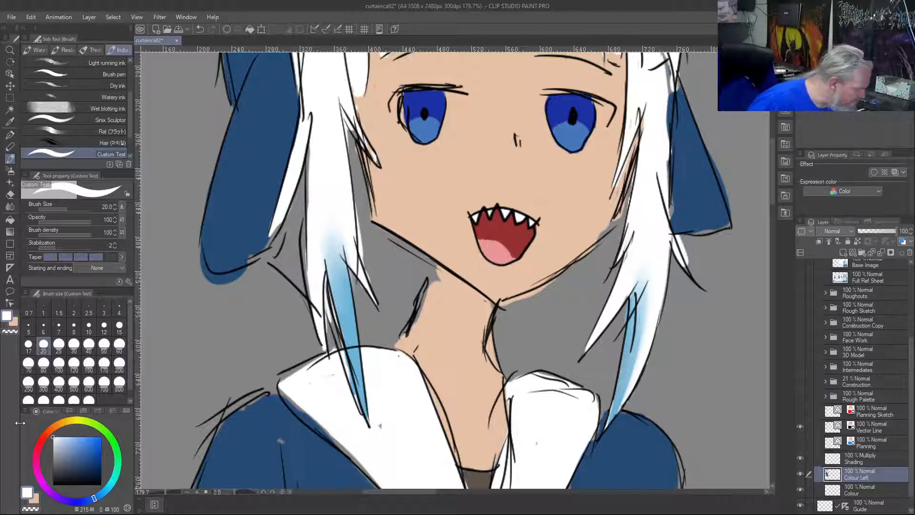
left_click_drag(92, 223, 46, 226)
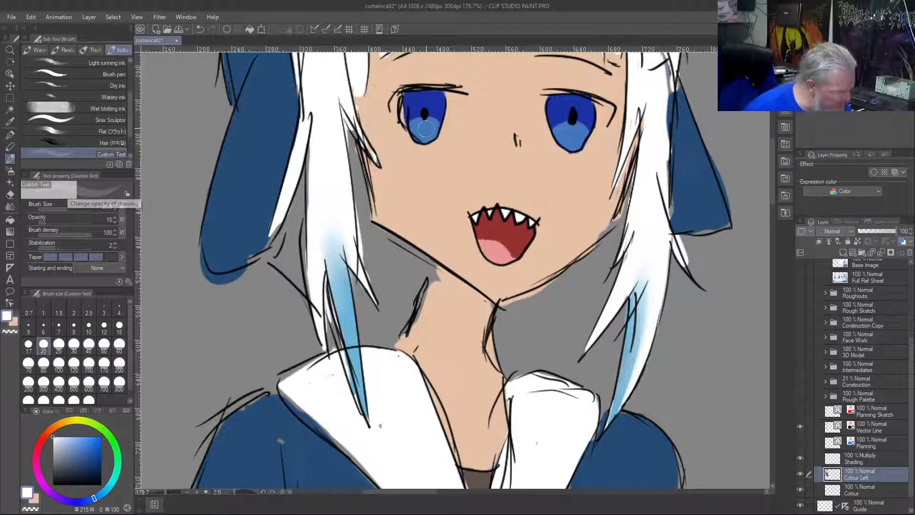
key("bracketleft")
key("bracketleft")
key("bracketleft")
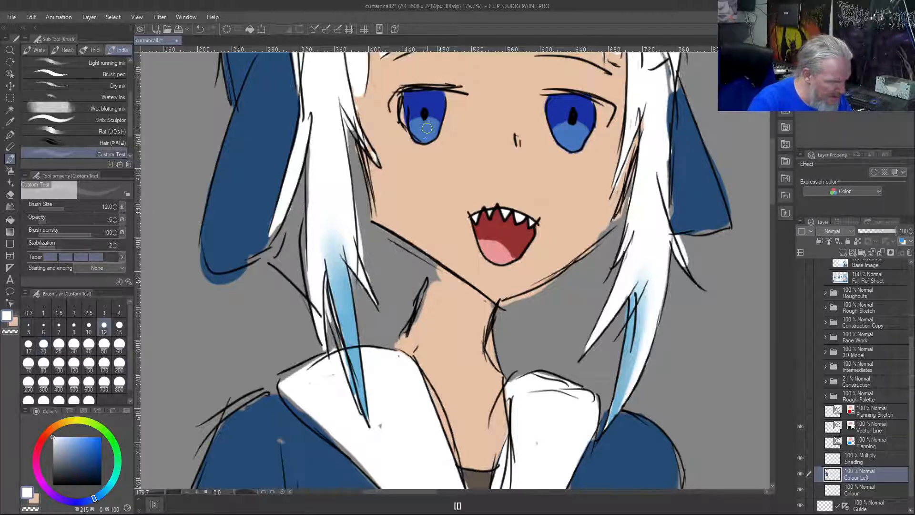
left_click_drag(415, 112, 415, 103)
key("ctrl+z")
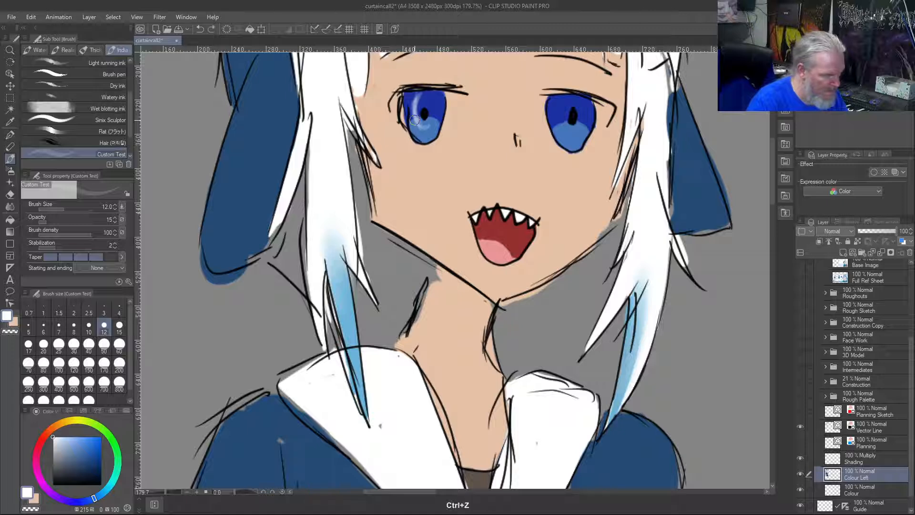
key("ctrl+z")
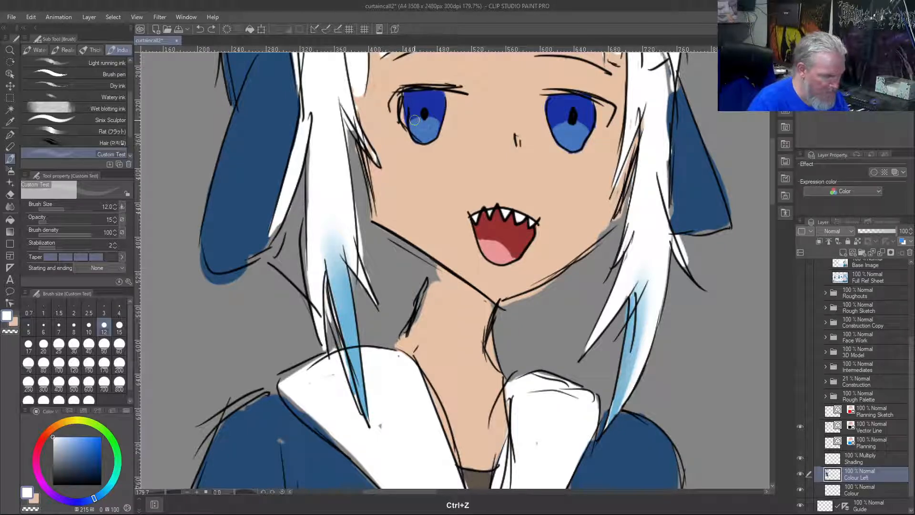
Try wider white reflections on both irises at brush size 15 and undo them
key("bracketright")
mouse_move(430, 126)
left_mouse_down()
mouse_move(416, 122)
mouse_move(413, 98)
mouse_move(412, 106)
left_mouse_up()
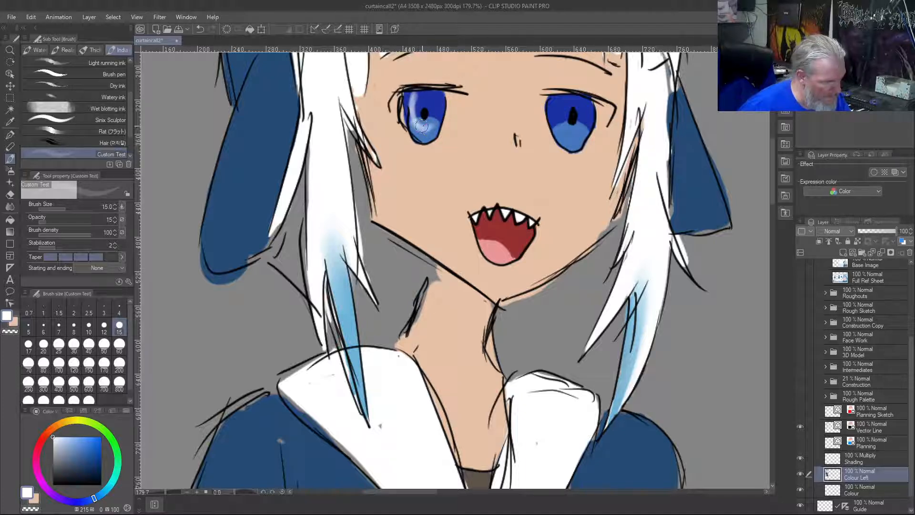
mouse_move(576, 137)
left_mouse_down()
mouse_move(561, 92)
mouse_move(564, 131)
mouse_move(560, 95)
mouse_move(577, 138)
mouse_move(555, 117)
mouse_move(562, 108)
left_mouse_up()
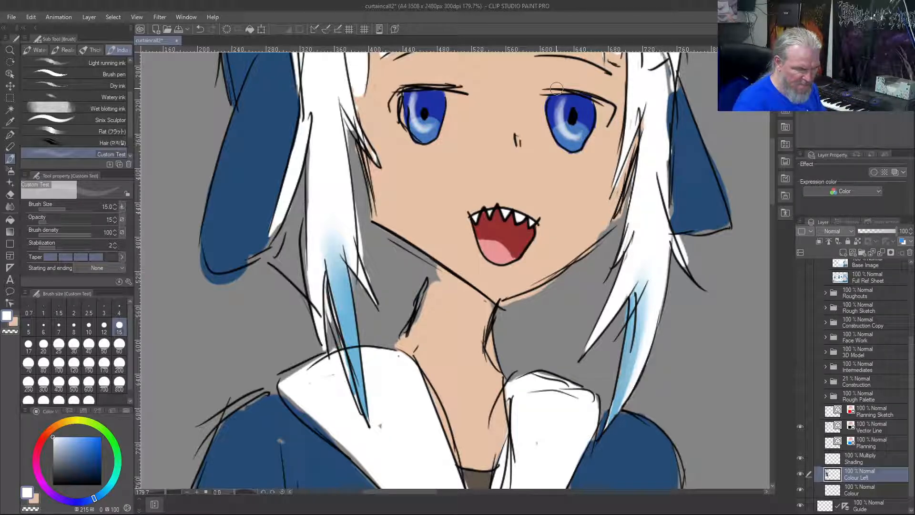
key("ctrl+z")
key("ctrl+z")
key("ctrl+z")
key("ctrl+z")
key("ctrl+z")
key("ctrl+z")
key("ctrl+z")
key("ctrl+z")
key("ctrl+z")
key("ctrl+z")
key("ctrl+z")
key("ctrl+z")
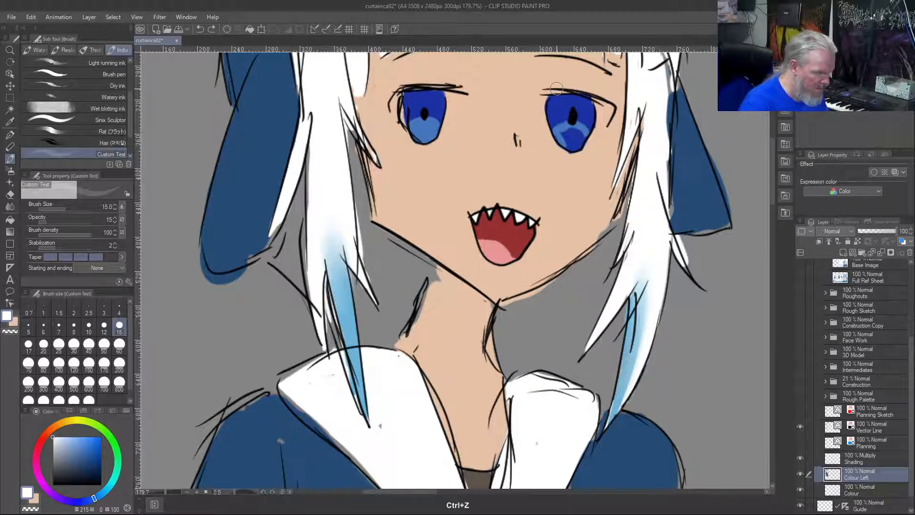
key("ctrl+z")
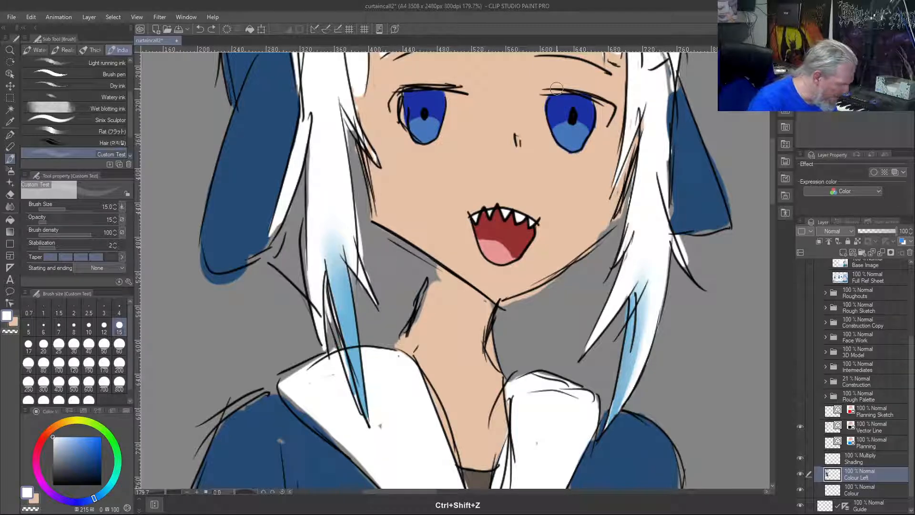
Try a fine white reflection on the left iris at brush size 7 and opacity 9, and undo it
key("bracketleft")
key("bracketleft")
key("bracketleft")
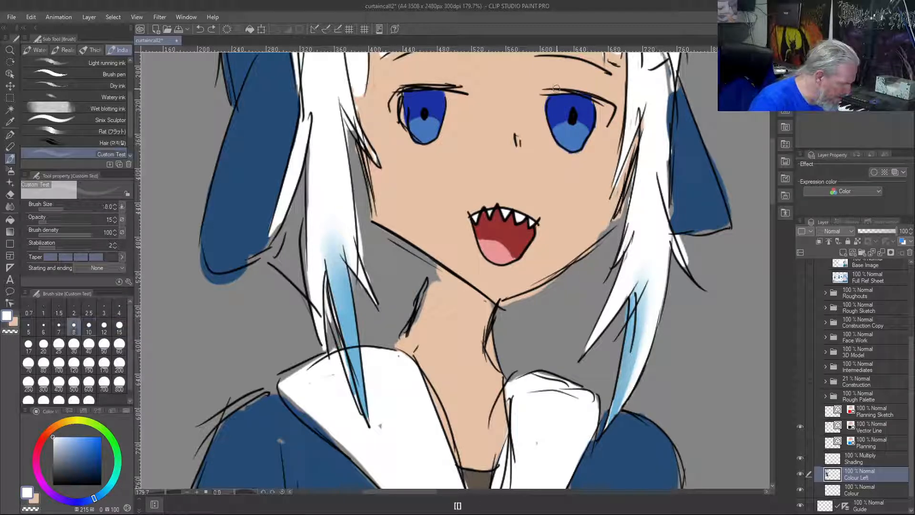
key("bracketleft")
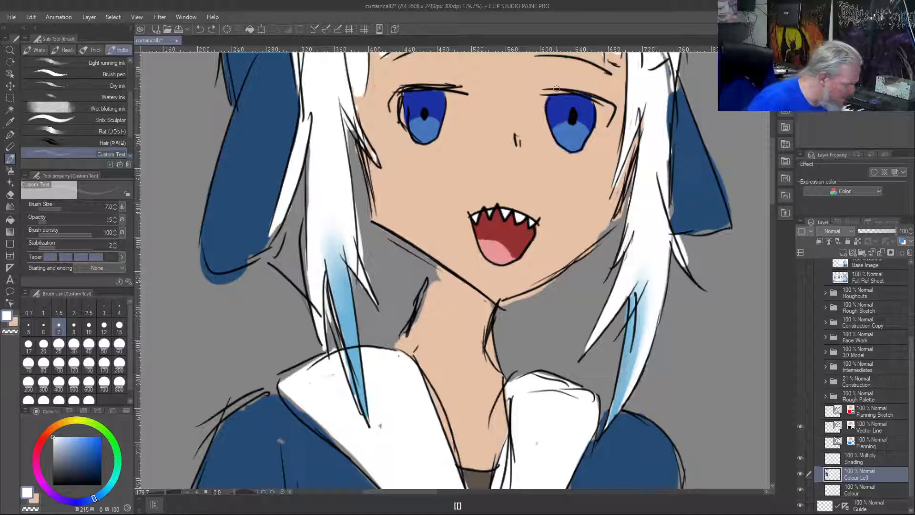
left_click(44, 224)
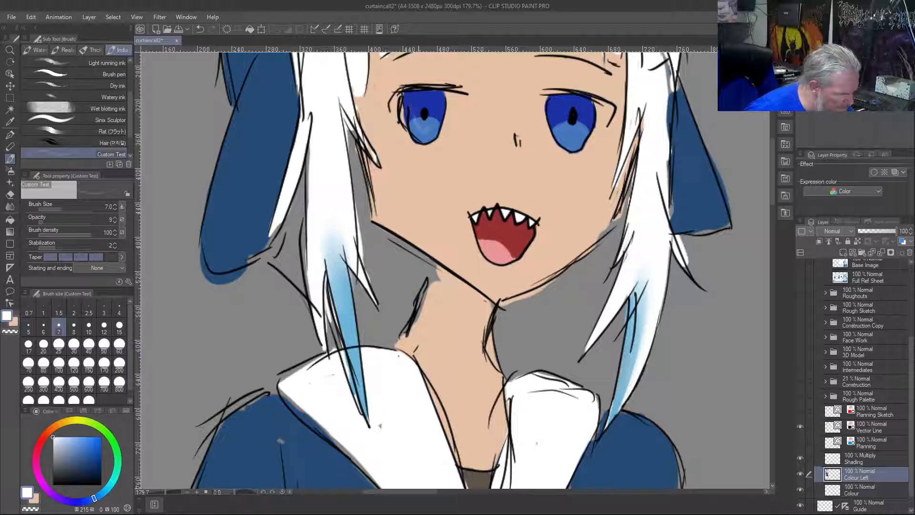
left_click_drag(414, 95, 413, 120)
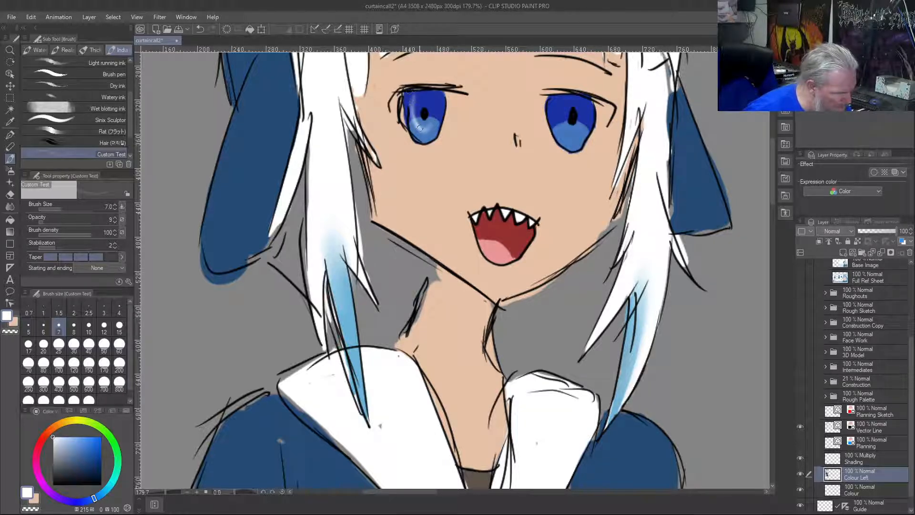
left_click_drag(417, 94, 416, 120)
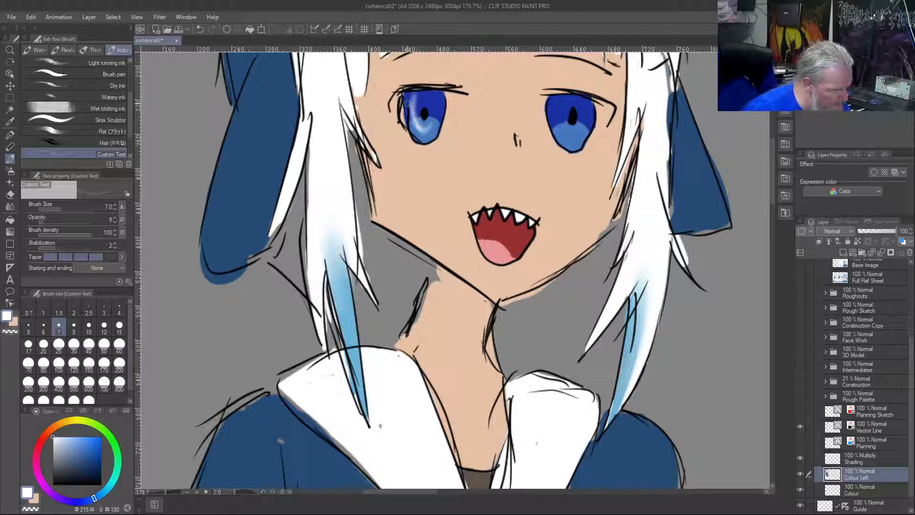
key("ctrl+z")
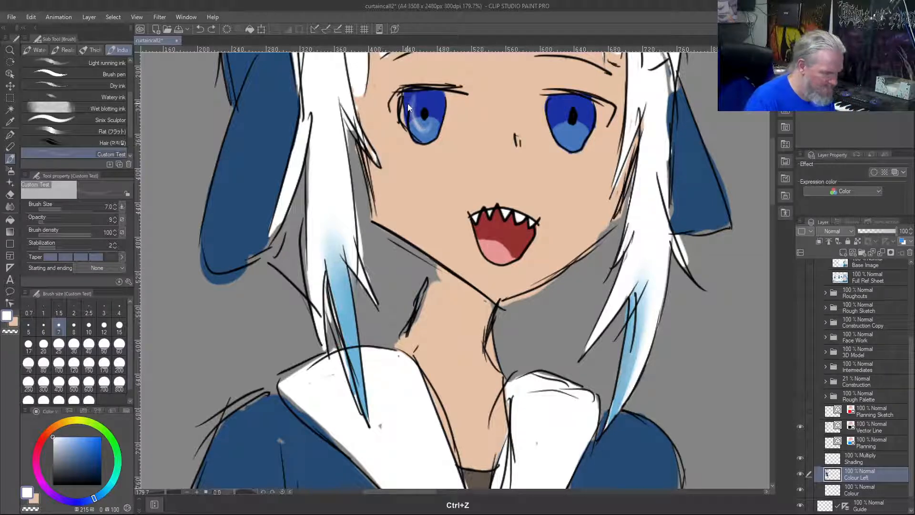
key("ctrl+z")
key("ctrl+z")
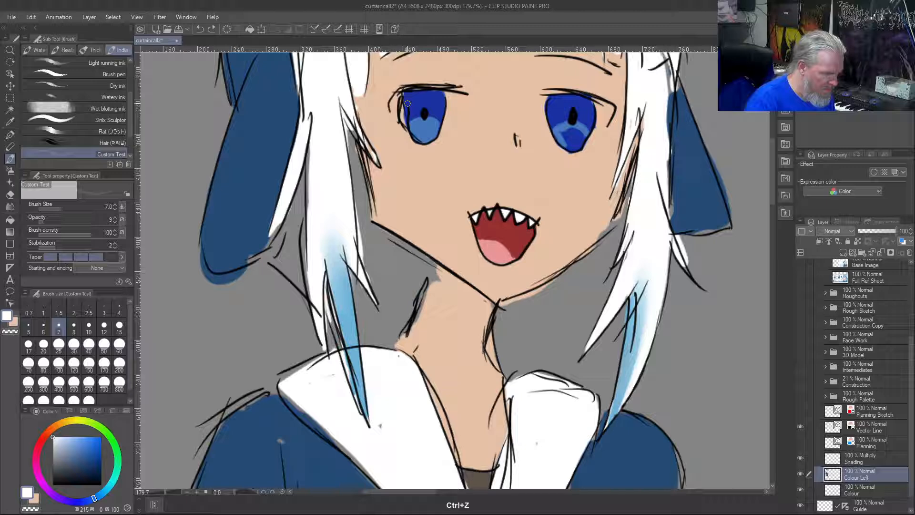
key("ctrl+shift+z")
Paint soft white reflections down one side and across the lower part of both irises at brush size 17 and opacity 9
key("bracketright")
key("bracketright")
key("bracketright")
key("bracketright")
key("bracketright")
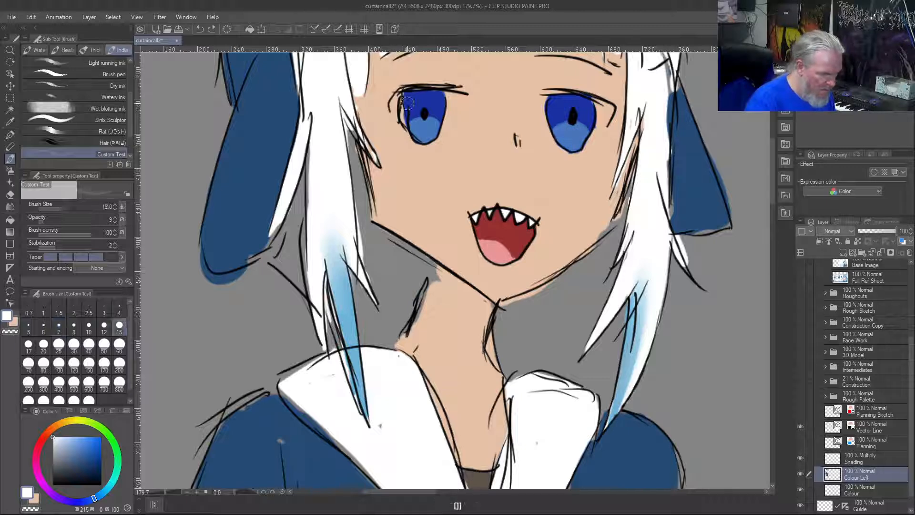
mouse_move(416, 119)
left_mouse_down()
mouse_move(409, 91)
mouse_move(422, 125)
mouse_move(410, 82)
mouse_move(428, 123)
mouse_move(414, 115)
mouse_move(414, 83)
mouse_move(415, 113)
mouse_move(435, 122)
mouse_move(414, 114)
mouse_move(427, 98)
mouse_move(421, 126)
left_mouse_up()
mouse_move(573, 133)
left_mouse_down()
mouse_move(558, 107)
mouse_move(574, 102)
mouse_move(582, 127)
mouse_move(566, 84)
mouse_move(587, 131)
mouse_move(567, 98)
mouse_move(584, 128)
mouse_move(560, 125)
mouse_move(568, 95)
mouse_move(573, 144)
left_mouse_up()
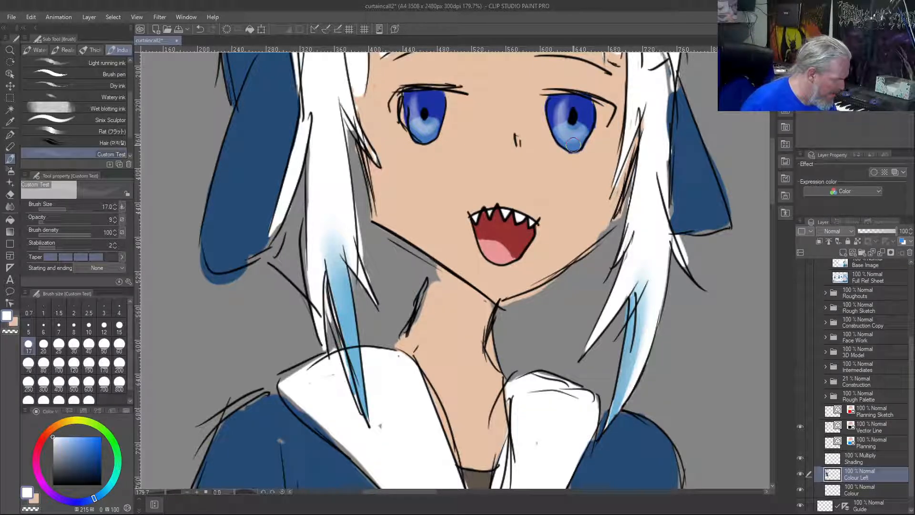
Add solid white catchlights to both irises, plus a small dot on the left one, at brush size 7 and opacity 100
left_click_drag(52, 219, 93, 220)
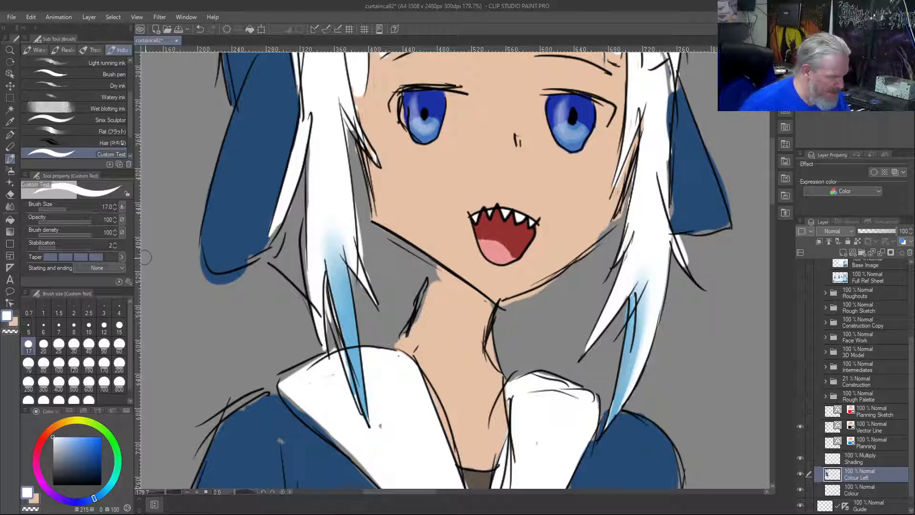
key("bracketleft")
key("bracketleft")
key("bracketleft")
key("bracketleft")
key("bracketleft")
key("bracketleft")
key("bracketleft")
key("bracketleft")
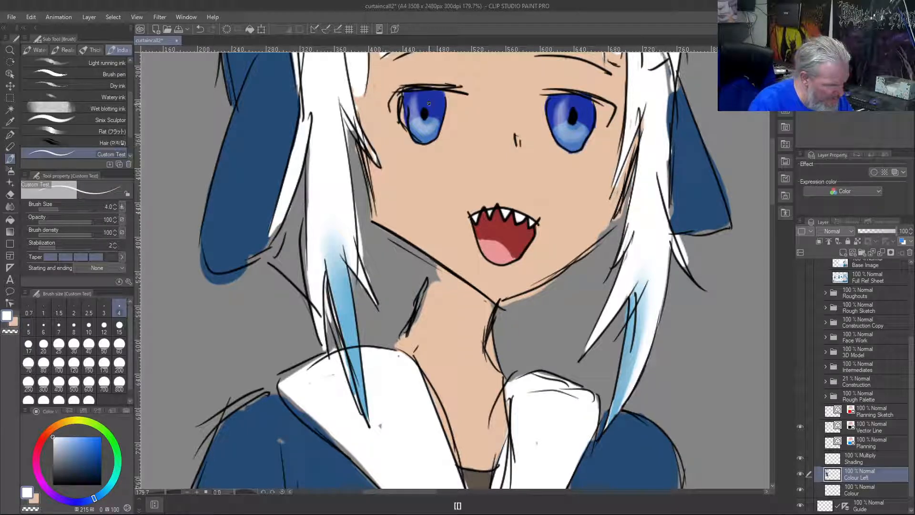
key("bracketright")
key("bracketright")
key("bracketright")
left_click_drag(432, 100, 433, 104)
left_click_drag(583, 102, 583, 109)
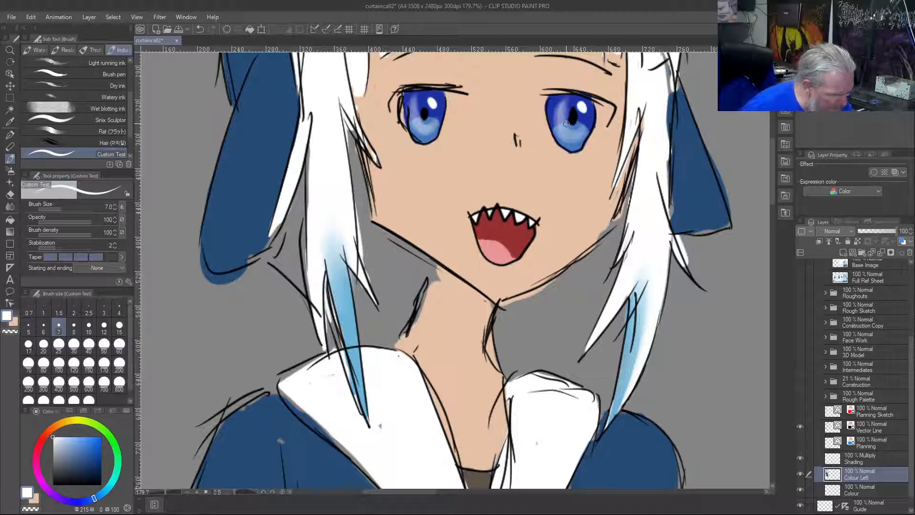
left_click_drag(419, 119, 418, 119)
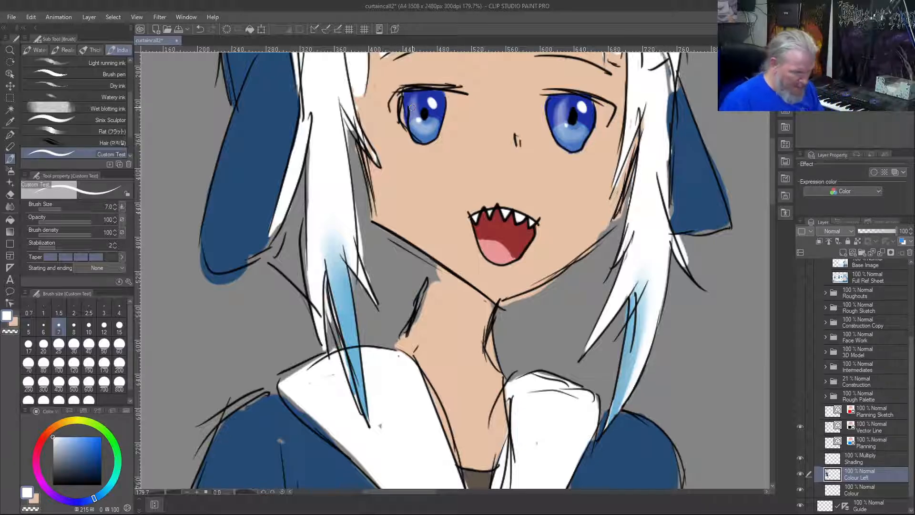
Fill the grey gaps along the back edge of the first figure's thigh and calf with the sampled skin colour
key("ctrl+0")
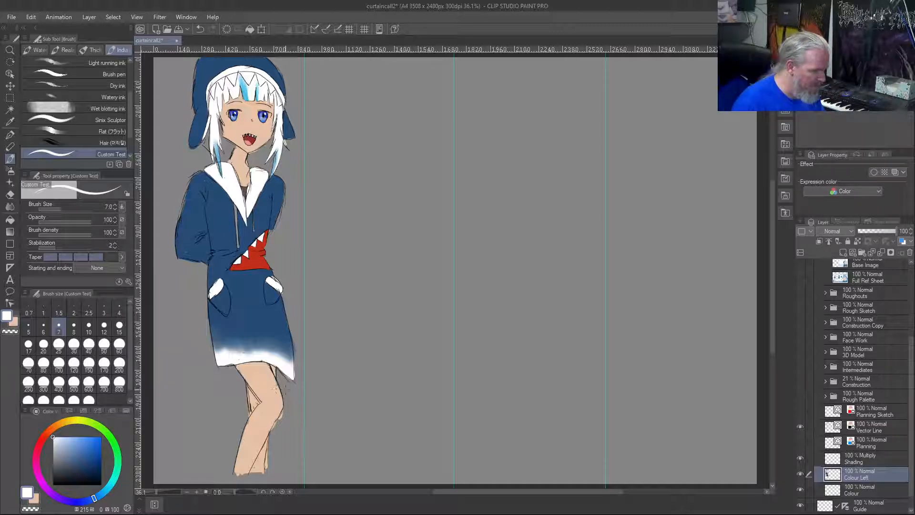
scroll(255, 398, "up", 8)
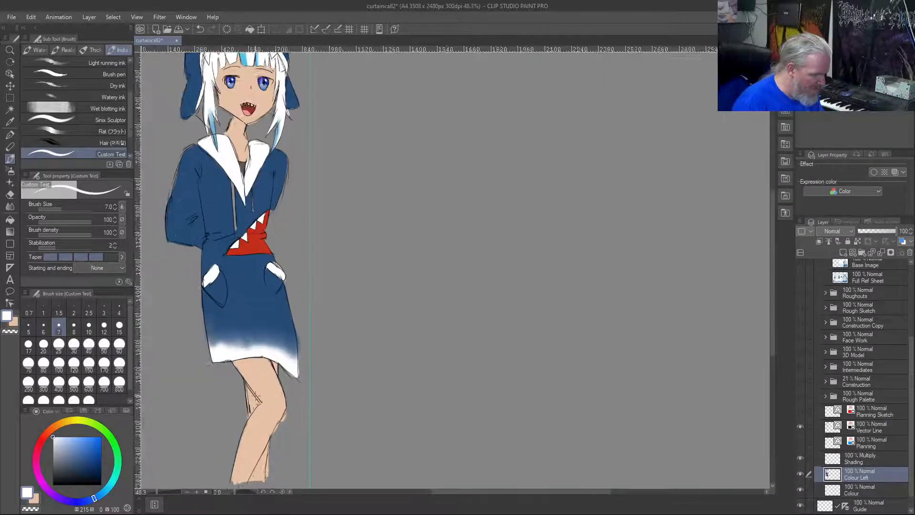
scroll(256, 398, "up", 2)
left_click_drag(256, 398, 420, 307)
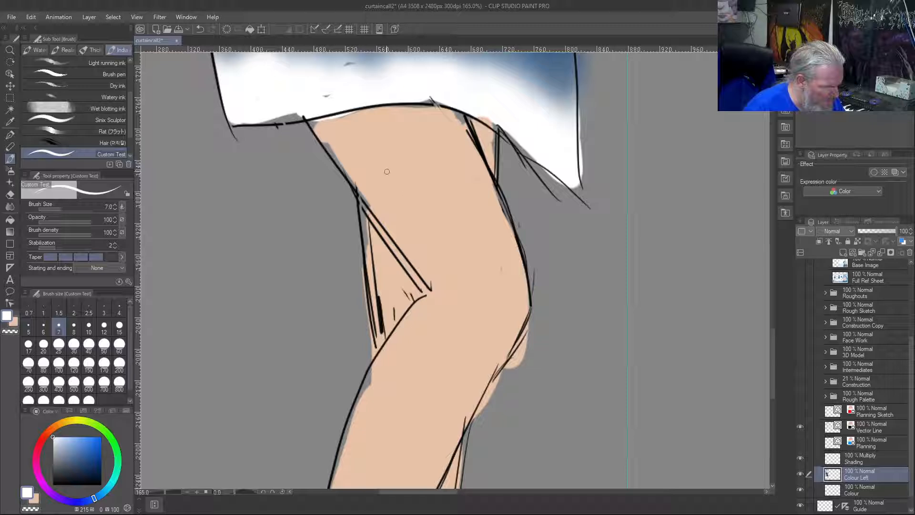
right_click(336, 142)
mouse_move(322, 138)
left_mouse_down()
mouse_move(371, 209)
mouse_move(376, 334)
left_mouse_up()
mouse_move(375, 290)
left_mouse_down()
mouse_move(373, 384)
mouse_move(373, 367)
mouse_move(334, 484)
left_mouse_up()
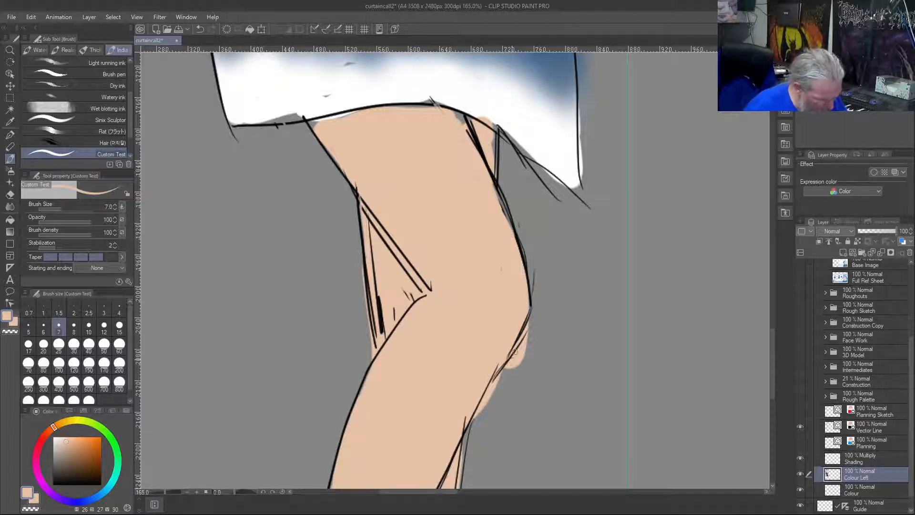
Erase the skin colour spilling past the front of the knee and fill the gap on the upper thigh beneath the hem
key("c")
mouse_move(529, 324)
left_mouse_down()
mouse_move(511, 355)
mouse_move(529, 312)
mouse_move(528, 344)
mouse_move(479, 409)
left_mouse_up()
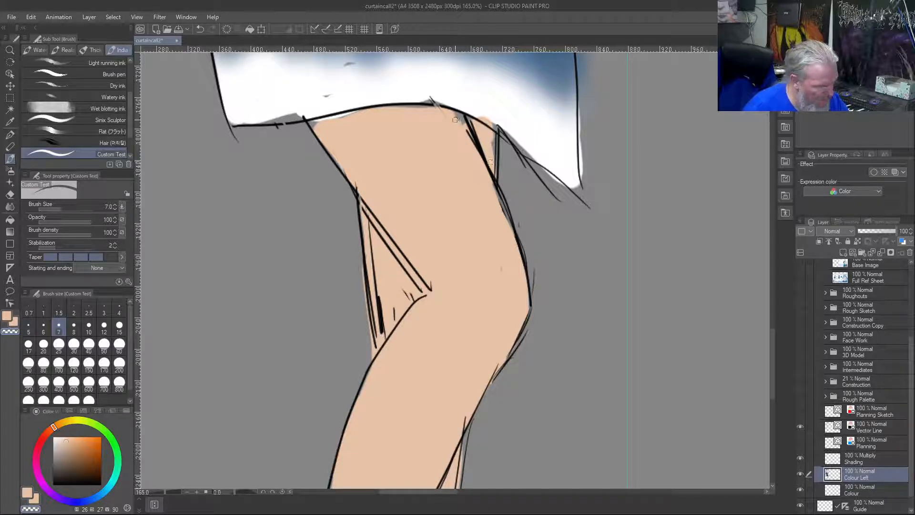
key("c")
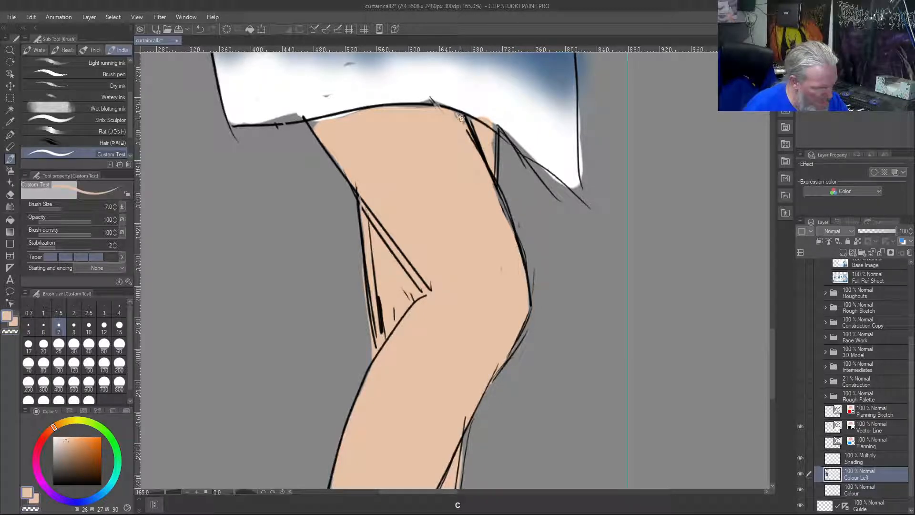
left_click_drag(457, 114, 495, 155)
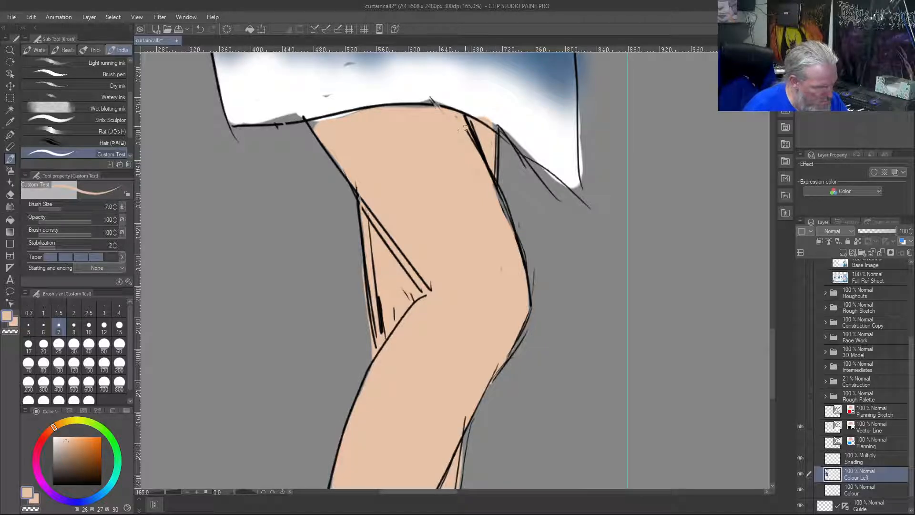
Clean up the skirt hem edge with sampled white and fill the thigh's back corner below it with skin colour
right_click(486, 112)
left_click_drag(488, 120, 531, 157)
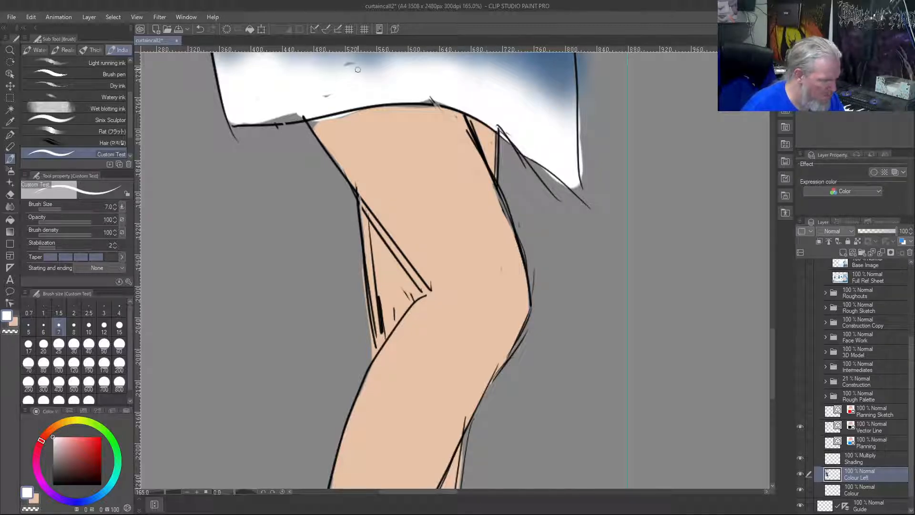
mouse_move(304, 113)
left_mouse_down()
mouse_move(236, 125)
mouse_move(304, 113)
mouse_move(277, 114)
left_mouse_up()
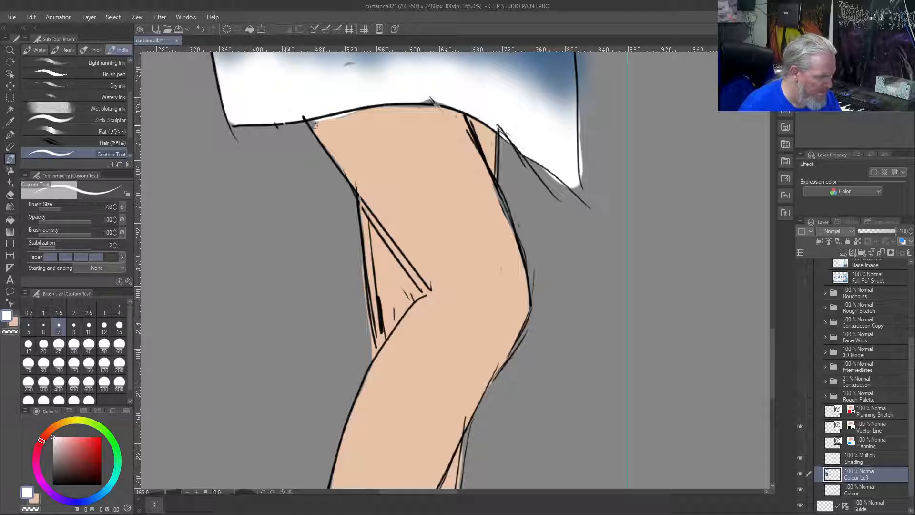
right_click(331, 136)
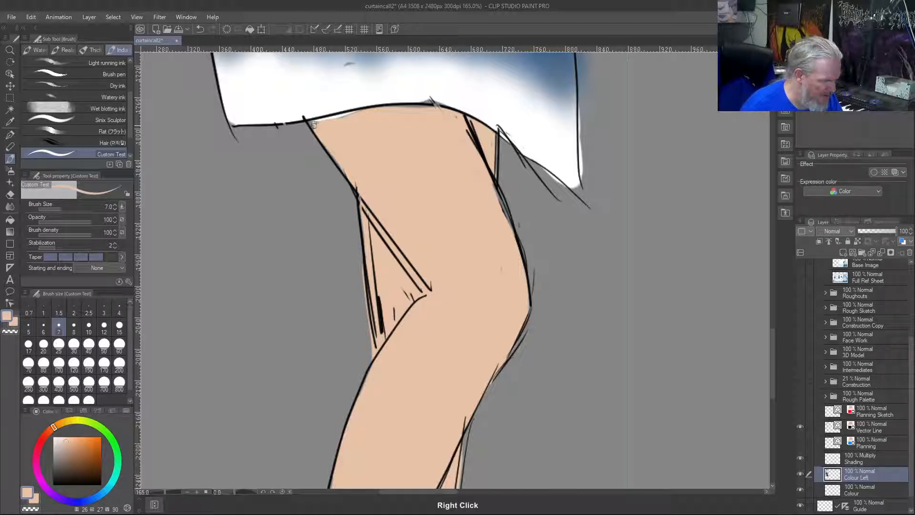
left_click_drag(313, 123, 335, 116)
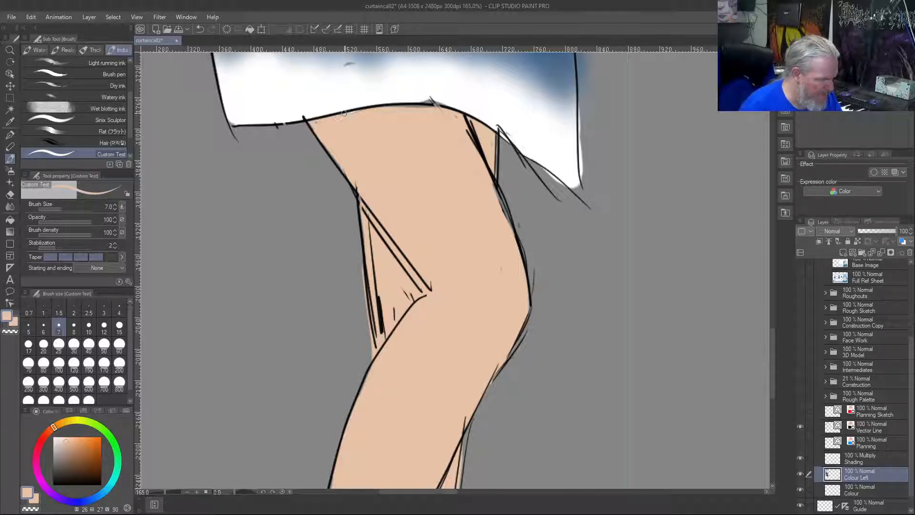
Paint over the stray grey mark in the skirt hem's gradient with sampled pale blue tones, undoing the last stroke
right_click(349, 62)
mouse_move(345, 64)
left_mouse_down()
mouse_move(355, 62)
mouse_move(344, 63)
left_mouse_up()
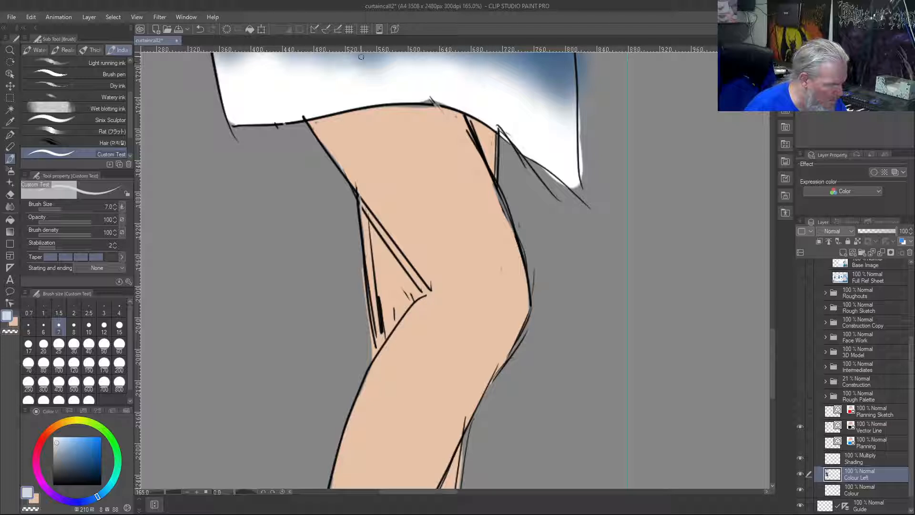
right_click(350, 63)
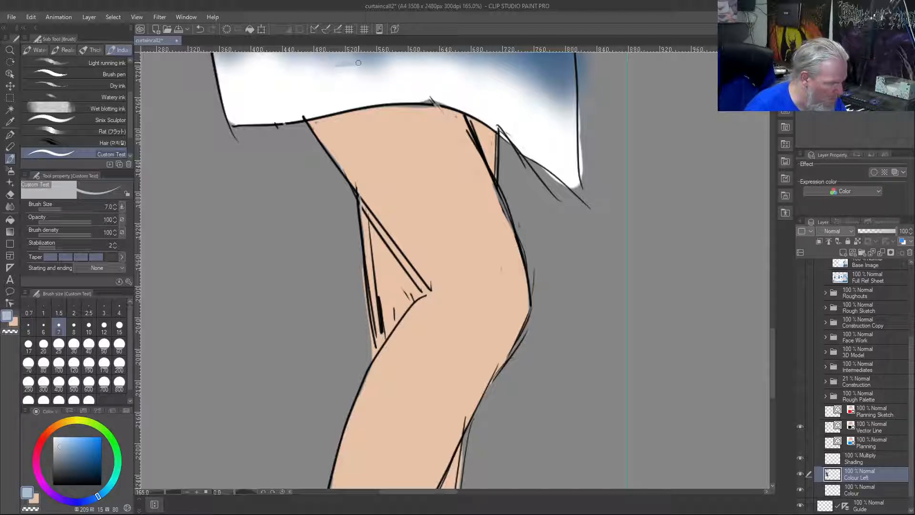
left_click_drag(345, 66, 304, 63)
key("ctrl+z")
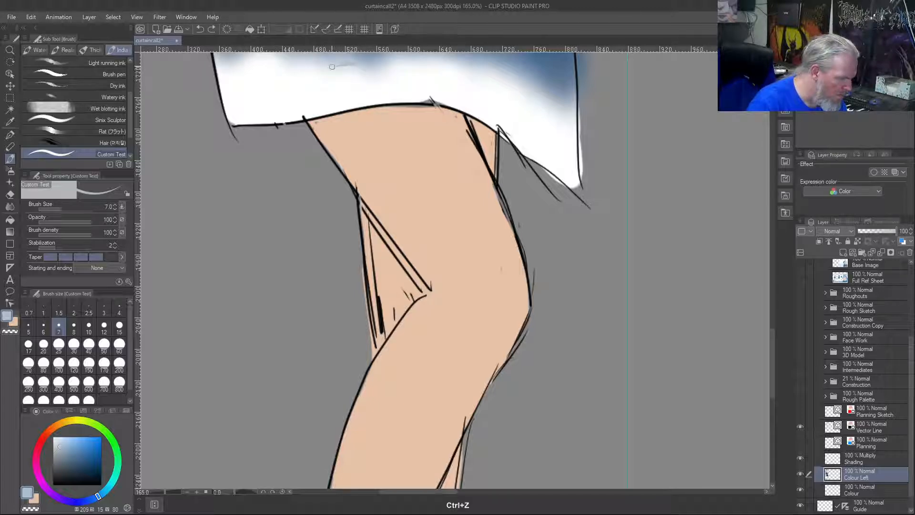
Try to extend the pale blue cover stroke across the hem mark with a freshly sampled colour, and undo it
scroll(334, 68, "up", 5)
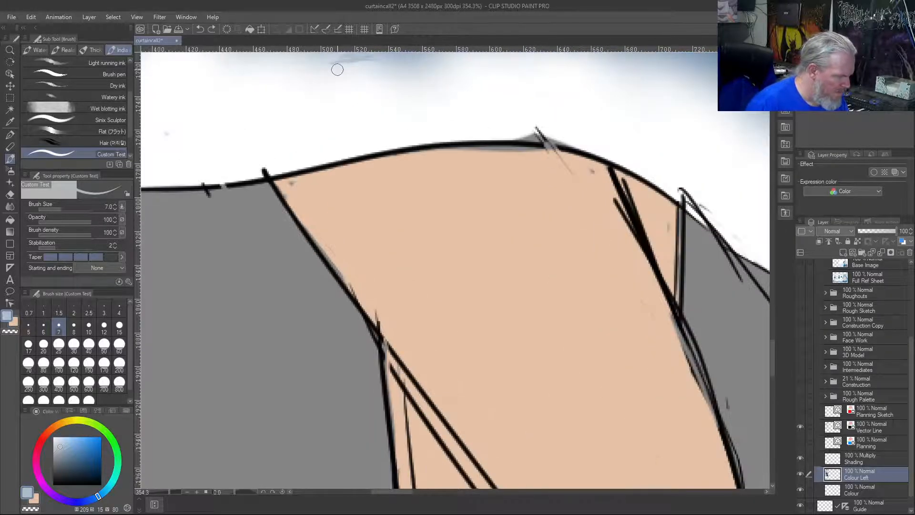
left_click_drag(389, 192, 459, 327)
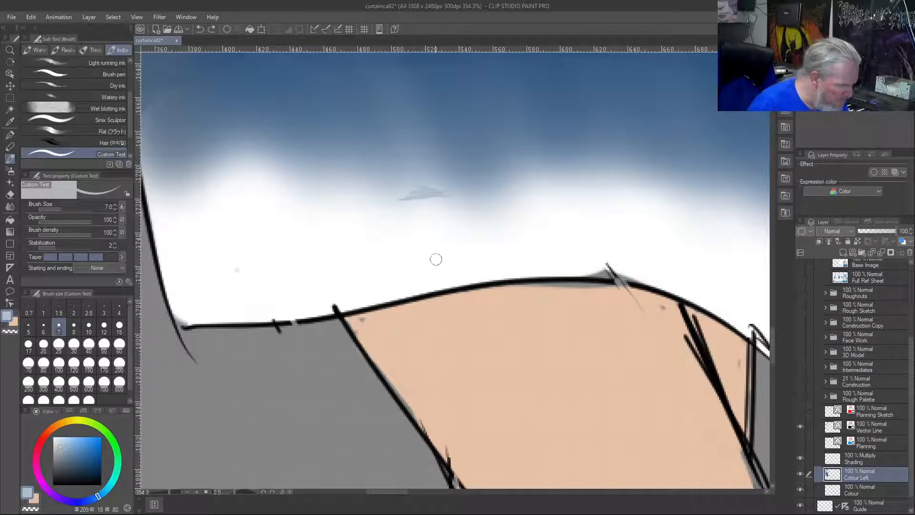
mouse_move(439, 192)
left_mouse_down()
mouse_move(456, 184)
mouse_move(461, 191)
left_mouse_up()
right_click(461, 191)
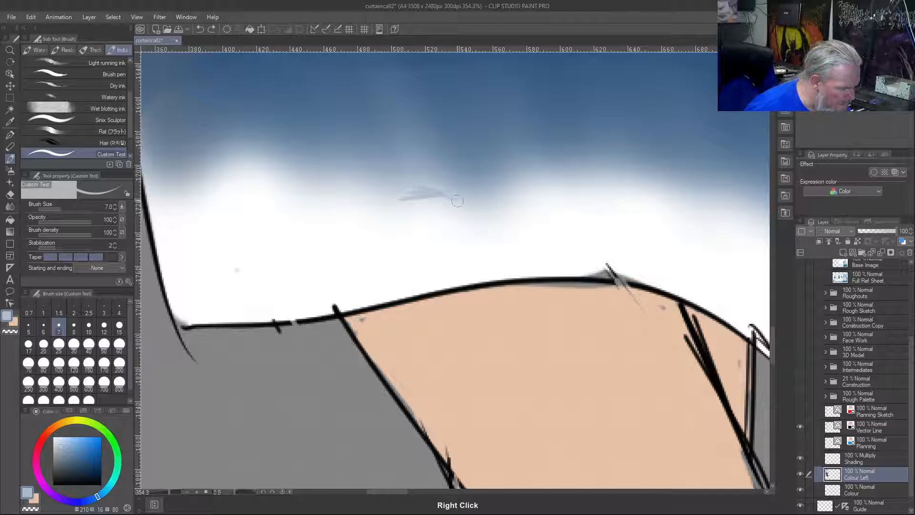
key("ctrl+z")
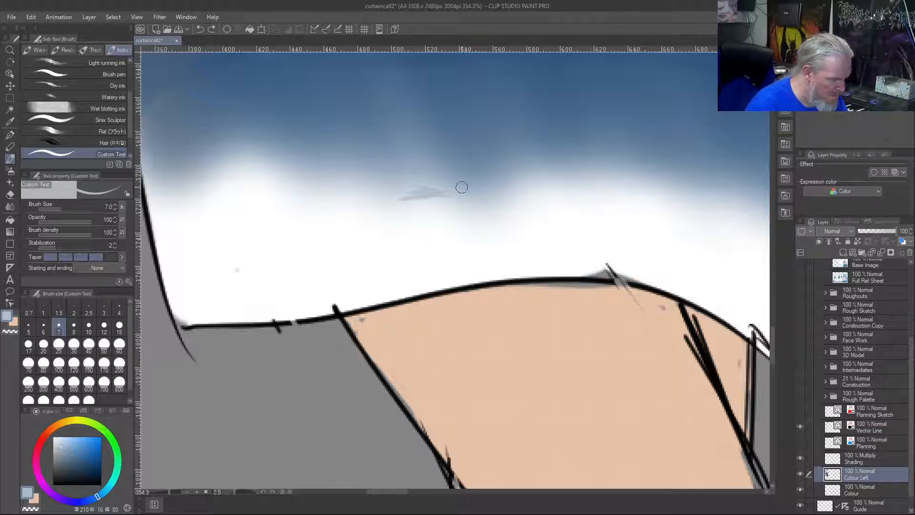
Cover the hem mark with a sampled mid blue and smooth it into the blue-to-white gradient with the Blend tool at size 15
right_click(446, 187)
left_click_drag(410, 190, 451, 190)
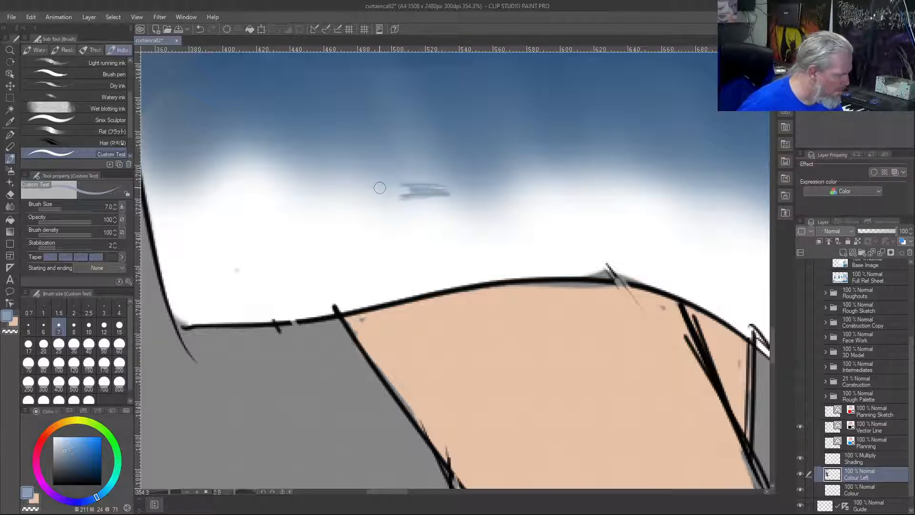
key("j")
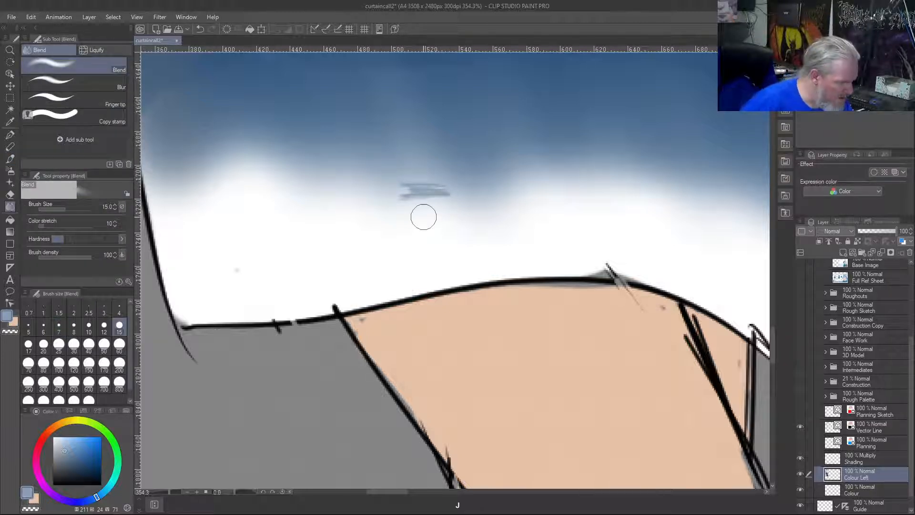
mouse_move(406, 177)
left_mouse_down()
mouse_move(437, 193)
mouse_move(435, 181)
mouse_move(453, 203)
mouse_move(437, 185)
mouse_move(409, 199)
mouse_move(458, 213)
mouse_move(430, 161)
mouse_move(469, 206)
mouse_move(419, 138)
mouse_move(470, 227)
mouse_move(426, 138)
mouse_move(457, 227)
mouse_move(426, 177)
mouse_move(432, 212)
mouse_move(406, 200)
mouse_move(415, 235)
mouse_move(353, 149)
mouse_move(391, 167)
mouse_move(429, 228)
mouse_move(408, 170)
mouse_move(450, 196)
mouse_move(410, 125)
mouse_move(439, 162)
mouse_move(471, 175)
mouse_move(417, 109)
mouse_move(468, 233)
mouse_move(389, 110)
mouse_move(464, 198)
mouse_move(414, 114)
mouse_move(438, 186)
mouse_move(422, 208)
mouse_move(342, 130)
mouse_move(389, 218)
mouse_move(321, 133)
left_mouse_up()
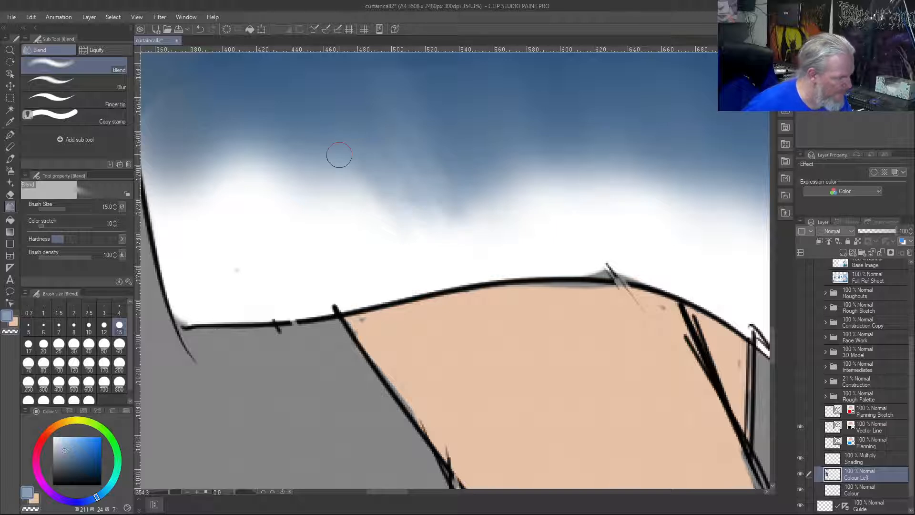
mouse_move(334, 165)
left_mouse_down()
mouse_move(410, 206)
mouse_move(368, 111)
mouse_move(384, 87)
mouse_move(404, 98)
mouse_move(453, 206)
mouse_move(420, 168)
left_mouse_up()
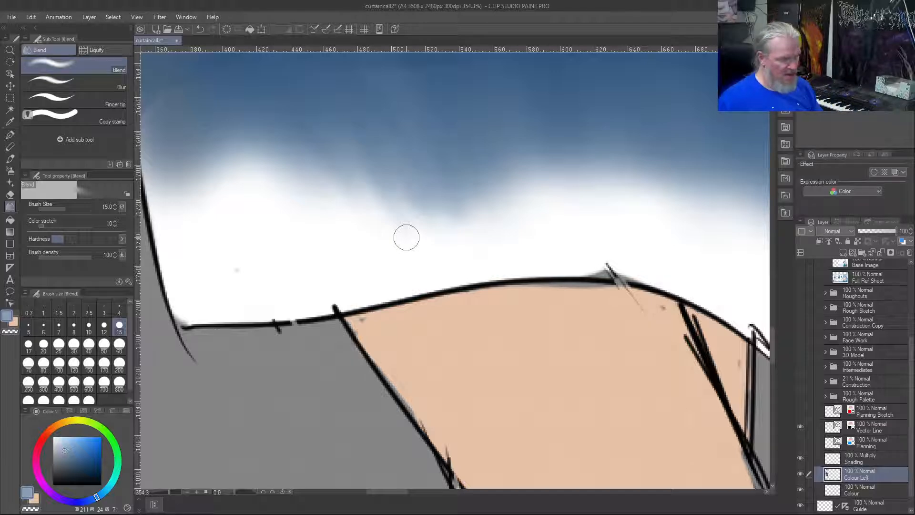
key("ctrl+0")
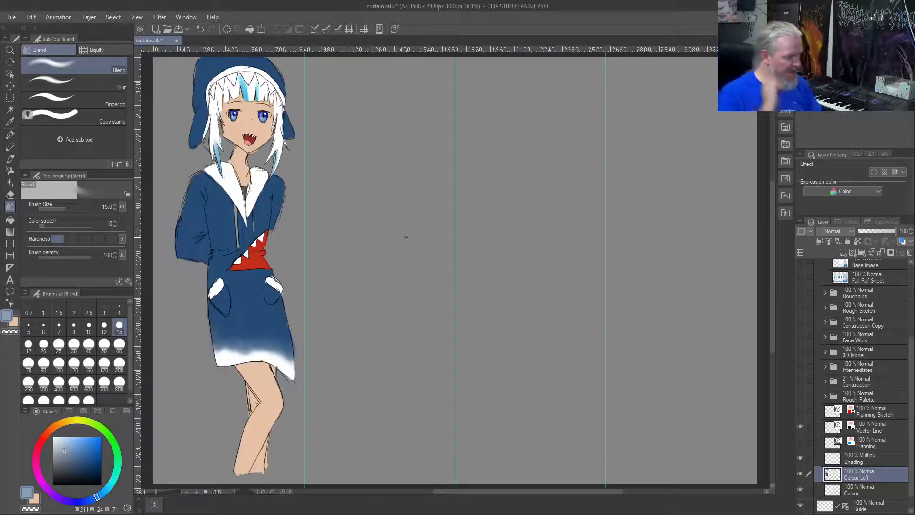
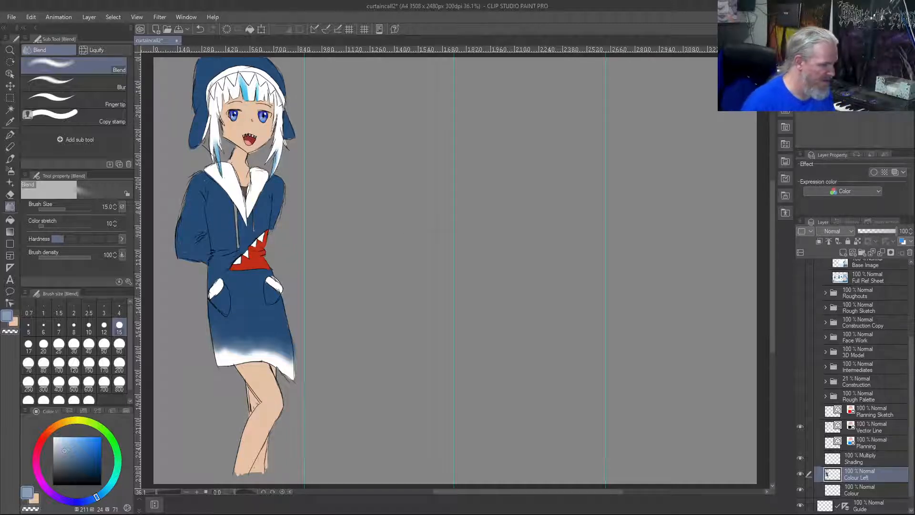
Paint another light blue streak in the fringe's front section using the sampled streak colour, with the Custom Test brush enlarged to size 40
scroll(248, 233, "up", 2)
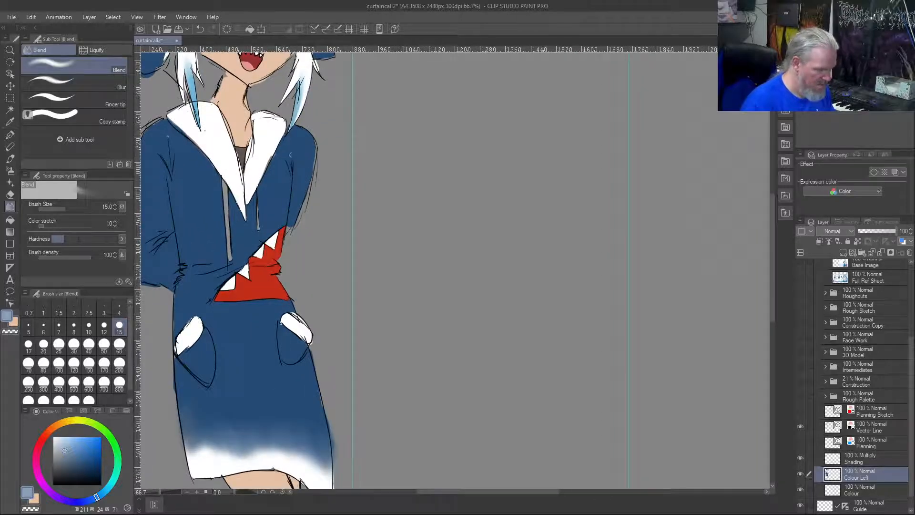
left_click_drag(301, 144, 474, 293)
scroll(418, 131, "up", 1)
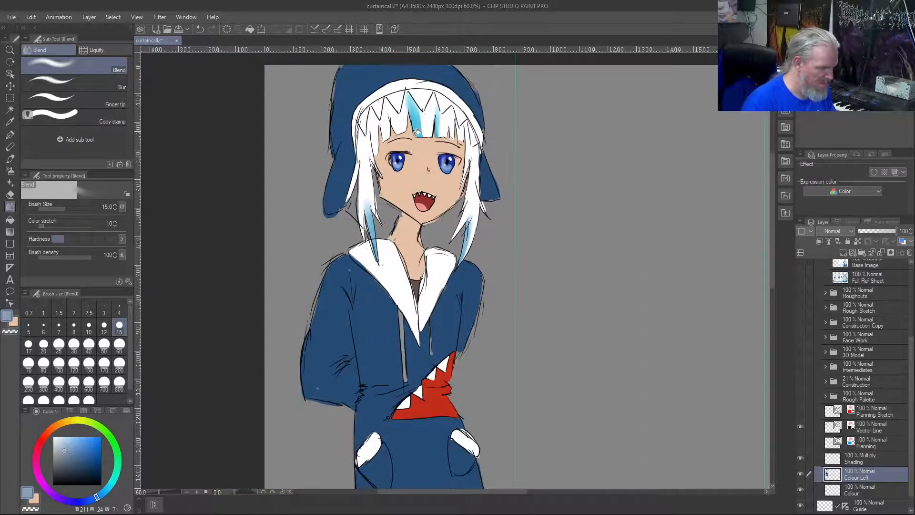
scroll(418, 131, "up", 2)
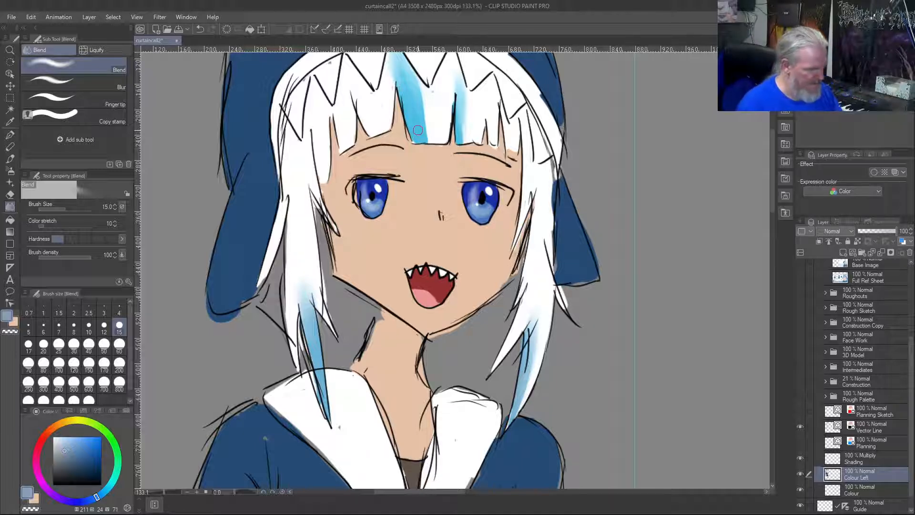
right_click(415, 124)
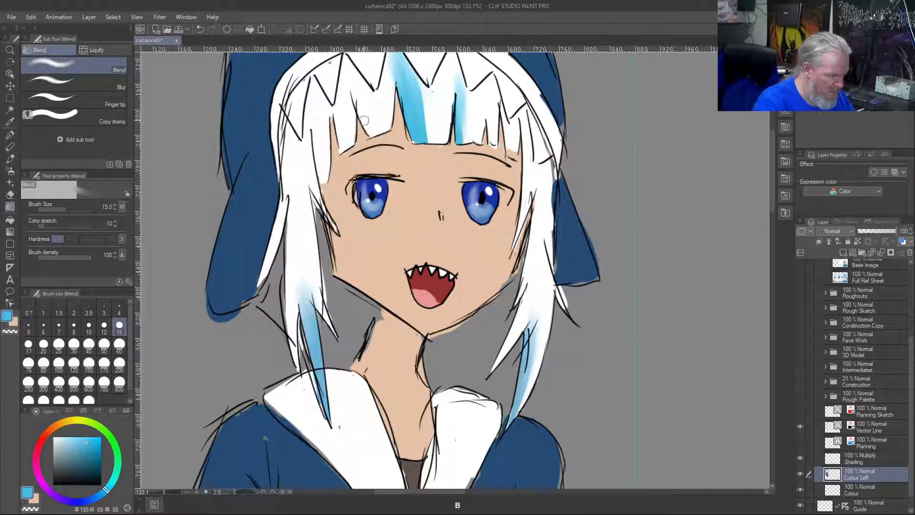
key("b")
left_click_drag(361, 109, 371, 132)
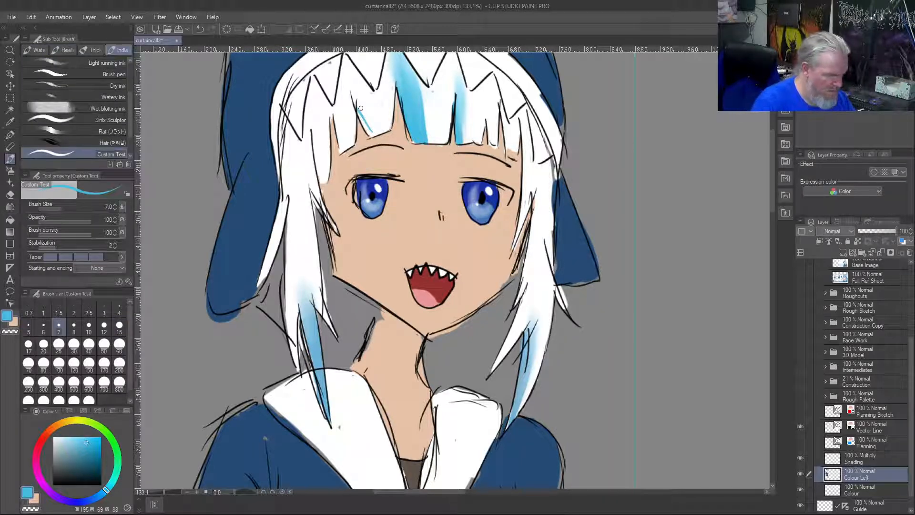
left_click(89, 344)
mouse_move(376, 133)
left_mouse_down()
mouse_move(353, 99)
mouse_move(369, 116)
mouse_move(357, 98)
left_mouse_up()
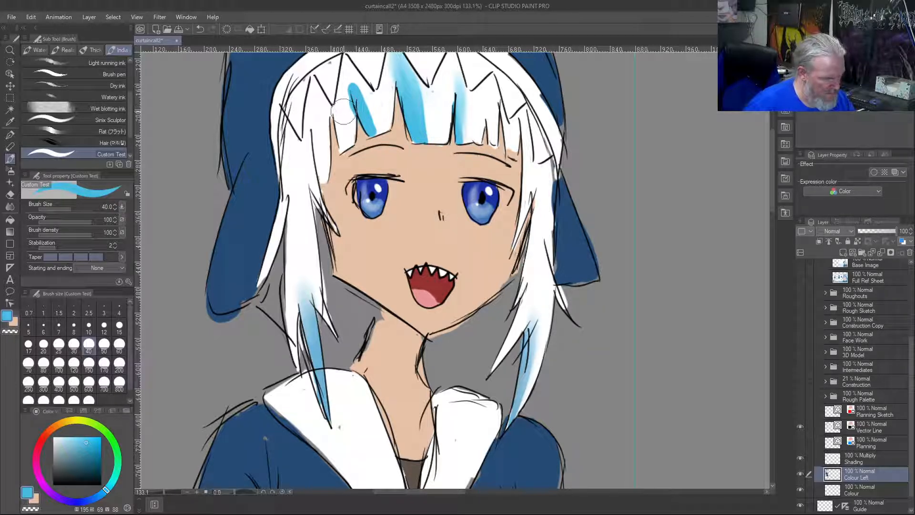
Trim the side of the new fringe streak with sampled white, using the brush at size 12
key("[")
key("[")
key("[")
key("[")
key("[")
key("[")
right_click(343, 108)
left_click_drag(345, 97, 351, 105)
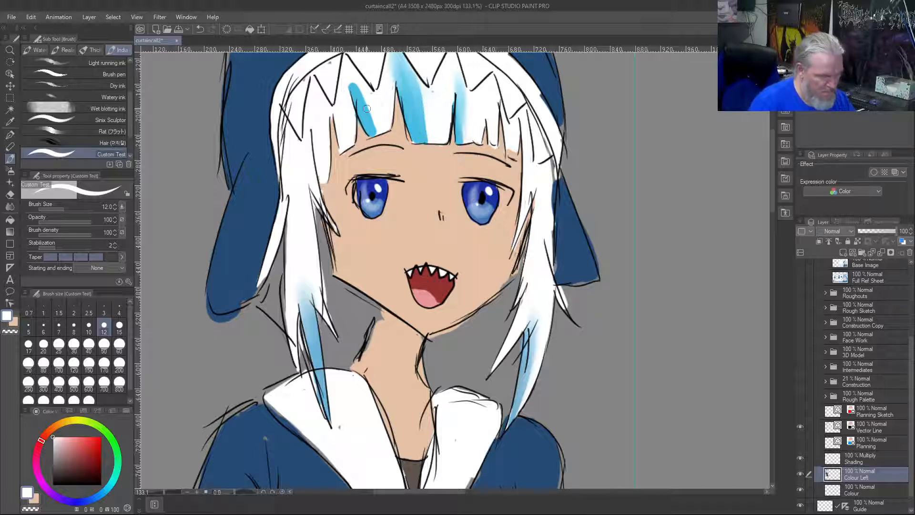
Fade the new fringe streak upwards into the white hair with the Blend tool at size 15
key("j")
left_click_drag(358, 103, 346, 68)
left_click_drag(364, 109, 346, 58)
left_click_drag(359, 91, 347, 69)
left_click_drag(370, 106, 349, 68)
mouse_move(375, 130)
left_mouse_down()
mouse_move(348, 66)
mouse_move(376, 125)
left_mouse_up()
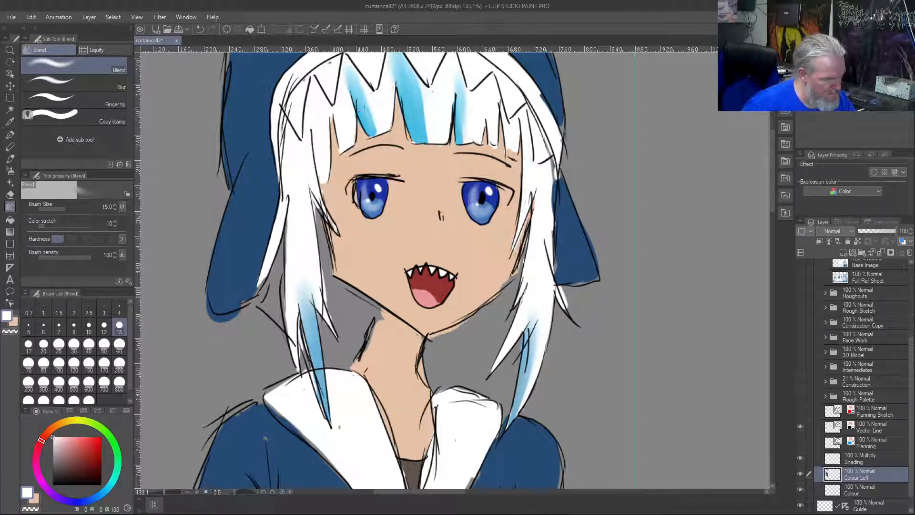
Soften the edges of the two existing blue fringe streaks into the white hair and touch up the new streak's upper end
left_click_drag(397, 69, 406, 108)
left_click_drag(460, 81, 463, 127)
mouse_move(418, 90)
left_mouse_down()
mouse_move(425, 134)
mouse_move(417, 138)
mouse_move(414, 85)
mouse_move(426, 142)
left_mouse_up()
mouse_move(420, 105)
left_mouse_down()
mouse_move(406, 62)
mouse_move(402, 70)
left_mouse_up()
left_click_drag(465, 141, 462, 76)
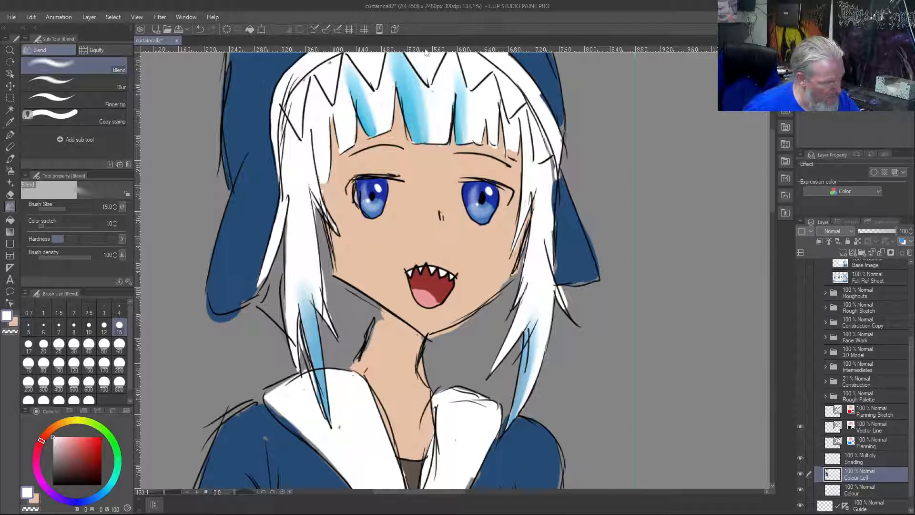
left_click_drag(352, 69, 357, 78)
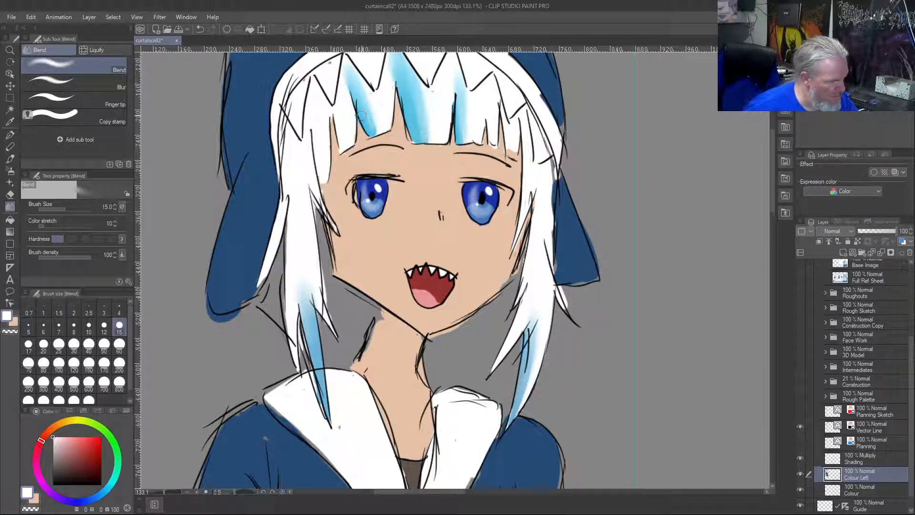
key("ctrl+0")
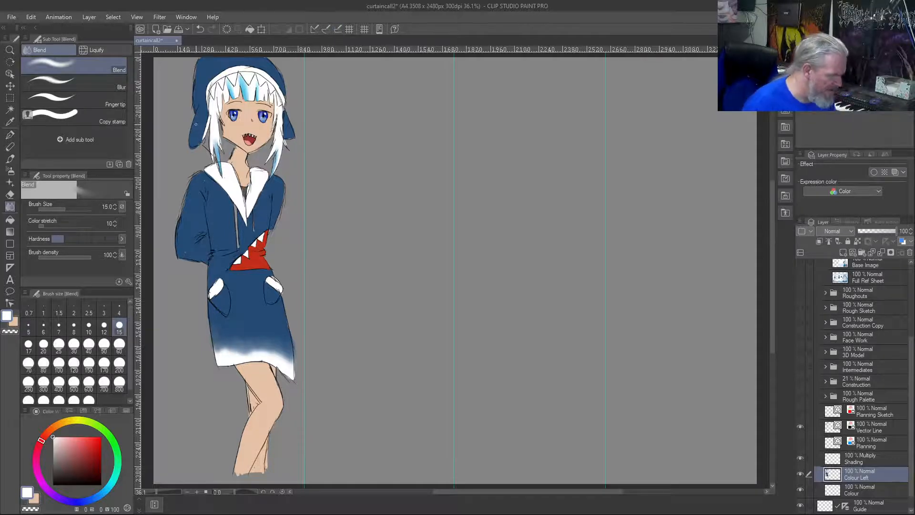
Blend the white along the inner edge of the long side lock beside the cheek
scroll(222, 168, "up", 5)
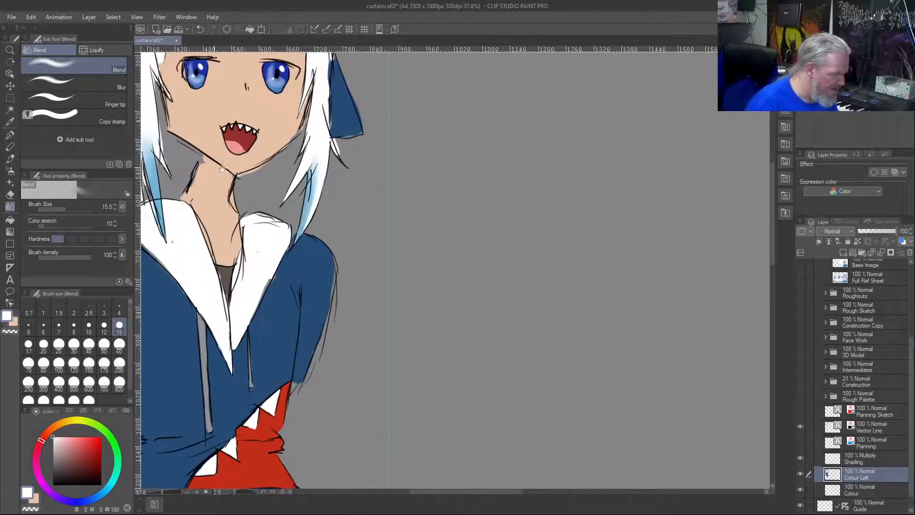
left_click_drag(222, 169, 469, 282)
scroll(391, 191, "up", 3)
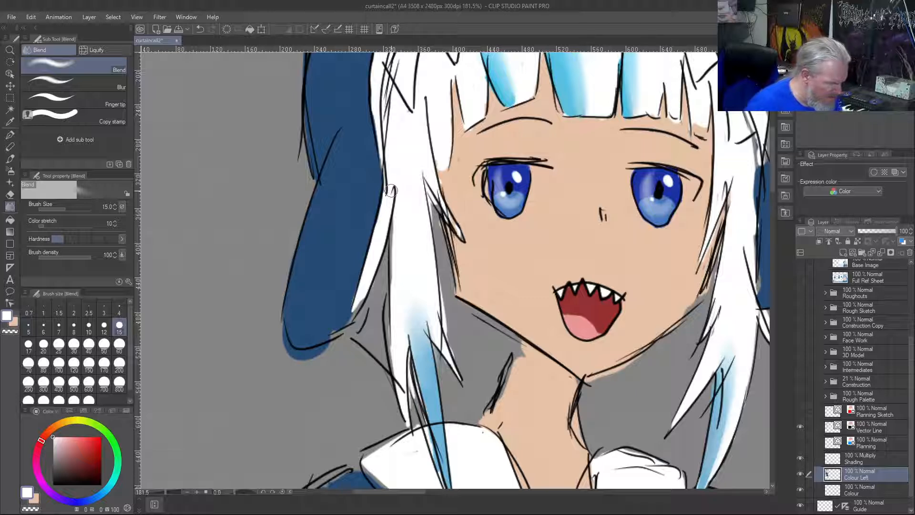
right_click(429, 170)
left_click_drag(433, 185, 461, 229)
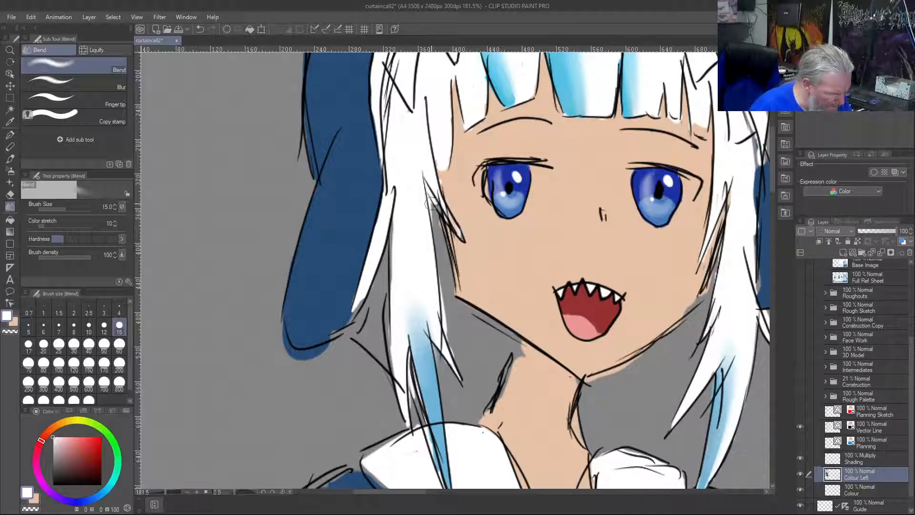
right_click(419, 185)
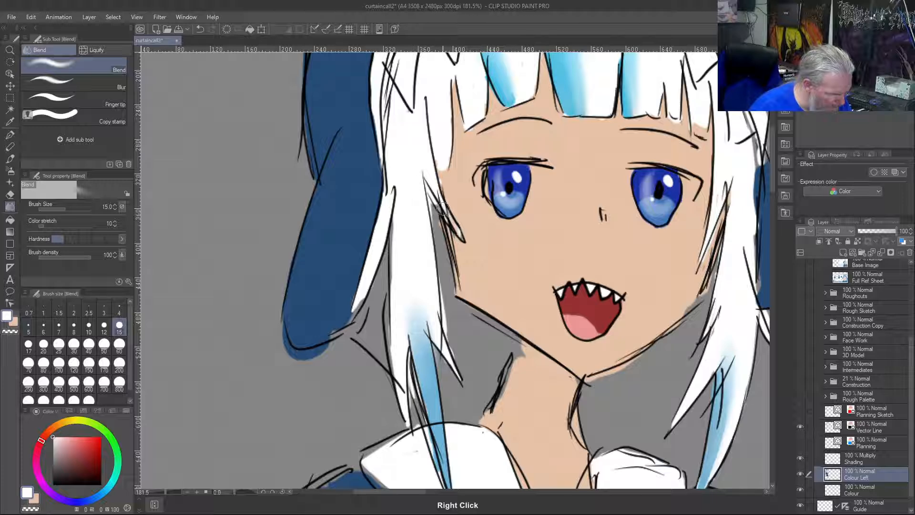
key("c")
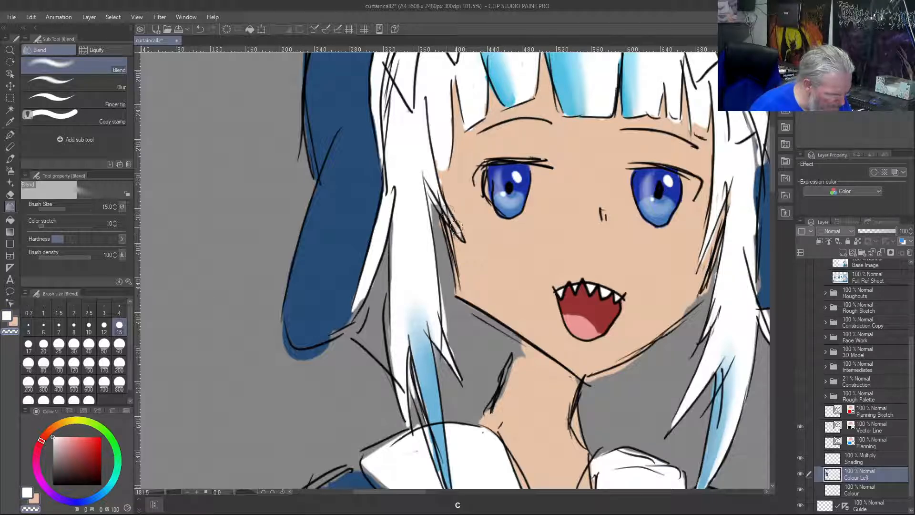
right_click(418, 180)
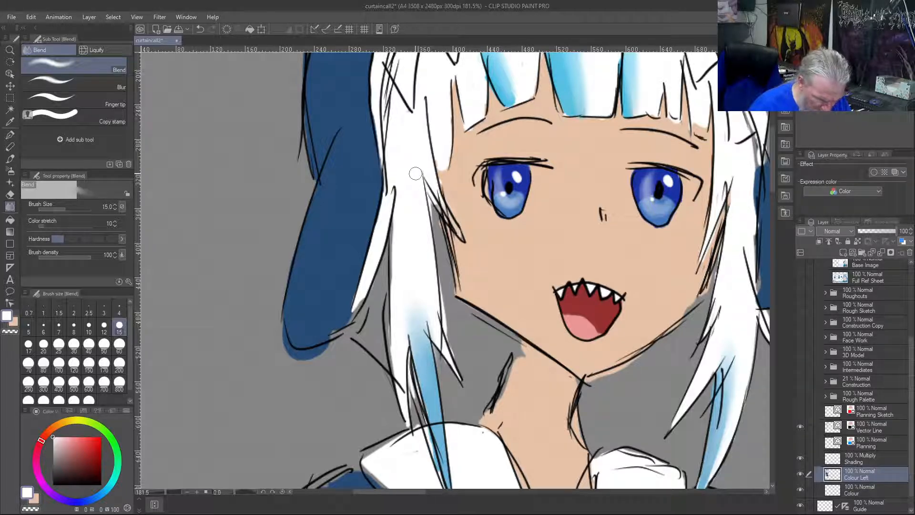
right_click(446, 212)
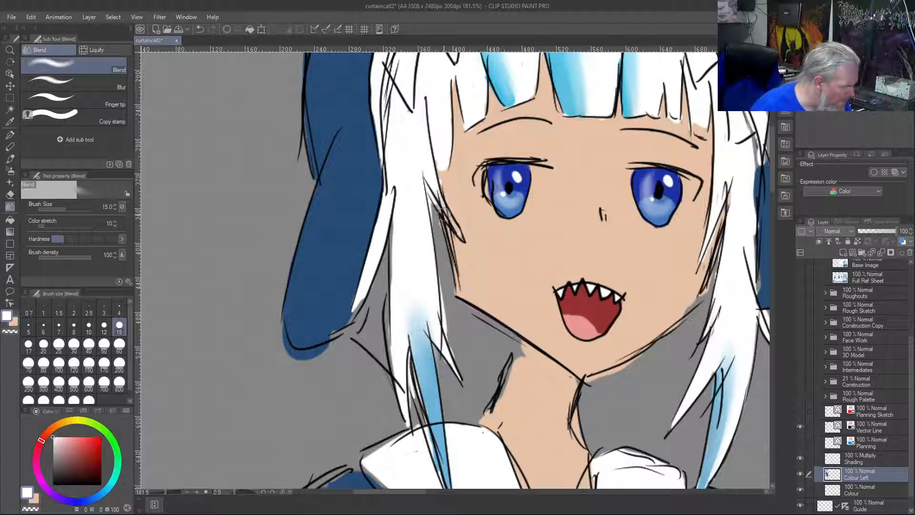
Erase stray colour between the side lock and cheek with the brush, and fill the neck's edge under the jaw with sampled skin colour
key("b")
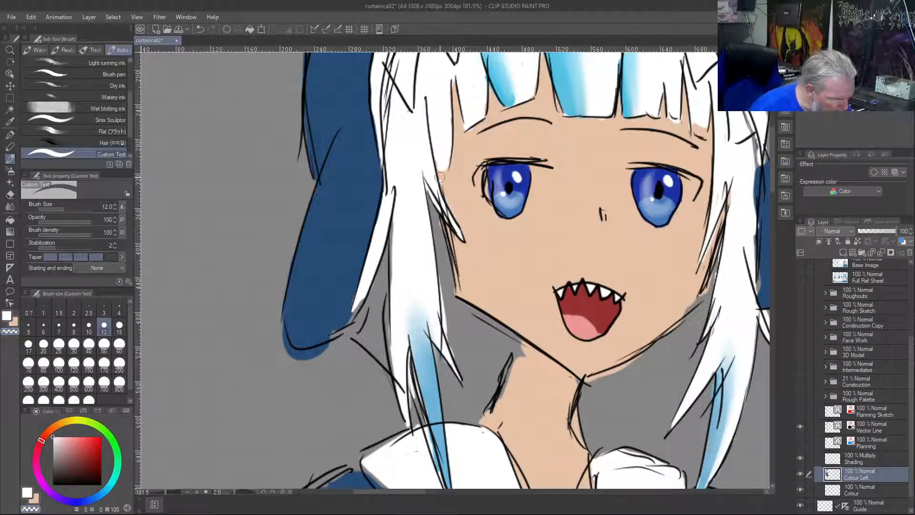
right_click(459, 200)
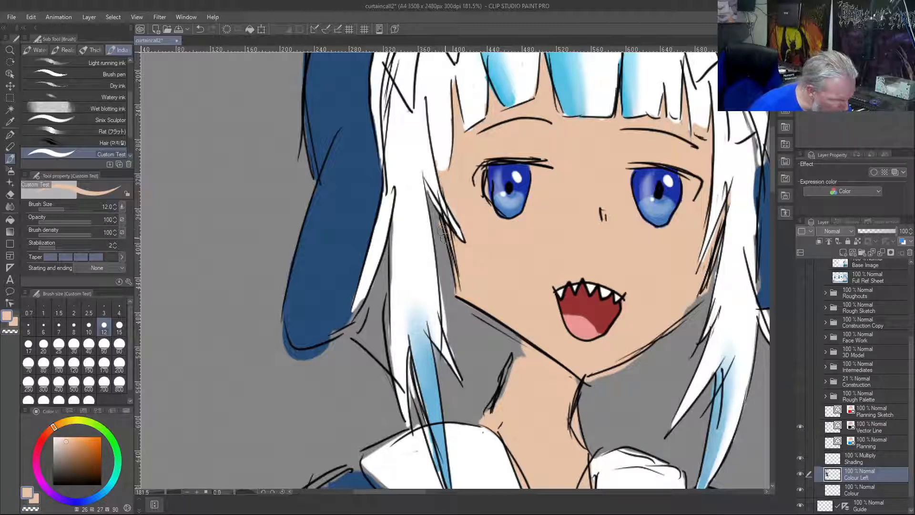
key("c")
left_click_drag(439, 219, 445, 241)
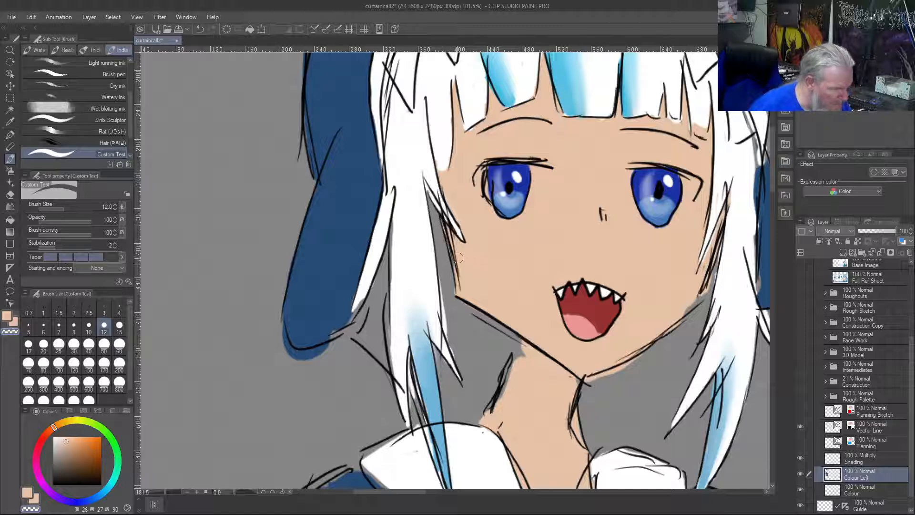
key("c")
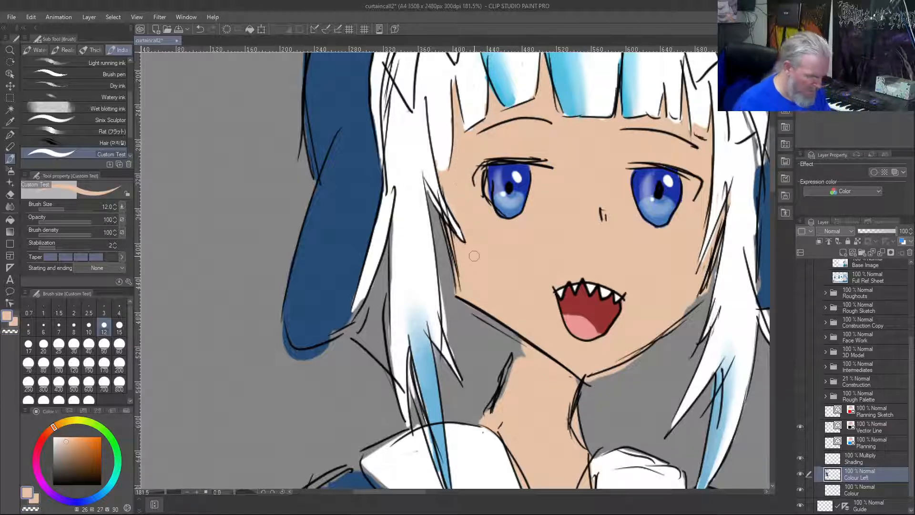
mouse_move(522, 349)
left_mouse_down()
mouse_move(516, 363)
mouse_move(520, 337)
mouse_move(510, 382)
mouse_move(515, 359)
left_mouse_up()
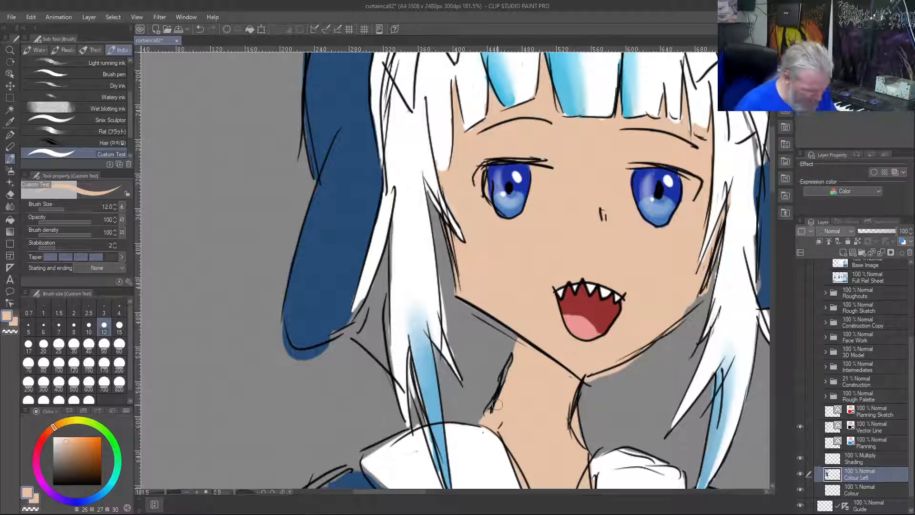
Capture a screen snip of the whole coloured first figure and save the document
key("ctrl+0")
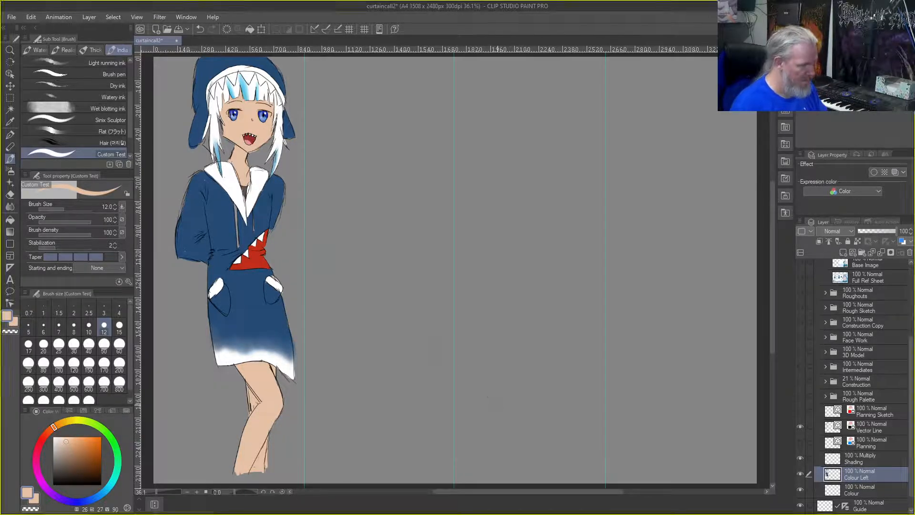
key("super+shift+s")
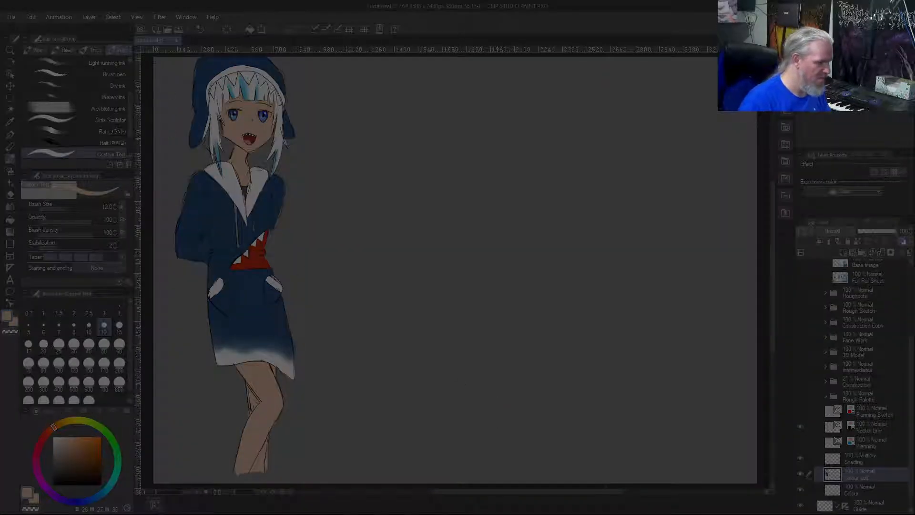
left_click_drag(161, 59, 298, 467)
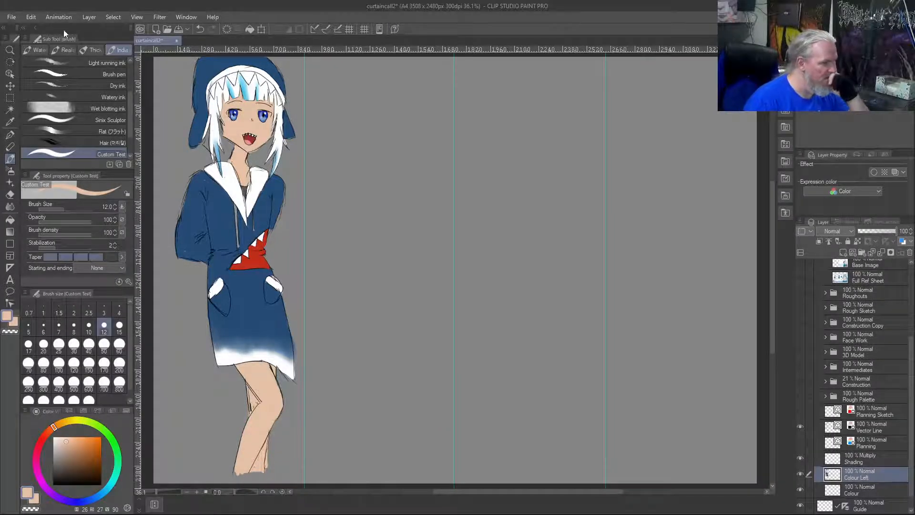
left_click(12, 16)
key("Escape")
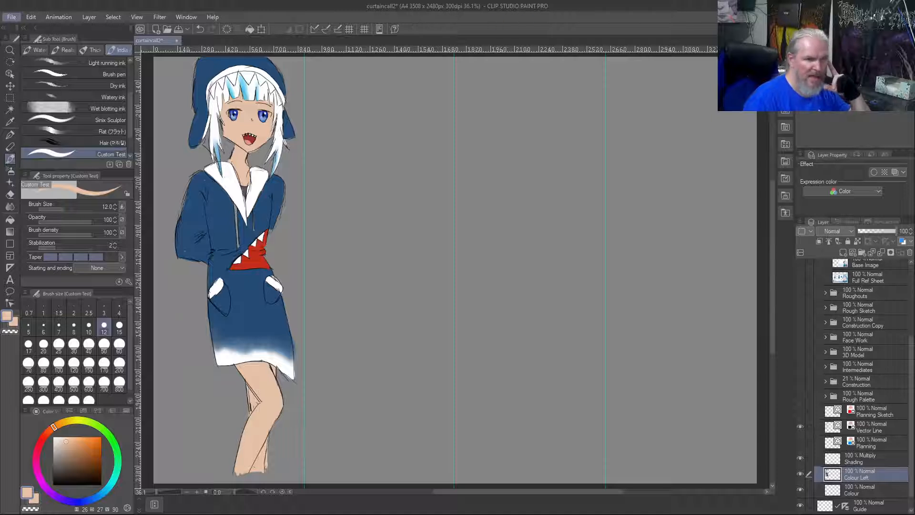
key("ctrl+s")
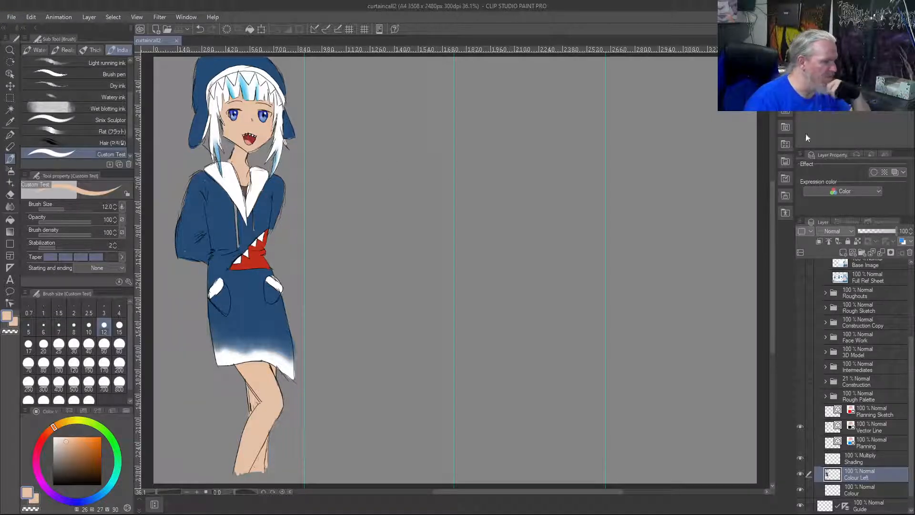
Capture a fresh screen snip of the first figure from the hood down to the legs
mouse_move(914, 100)
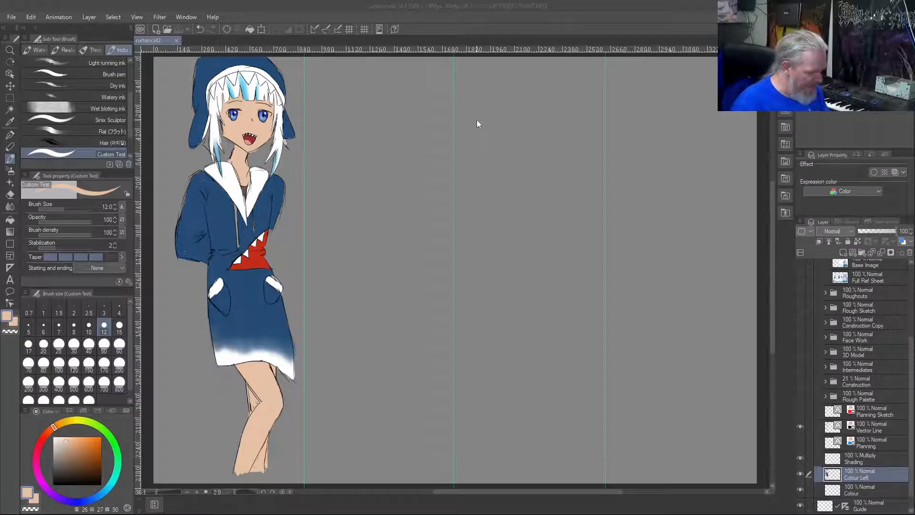
key("super+shift+s")
left_click_drag(159, 57, 298, 468)
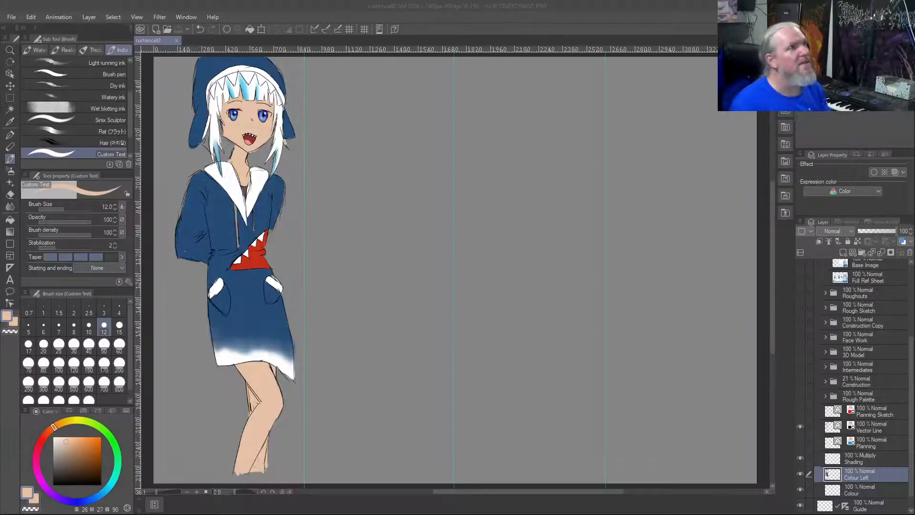